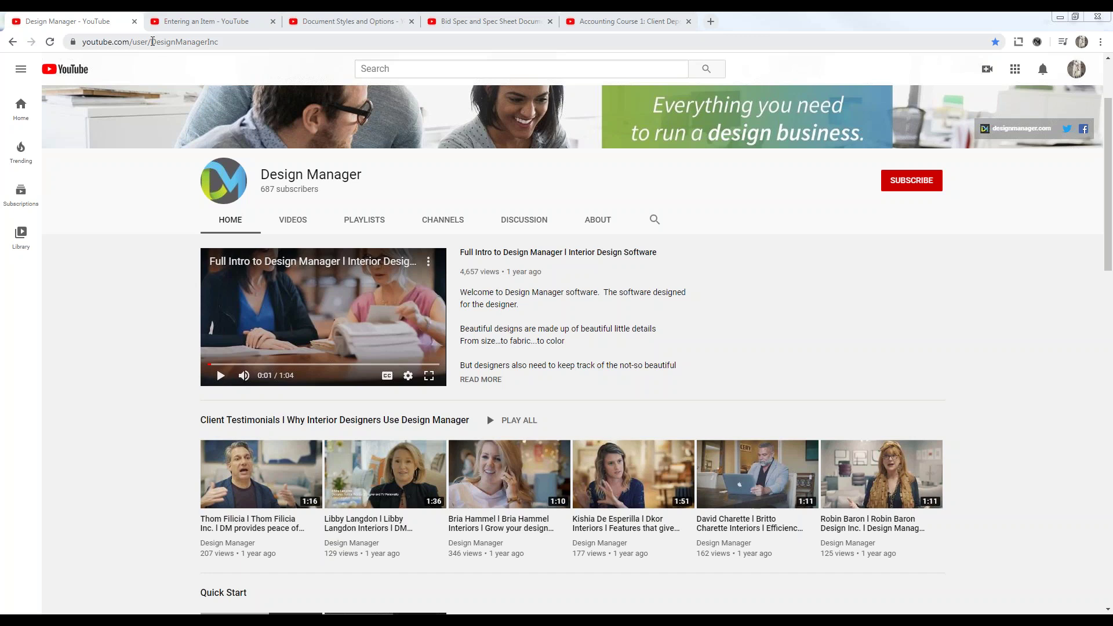
# Browse the Design Manager YouTube channel's quick start, tutorial, course and webinar playlists, and open the Entering an Item video.
pyautogui.moveTo(151, 42); pyautogui.dragTo(221, 49)
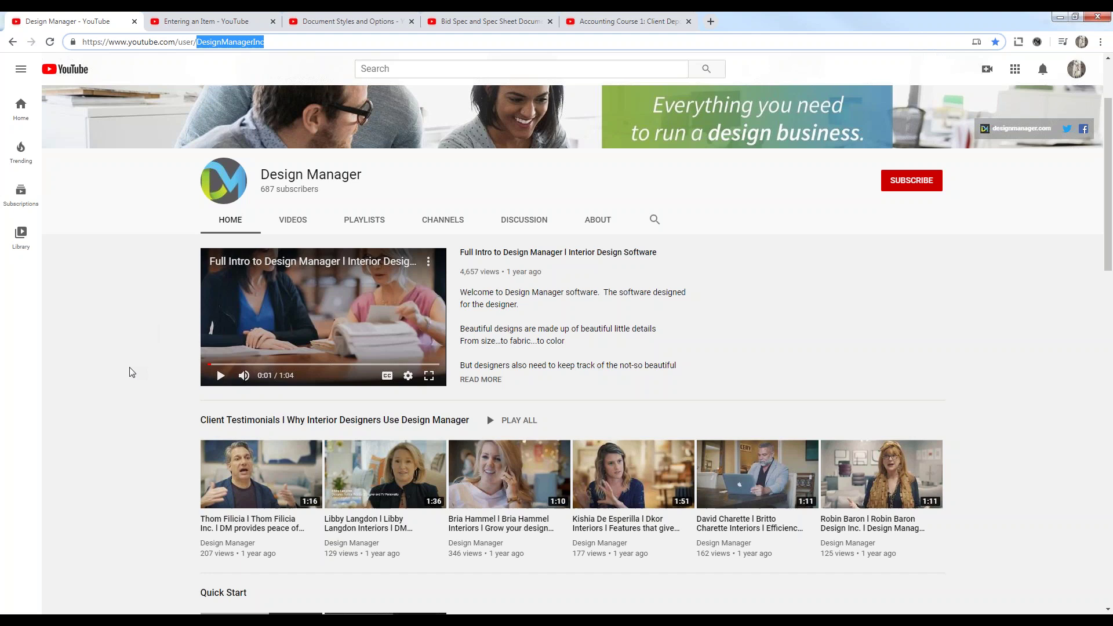
pyautogui.scroll(-1, 132, 372)
pyautogui.scroll(-3, 133, 373)
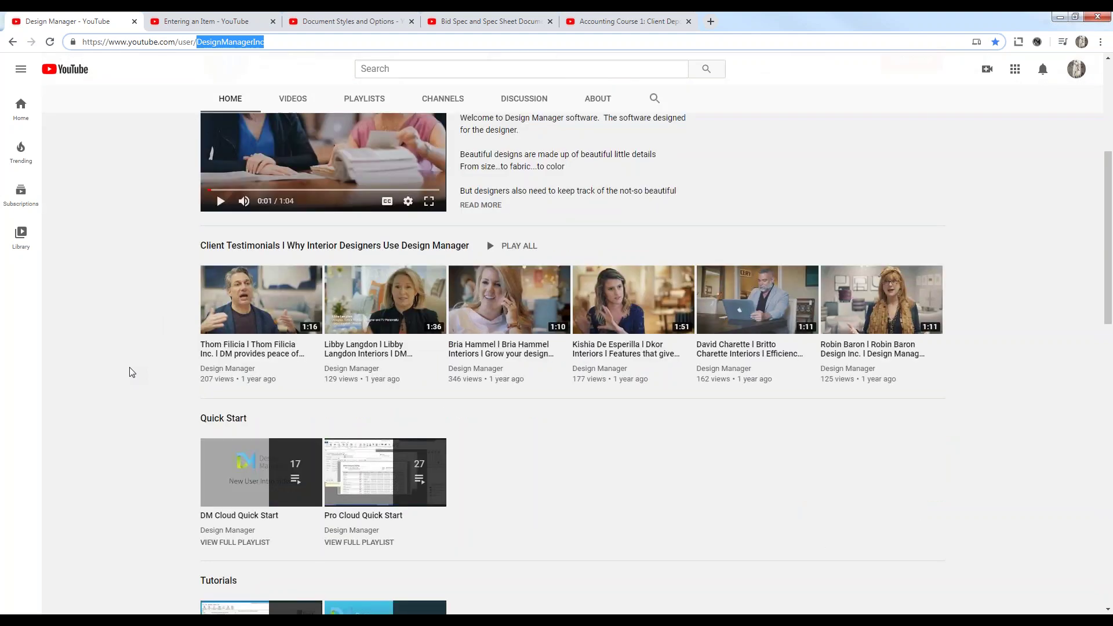
pyautogui.scroll(-2, 132, 372)
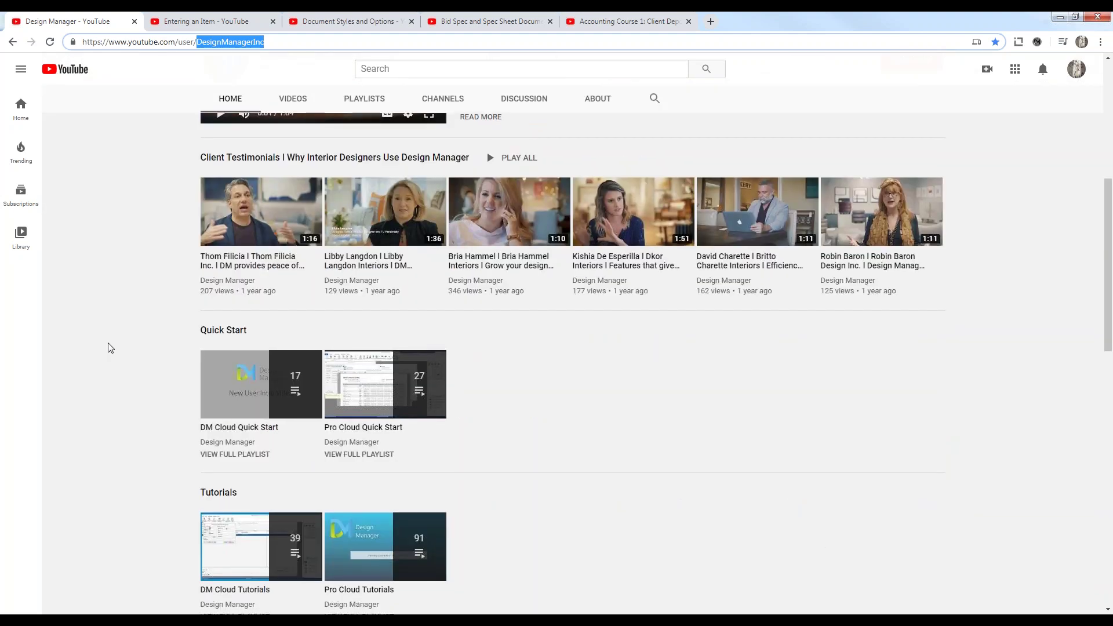
pyautogui.scroll(-3, 159, 340)
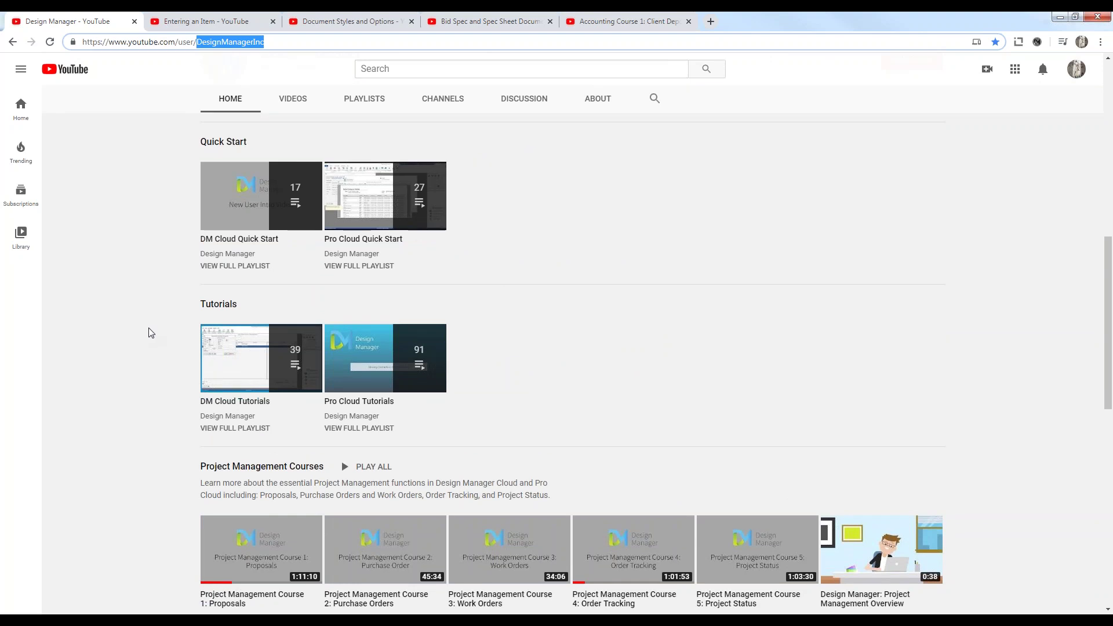
pyautogui.scroll(-3, 149, 331)
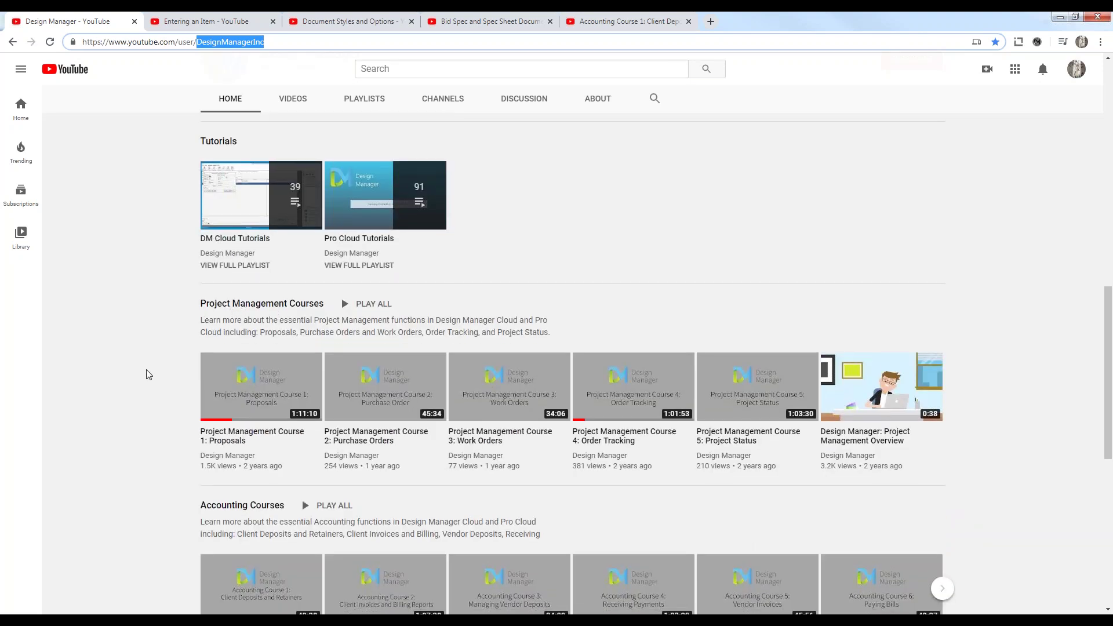
pyautogui.scroll(-3, 152, 374)
pyautogui.scroll(-1, 154, 369)
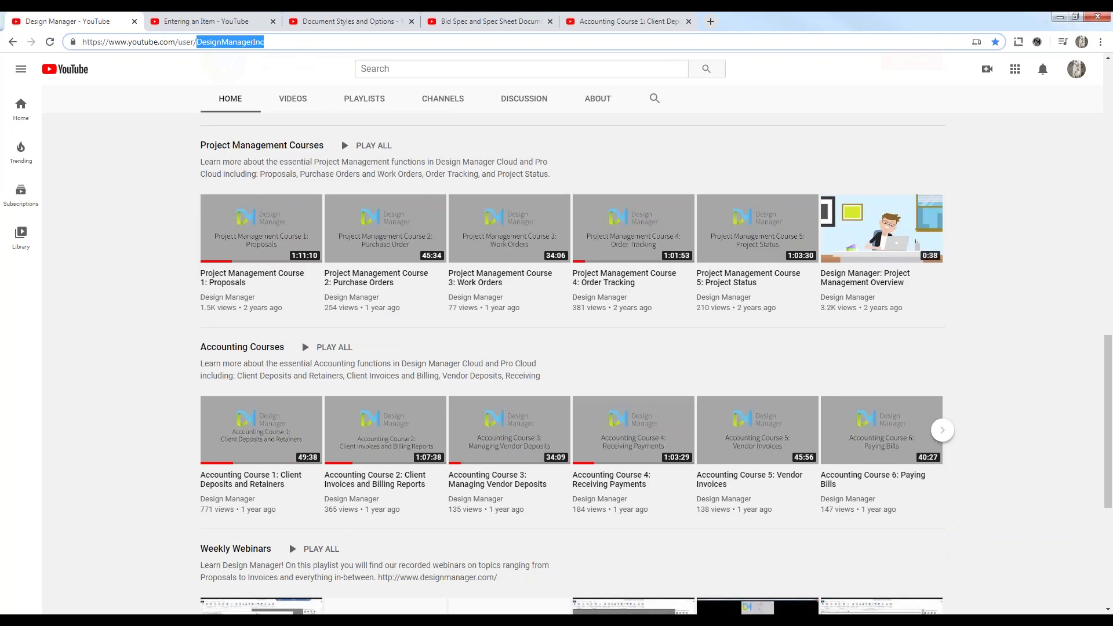
pyautogui.scroll(-2, 571, 359)
pyautogui.scroll(-1, 156, 314)
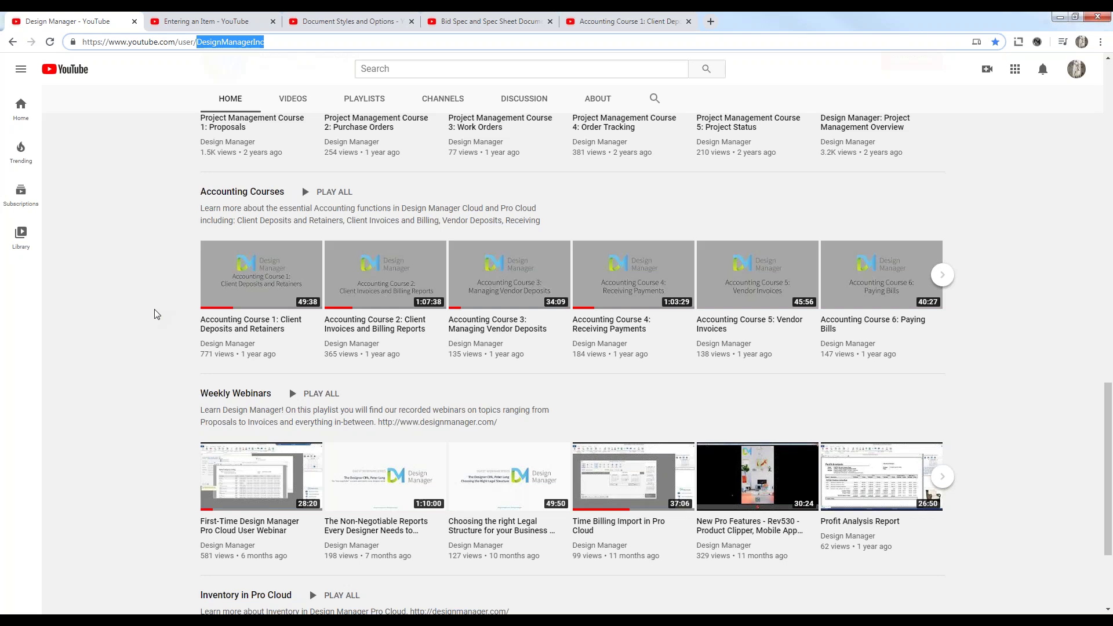
pyautogui.click(199, 22)
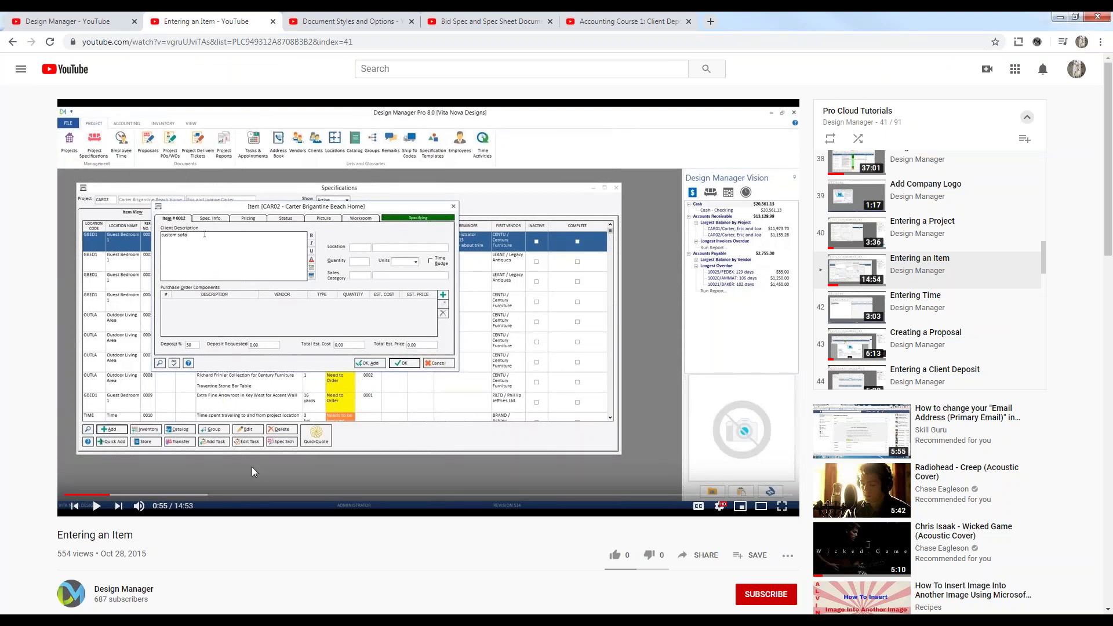
# Switch to Design Manager Pro Cloud and open the proposals list for the Pocono Home project (HIL01).
pyautogui.click(302, 620)
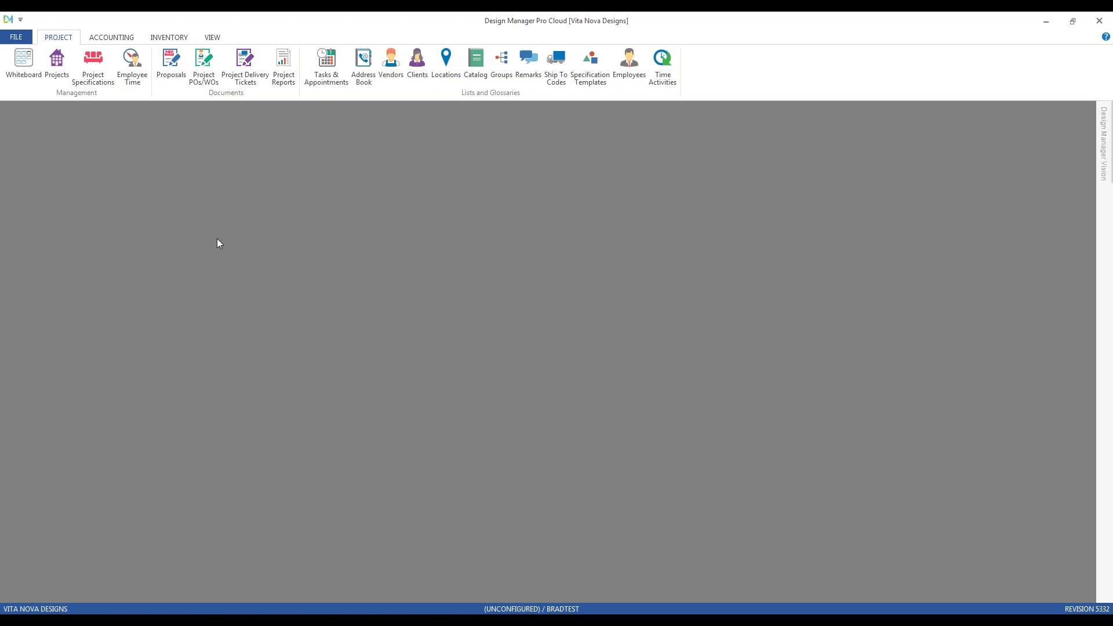
pyautogui.click(171, 62)
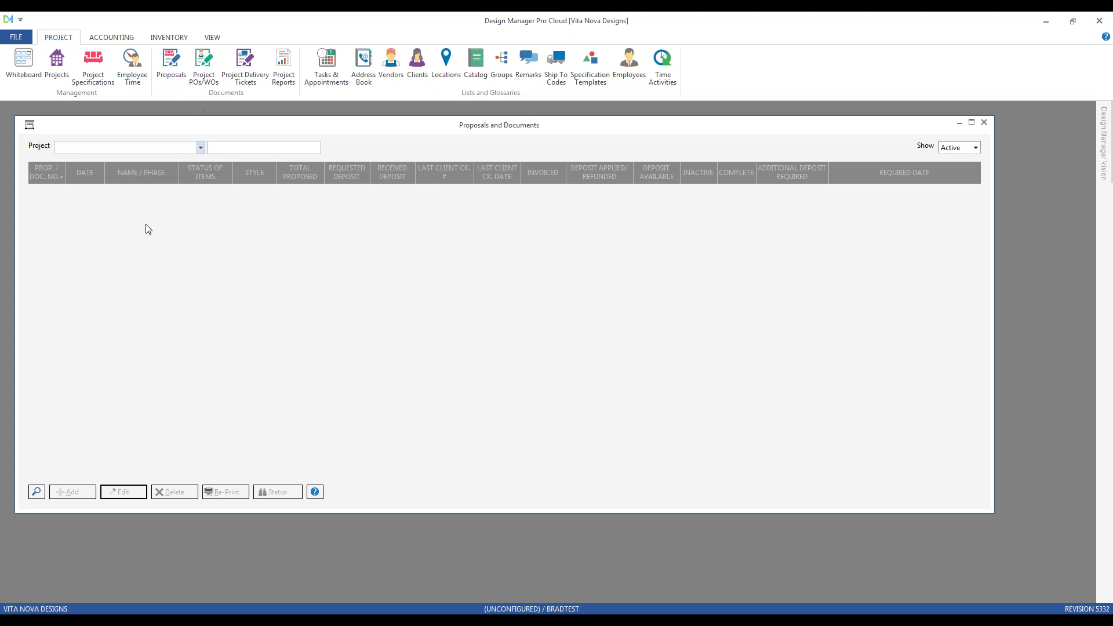
pyautogui.click(37, 491)
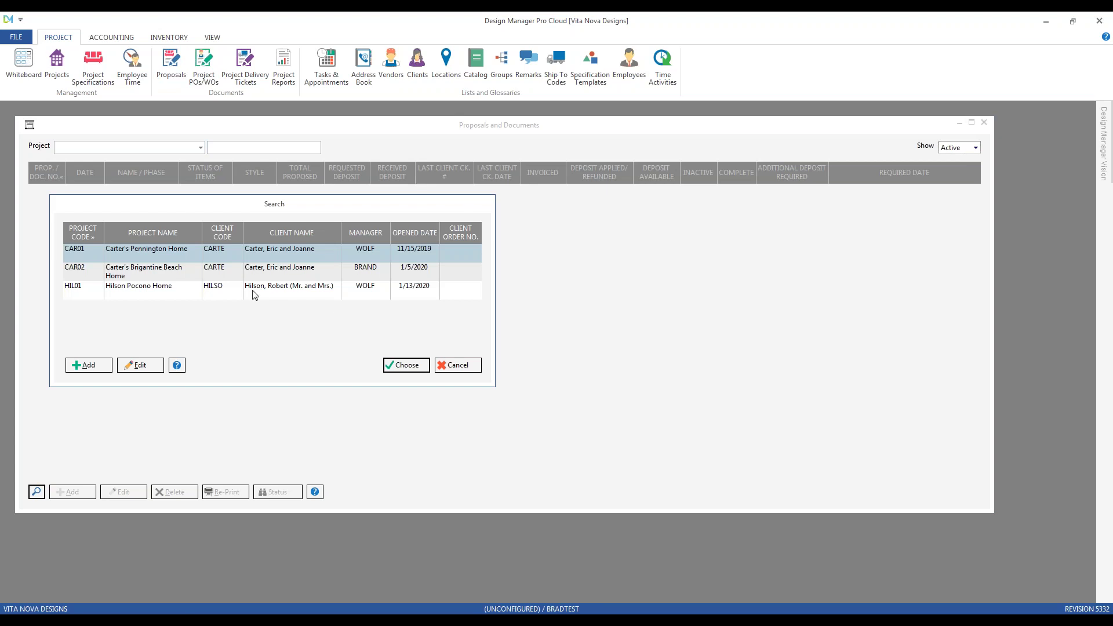
pyautogui.click(464, 372)
pyautogui.write('hi')
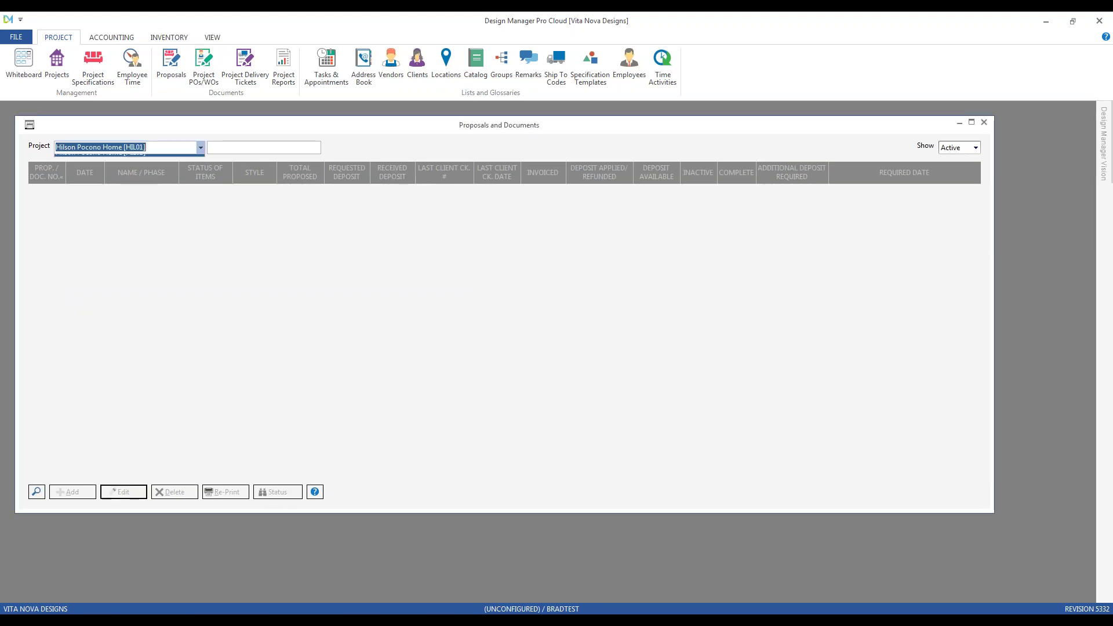
pyautogui.press('Return')
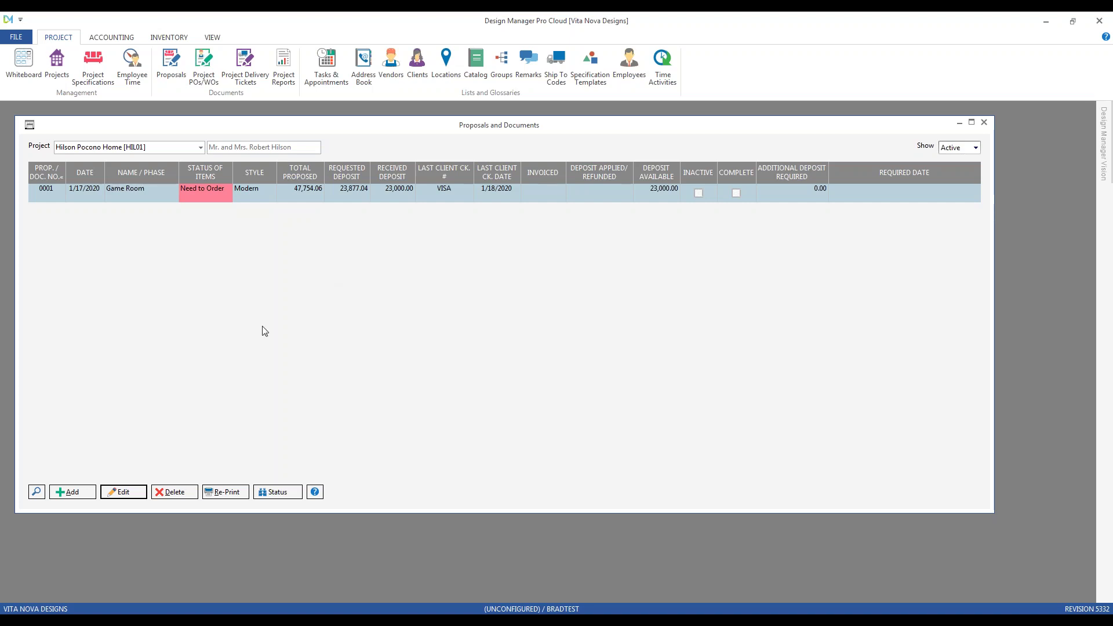
# Start a new proposal for the project and look through the items available for it.
pyautogui.click(73, 492)
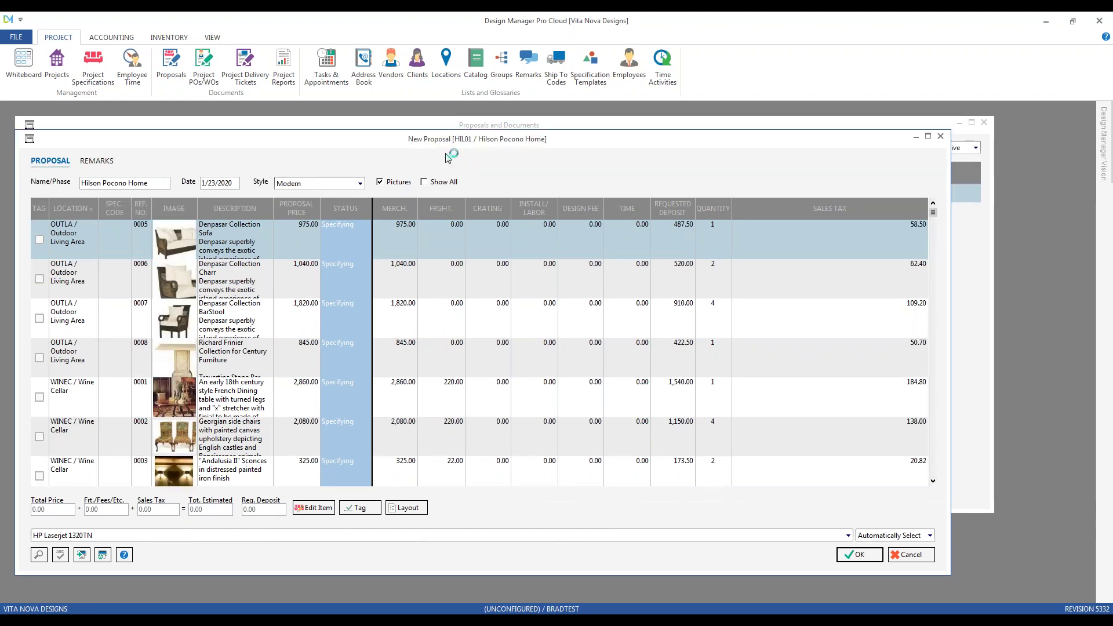
pyautogui.click(497, 312)
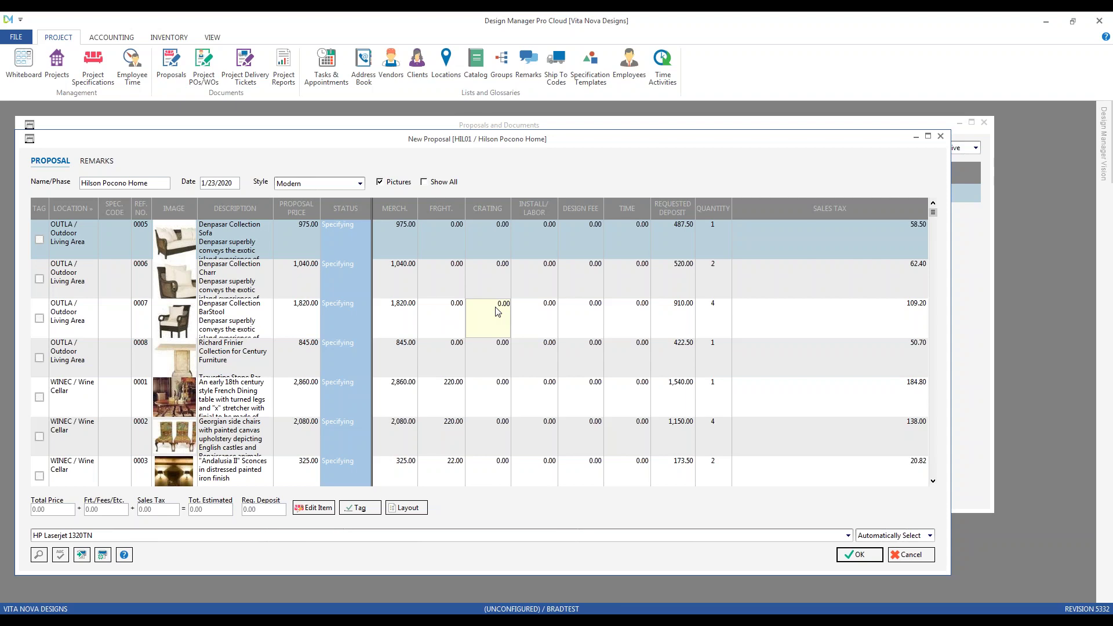
pyautogui.click(495, 303)
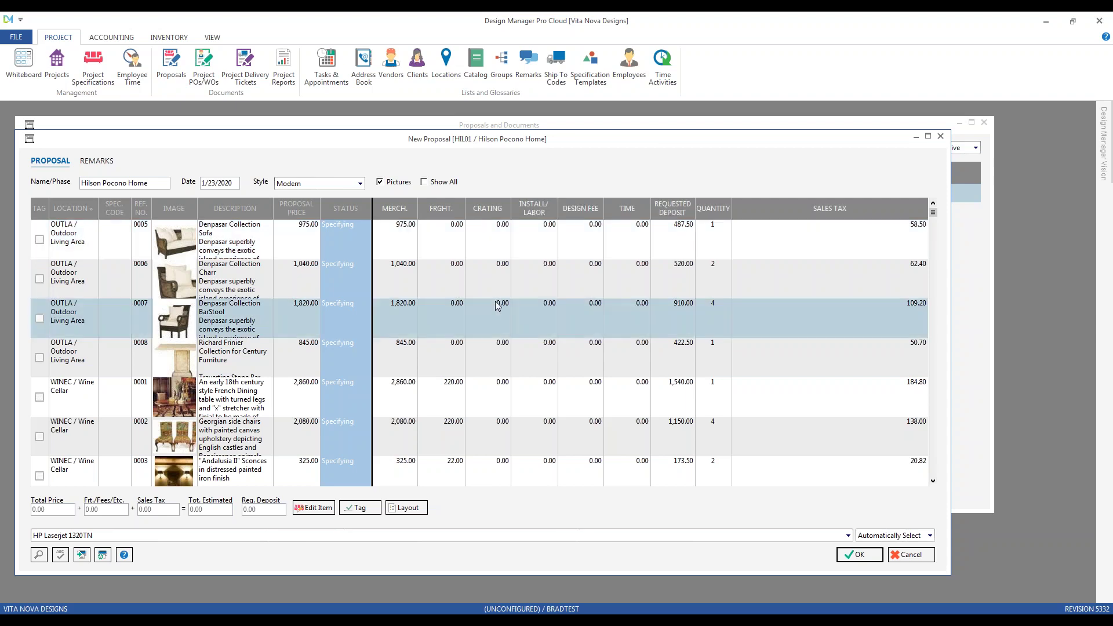
pyautogui.scroll(-2, 172, 247)
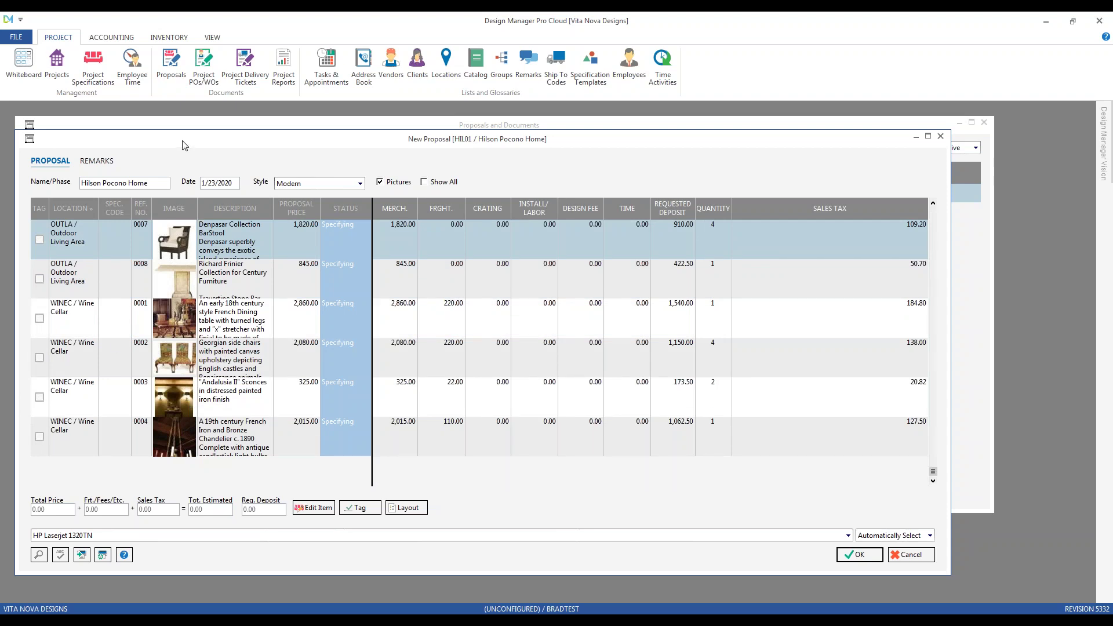
# Open the project's specifications and examine the last proposal number of each Game Room item.
pyautogui.moveTo(184, 144); pyautogui.dragTo(224, 146)
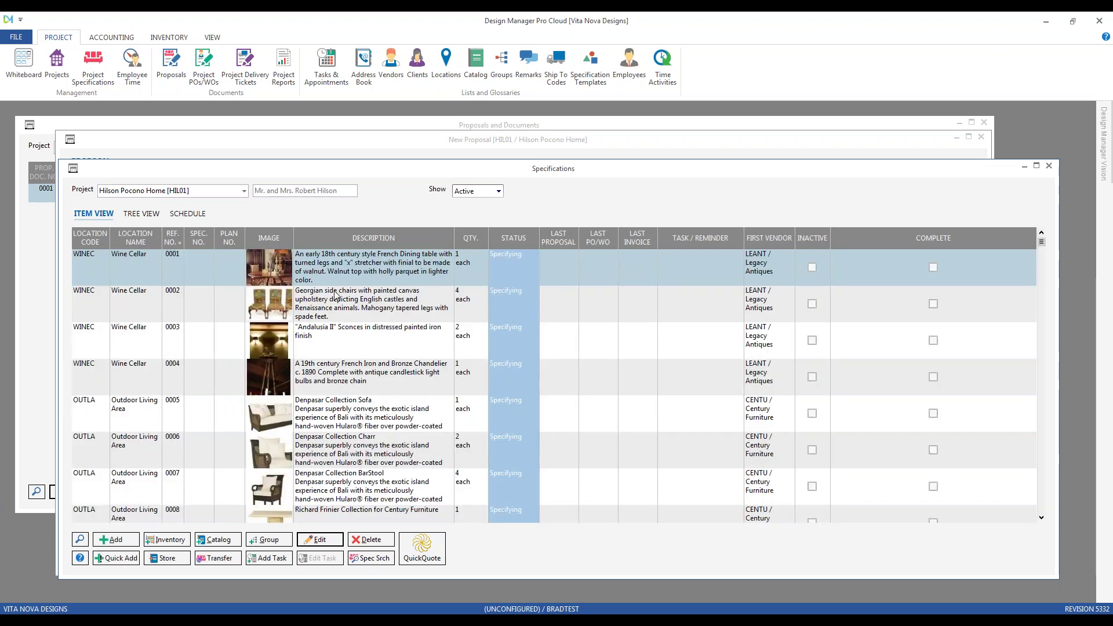
pyautogui.scroll(-1, 348, 308)
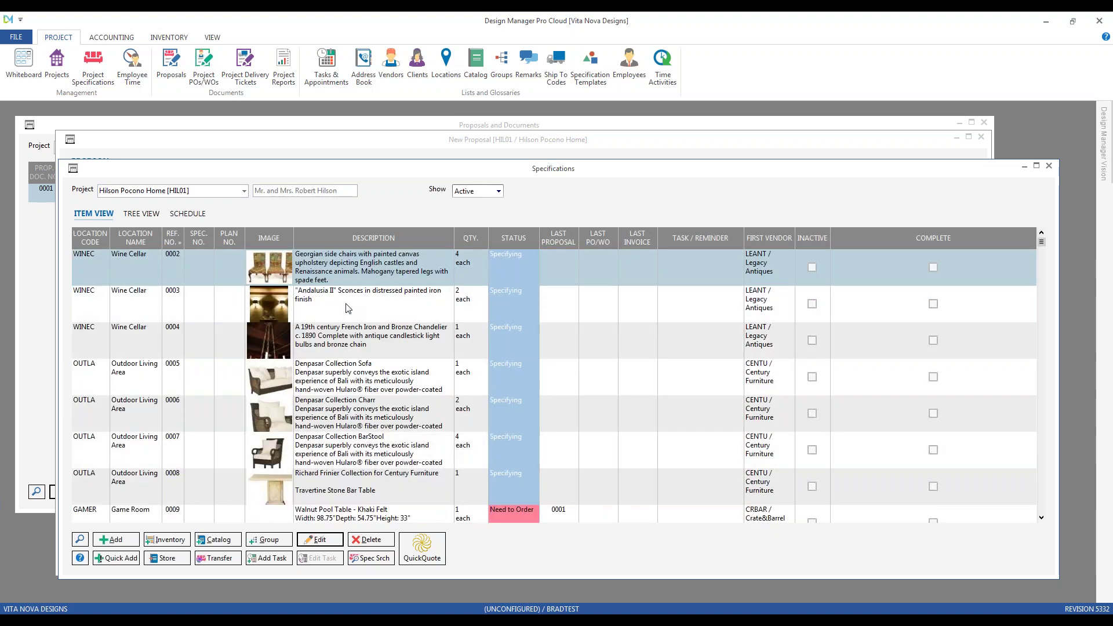
pyautogui.scroll(-6, 349, 307)
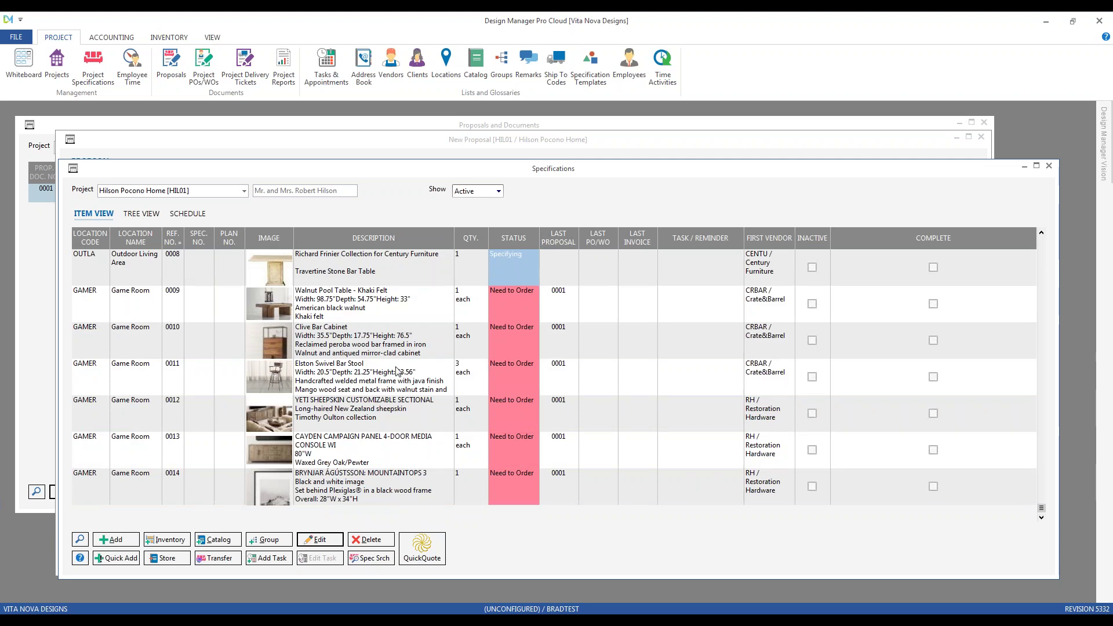
pyautogui.click(566, 308)
pyautogui.click(559, 377)
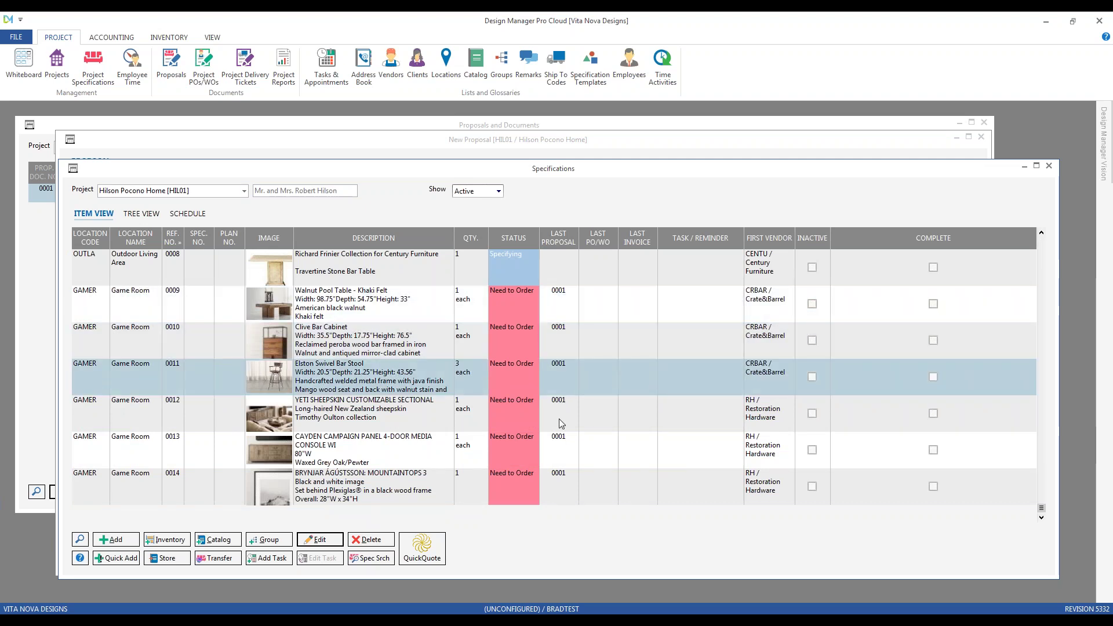
pyautogui.click(558, 419)
pyautogui.click(557, 452)
pyautogui.click(555, 480)
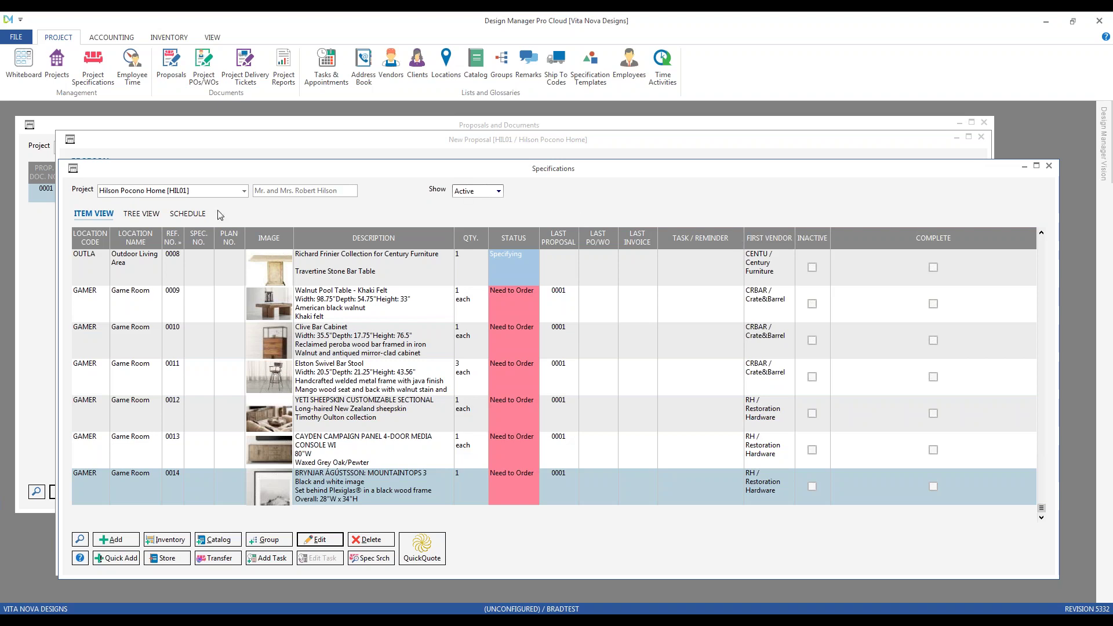
# Change the specifications list to the Brigantine Beach Home project (CAR02).
pyautogui.click(244, 192)
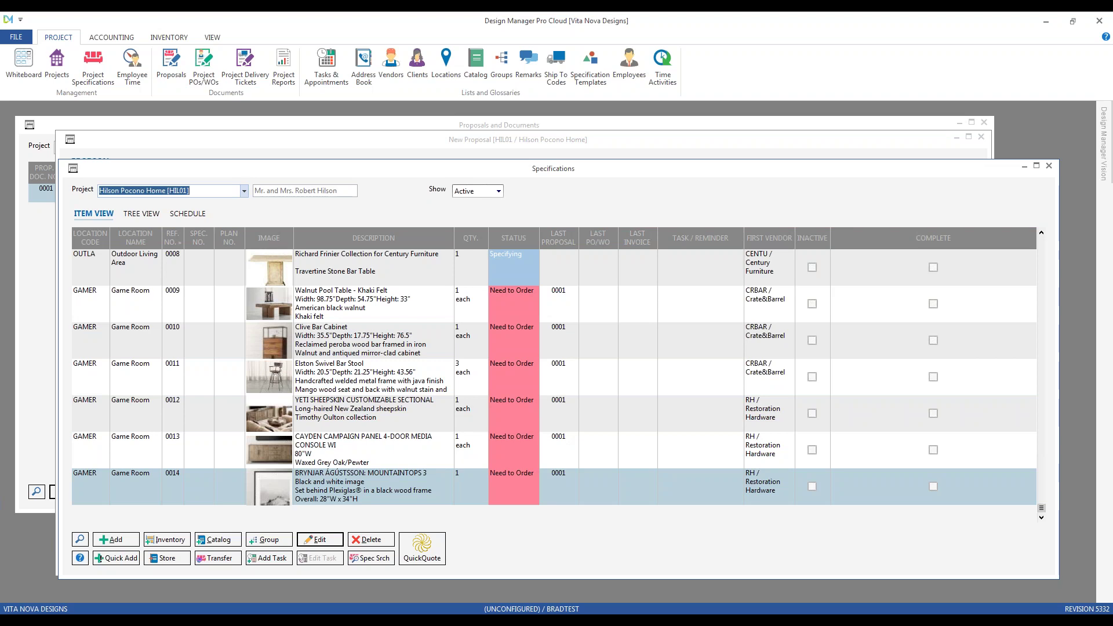
pyautogui.write('car')
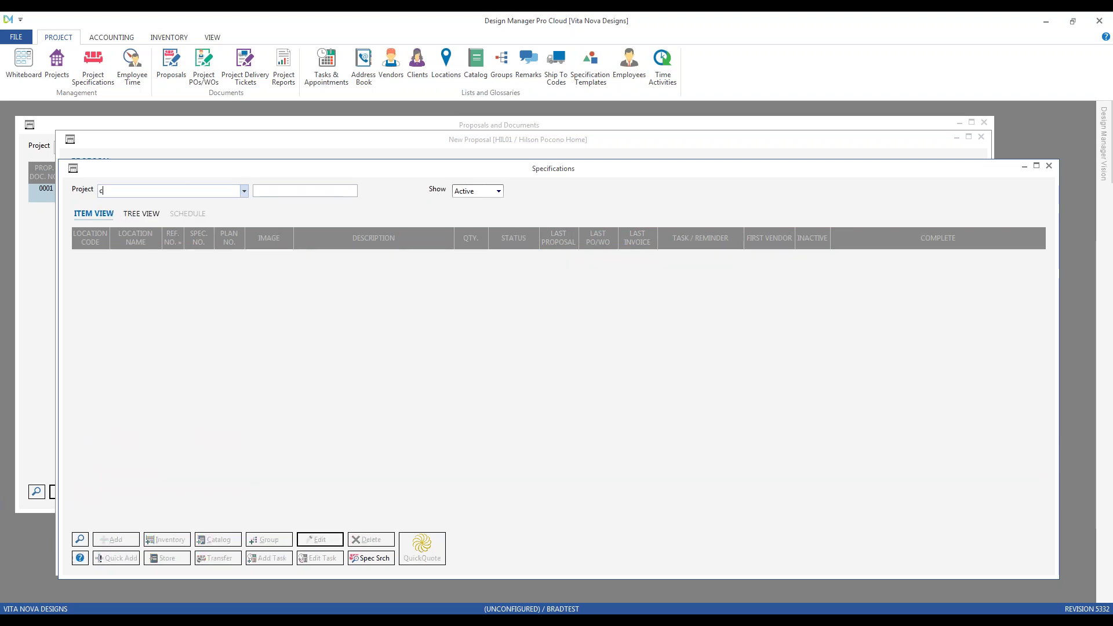
pyautogui.press('Down')
pyautogui.press('Down')
pyautogui.press('Up')
pyautogui.press('Return')
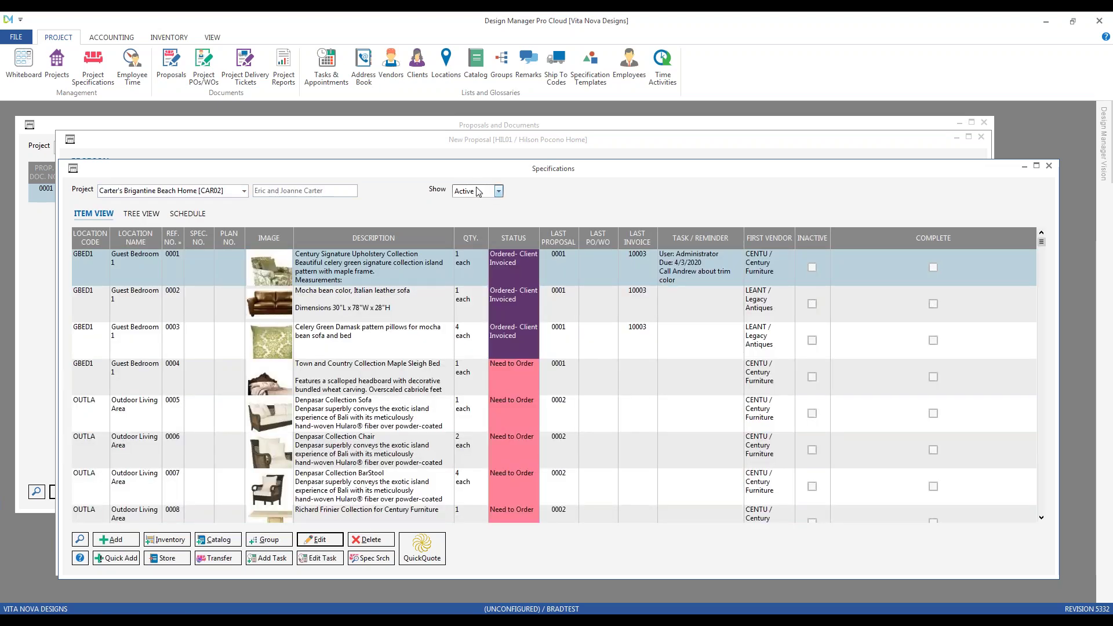
# Filter the specifications to Inactive items, switch the filter to All, and look through the full list.
pyautogui.click(478, 192)
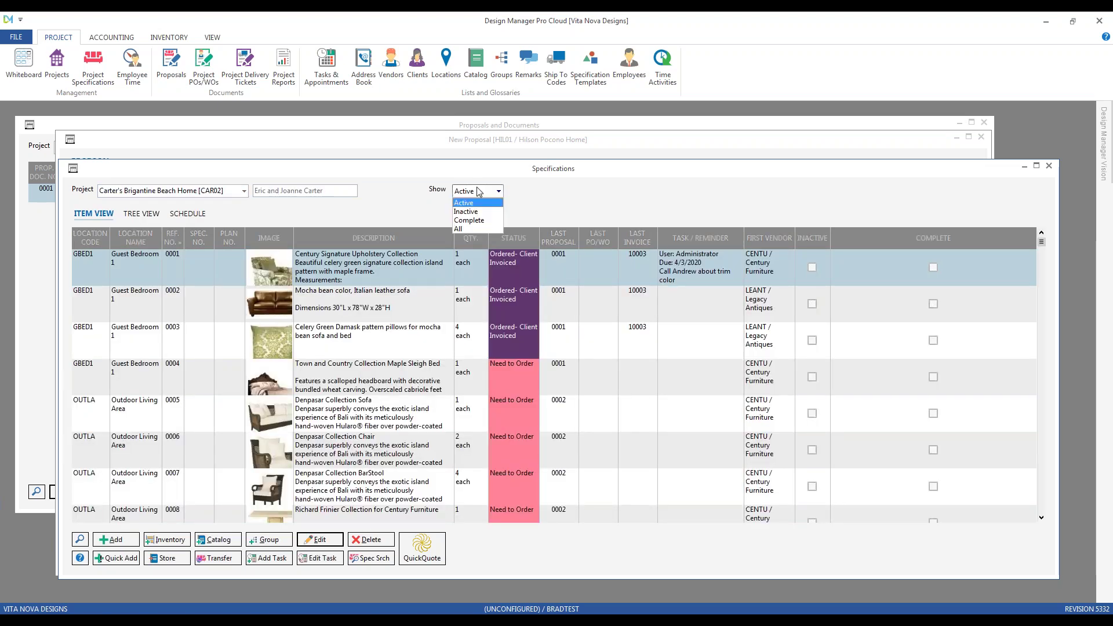
pyautogui.click(466, 207)
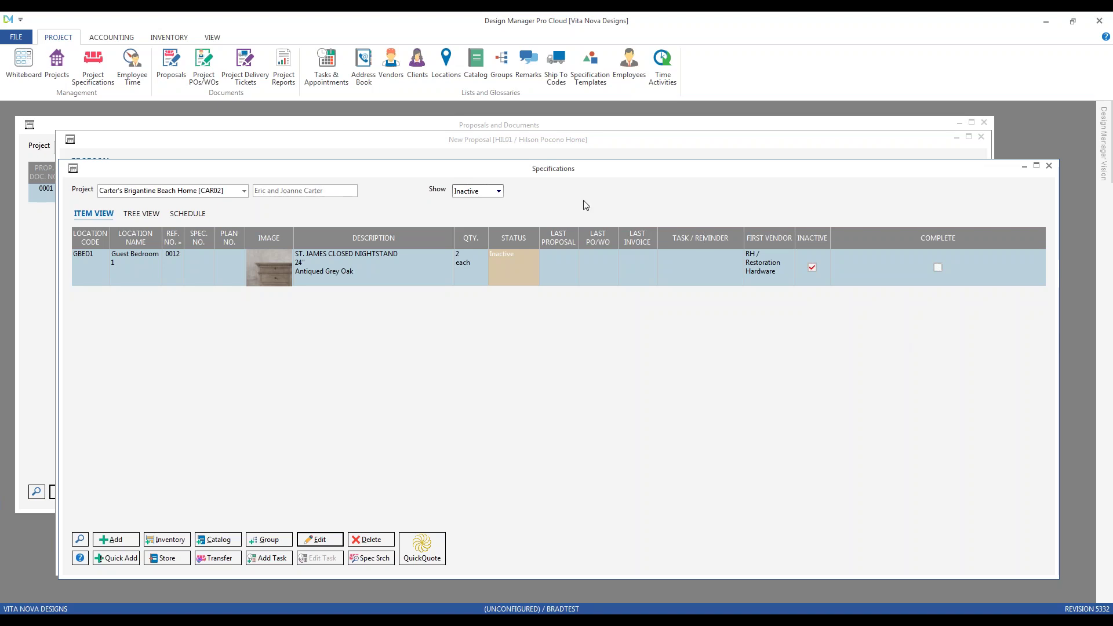
pyautogui.click(498, 192)
pyautogui.click(478, 229)
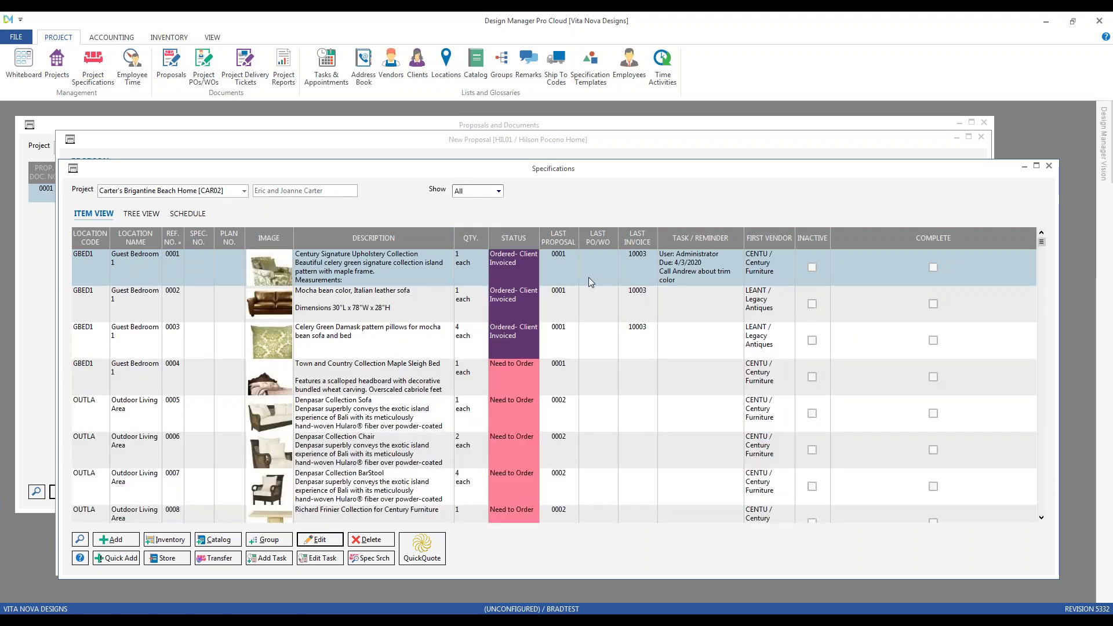
pyautogui.scroll(-5, 816, 248)
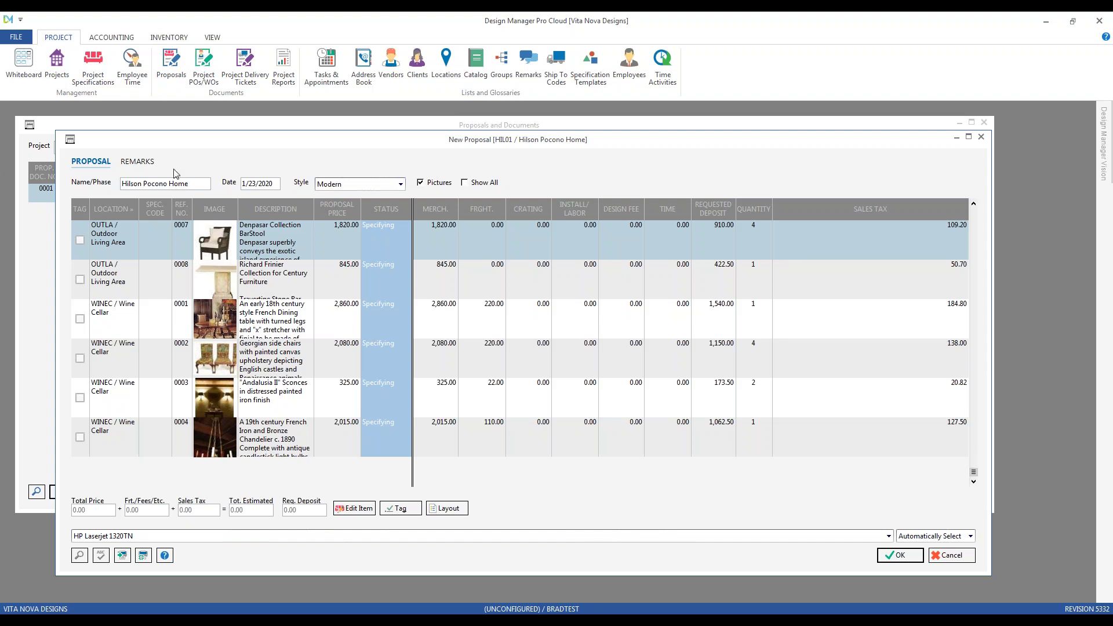
# Name the new proposal "Outdoor Living Area" and set its date to 1/24/2020.
pyautogui.moveTo(190, 183); pyautogui.dragTo(115, 184)
pyautogui.moveTo(402, 145); pyautogui.dragTo(443, 234)
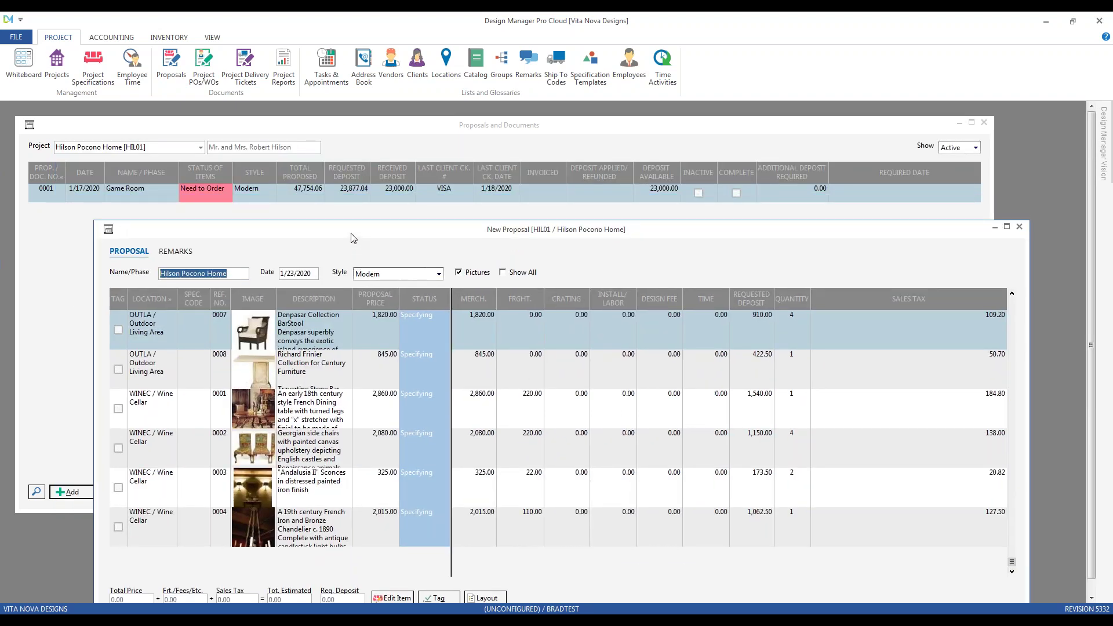
pyautogui.moveTo(351, 233); pyautogui.dragTo(320, 140)
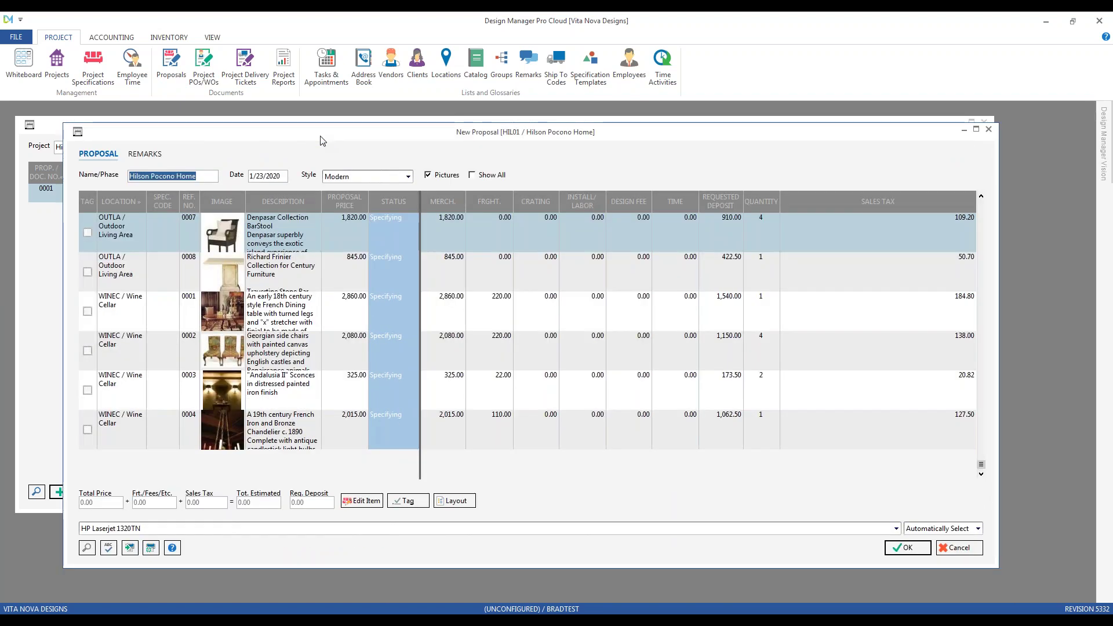
pyautogui.write('O')
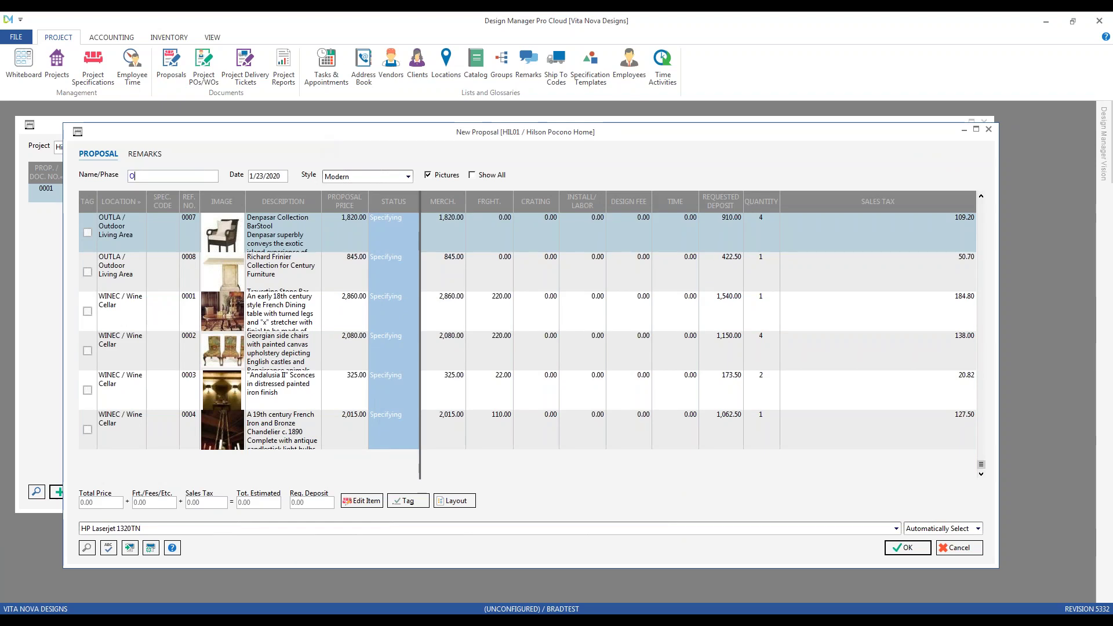
pyautogui.write('utdoor Living Area')
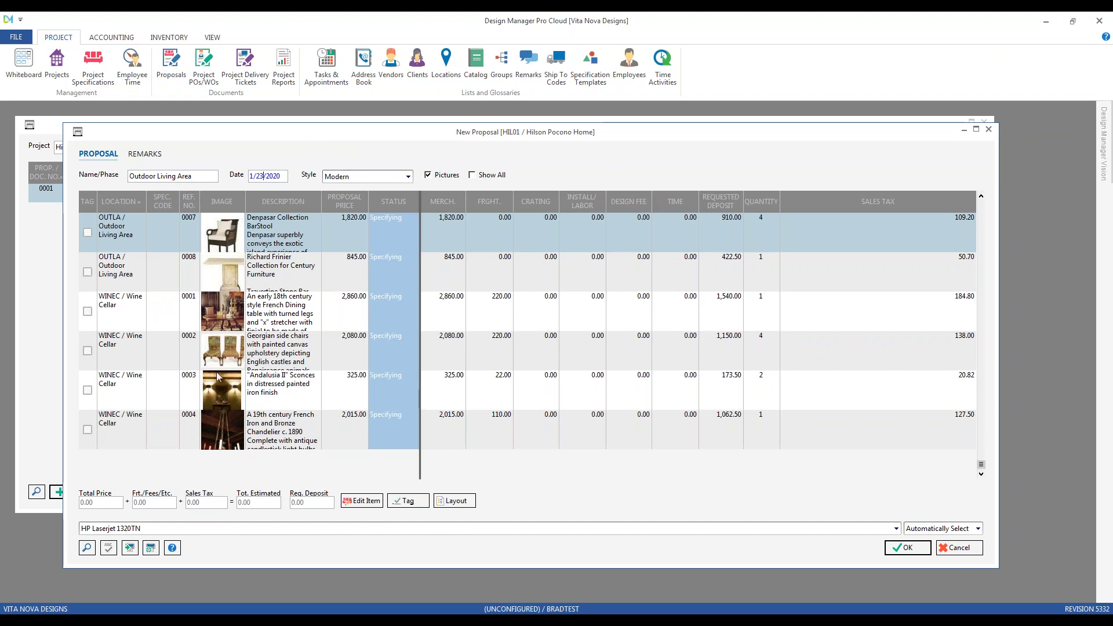
pyautogui.click(87, 548)
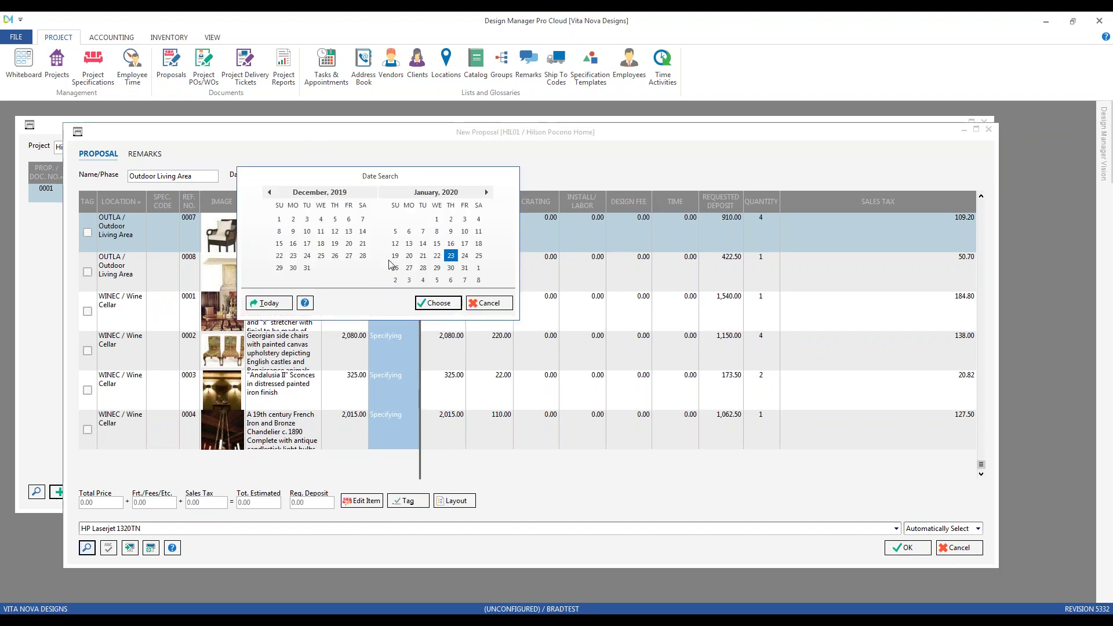
pyautogui.click(453, 306)
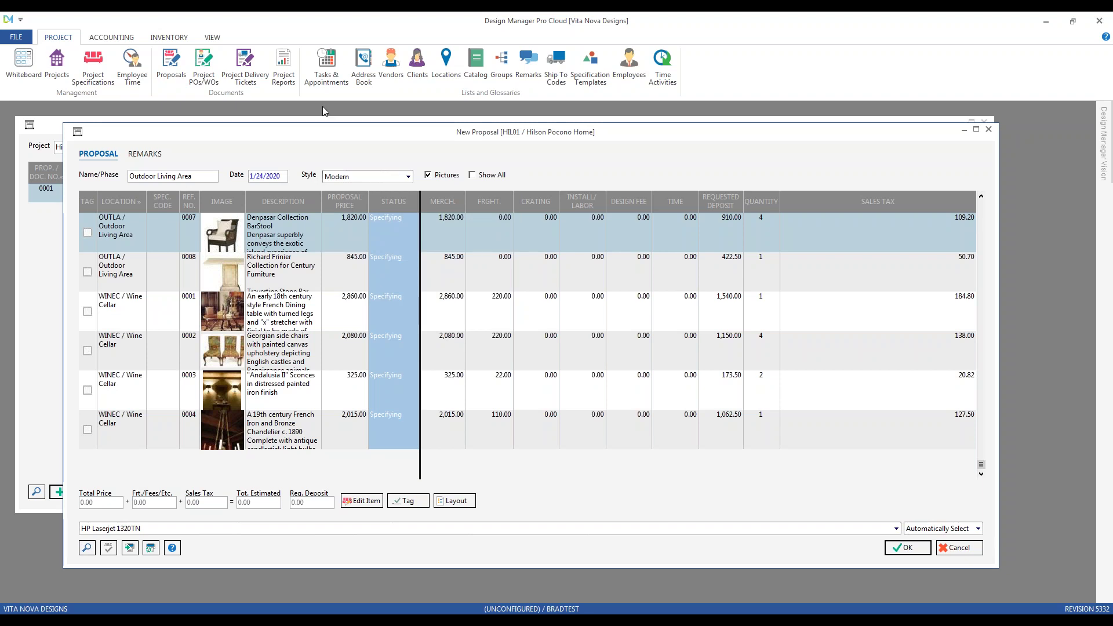
# Set the new proposal's style to Residential.
pyautogui.click(409, 177)
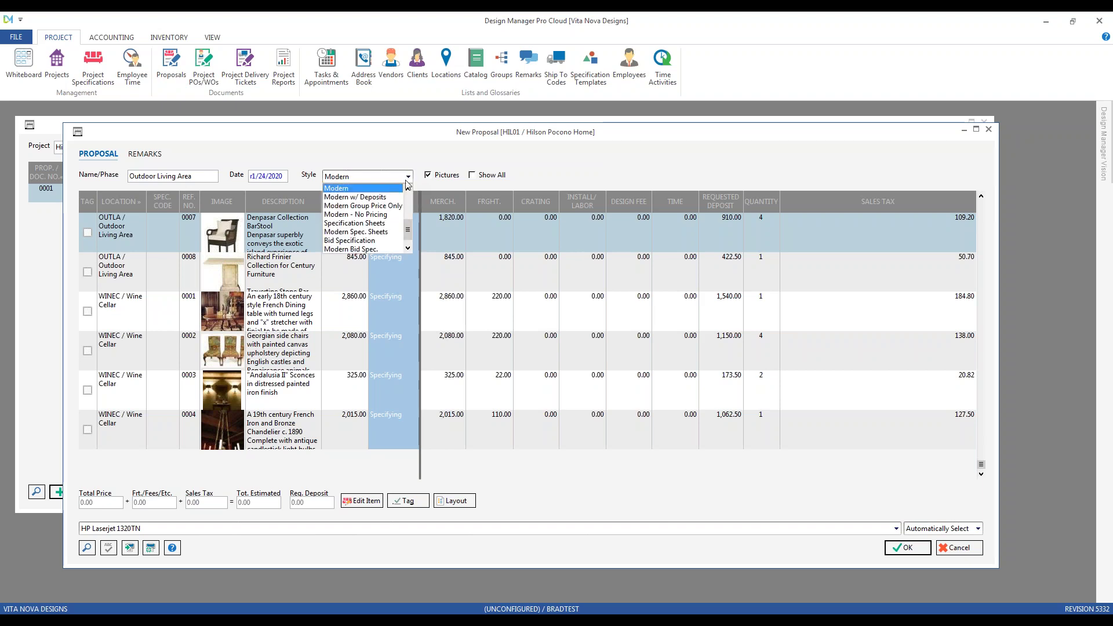
pyautogui.press('r')
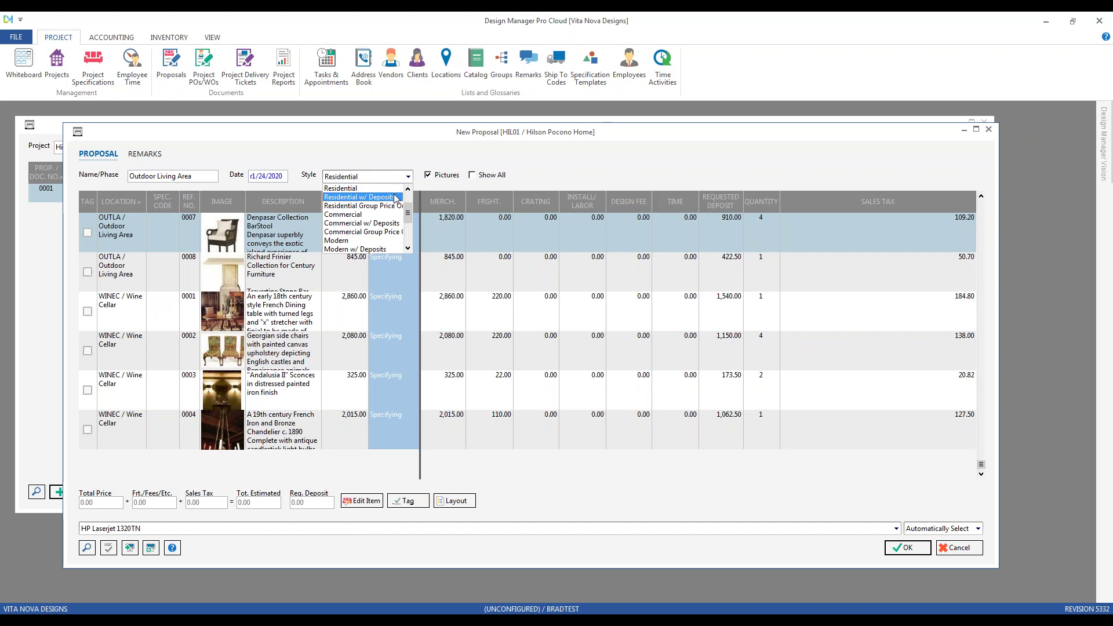
pyautogui.click(628, 175)
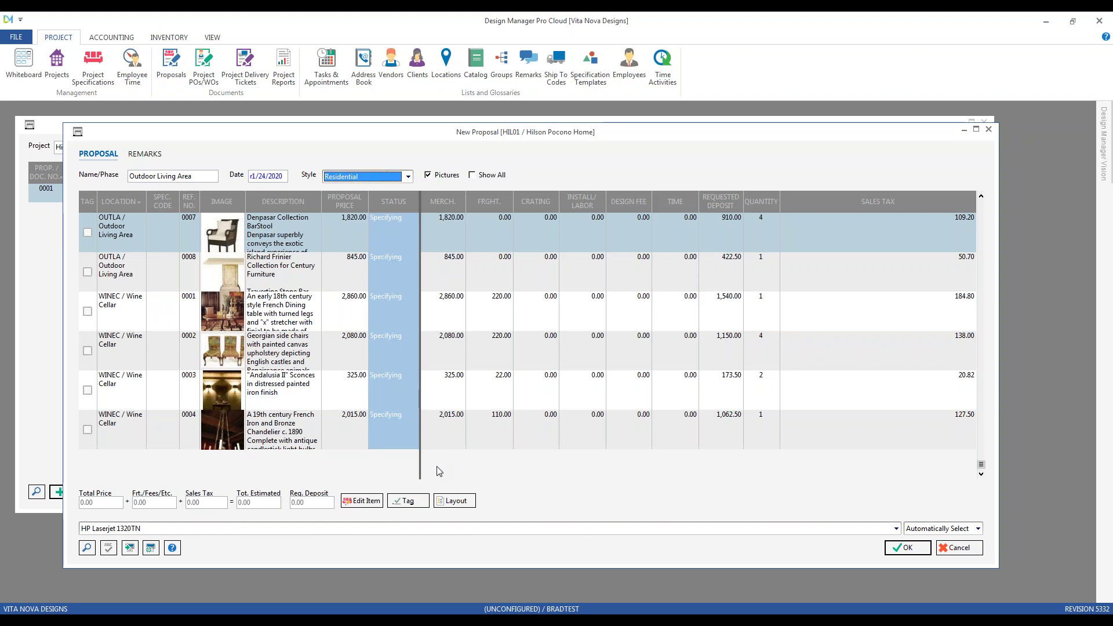
# Look through the available proposal styles from Residential Group Price Only to Modern Bid Spec.
pyautogui.click(408, 177)
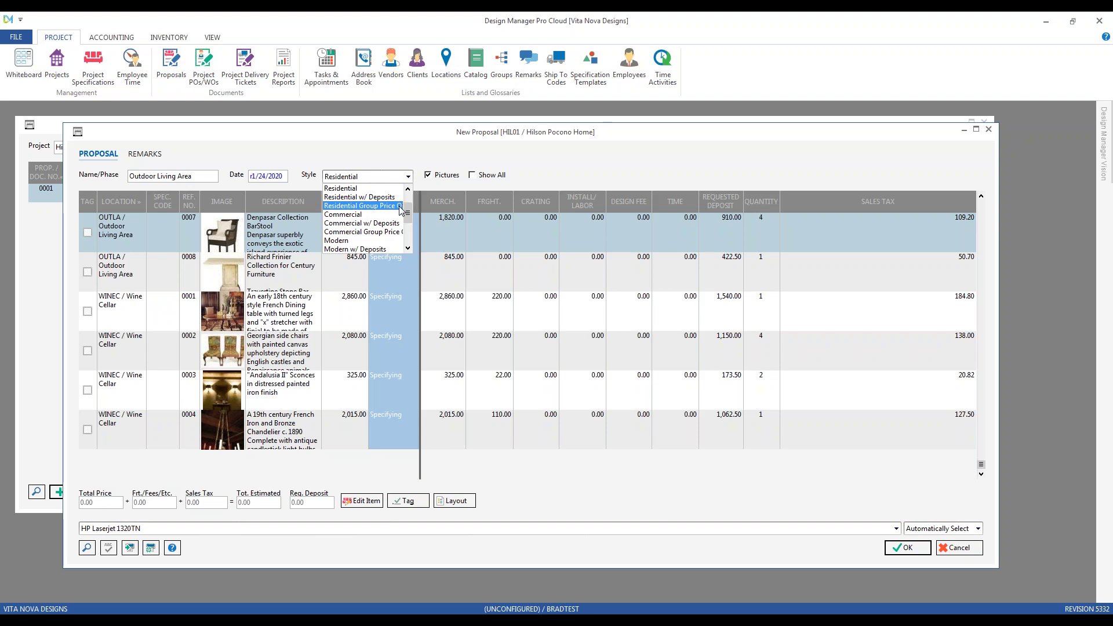
pyautogui.click(409, 247)
pyautogui.click(408, 247)
pyautogui.click(408, 247)
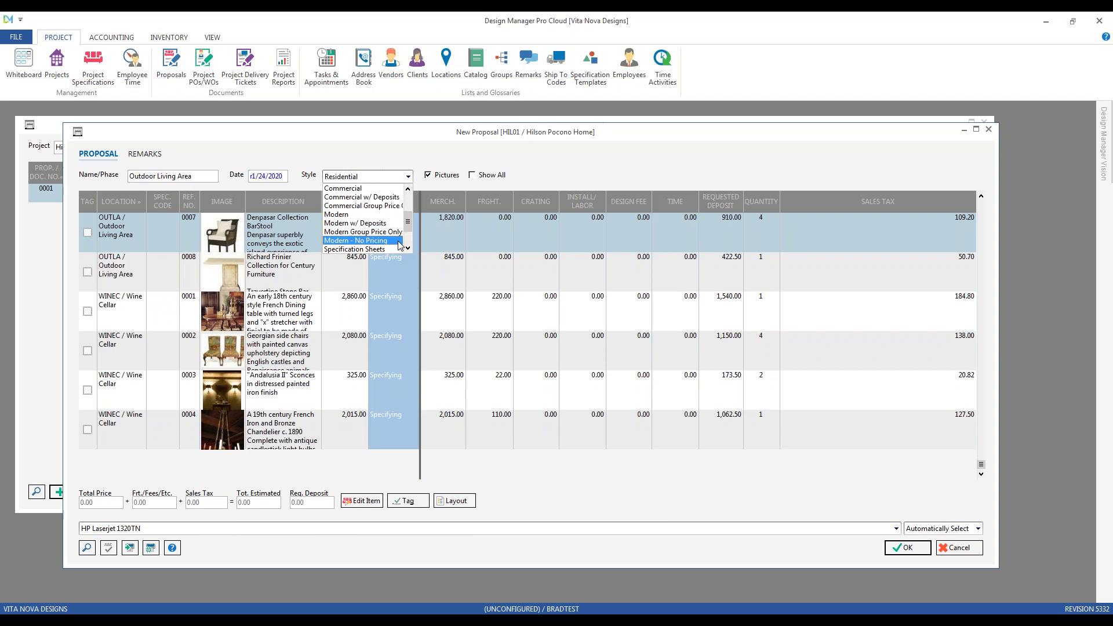
pyautogui.click(408, 248)
pyautogui.click(408, 249)
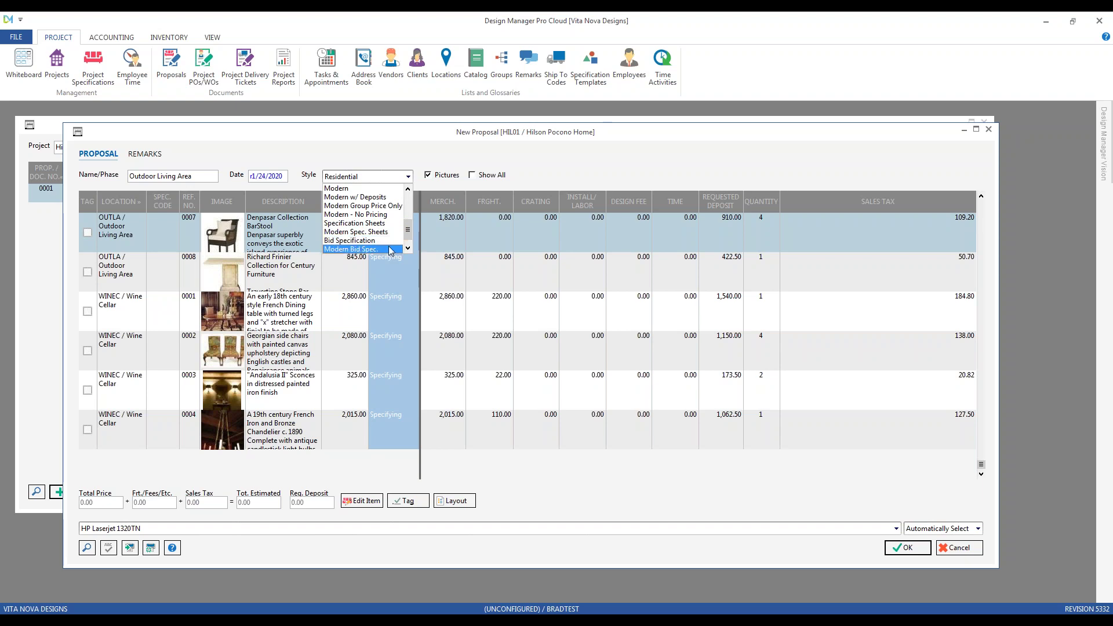
pyautogui.click(400, 157)
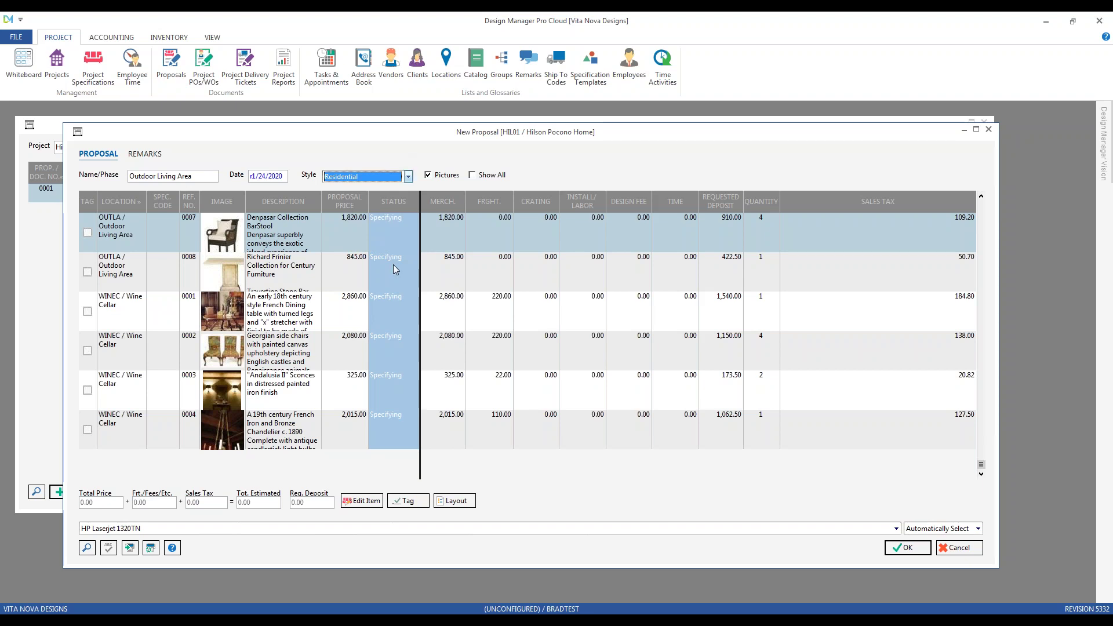
# Switch to the browser and bring up the Bid Spec and Spec Sheet Documents video on YouTube.
pyautogui.click(332, 618)
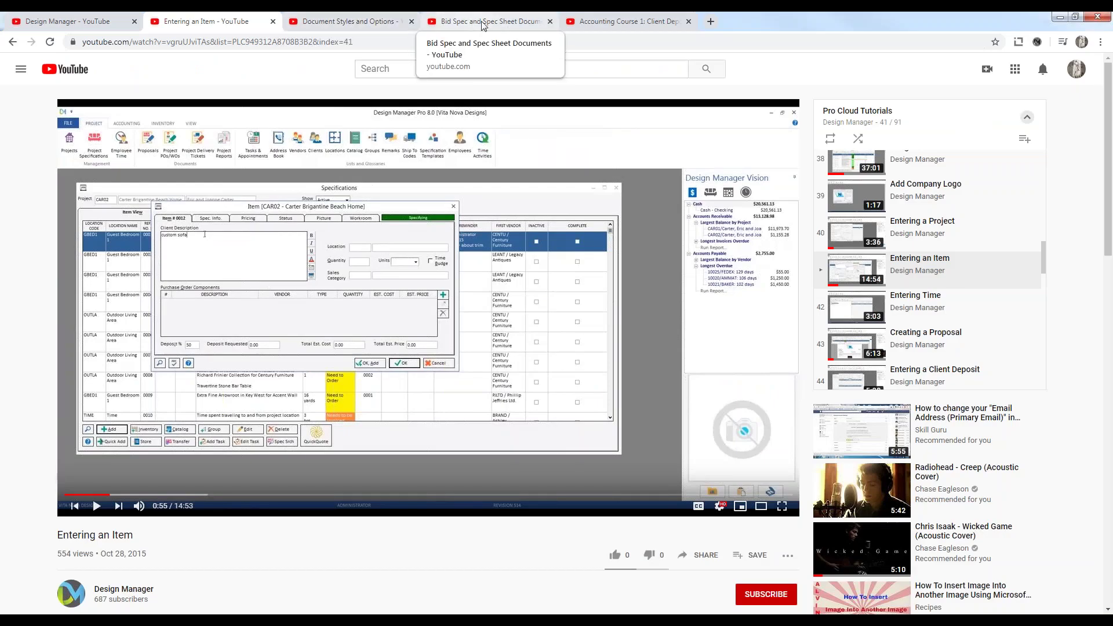
pyautogui.click(481, 23)
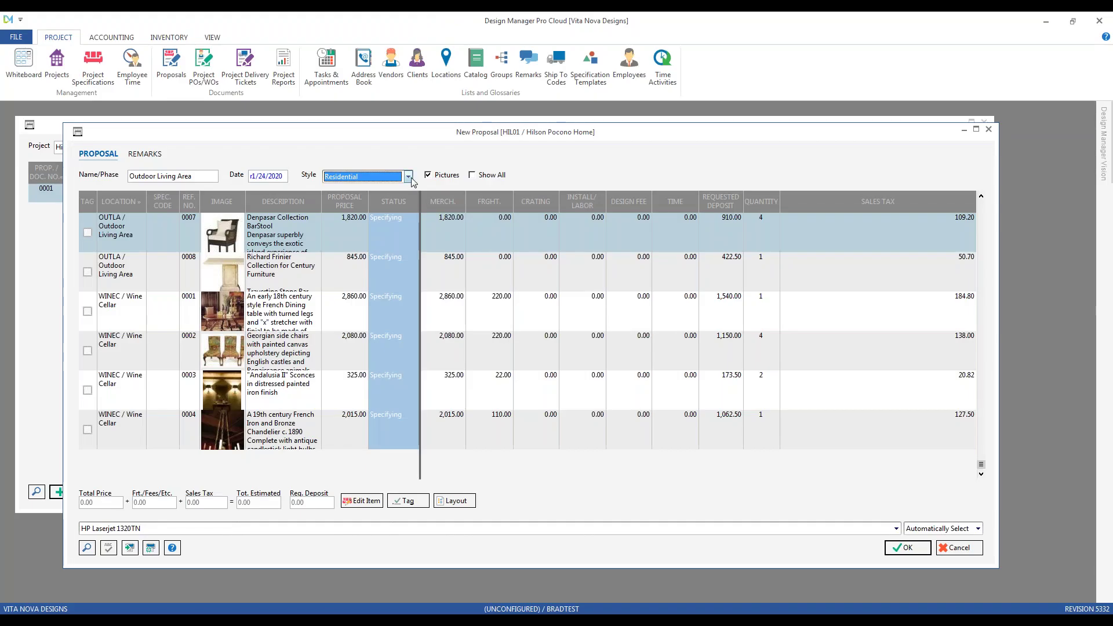
# Review the proposal style list down to Tear Sheets and close it without choosing another style.
pyautogui.click(409, 177)
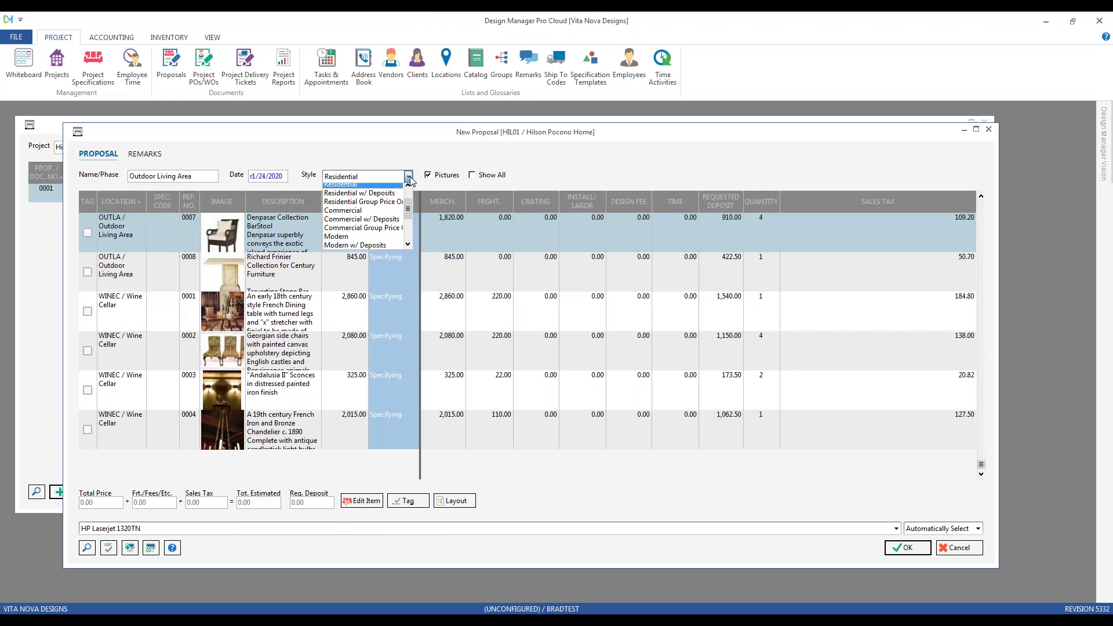
pyautogui.scroll(-2, 408, 209)
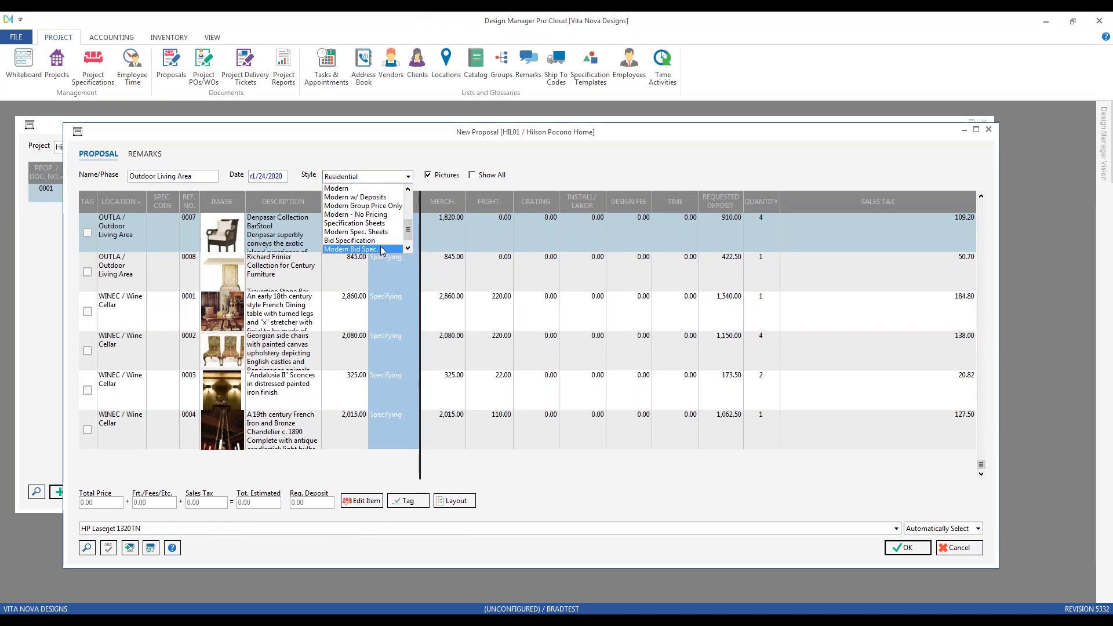
pyautogui.scroll(-1, 371, 249)
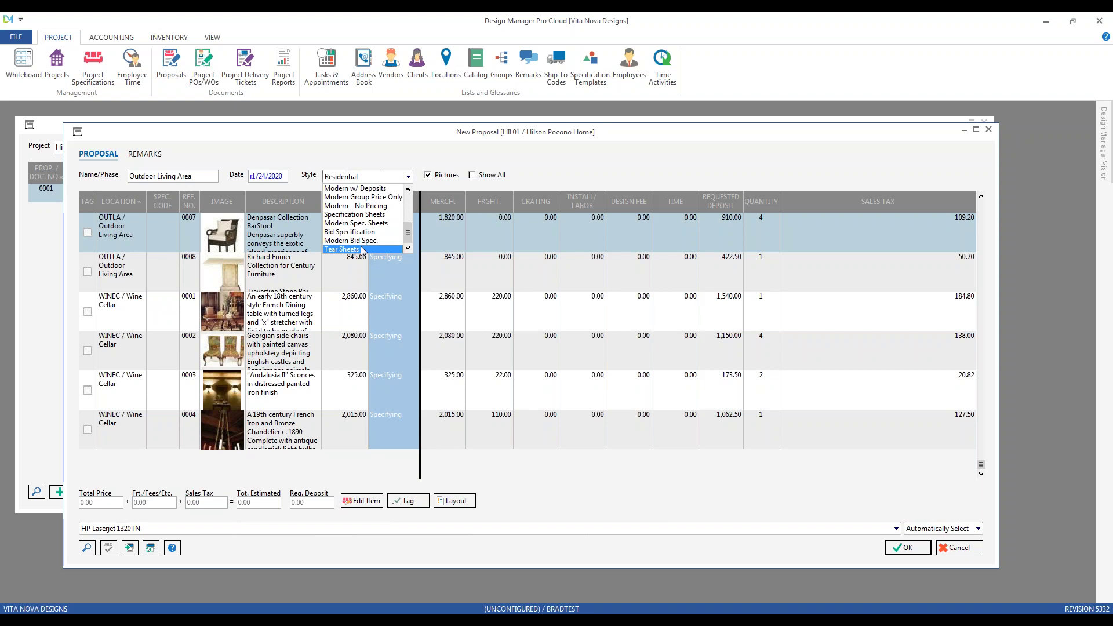
pyautogui.click(360, 163)
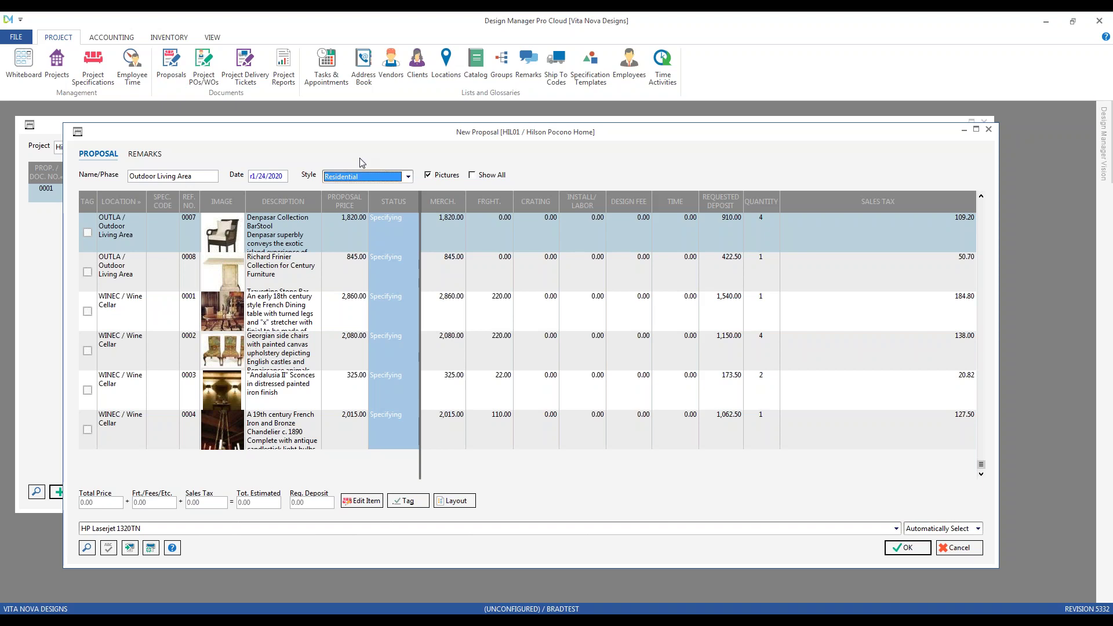
# Switch to the browser, view the Document Styles and Options video page, highlight its title, and return to Design Manager Pro Cloud.
pyautogui.click(350, 613)
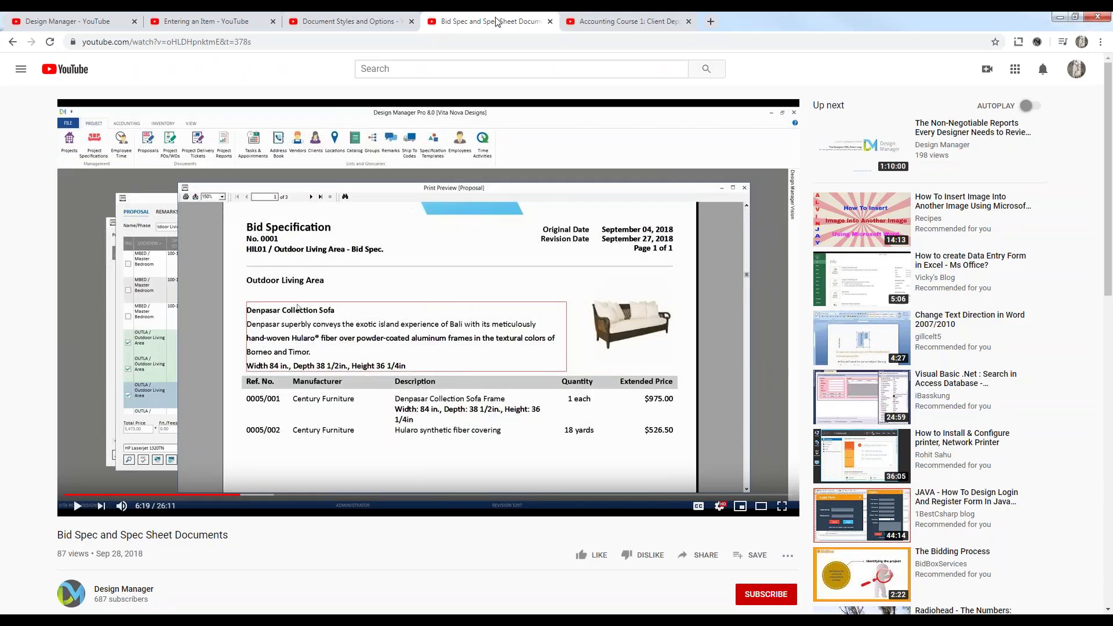
pyautogui.click(342, 22)
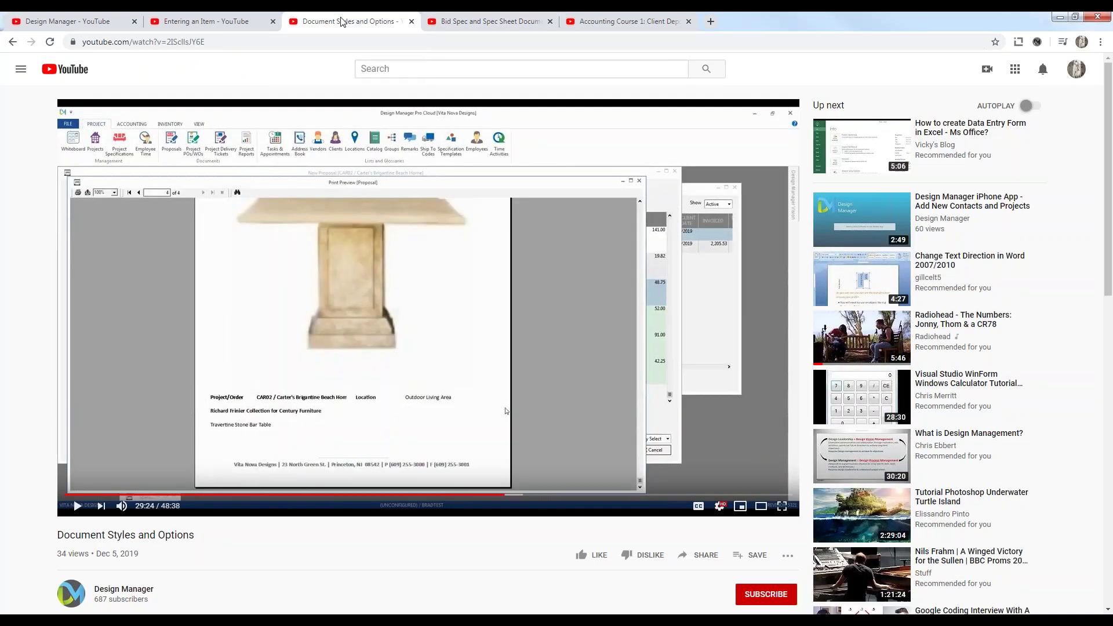
pyautogui.moveTo(58, 535); pyautogui.dragTo(197, 542)
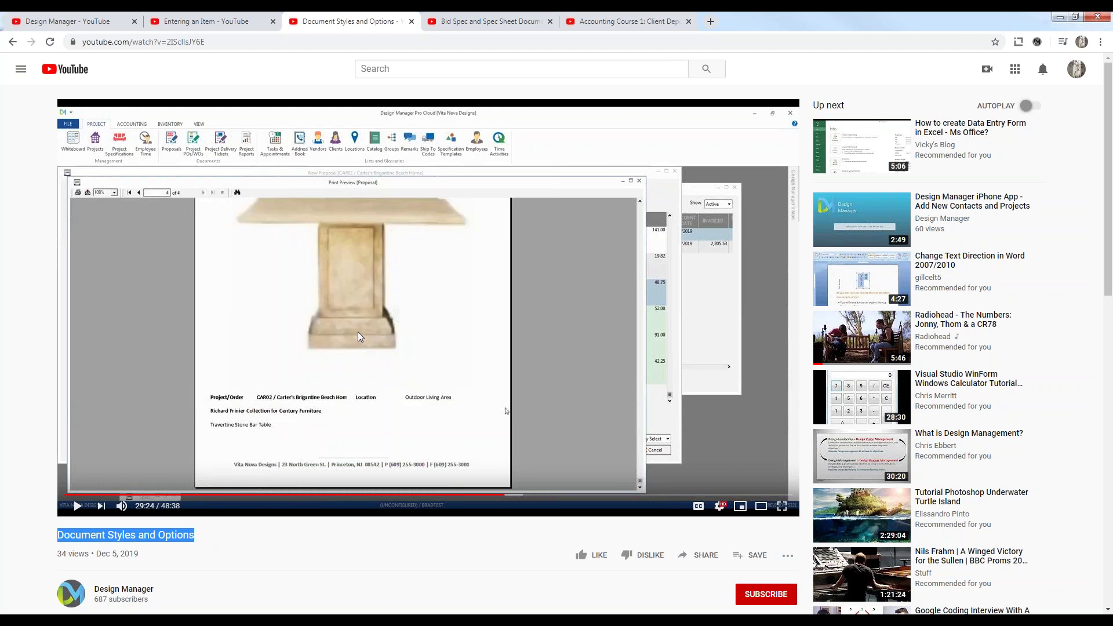
pyautogui.moveTo(426, 620)
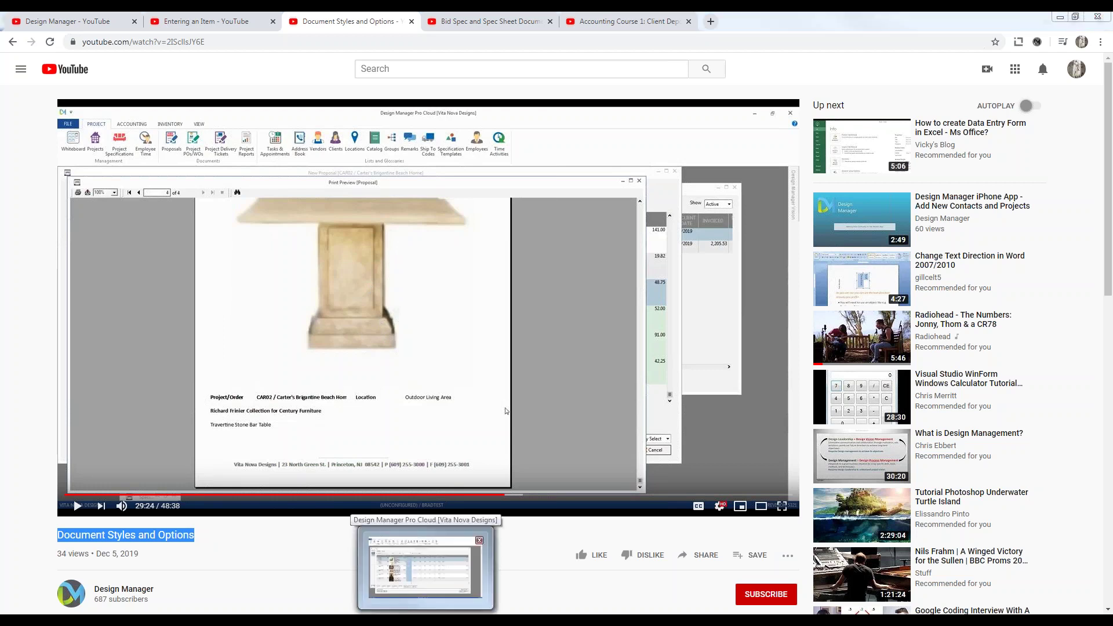
pyautogui.click(426, 566)
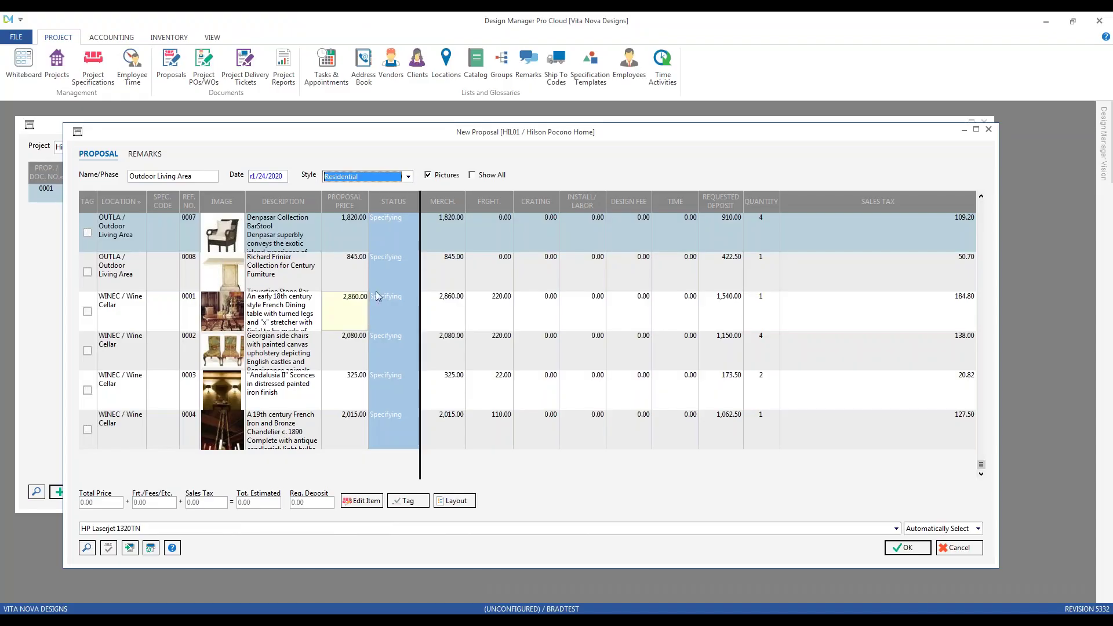
# Correct the proposal date to 1/24/2020 and set the style to Modern.
pyautogui.click(251, 176)
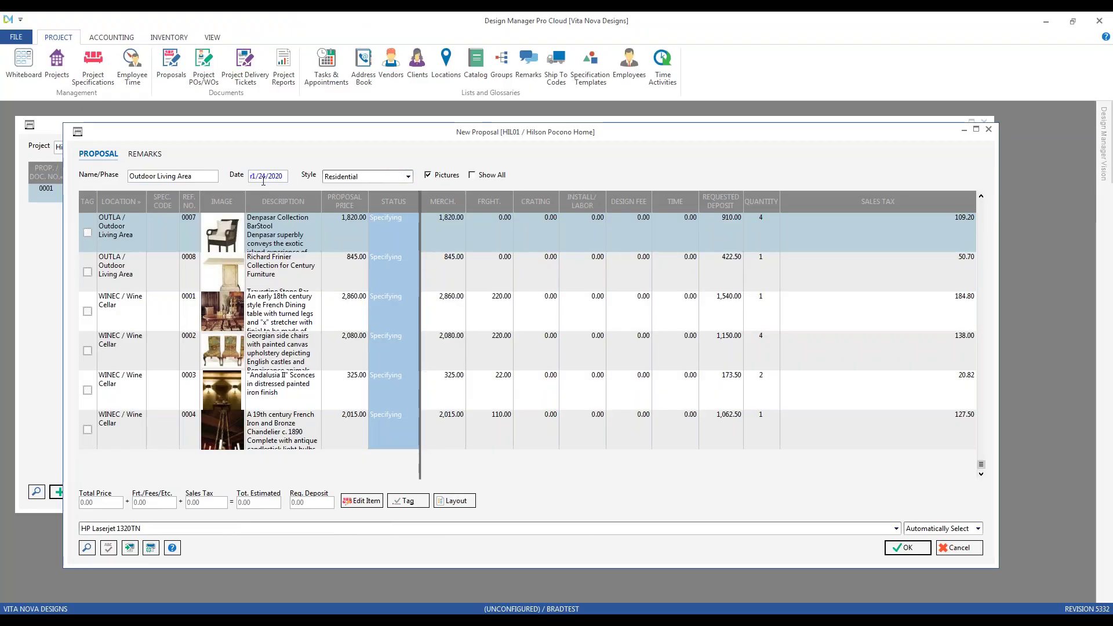
pyautogui.click(364, 176)
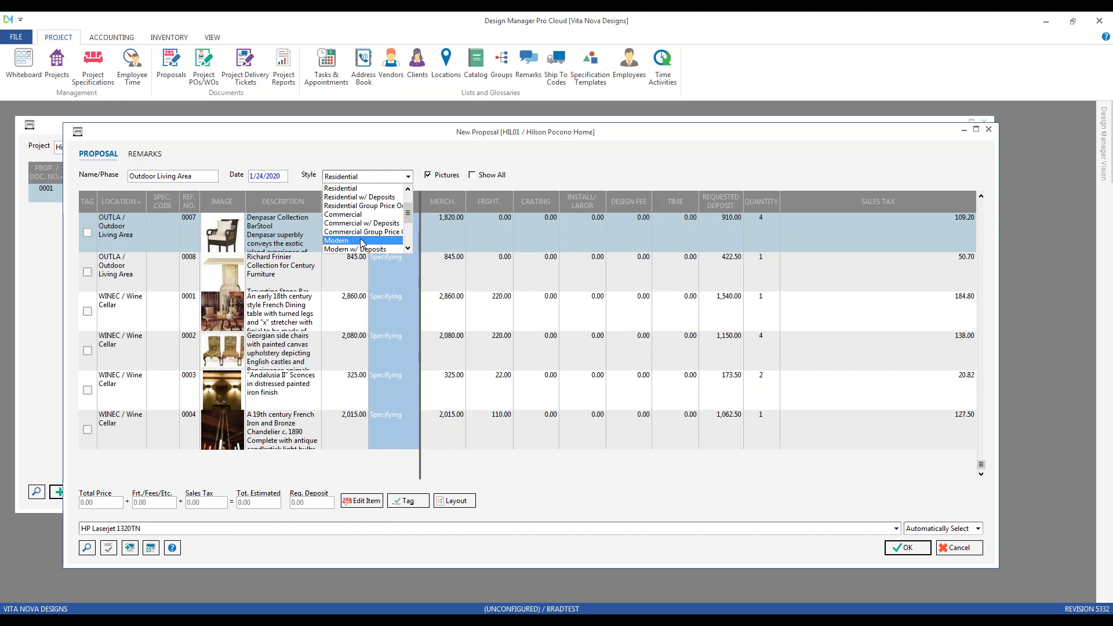
pyautogui.click(361, 242)
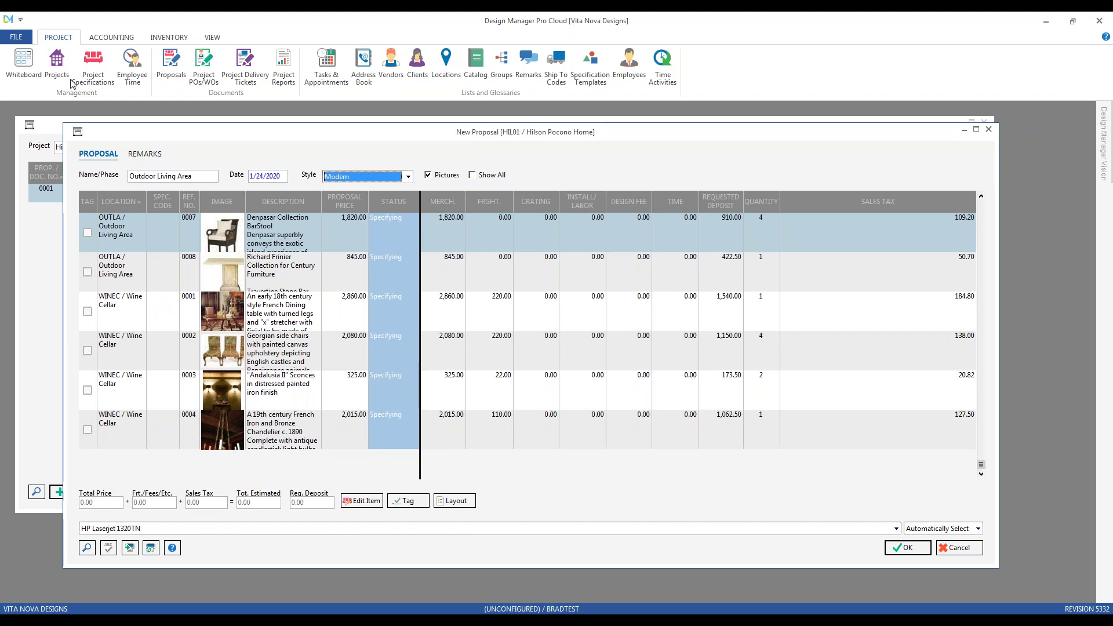
# Check the Show Item Image Thumbnails option in the user settings and accept the settings.
pyautogui.click(14, 38)
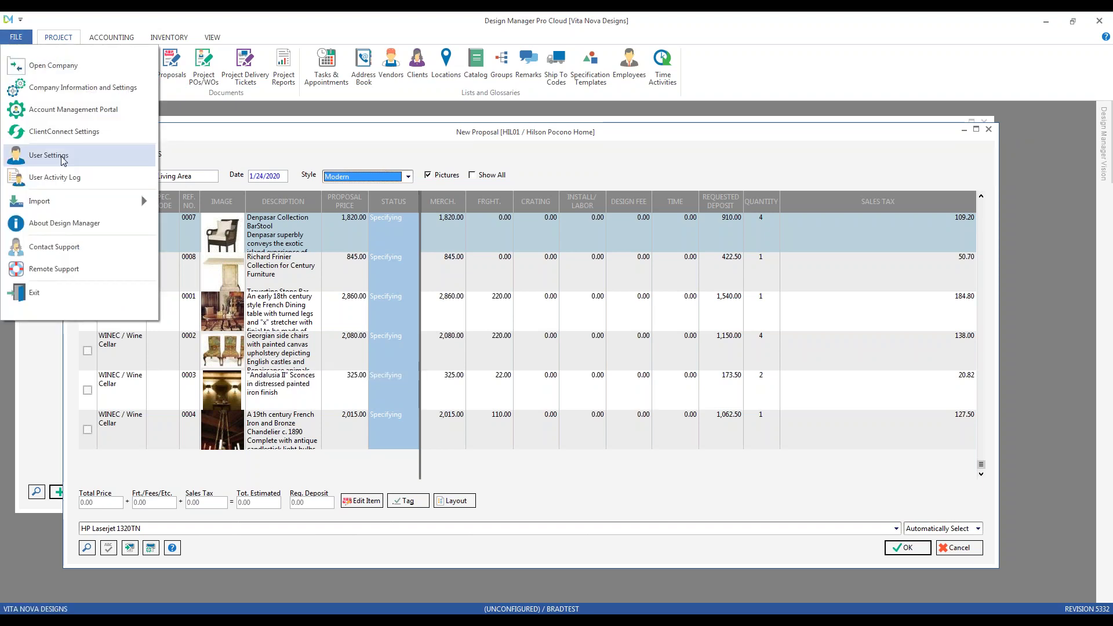
pyautogui.click(23, 155)
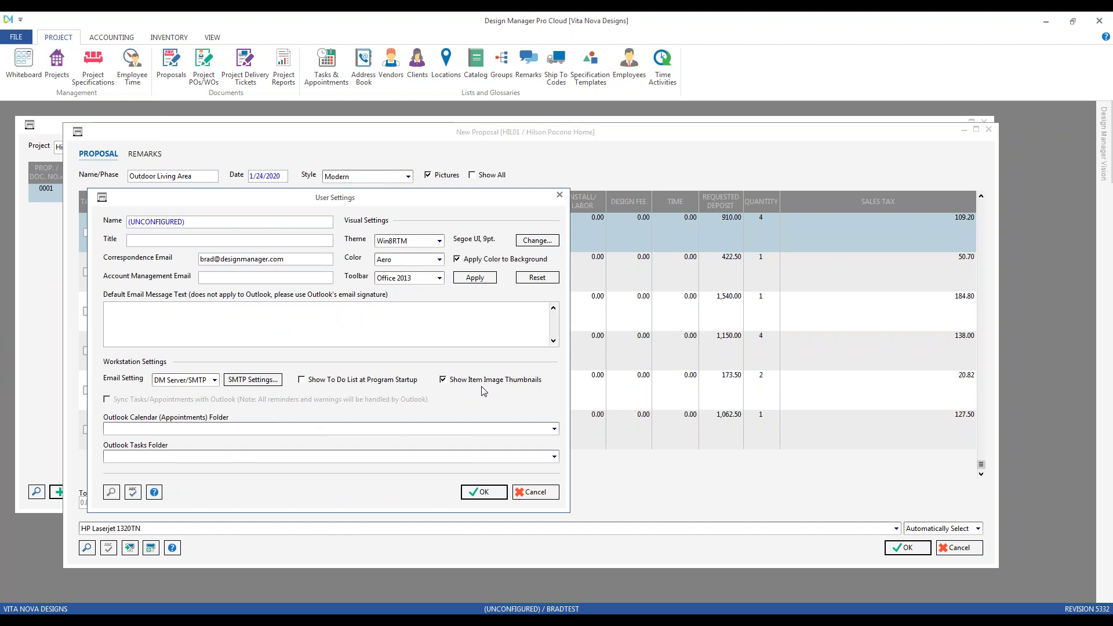
pyautogui.click(484, 492)
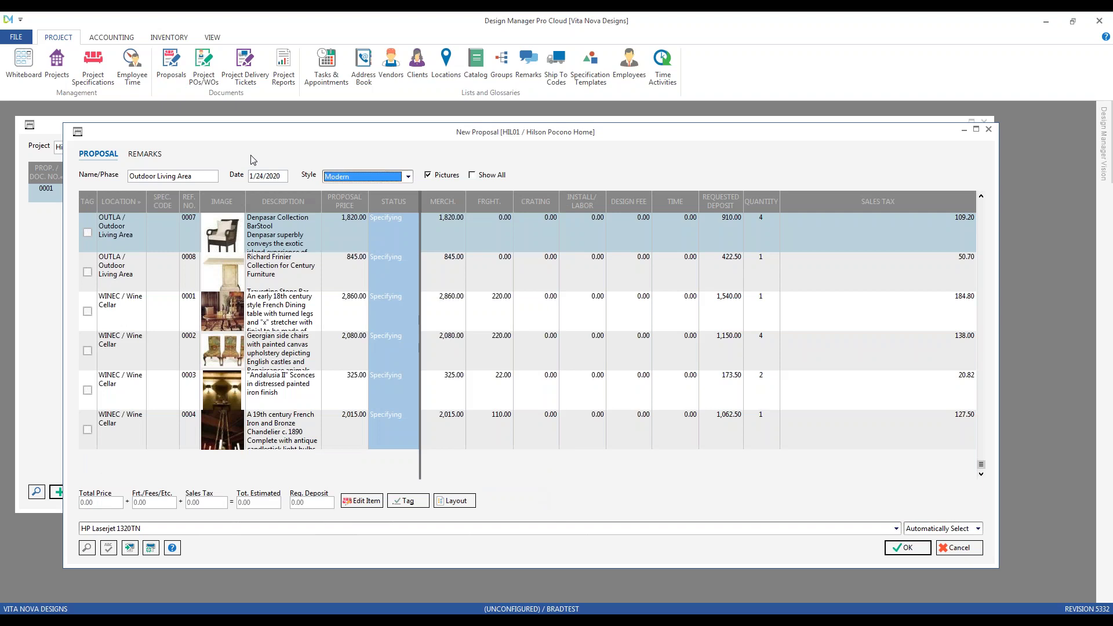
# Show all project items in the new proposal's list and go down to the Game Room items.
pyautogui.click(497, 175)
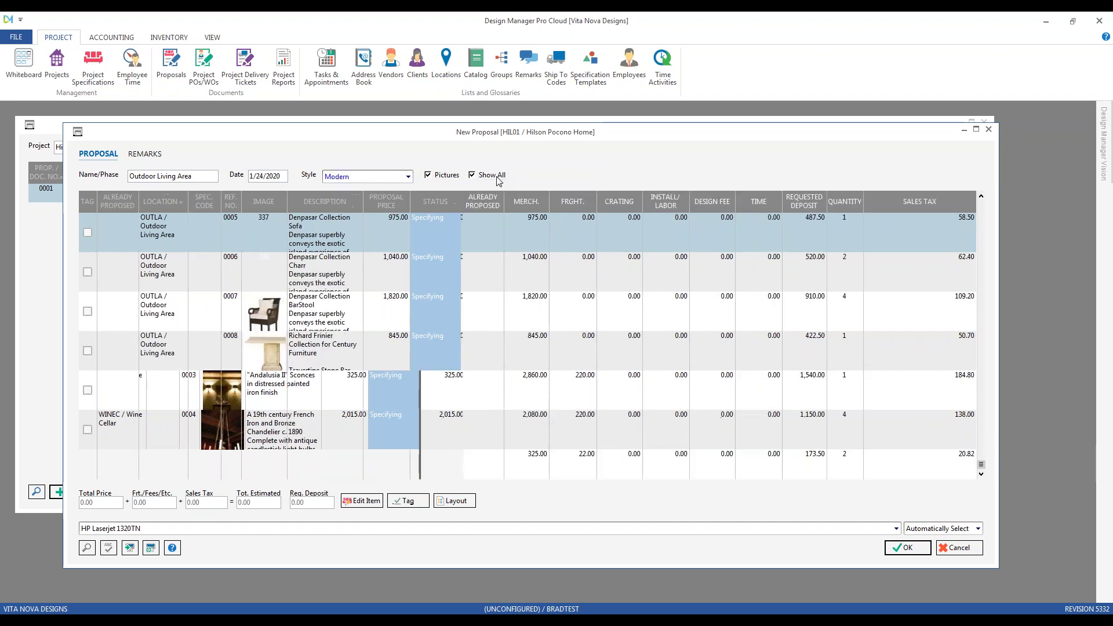
pyautogui.click(182, 347)
pyautogui.scroll(-2, 181, 347)
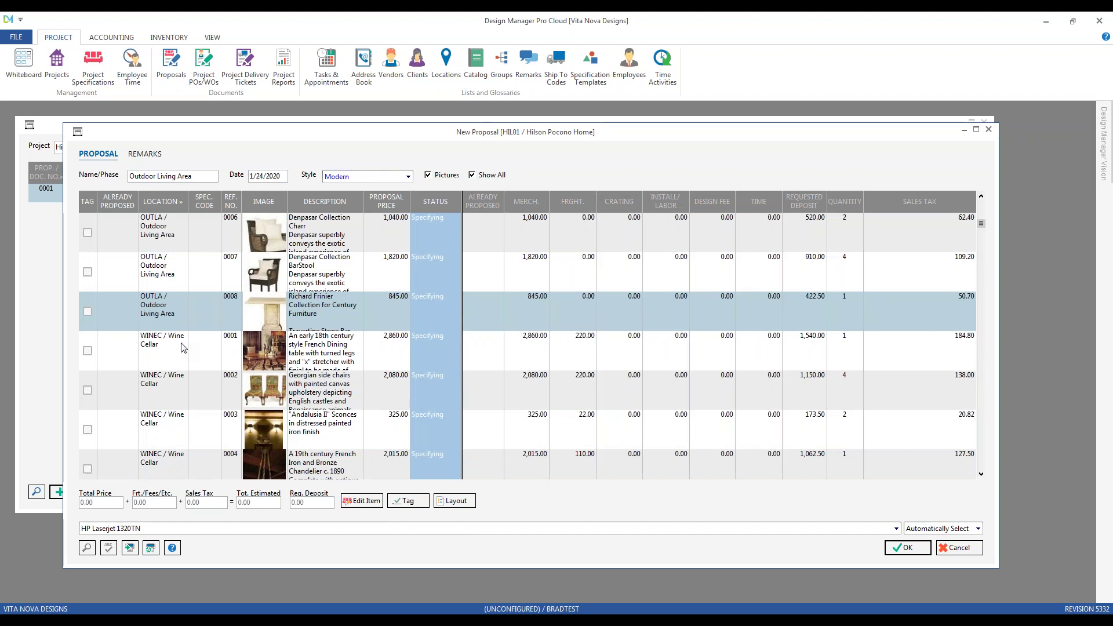
pyautogui.scroll(-4, 181, 347)
# Examine the Already Proposed entries of Game Room items 0009 to 0013 and compare them with Wine Cellar item 0004.
pyautogui.click(207, 318)
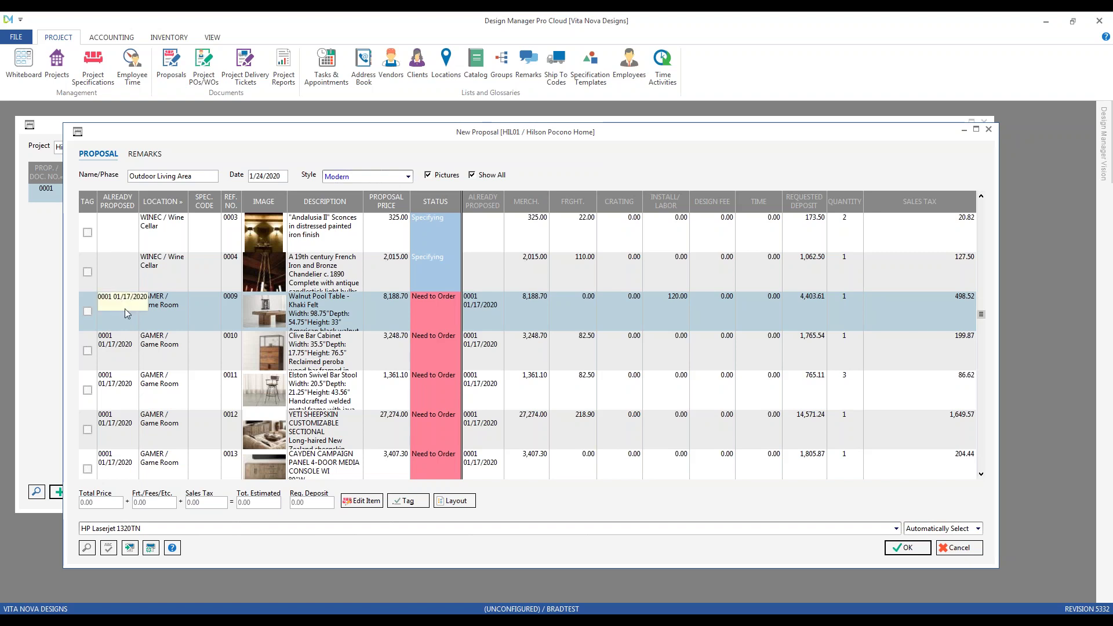
pyautogui.click(166, 356)
pyautogui.click(158, 390)
pyautogui.click(155, 422)
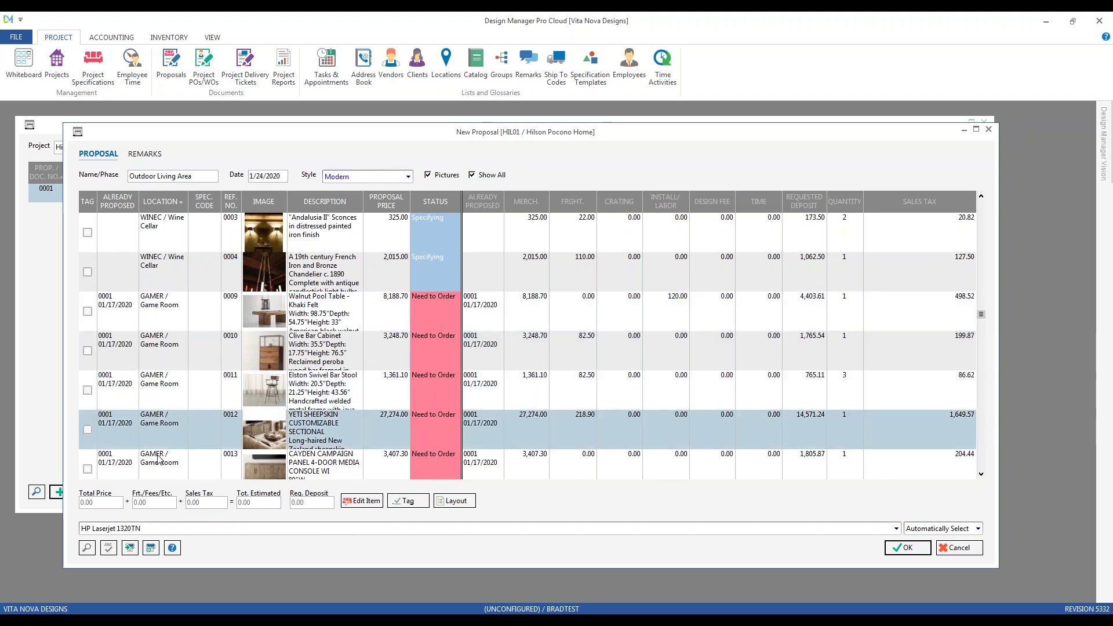
pyautogui.click(160, 458)
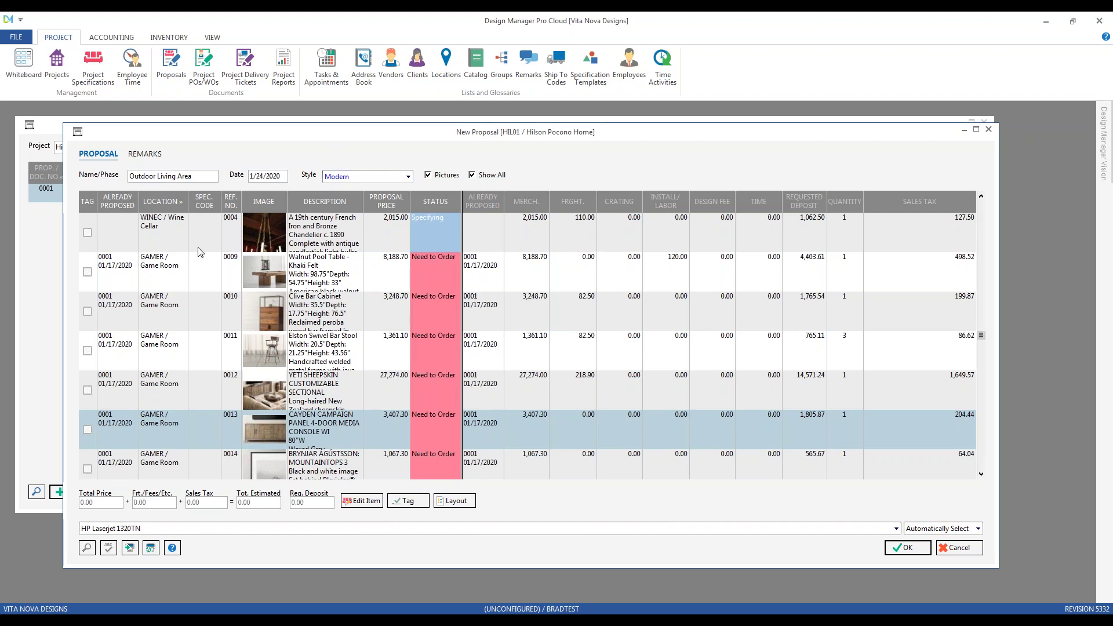
pyautogui.click(199, 227)
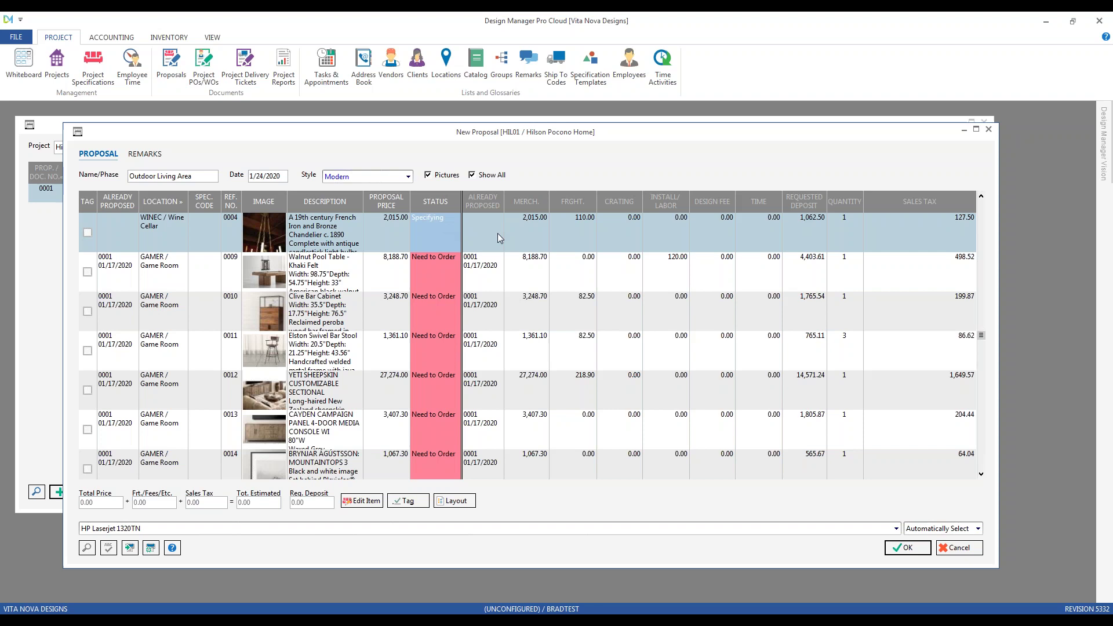
pyautogui.click(533, 230)
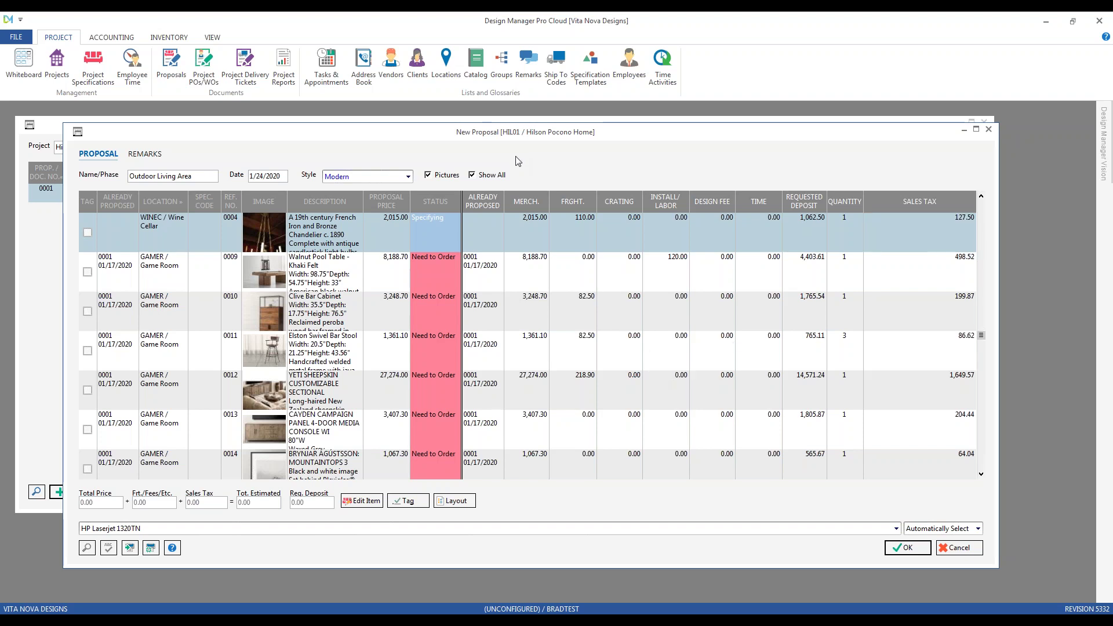
# Hide the already proposed items and look through the remaining list sorted by description.
pyautogui.click(502, 175)
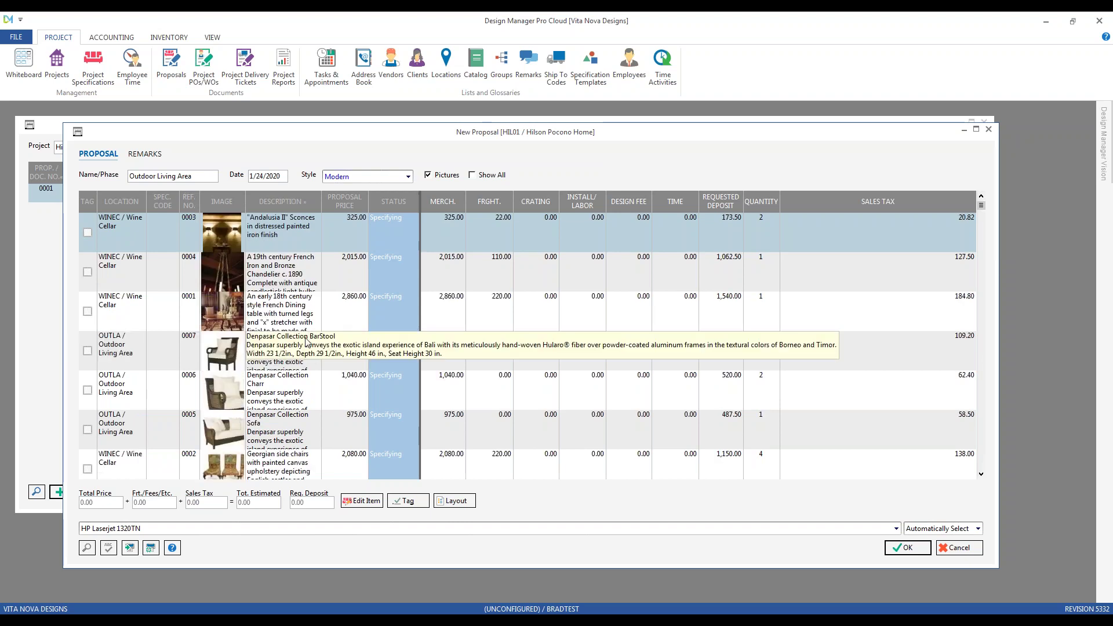
pyautogui.press('pagedown')
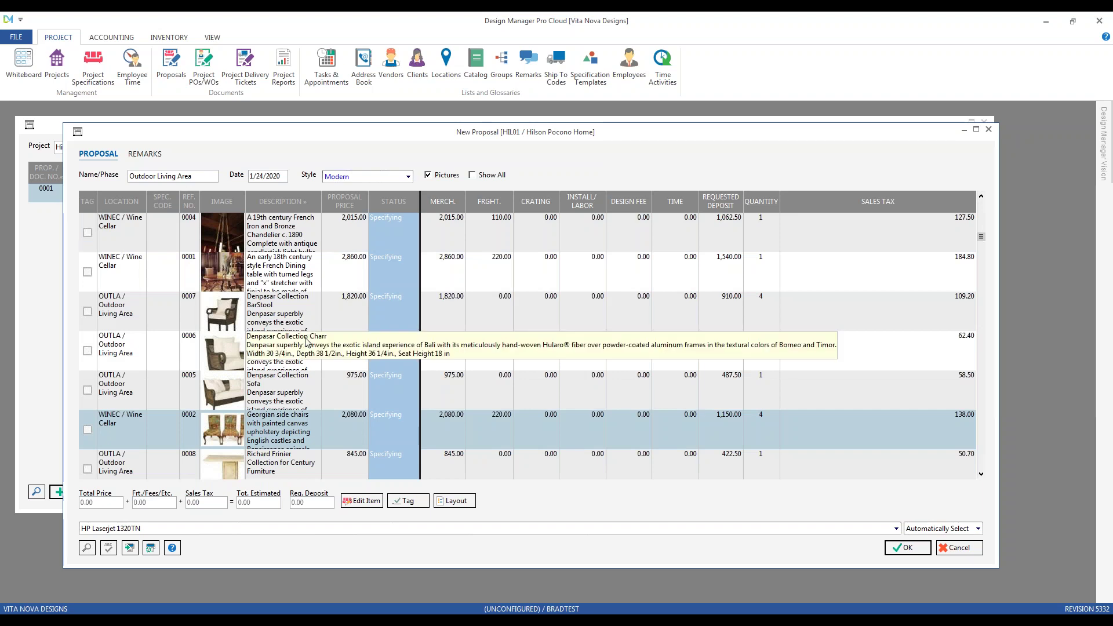
# Include the already proposed items in the list again and look through the items.
pyautogui.click(492, 180)
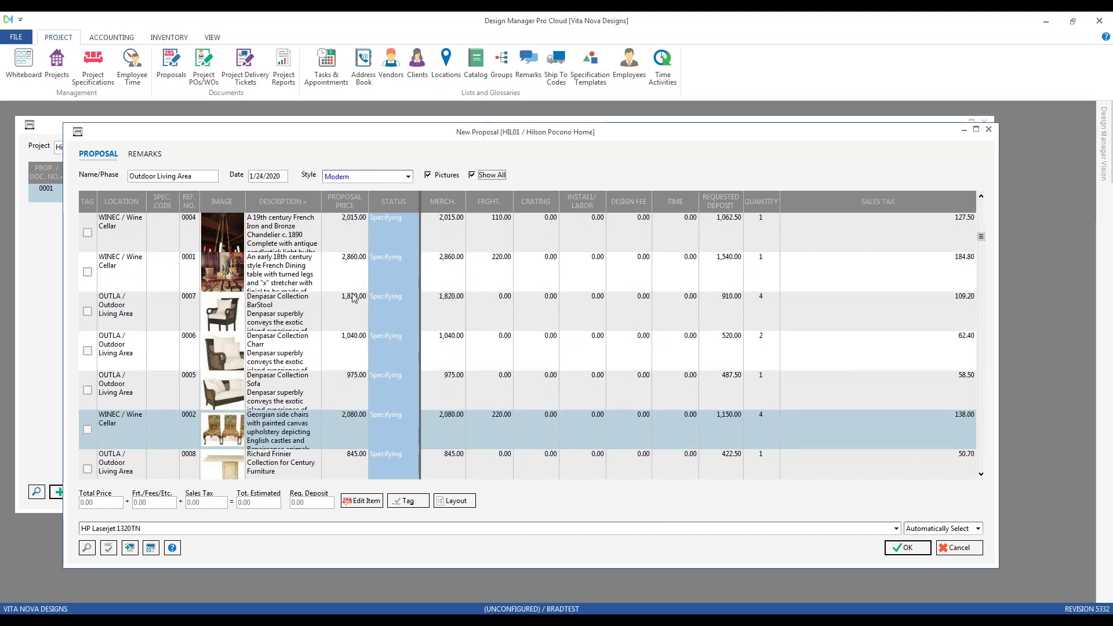
pyautogui.scroll(-3, 206, 387)
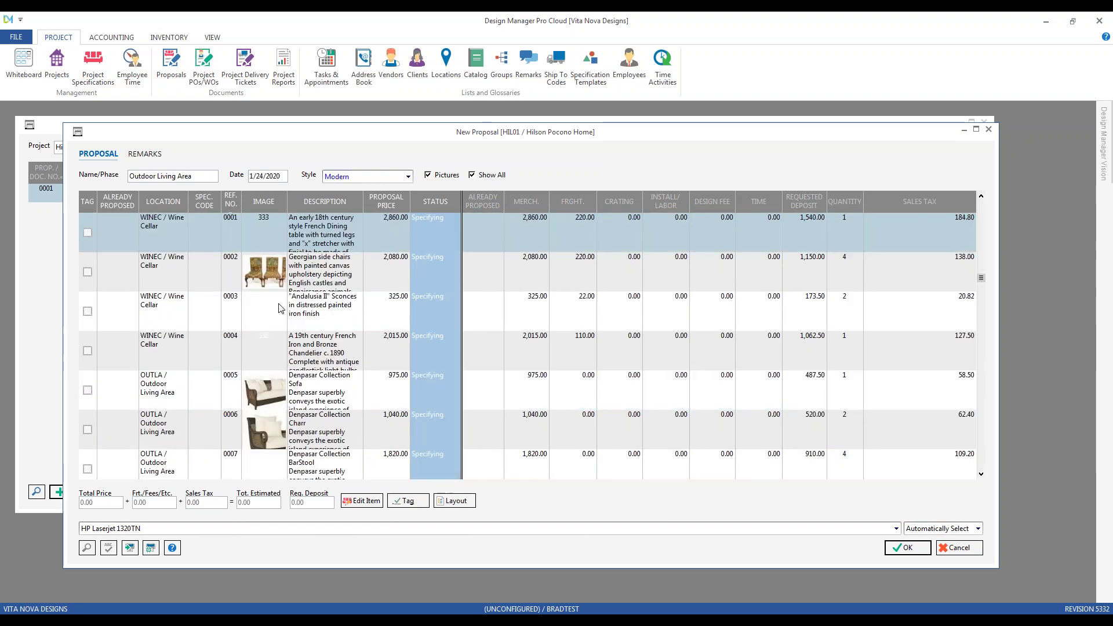
# Sort the proposal items by description, look through the already proposed Game Room items, and hide the already proposed items.
pyautogui.scroll(-1, 262, 328)
pyautogui.scroll(-5, 262, 328)
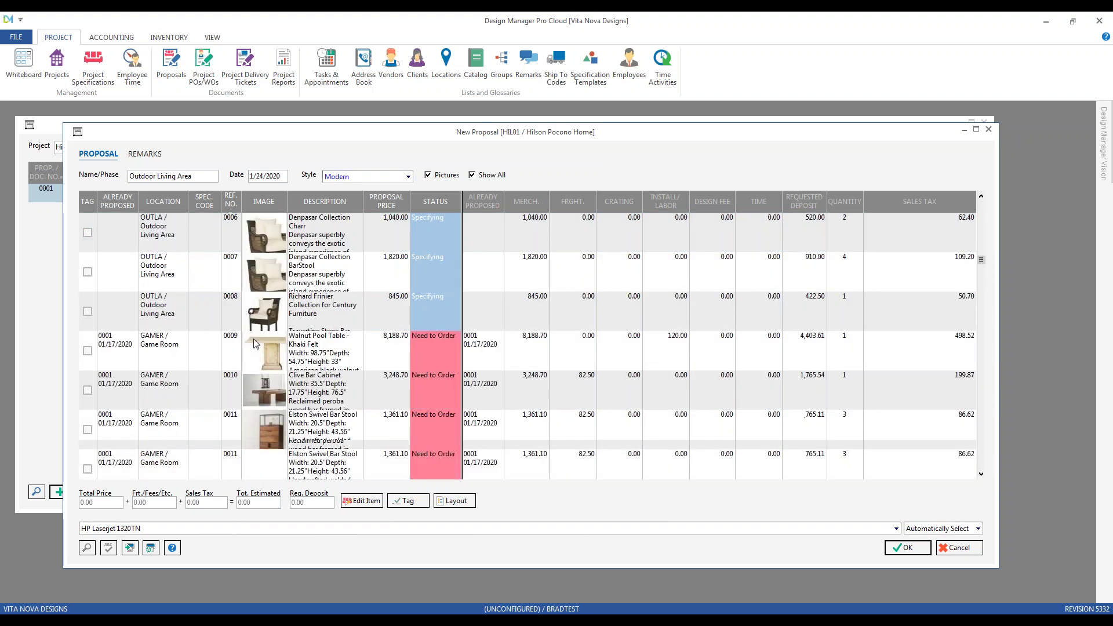
pyautogui.click(325, 202)
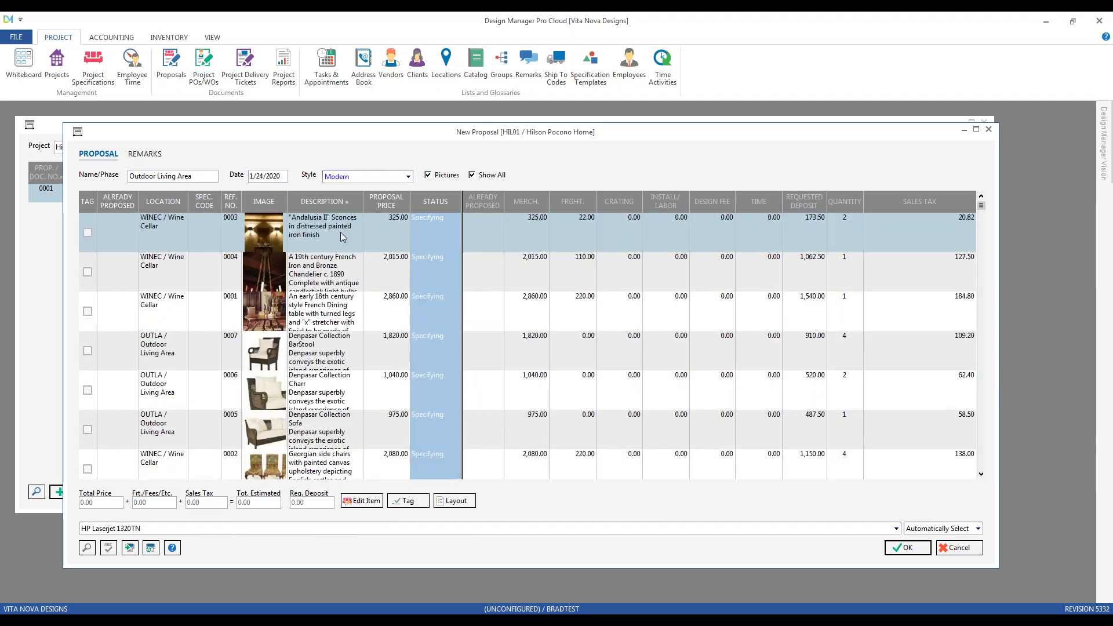
pyautogui.scroll(-3, 317, 382)
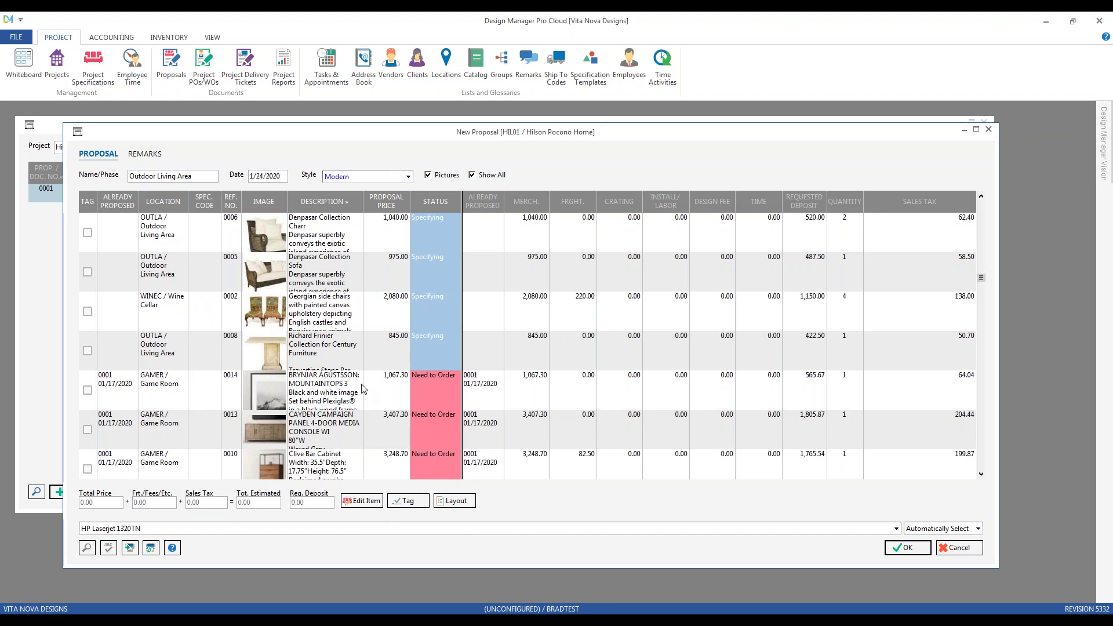
pyautogui.click(335, 400)
pyautogui.click(290, 418)
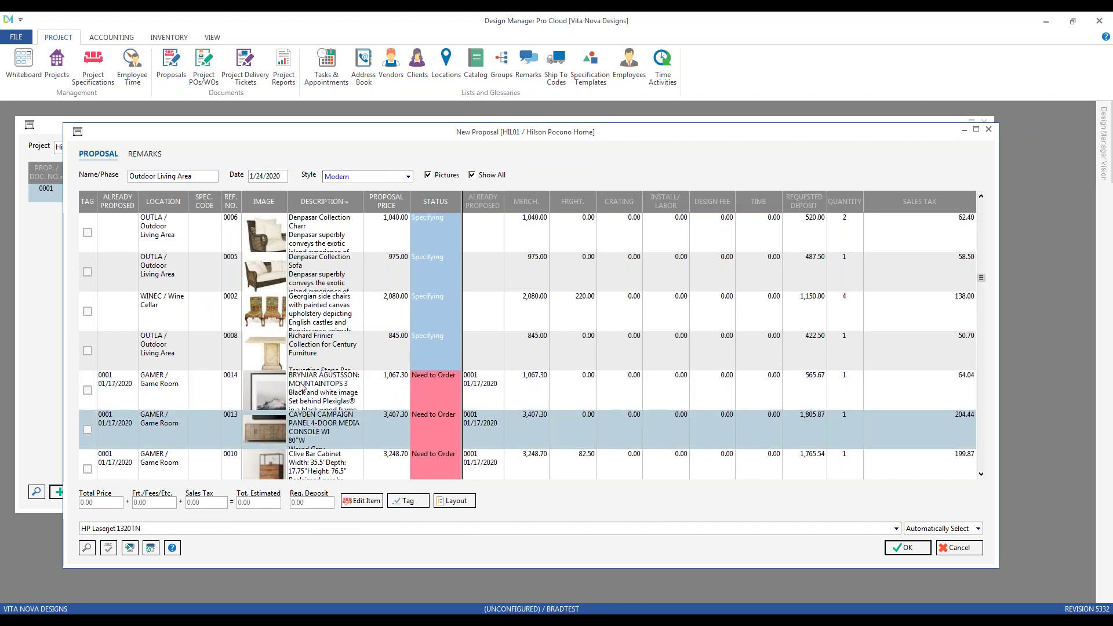
pyautogui.press('Up')
pyautogui.press('Down')
pyautogui.press('Down')
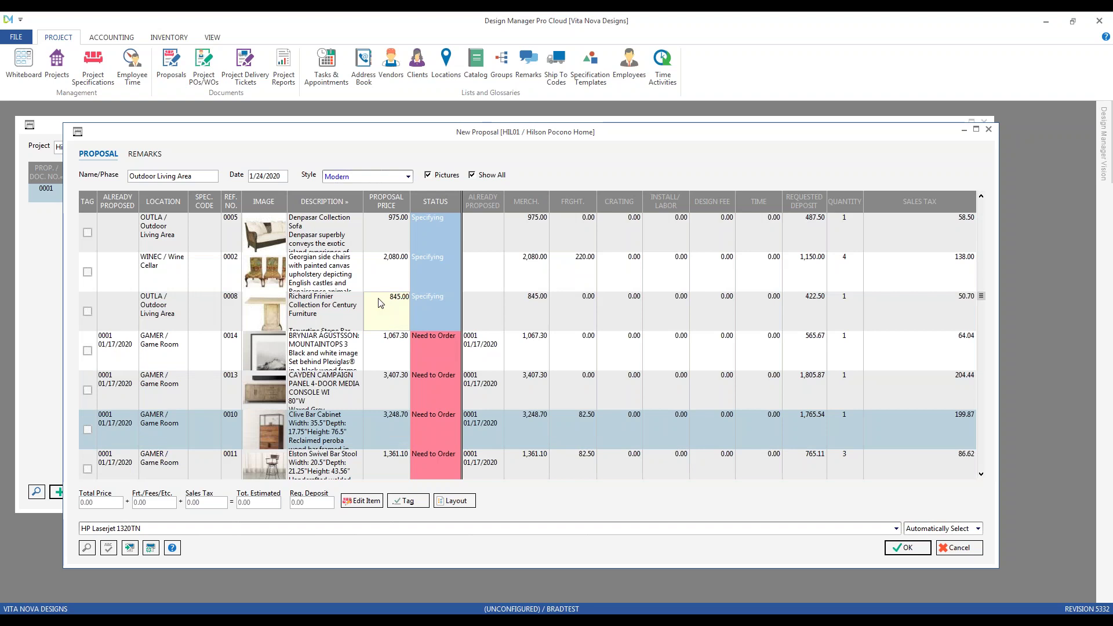
pyautogui.click(488, 175)
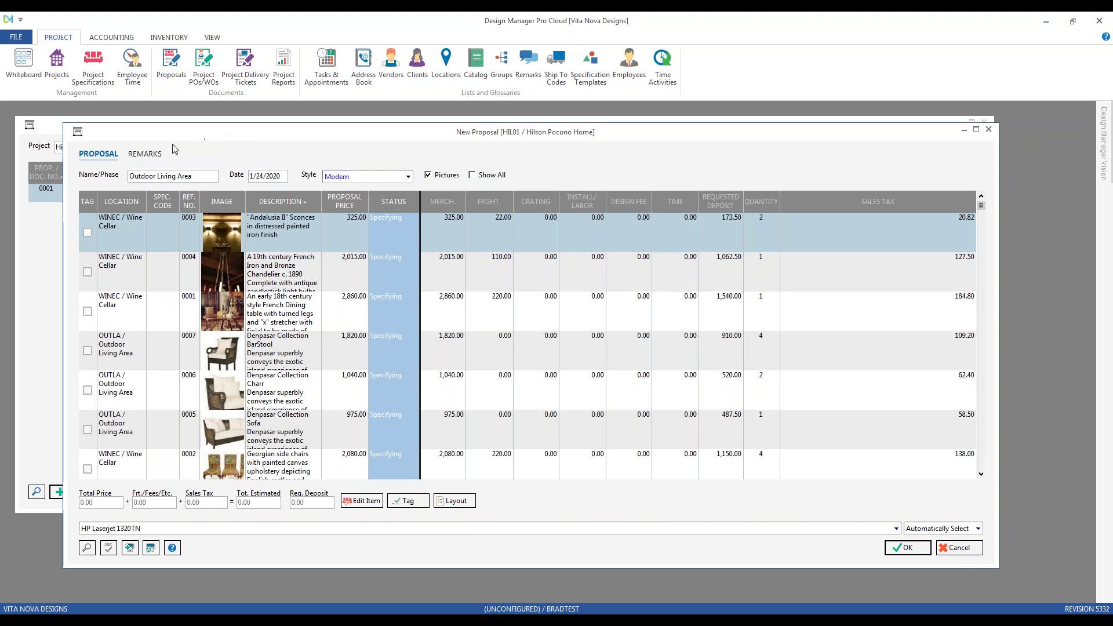
# Open the new proposal's remarks and bring up the list of stored remarks for insertion after the existing text.
pyautogui.click(155, 155)
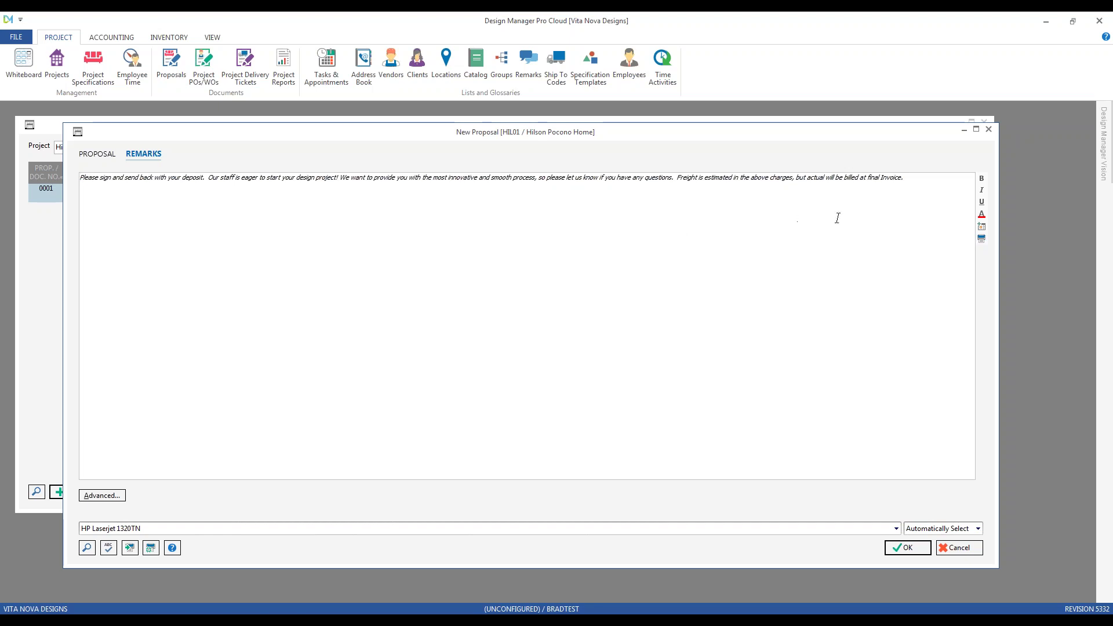
pyautogui.click(928, 175)
pyautogui.click(88, 548)
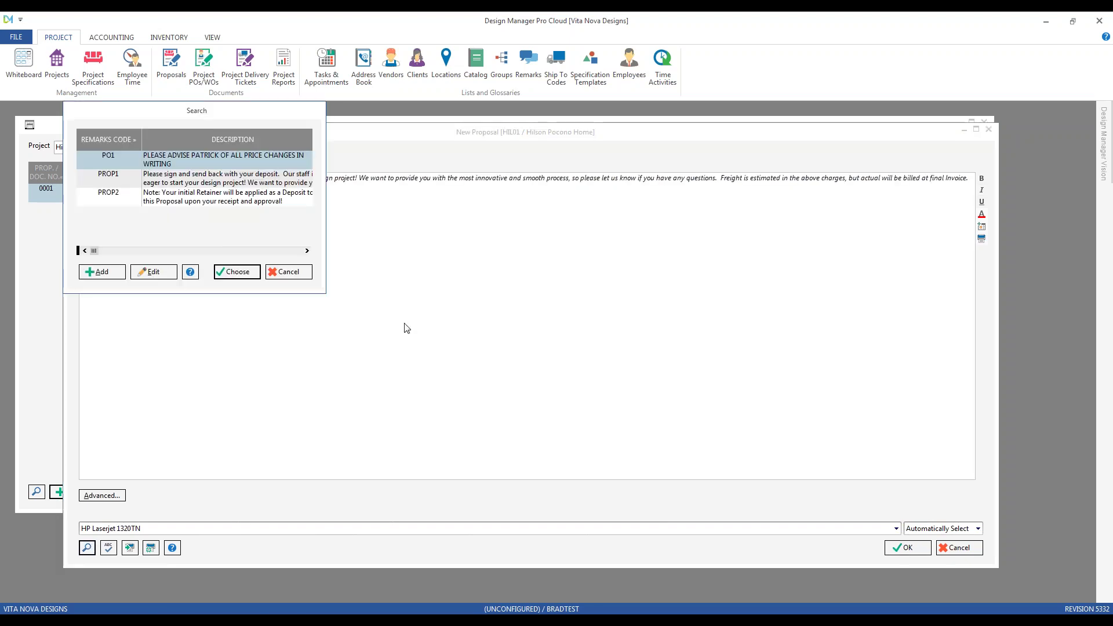
pyautogui.moveTo(239, 132); pyautogui.dragTo(360, 200)
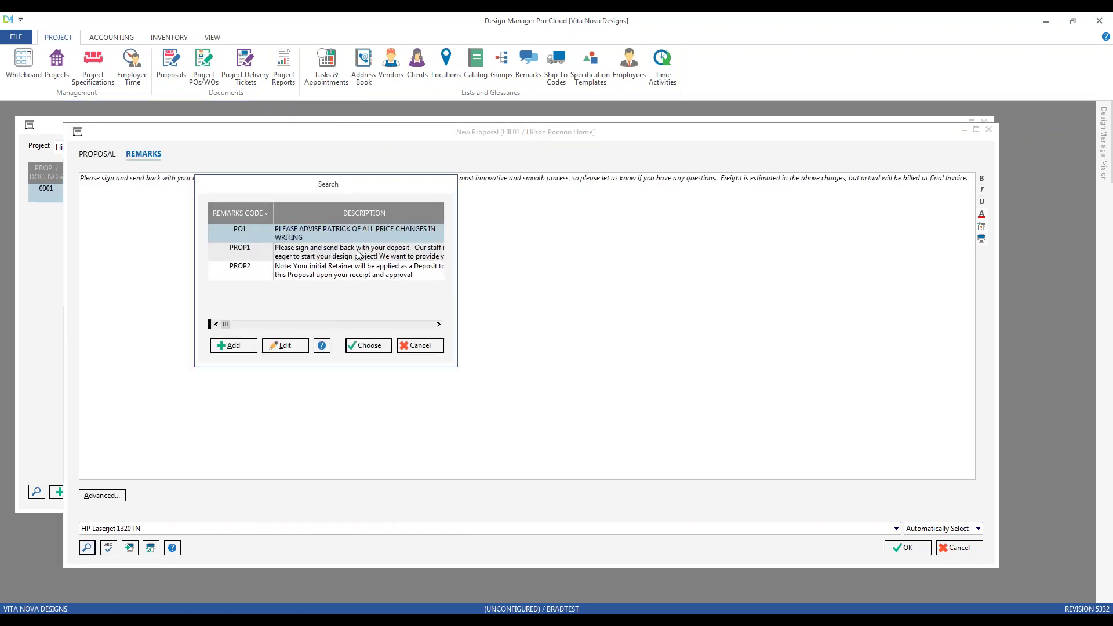
# Look through the codes and descriptions of the stored remarks PO1, PROP1 and PROP2.
pyautogui.click(346, 269)
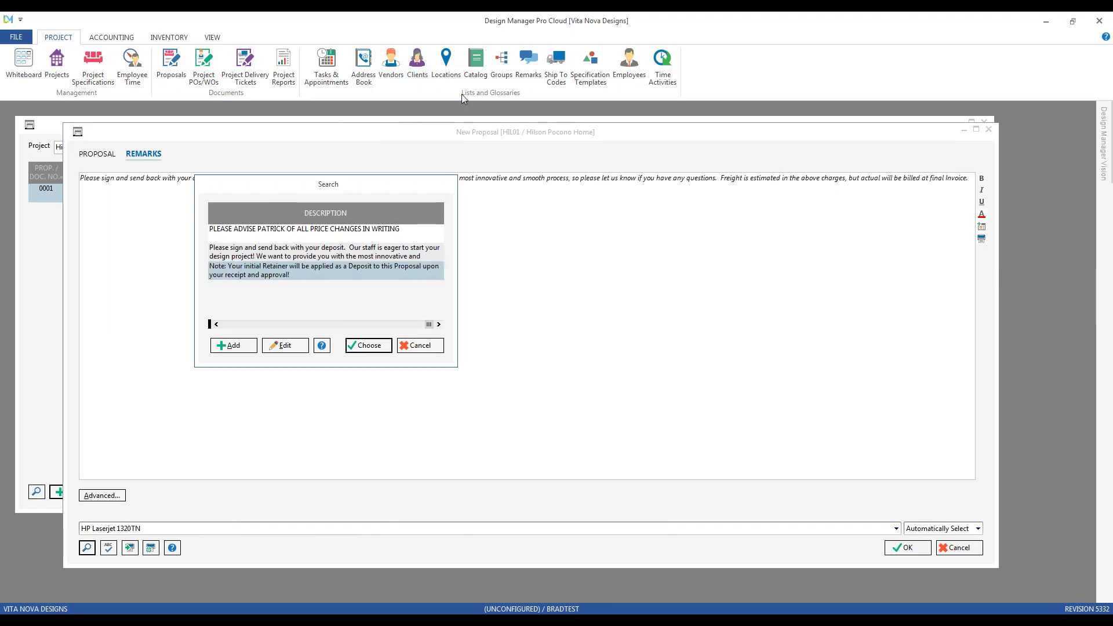
pyautogui.click(528, 62)
pyautogui.click(388, 109)
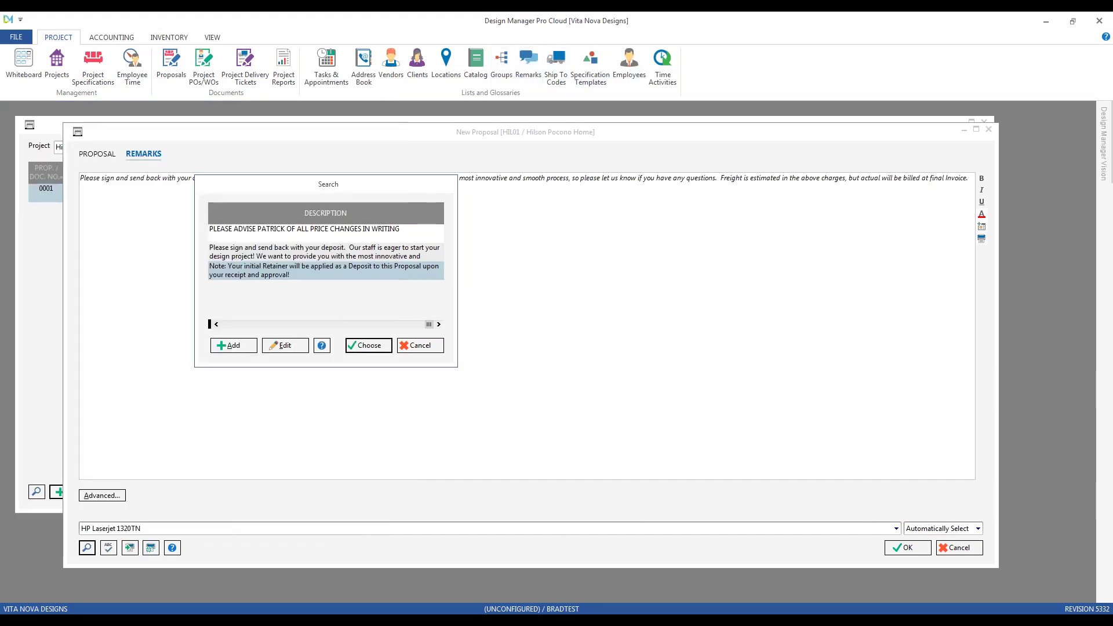
pyautogui.click(305, 230)
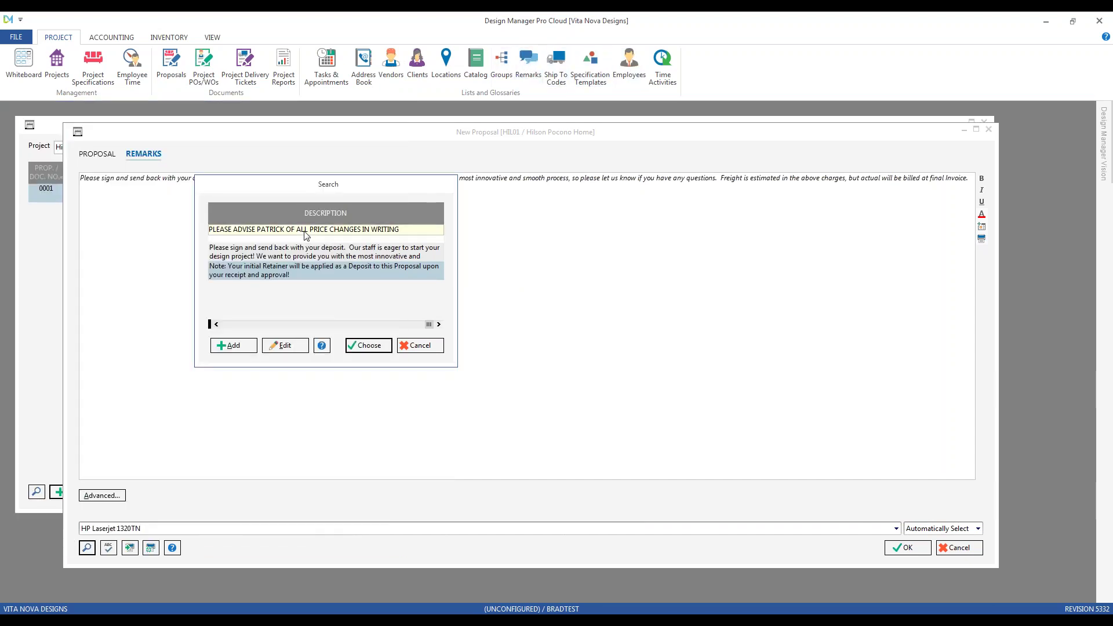
pyautogui.click(223, 326)
pyautogui.click(240, 253)
pyautogui.click(243, 276)
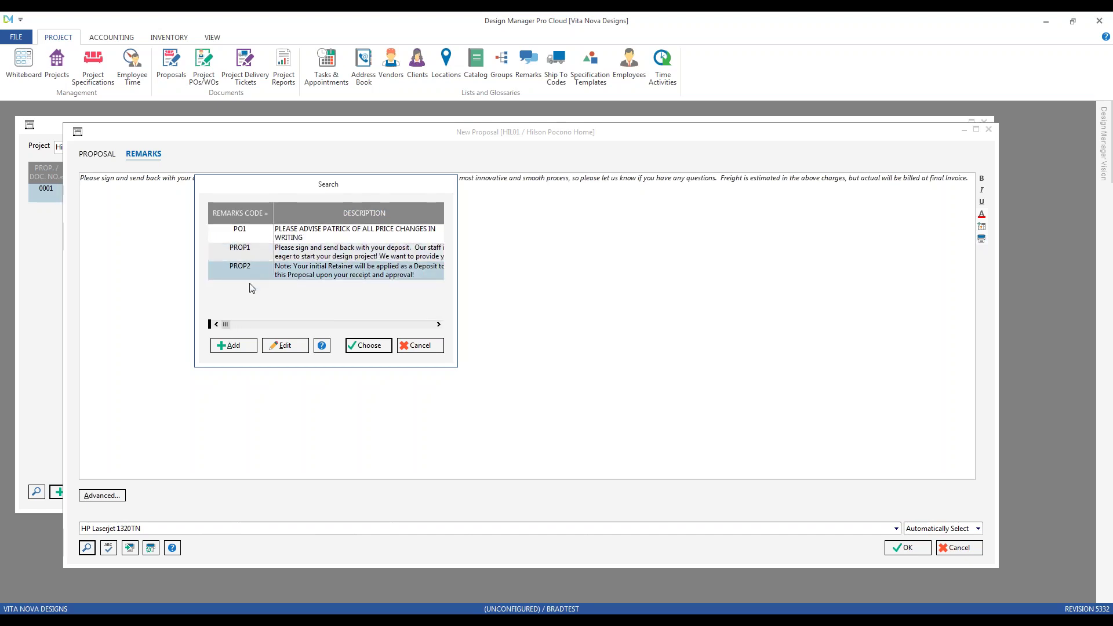
# Insert the stored remark PROP2 about the initial retainer below the existing proposal remarks.
pyautogui.click(245, 235)
pyautogui.click(331, 276)
pyautogui.click(369, 346)
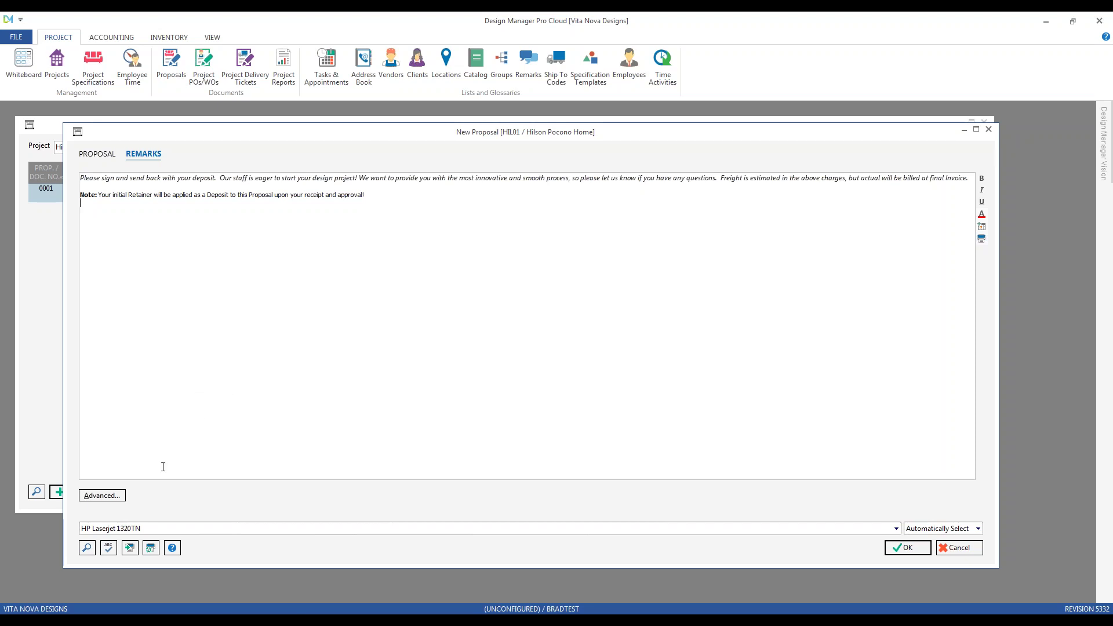
# Compare the project's advanced proposal options with the company-wide advanced proposal options, and close the company settings without changes.
pyautogui.click(118, 497)
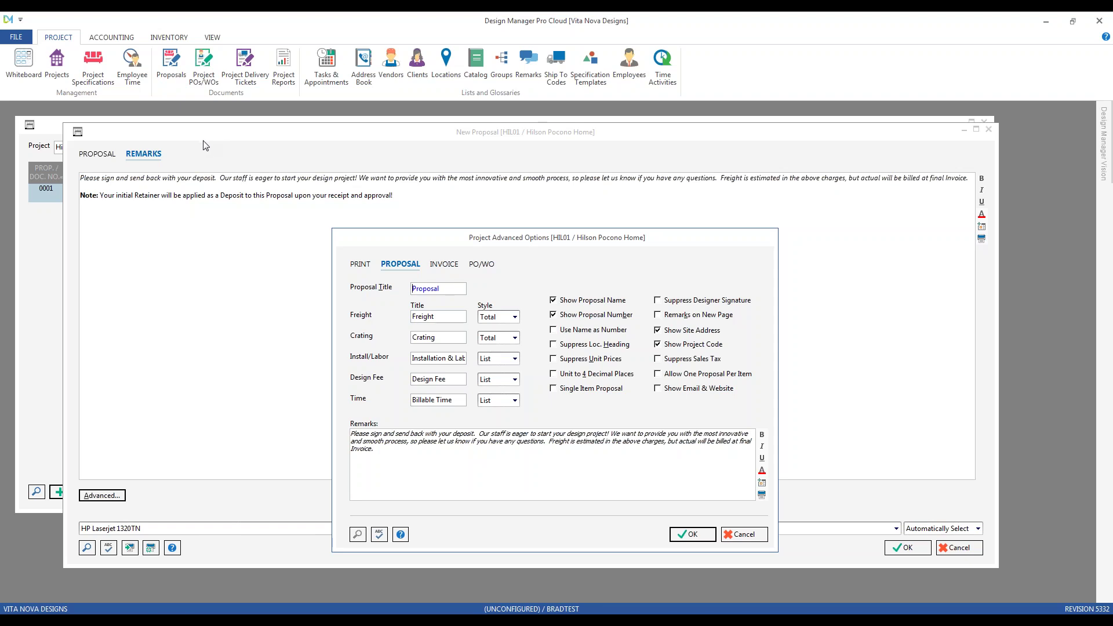
pyautogui.click(16, 37)
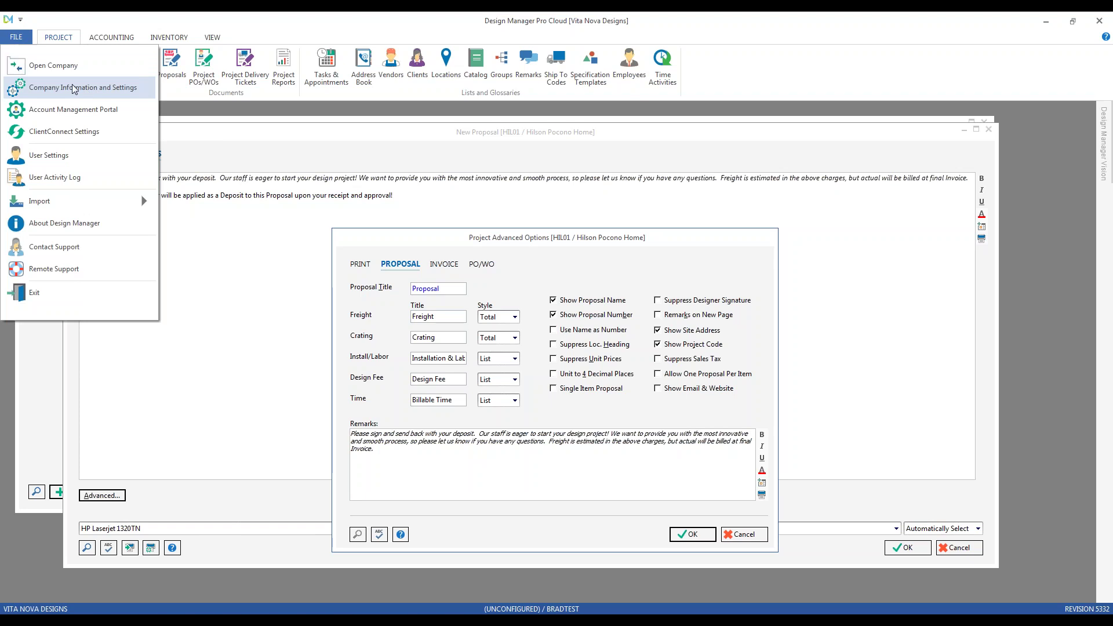
pyautogui.click(113, 90)
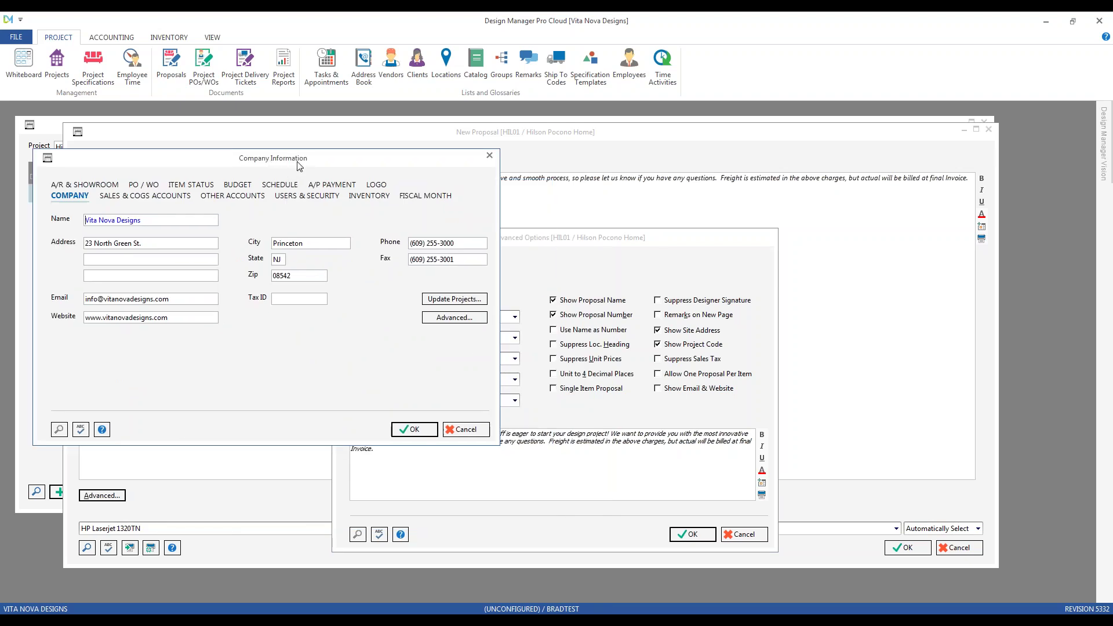
pyautogui.click(450, 317)
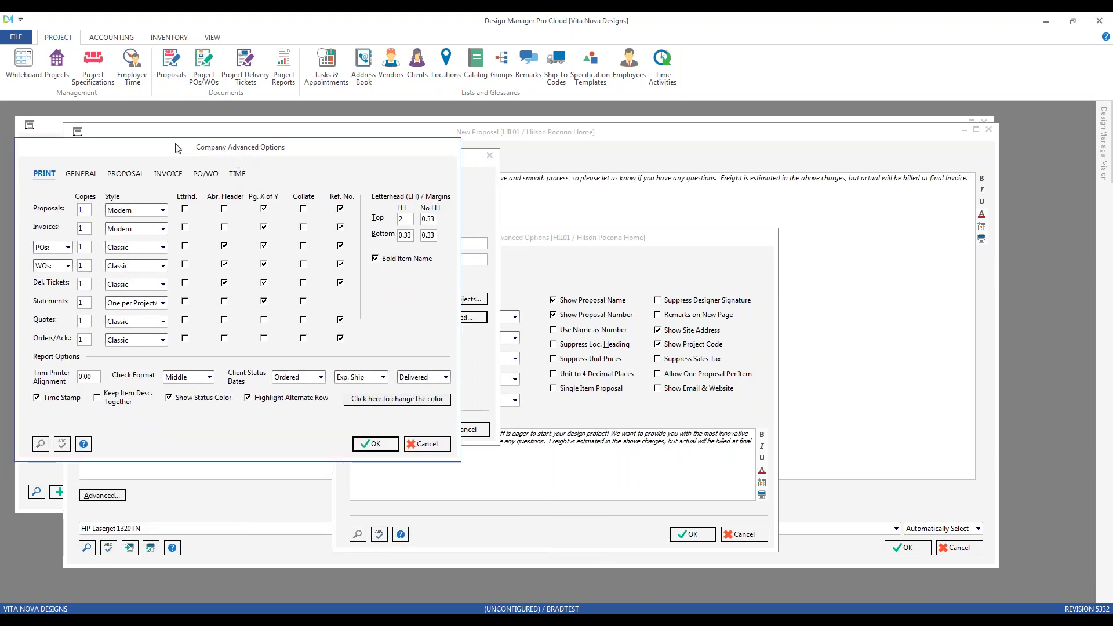
pyautogui.click(125, 174)
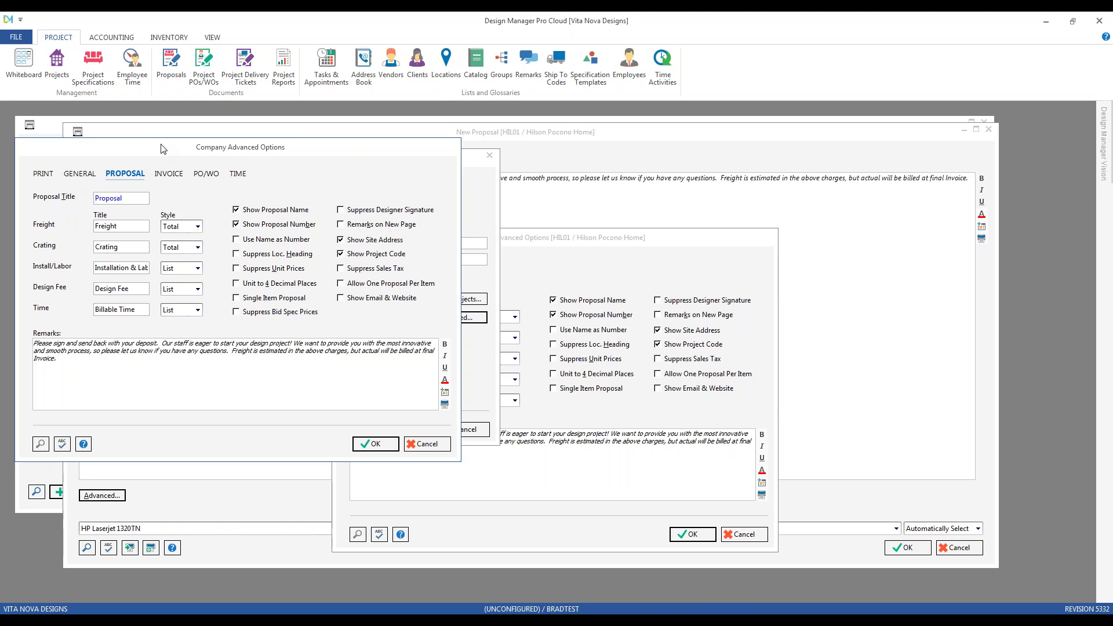
pyautogui.click(427, 443)
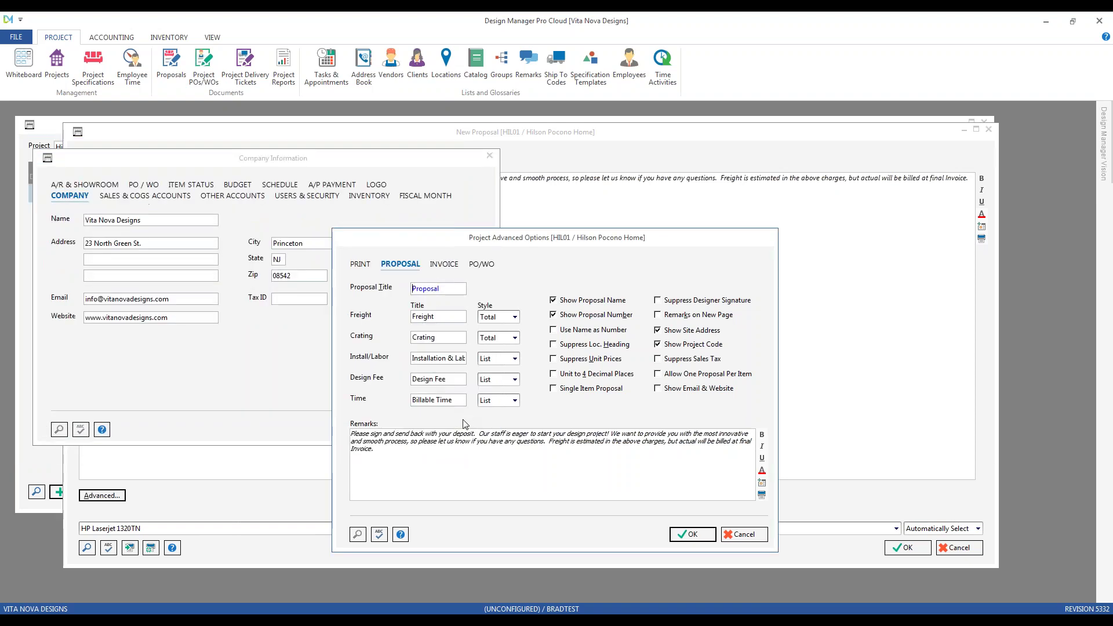
pyautogui.click(463, 425)
pyautogui.click(464, 428)
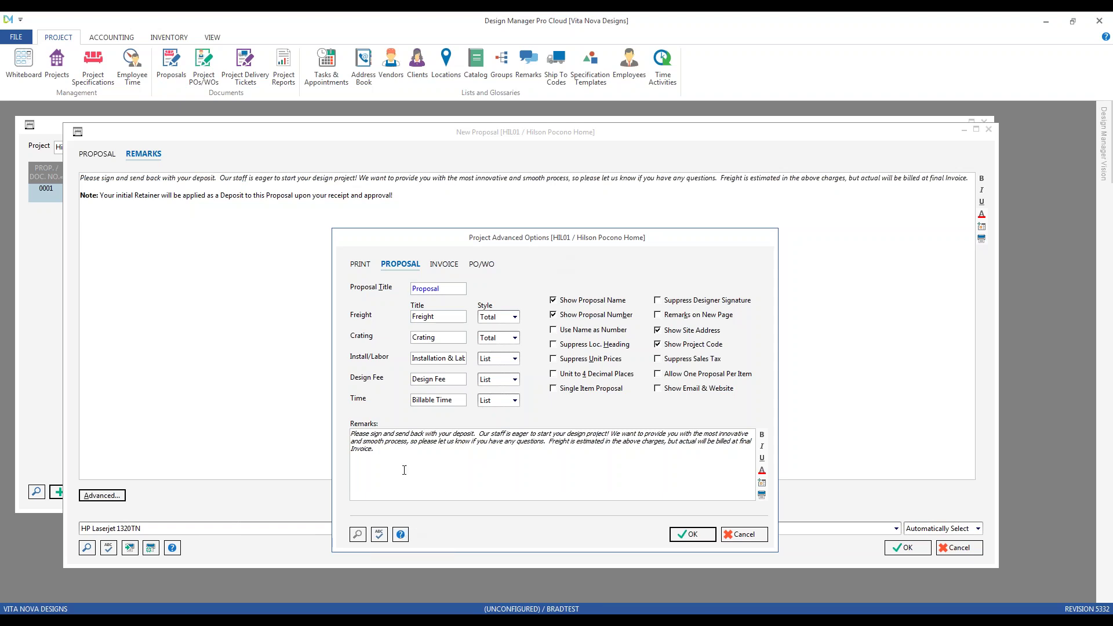
# Read the manual page on the proposal settings of the Project Advanced Options window, including the component styles, and close the manual.
pyautogui.click(402, 535)
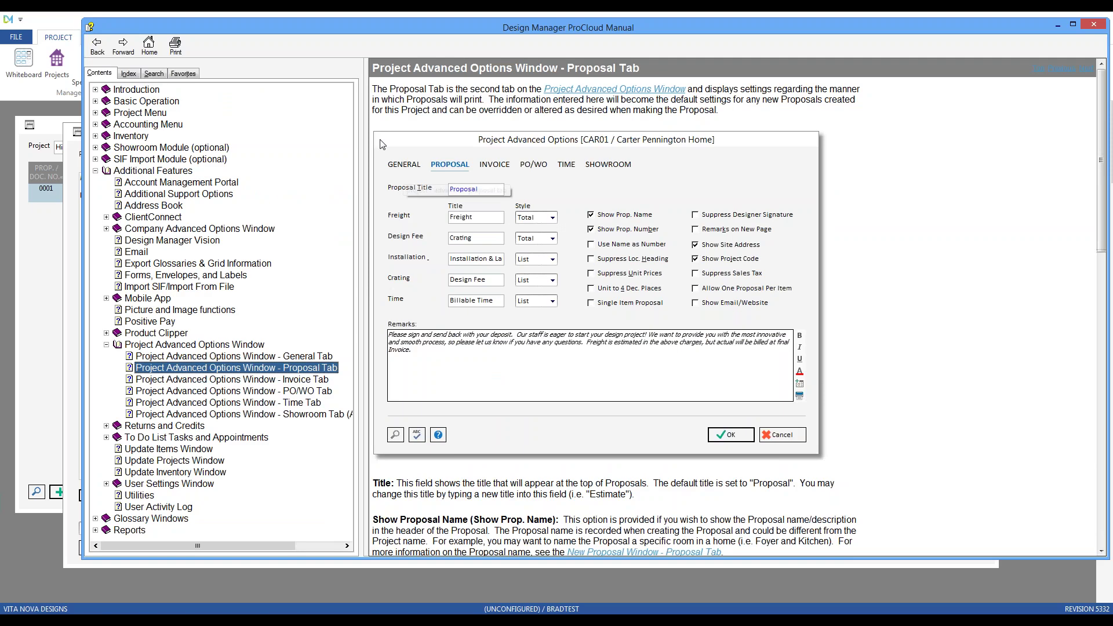
pyautogui.click(896, 225)
pyautogui.scroll(-1, 895, 225)
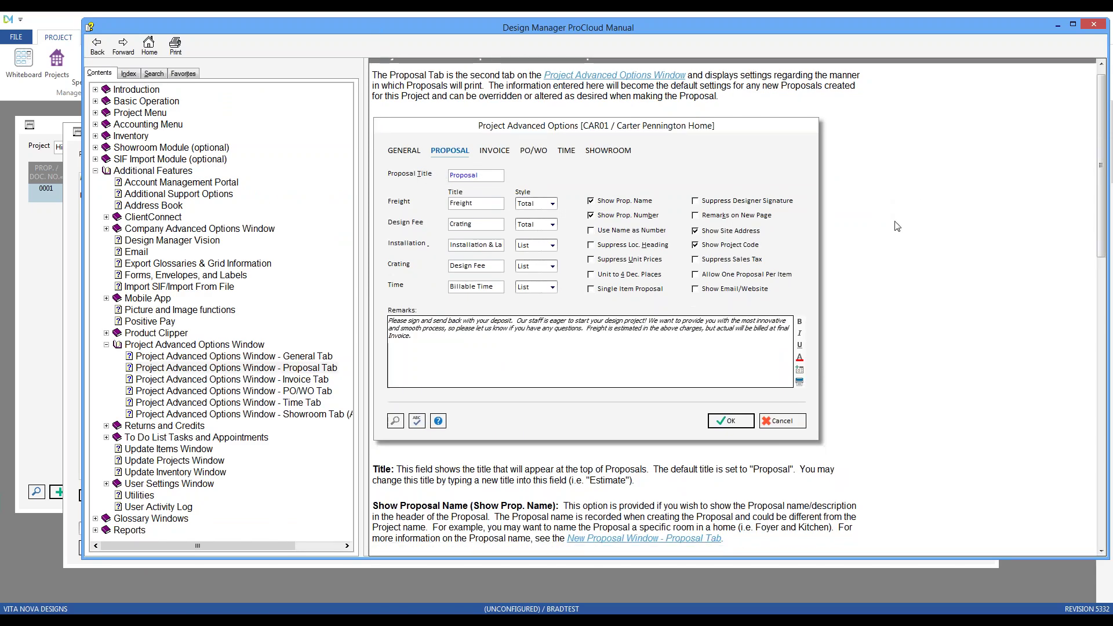
pyautogui.scroll(-5, 896, 225)
pyautogui.scroll(-10, 896, 226)
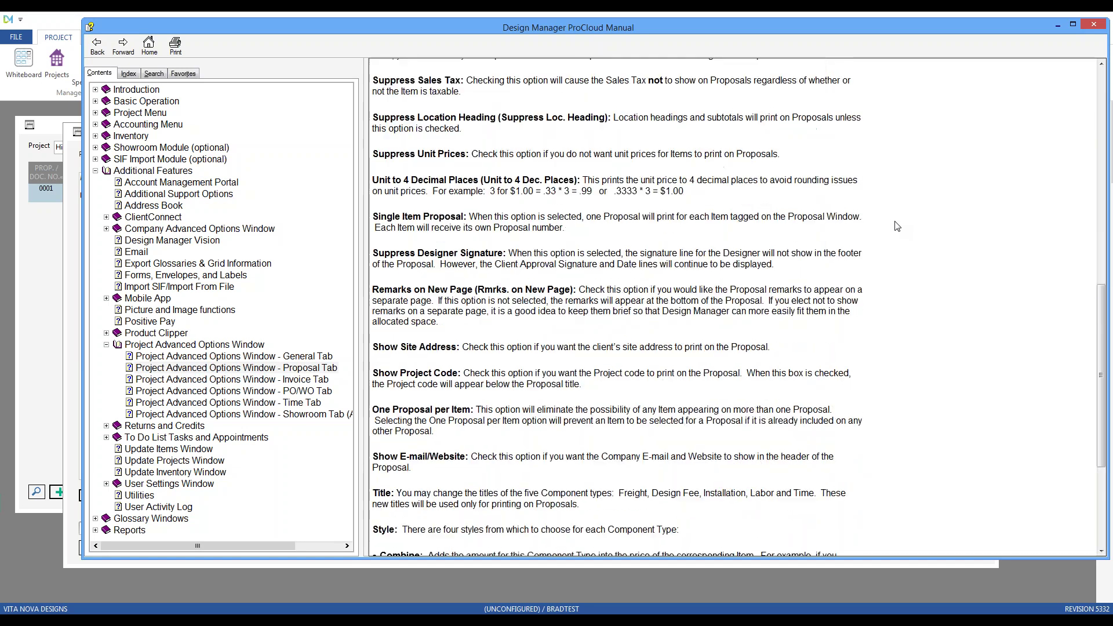
pyautogui.scroll(-2, 896, 225)
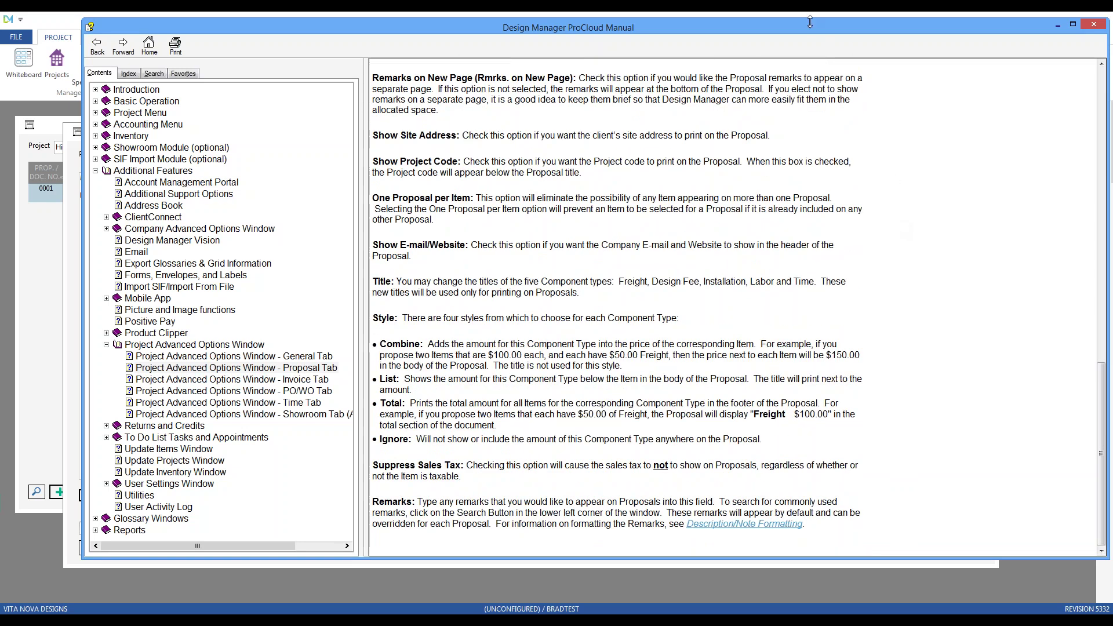
pyautogui.moveTo(810, 22); pyautogui.dragTo(734, 47)
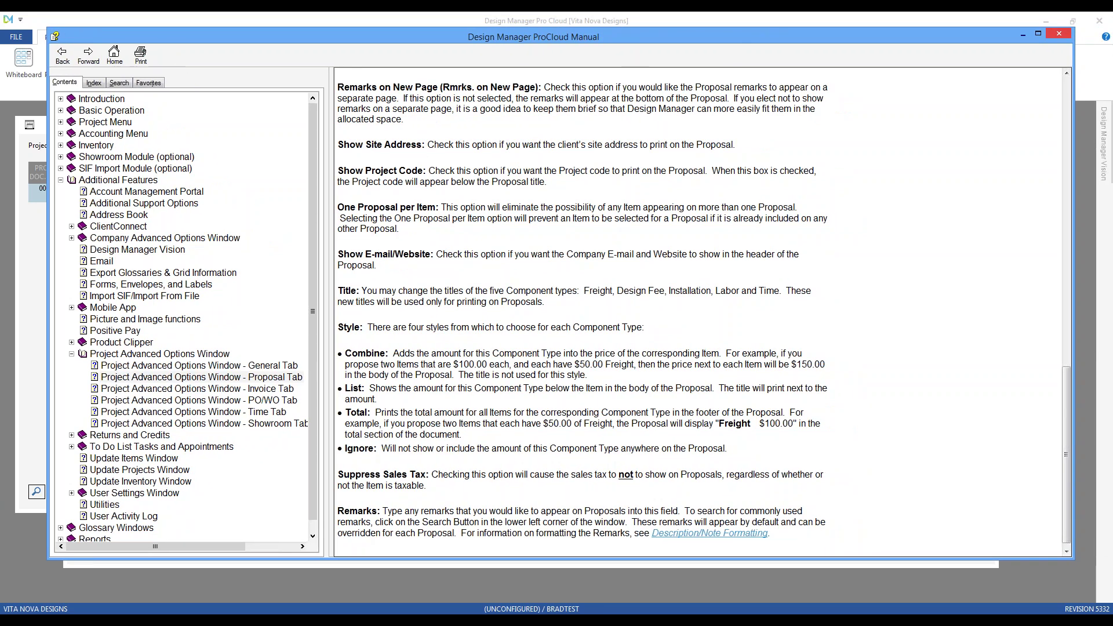
pyautogui.click(1060, 35)
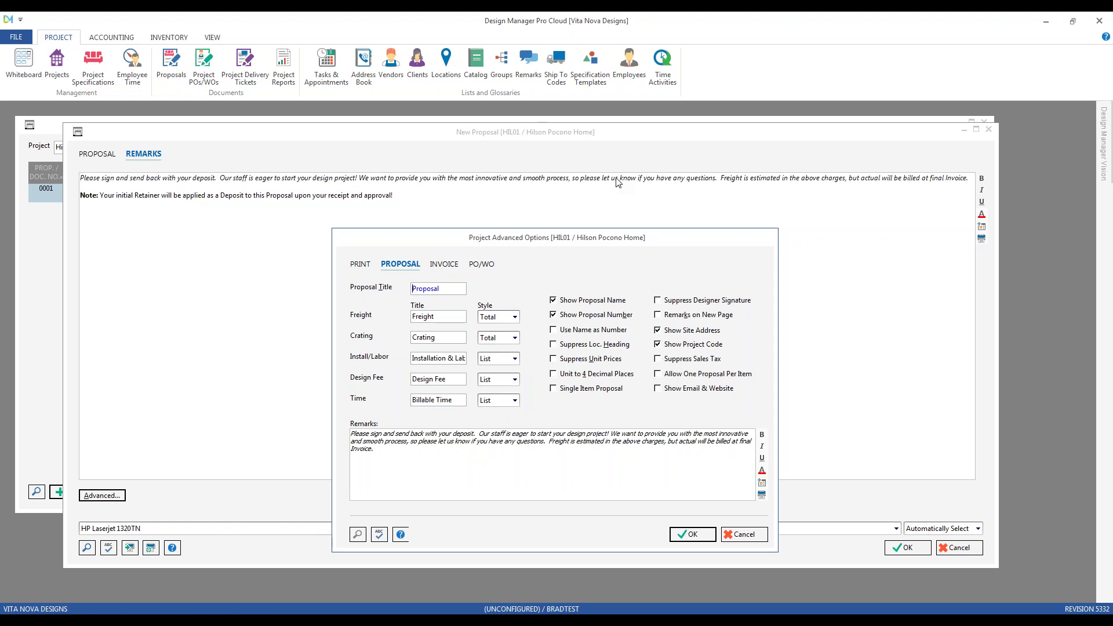
# Switch to the browser to view the Document Styles and Options video, return, and cancel the project's advanced options.
pyautogui.click(376, 612)
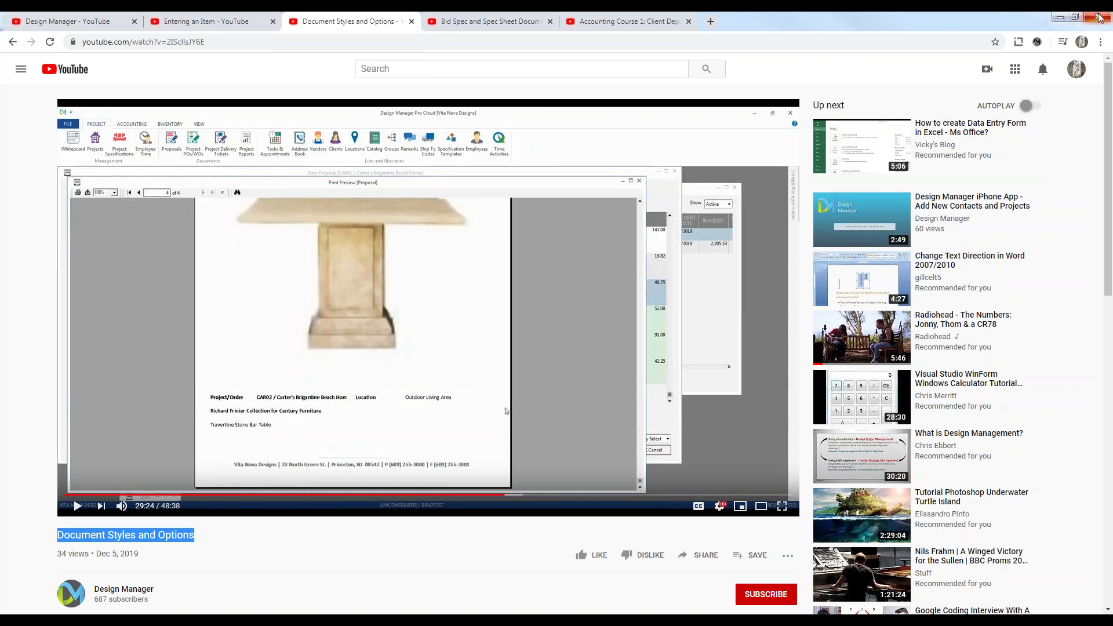
pyautogui.click(1063, 19)
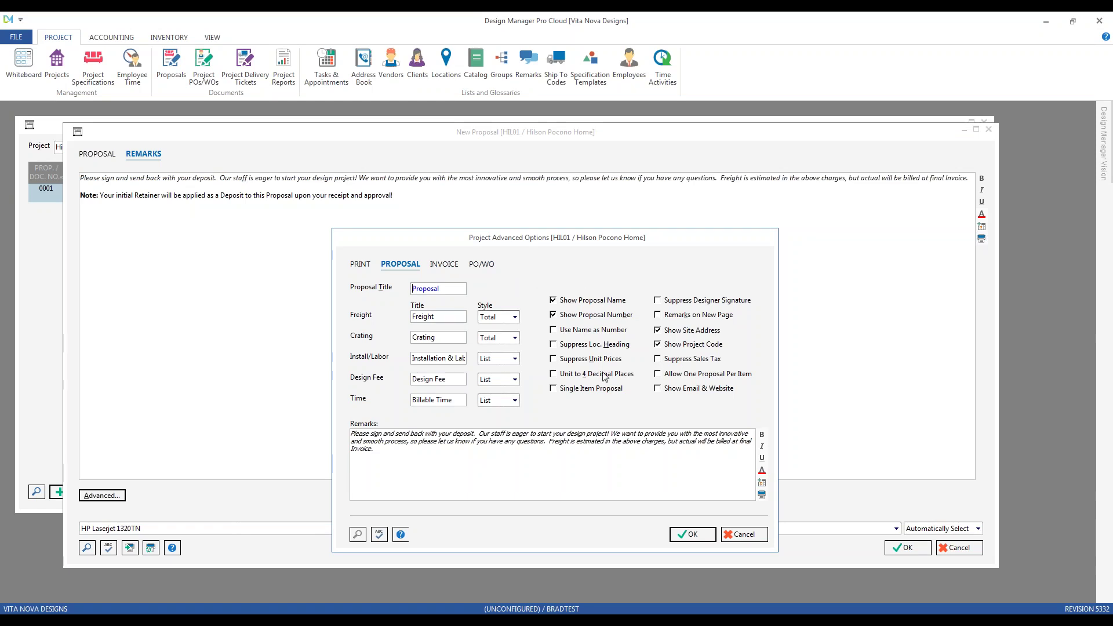
pyautogui.moveTo(587, 395)
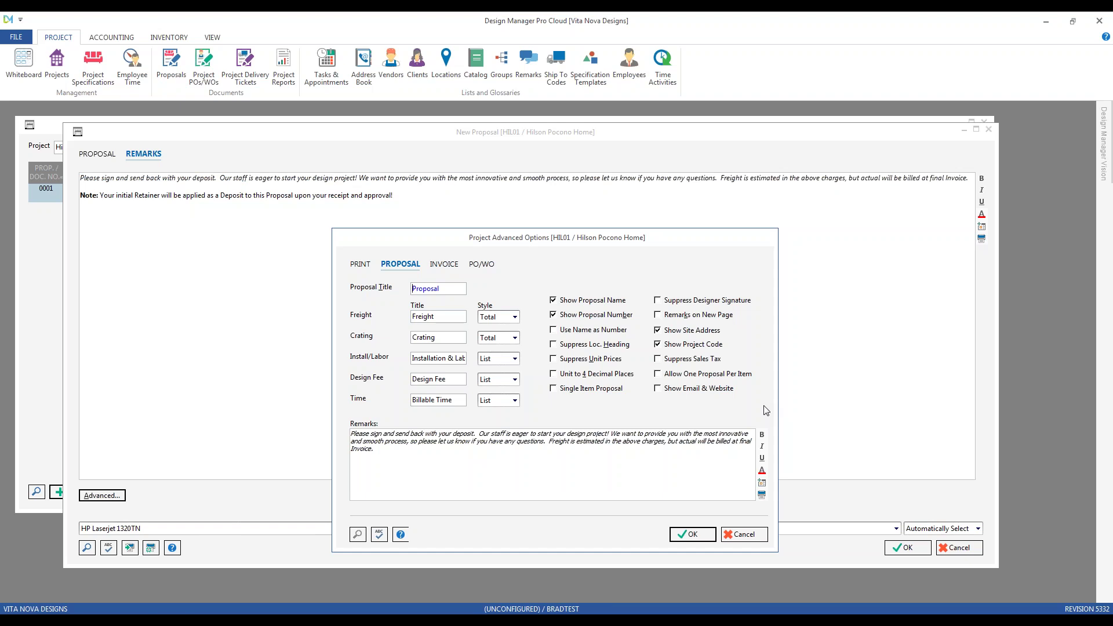
pyautogui.click(744, 534)
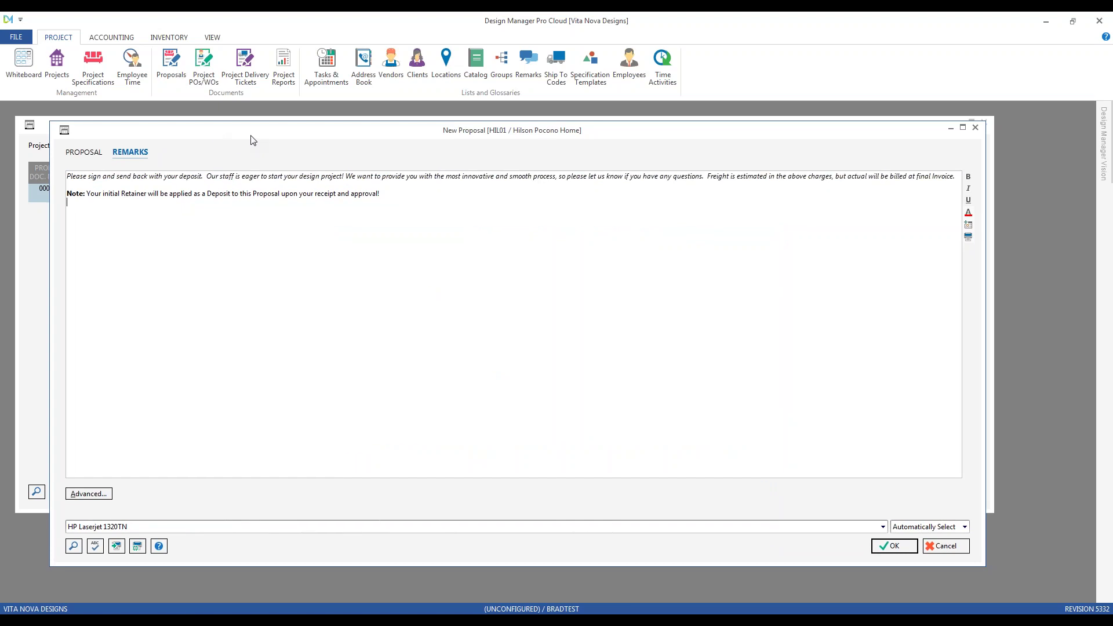
# Return to the new proposal's item list and sort the items by reference number.
pyautogui.click(96, 153)
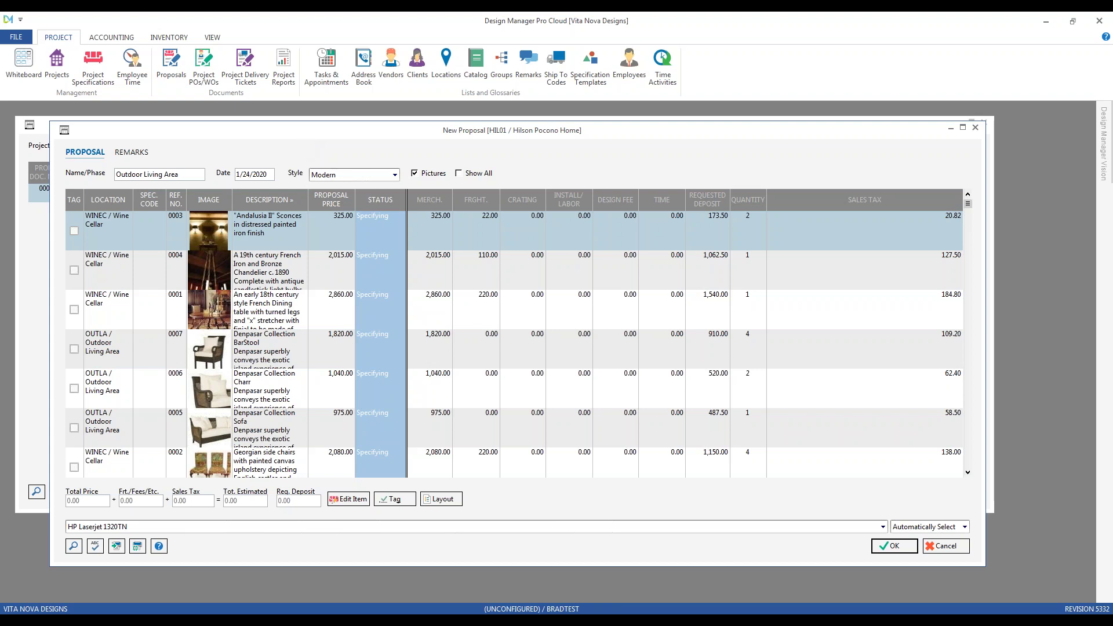
pyautogui.click(457, 262)
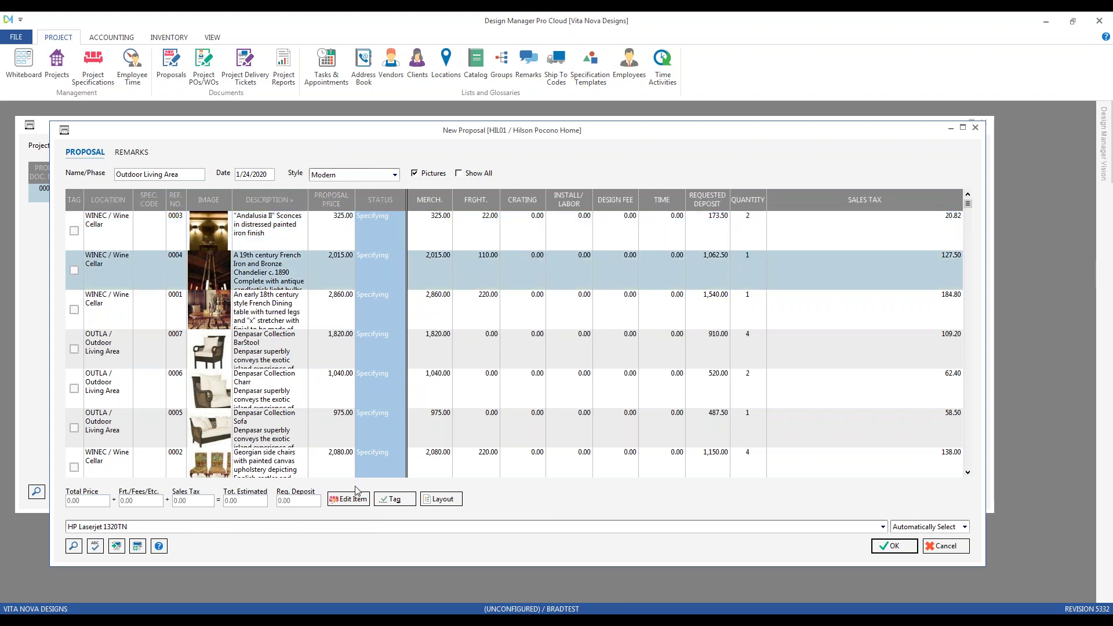
pyautogui.click(471, 276)
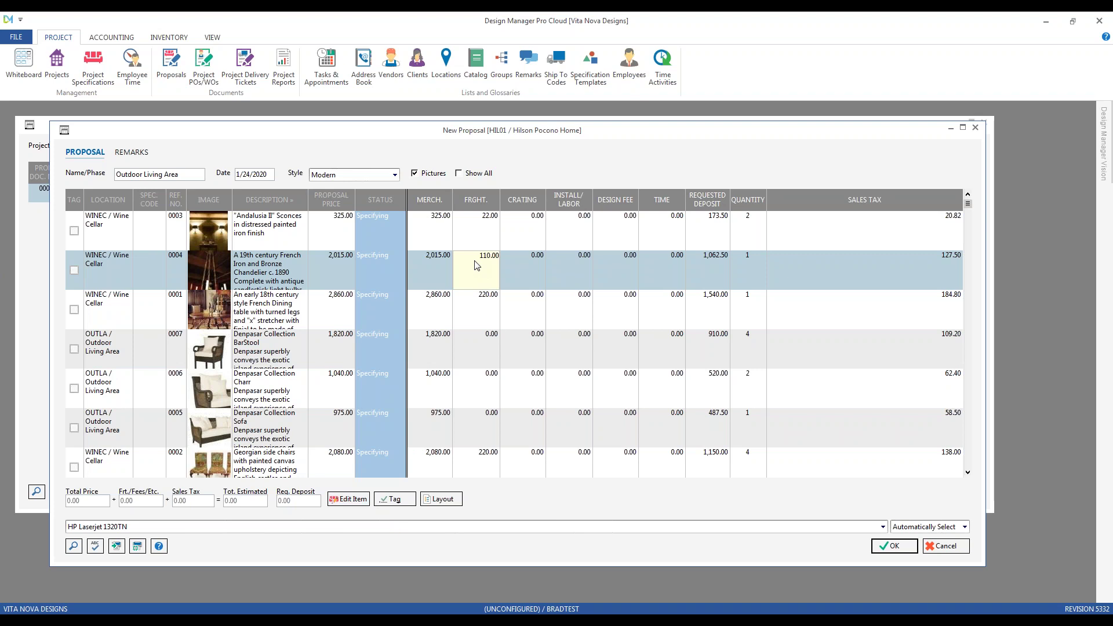
pyautogui.click(175, 200)
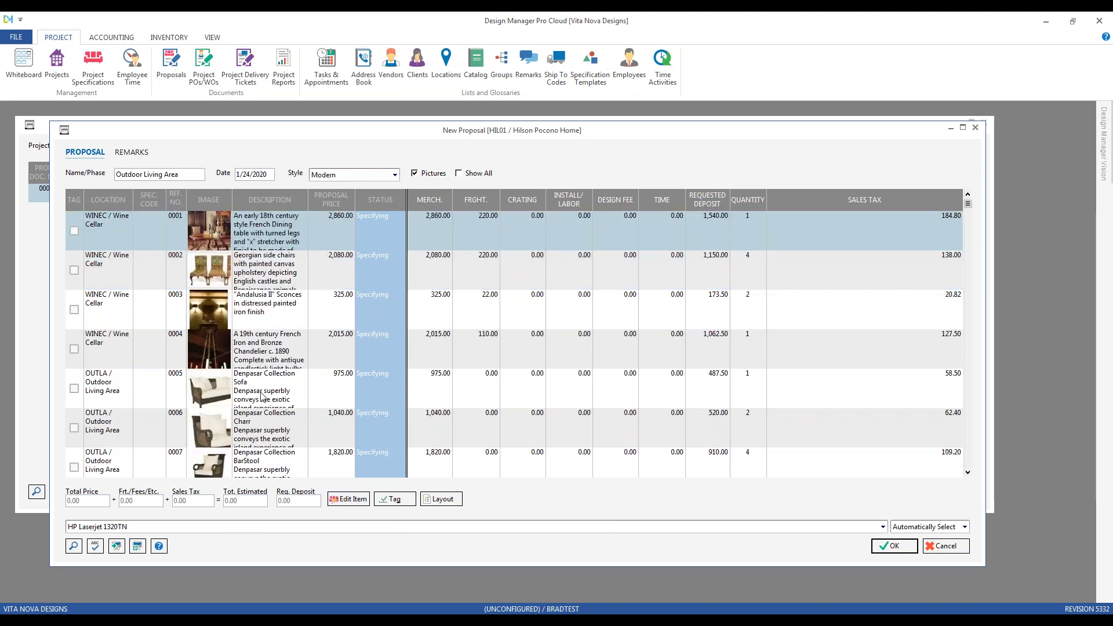
# Open the Denpasar Collection Sofa item (0005), set its merchandise component's unit cost to 850, and save the item.
pyautogui.click(310, 391)
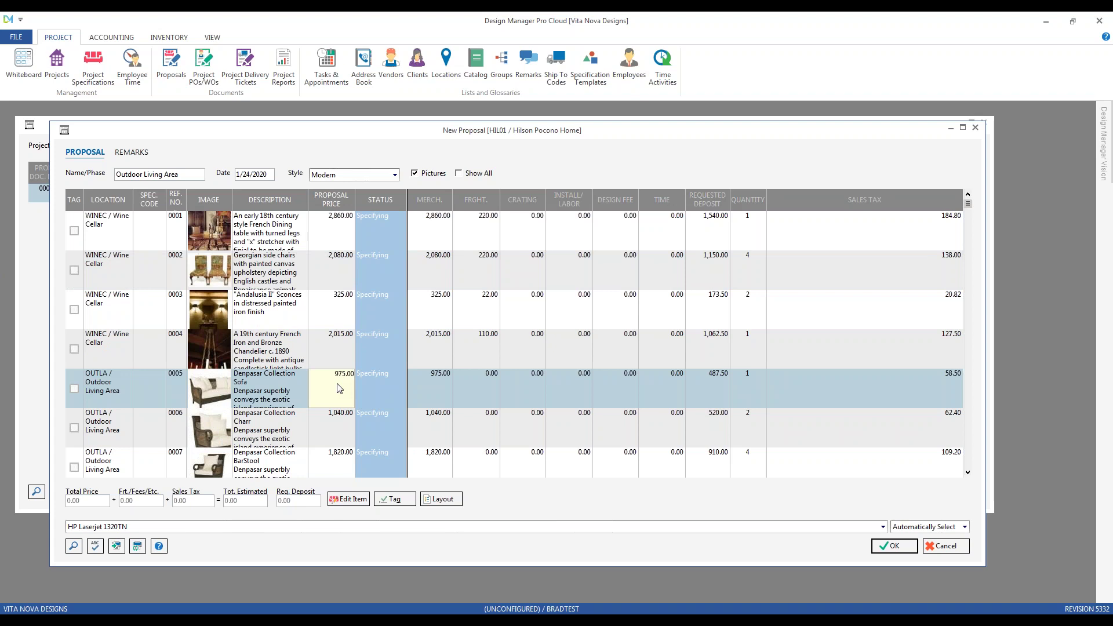
pyautogui.doubleClick(290, 385)
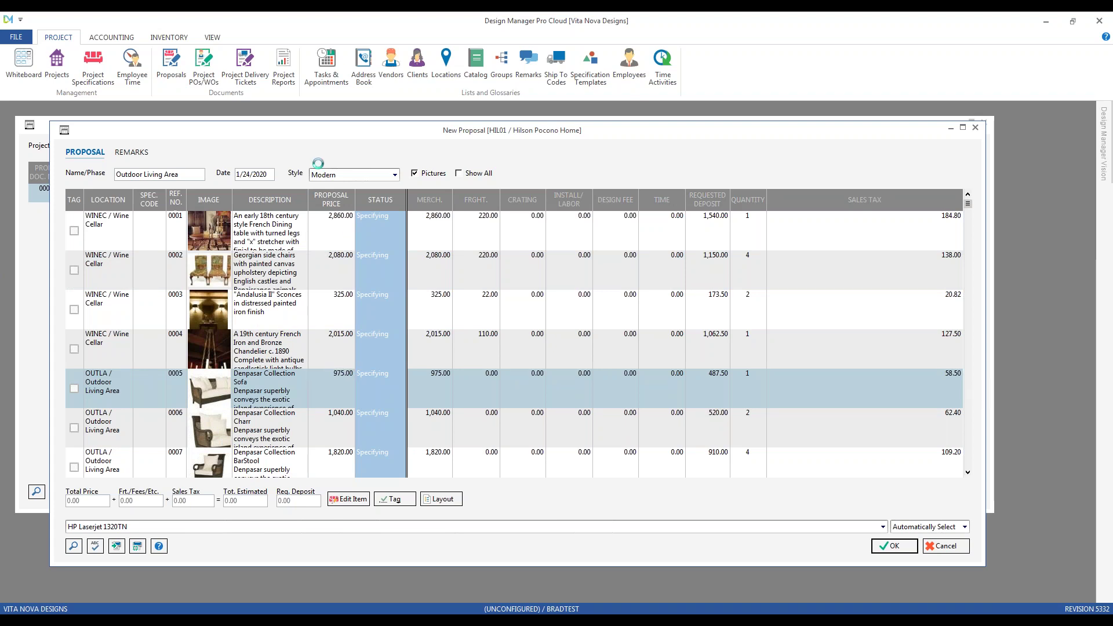
pyautogui.moveTo(281, 133); pyautogui.dragTo(496, 259)
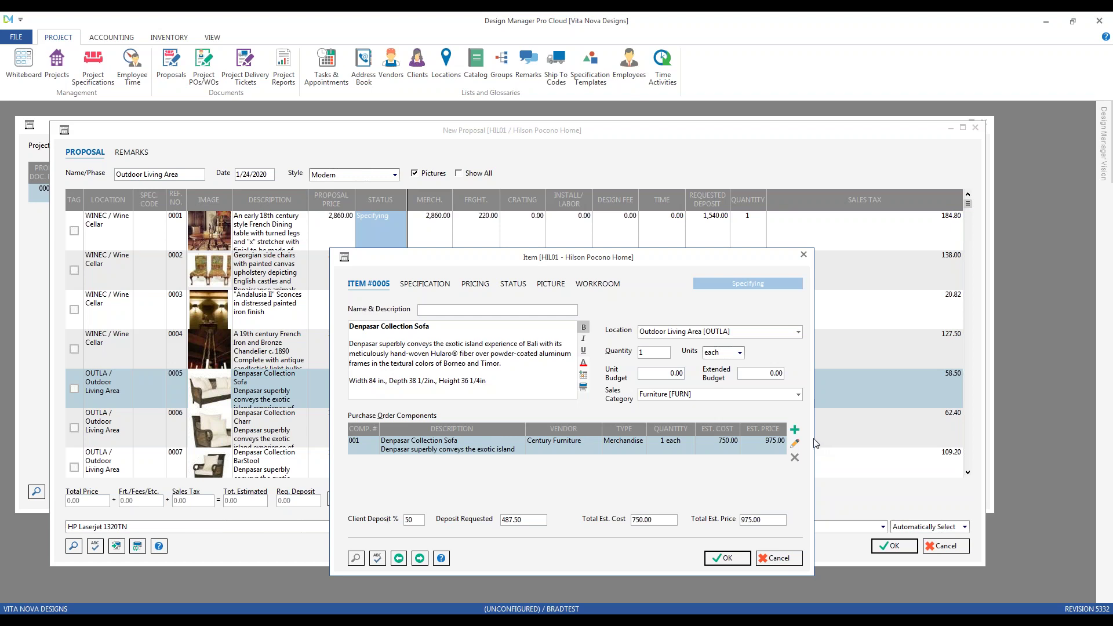
pyautogui.click(794, 442)
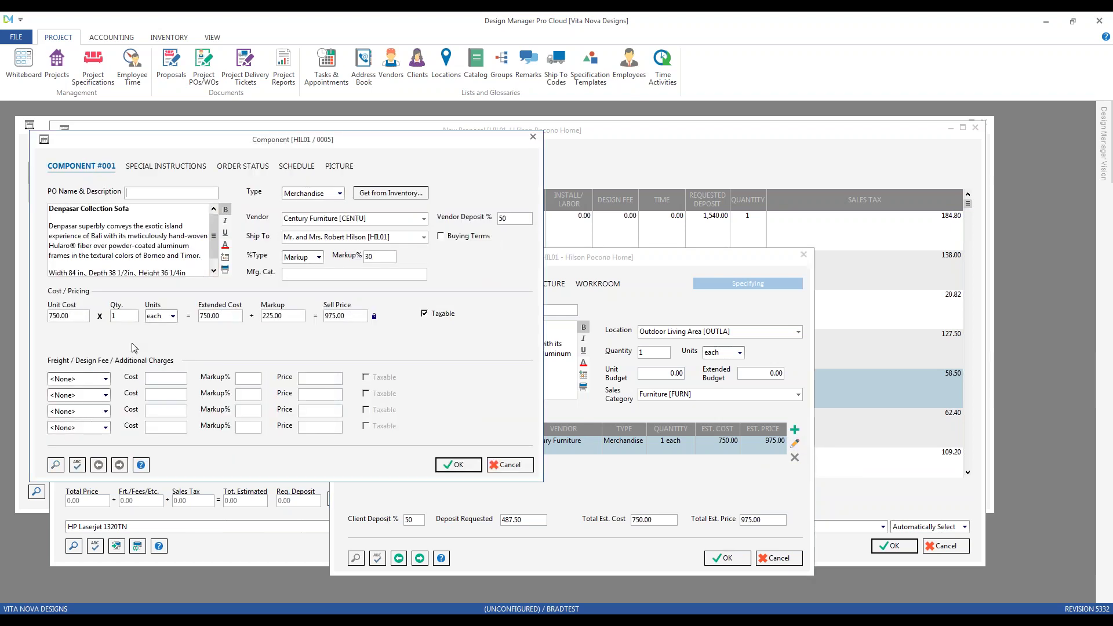
pyautogui.click(81, 316)
pyautogui.write('850')
pyautogui.press('Tab')
pyautogui.click(459, 465)
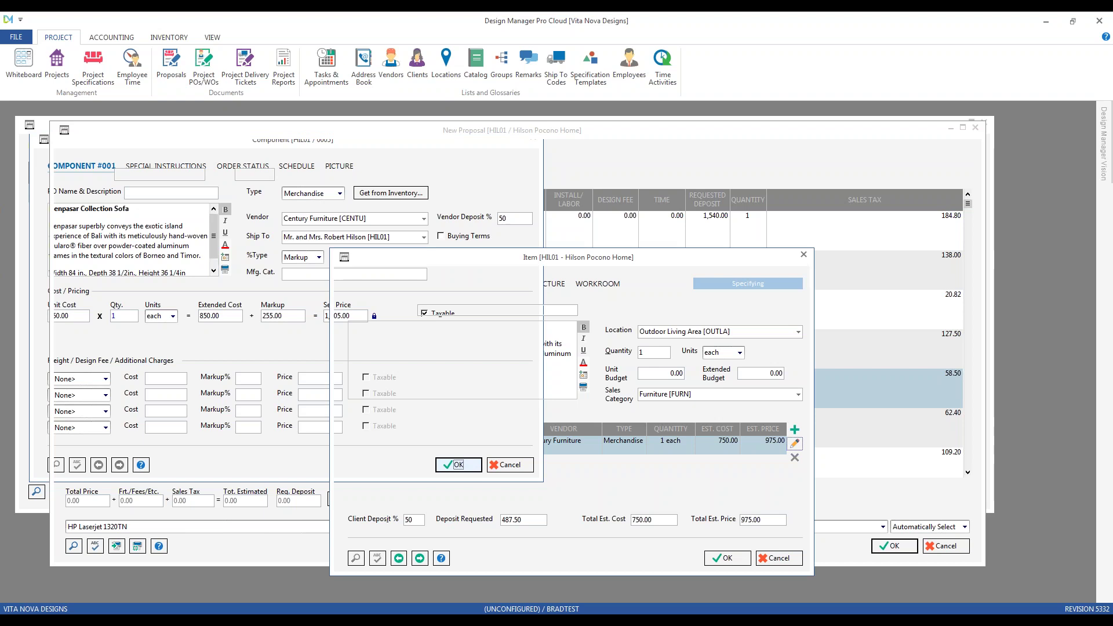
pyautogui.moveTo(576, 257); pyautogui.dragTo(742, 209)
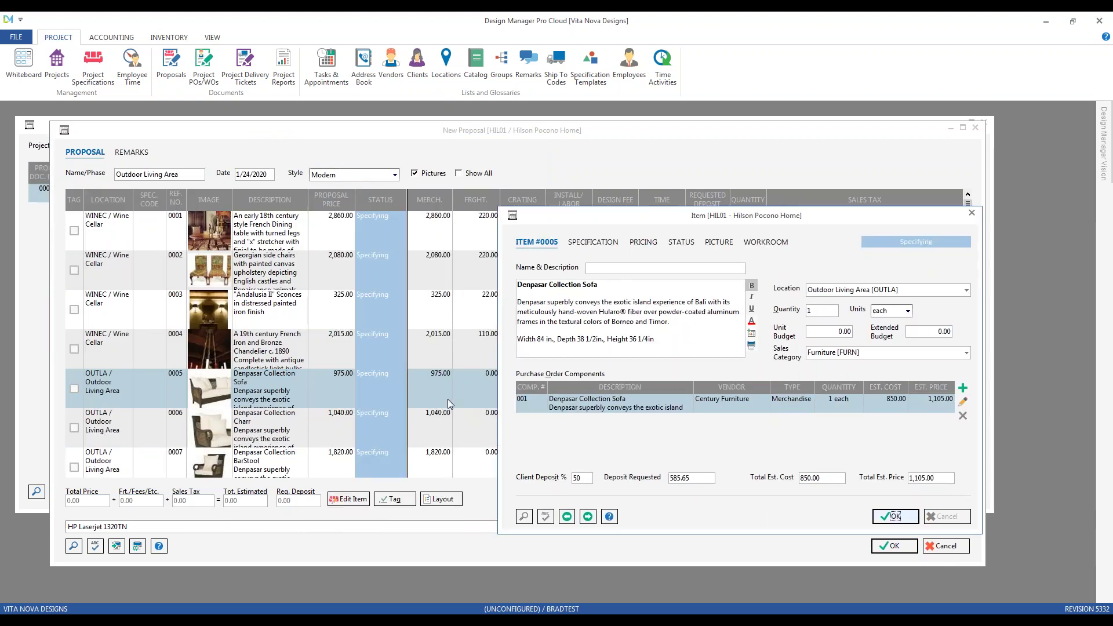
pyautogui.click(317, 390)
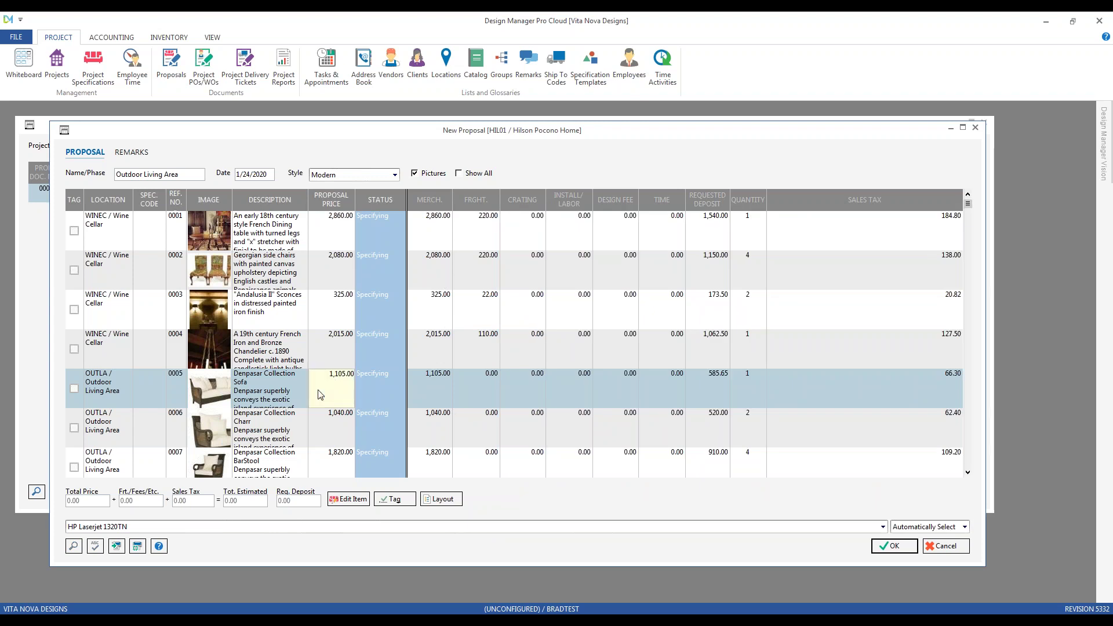
# Correct the title in item 0006's description to "Denpasar Collection Chair" and save the item.
pyautogui.click(290, 432)
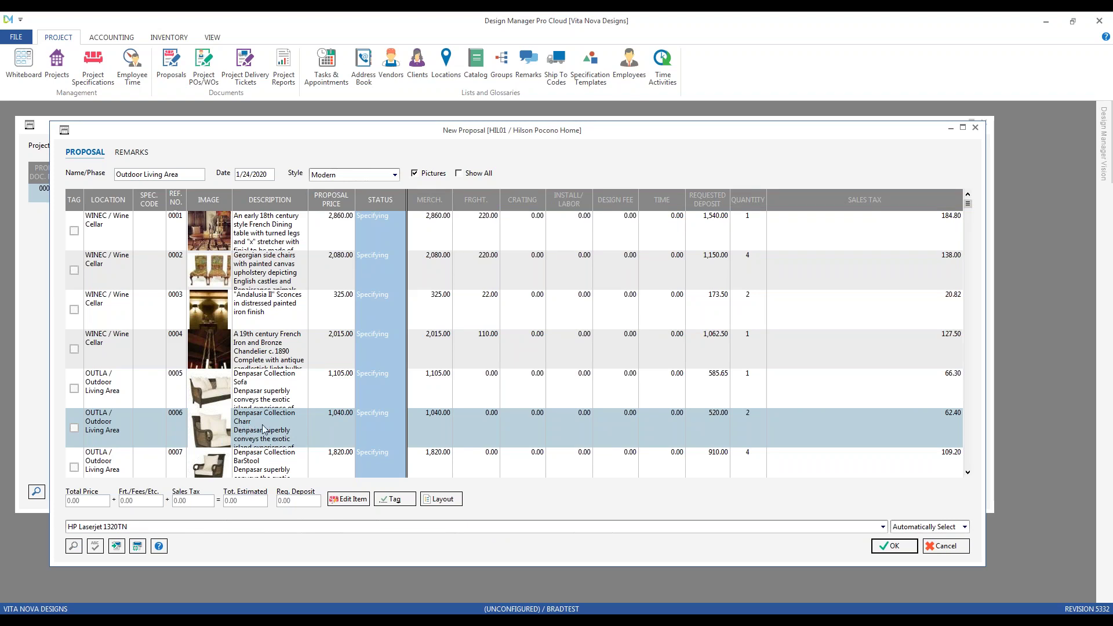
pyautogui.click(359, 499)
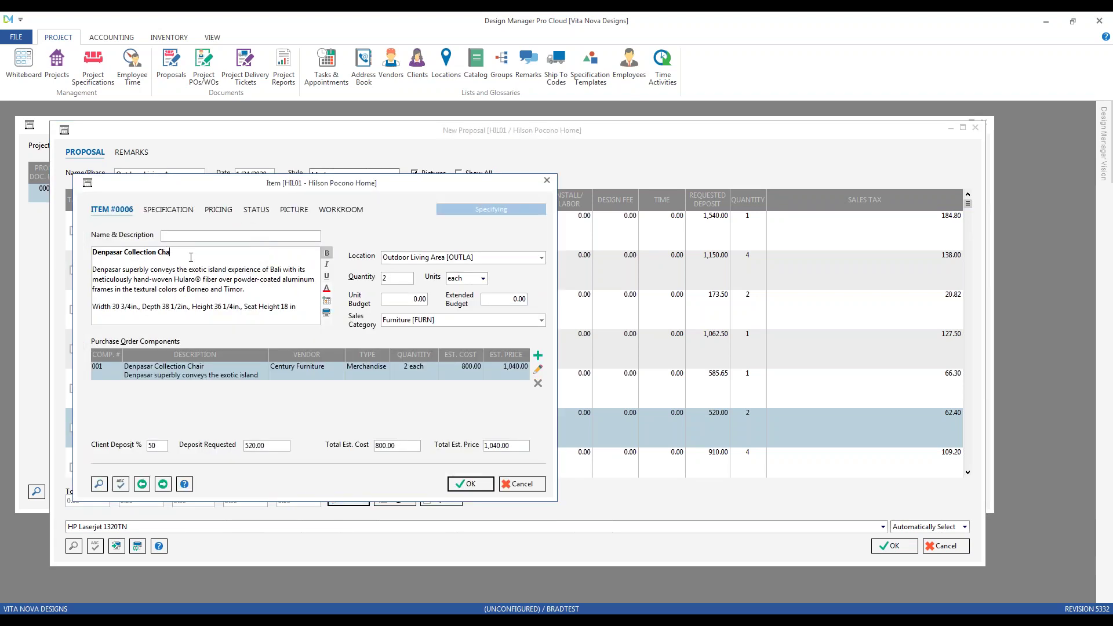
pyautogui.write('r')
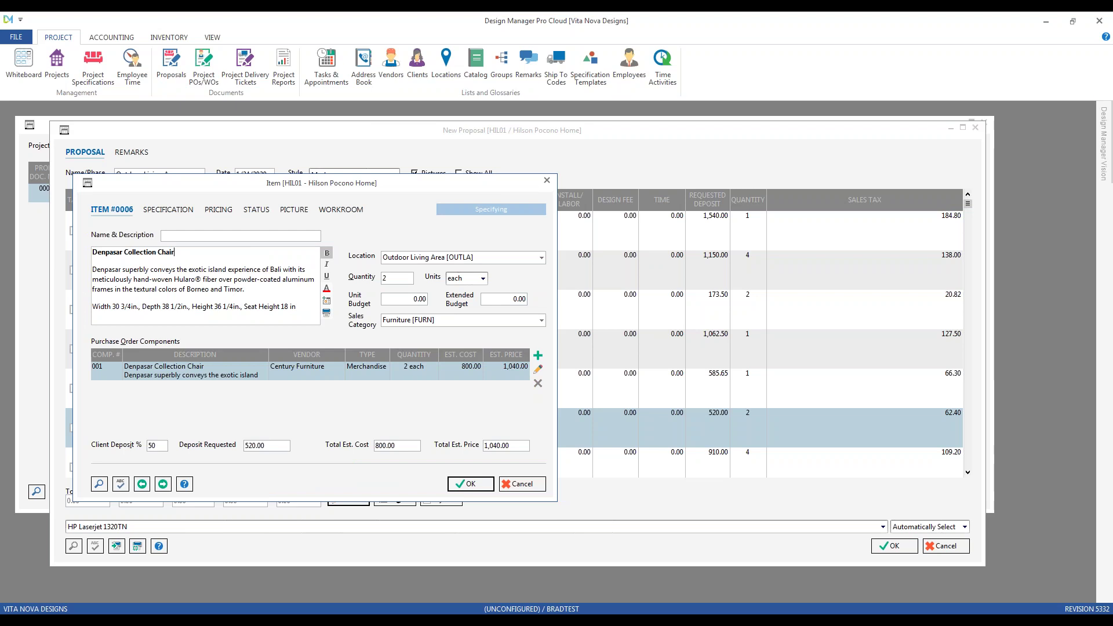
pyautogui.click(470, 484)
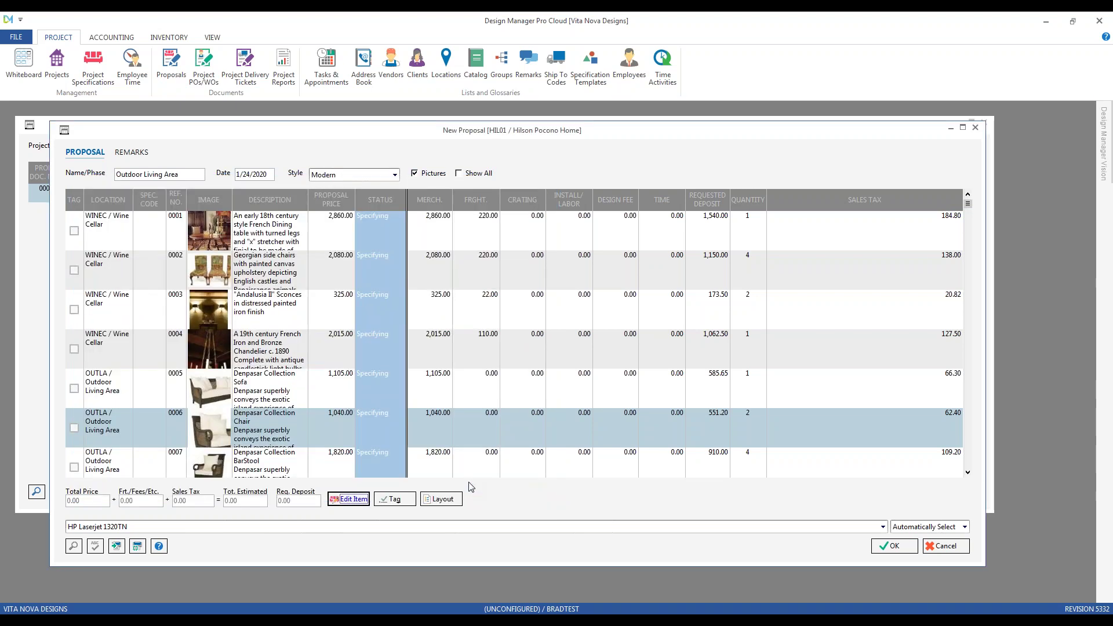
# Add an Install/Labor component with a unit cost of 150 to the Denpasar Collection Chair item and save it.
pyautogui.click(331, 426)
pyautogui.doubleClick(552, 430)
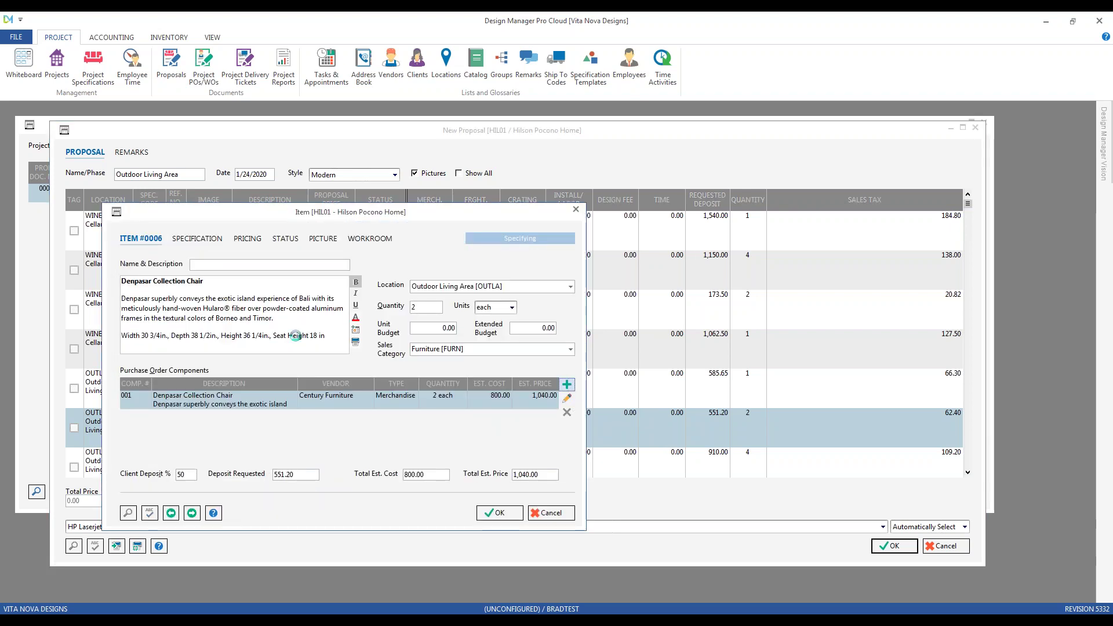
pyautogui.click(565, 384)
pyautogui.click(426, 281)
pyautogui.click(413, 319)
pyautogui.click(163, 404)
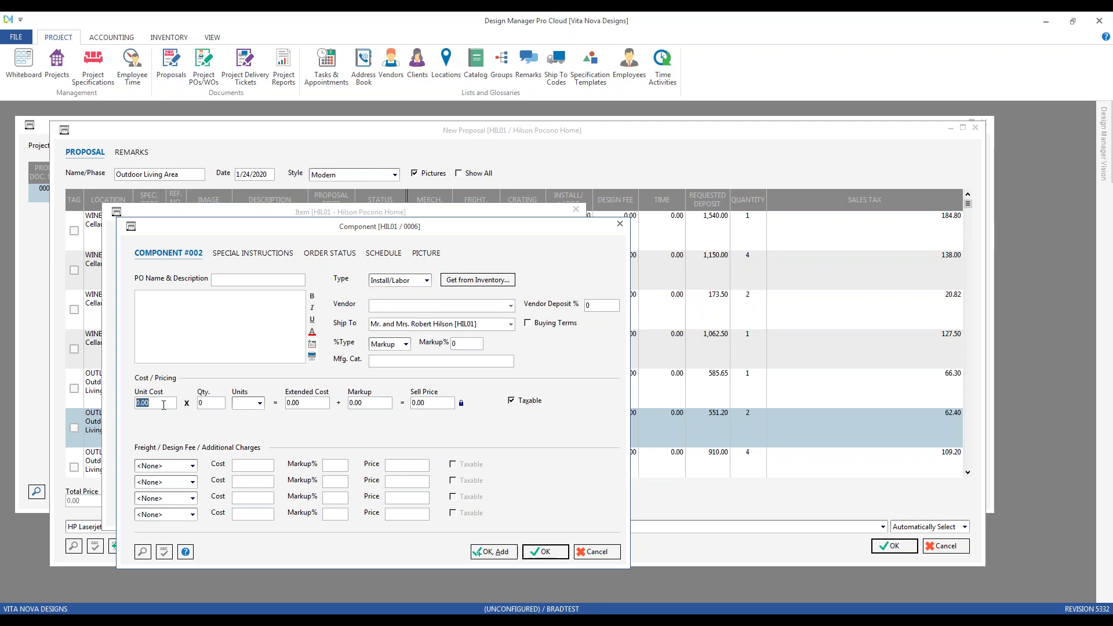
pyautogui.write('150')
pyautogui.press('Tab')
pyautogui.click(545, 553)
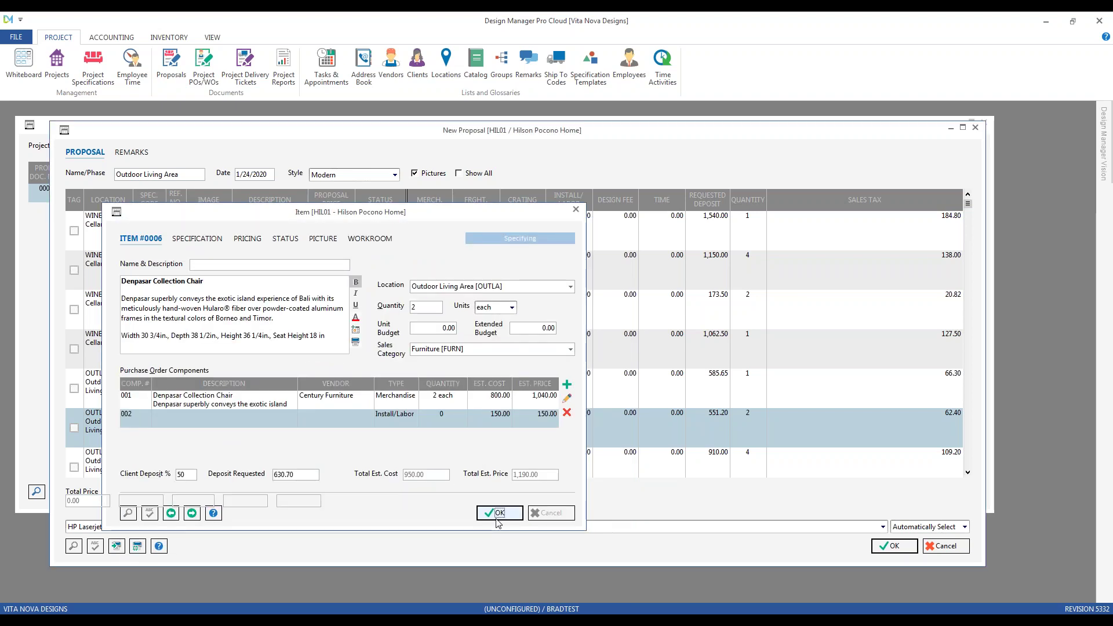
pyautogui.click(497, 516)
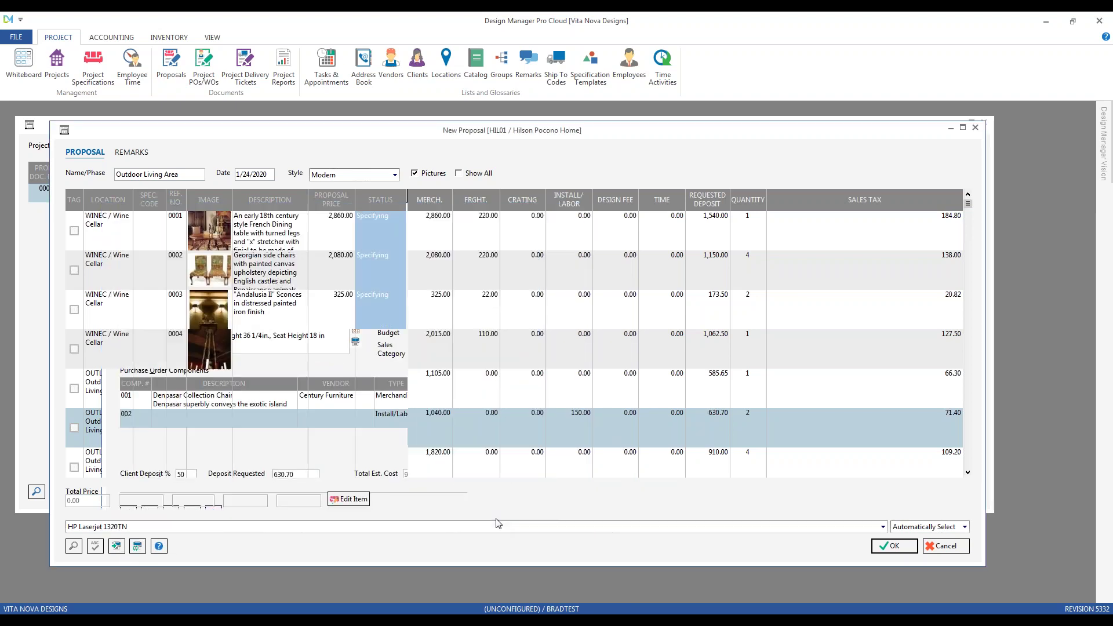
pyautogui.click(587, 428)
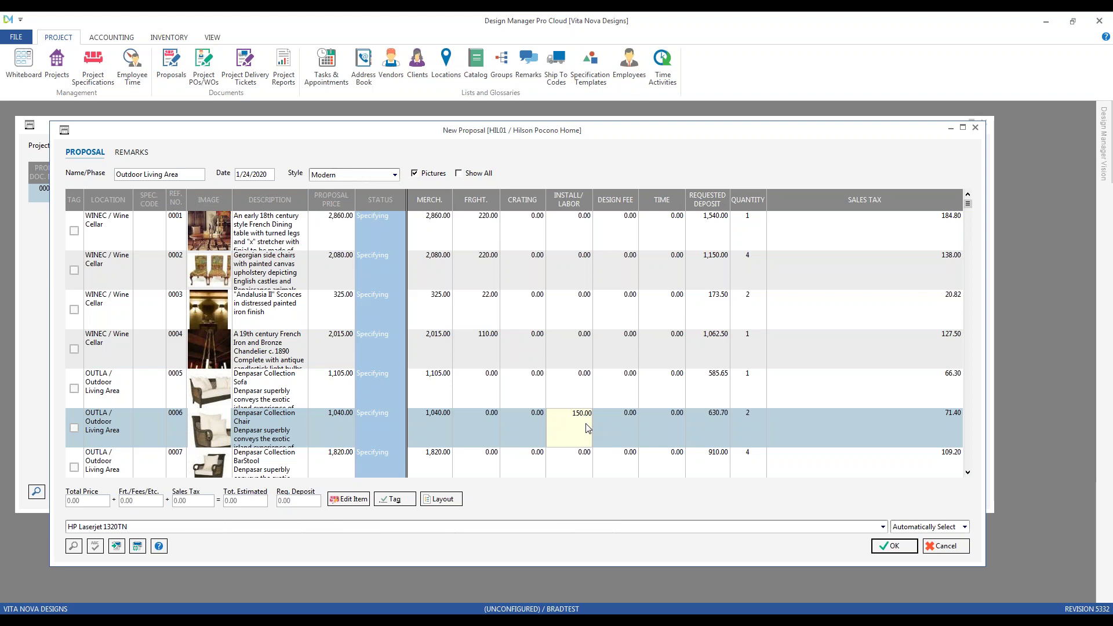
pyautogui.press('Return')
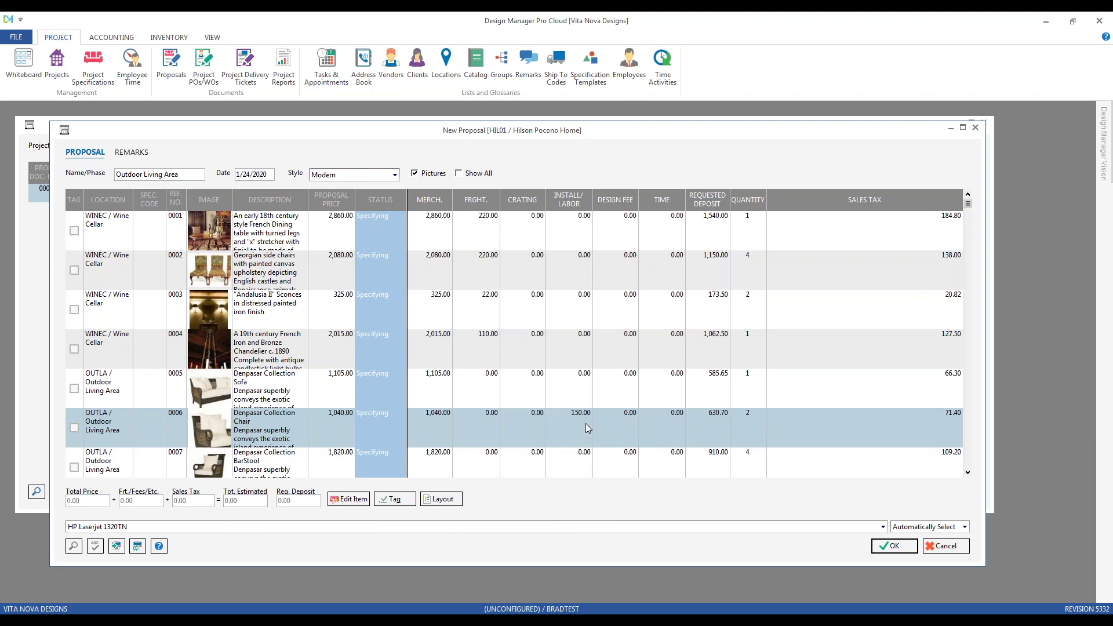
pyautogui.click(587, 428)
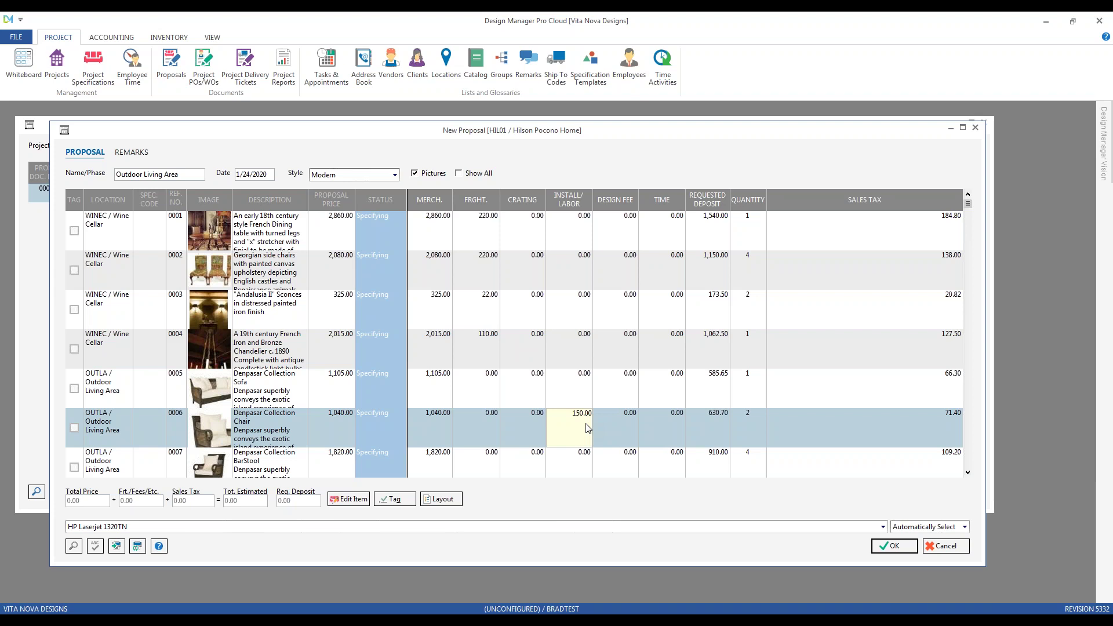
pyautogui.click(408, 308)
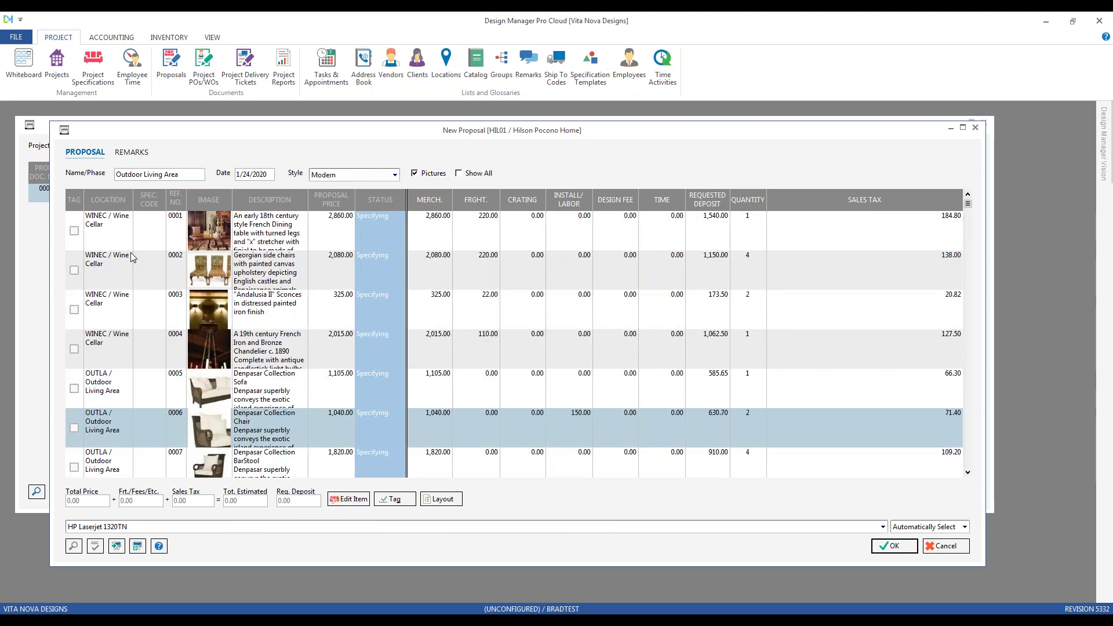
# Tag the Wine Cellar items 0001, 0002 and 0003 for the proposal, and remove their tags again.
pyautogui.click(74, 231)
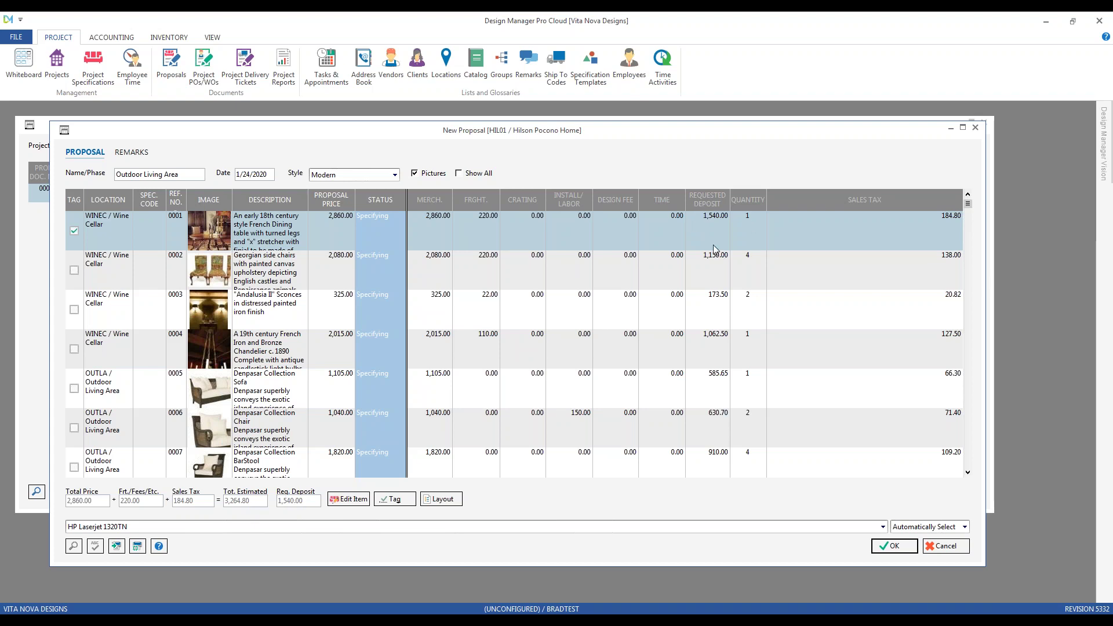
pyautogui.click(76, 271)
pyautogui.click(76, 271)
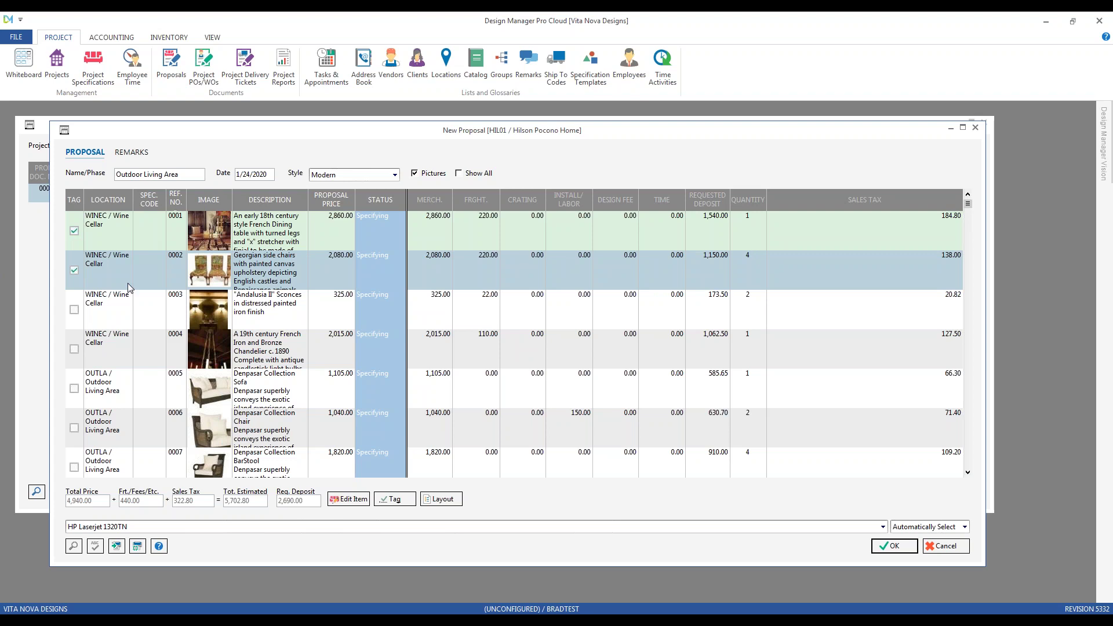
pyautogui.click(108, 301)
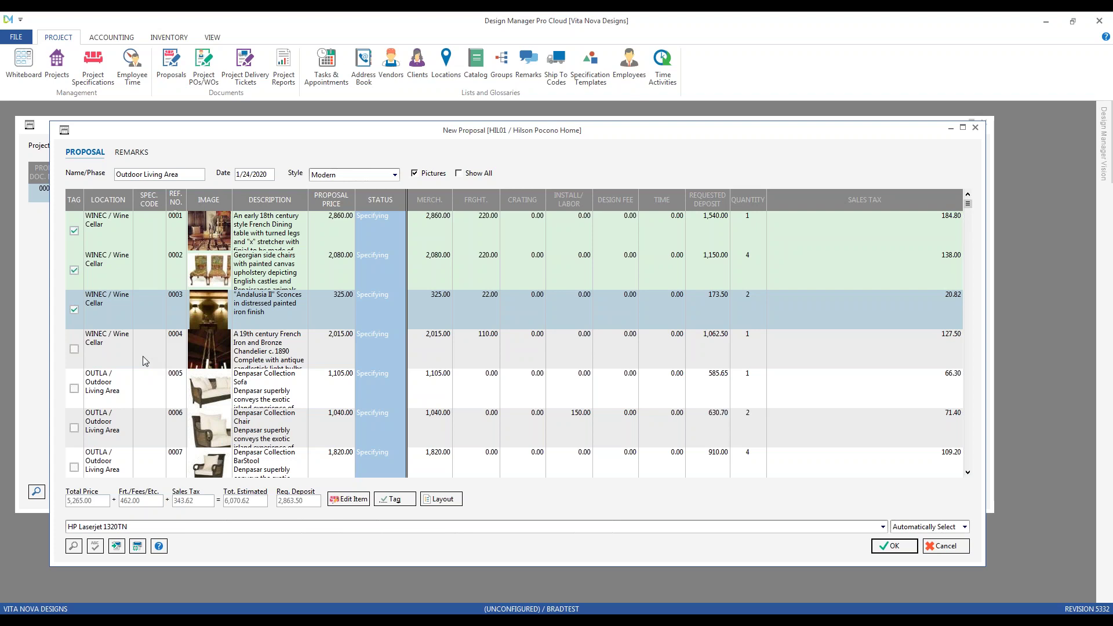
pyautogui.click(74, 312)
pyautogui.click(75, 271)
pyautogui.click(74, 232)
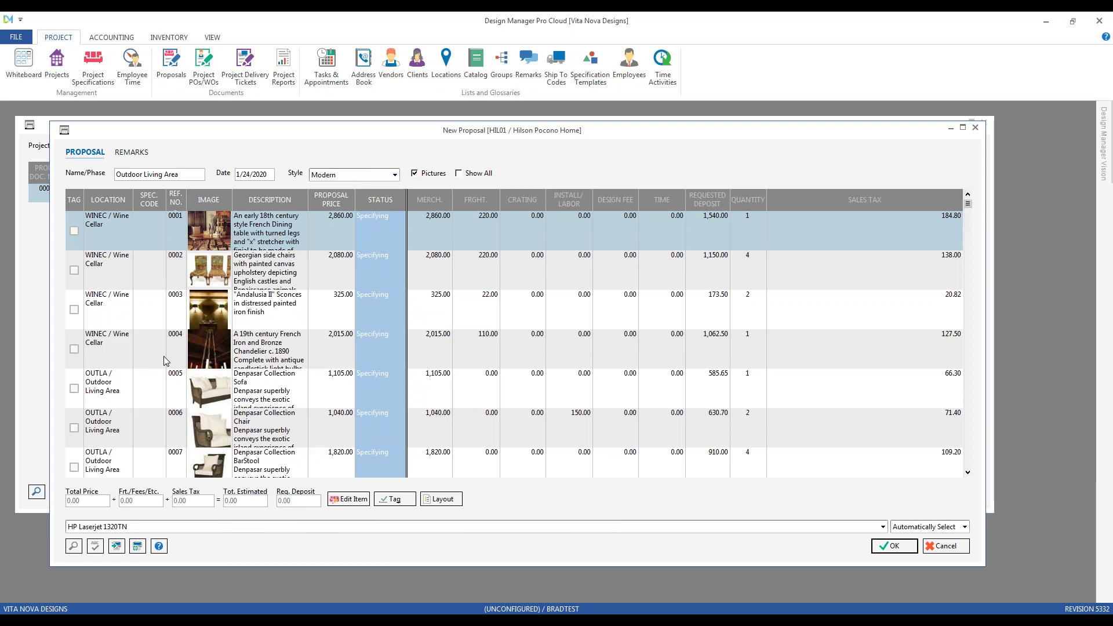
# Tag all items with the All (Not Proposed) option, and clear every tag with Untag All.
pyautogui.click(397, 499)
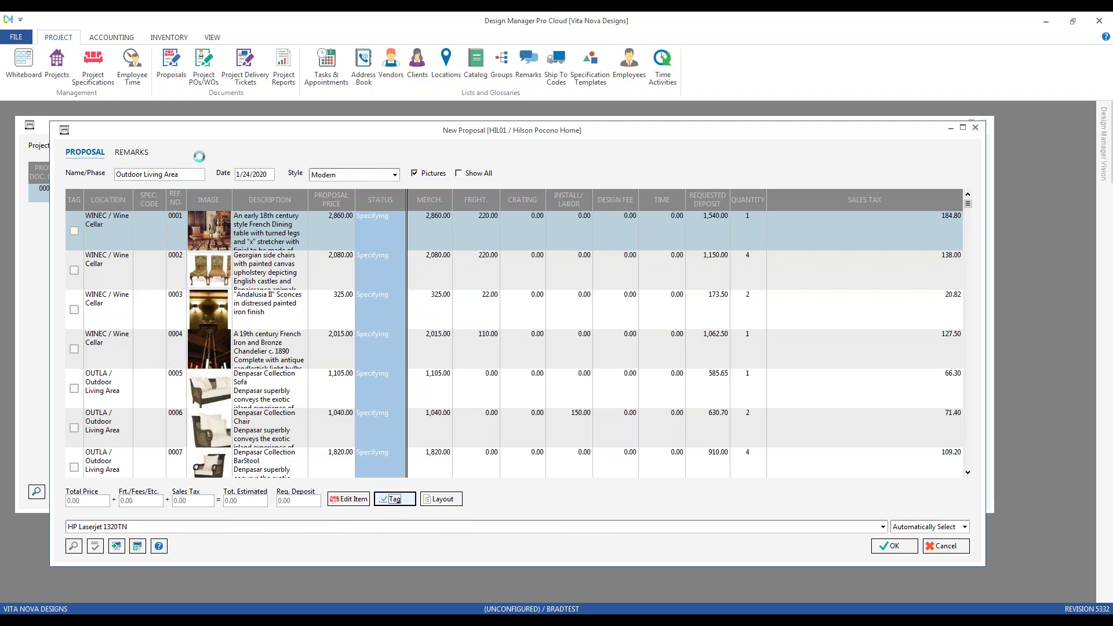
pyautogui.moveTo(264, 271); pyautogui.dragTo(432, 273)
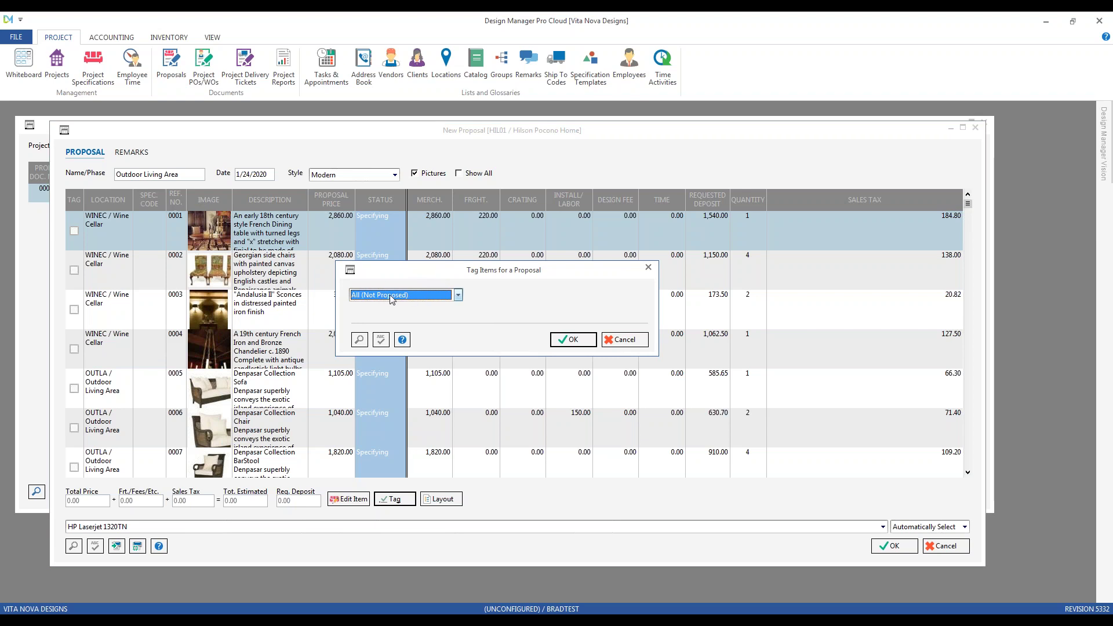
pyautogui.click(586, 344)
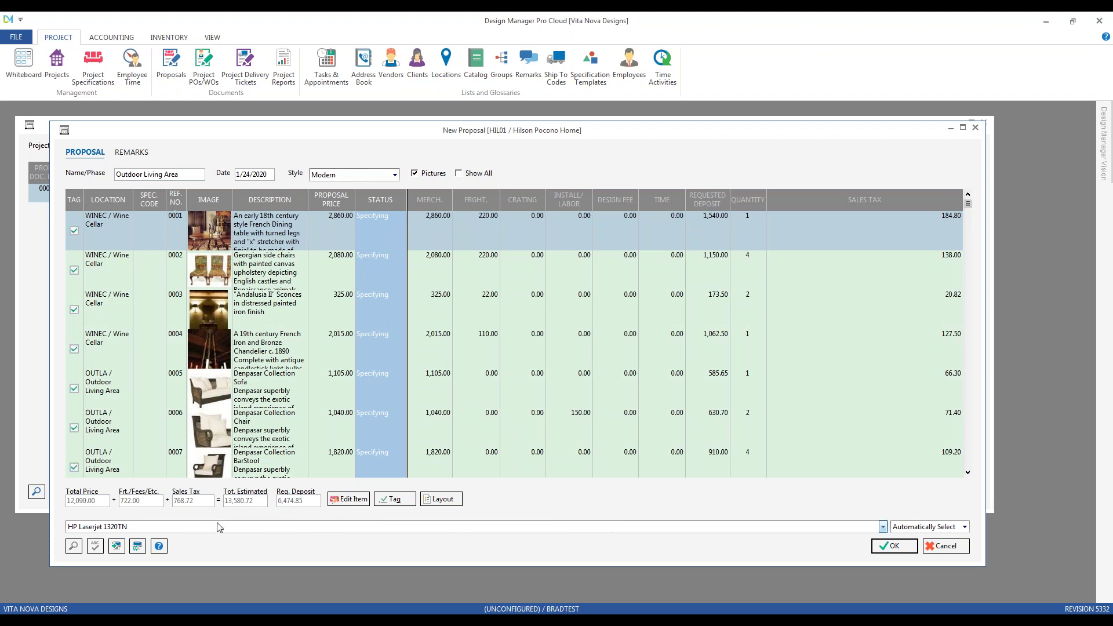
pyautogui.click(394, 498)
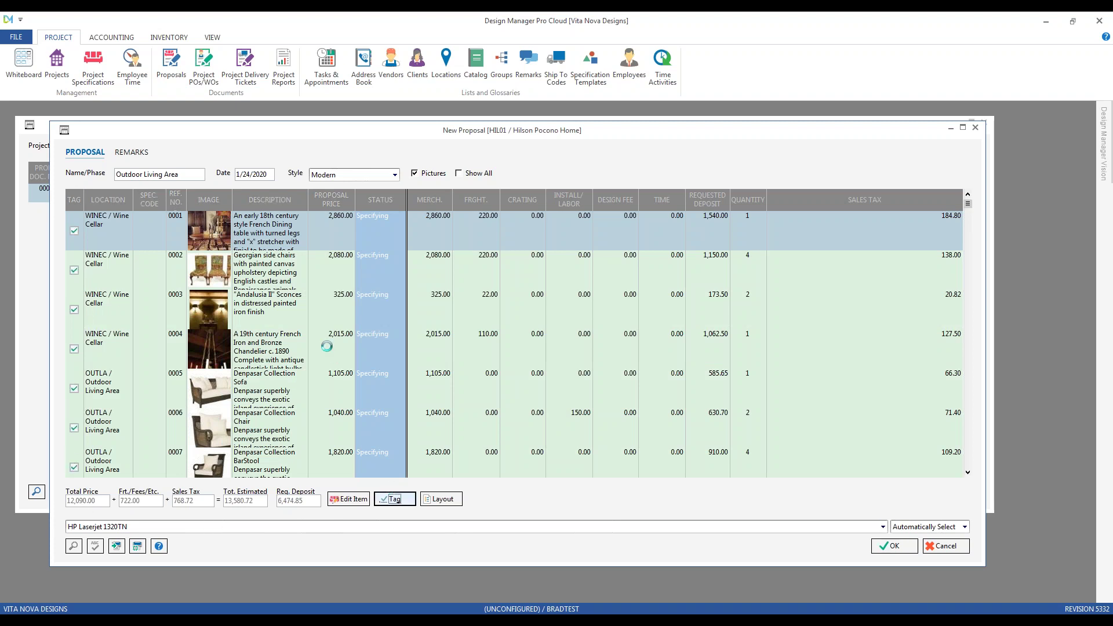
pyautogui.click(120, 136)
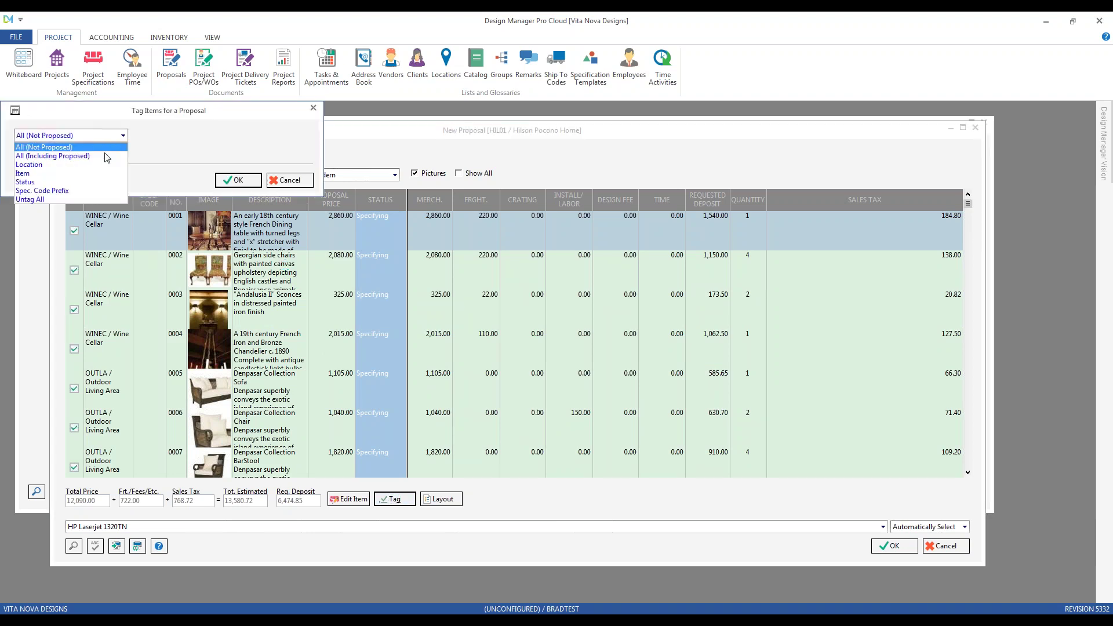
pyautogui.click(86, 199)
pyautogui.click(254, 183)
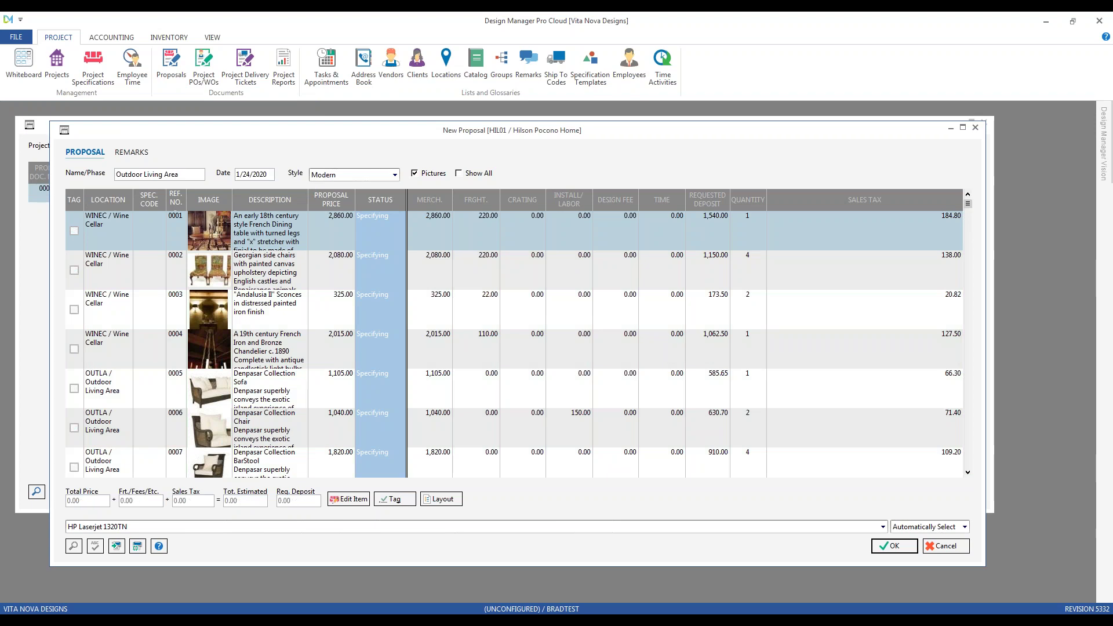
# Examine the Item, Status and Spec. Code Prefix options for tagging items for a proposal.
pyautogui.click(399, 503)
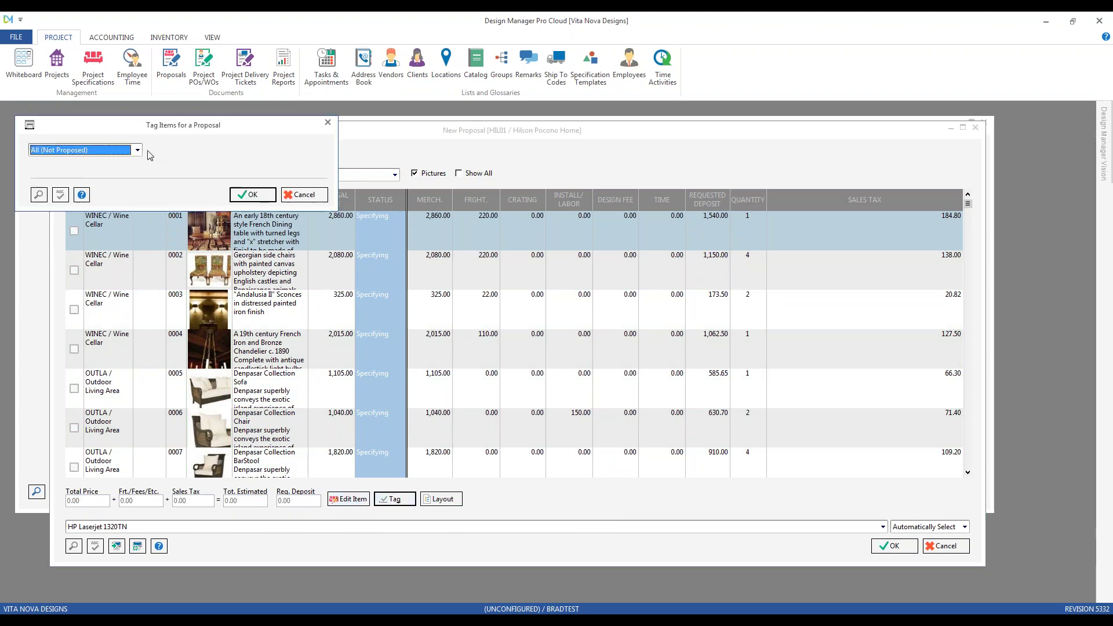
pyautogui.click(279, 241)
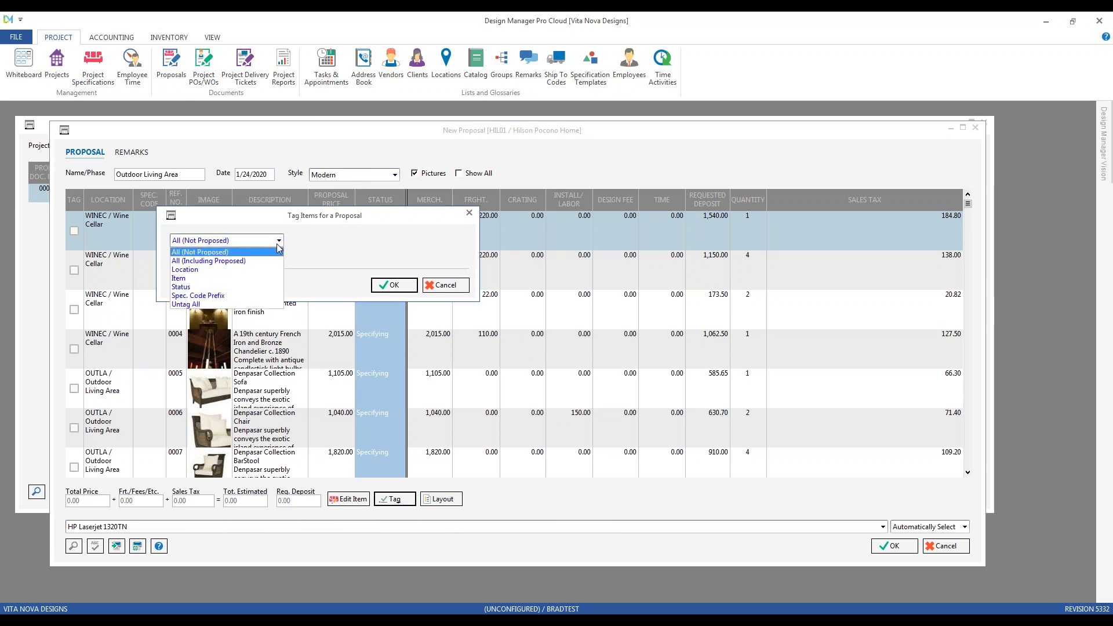
pyautogui.click(264, 278)
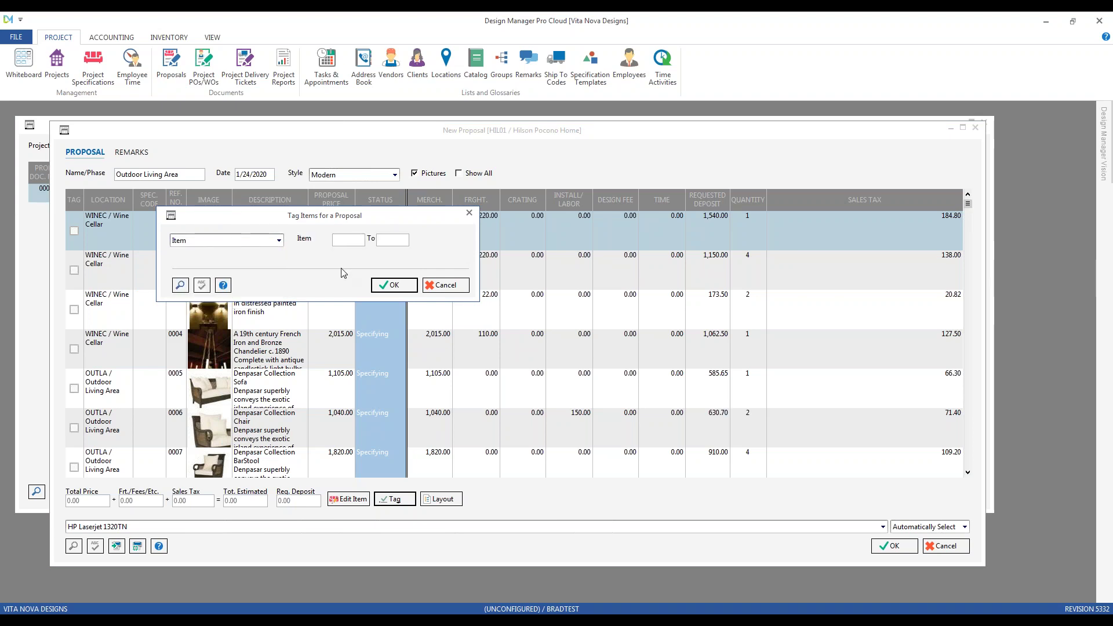
pyautogui.click(279, 240)
pyautogui.click(279, 287)
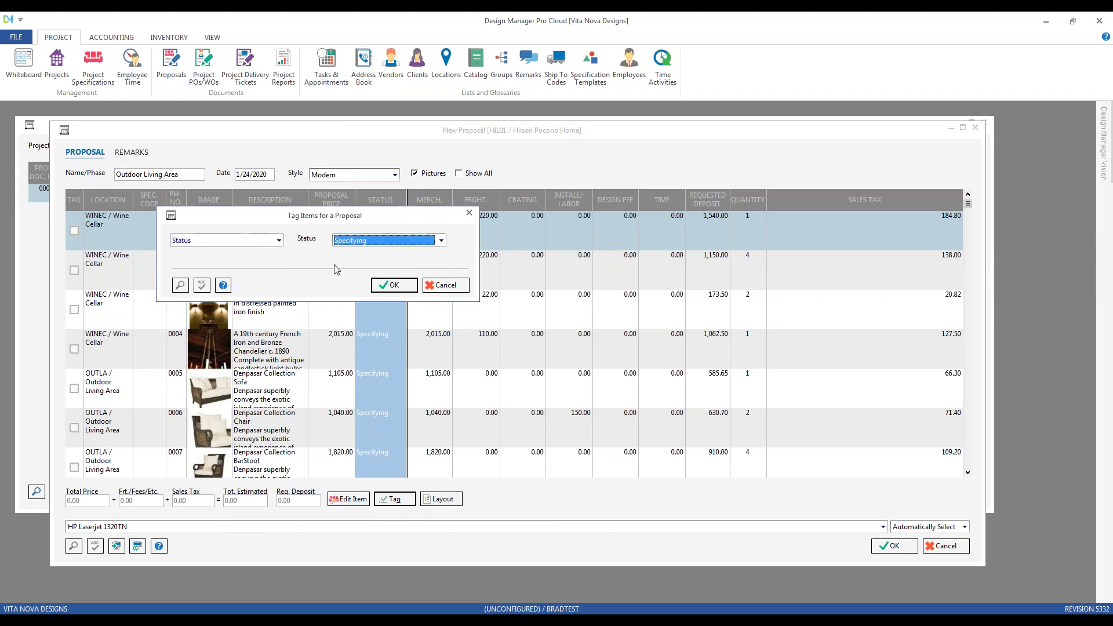
pyautogui.click(279, 240)
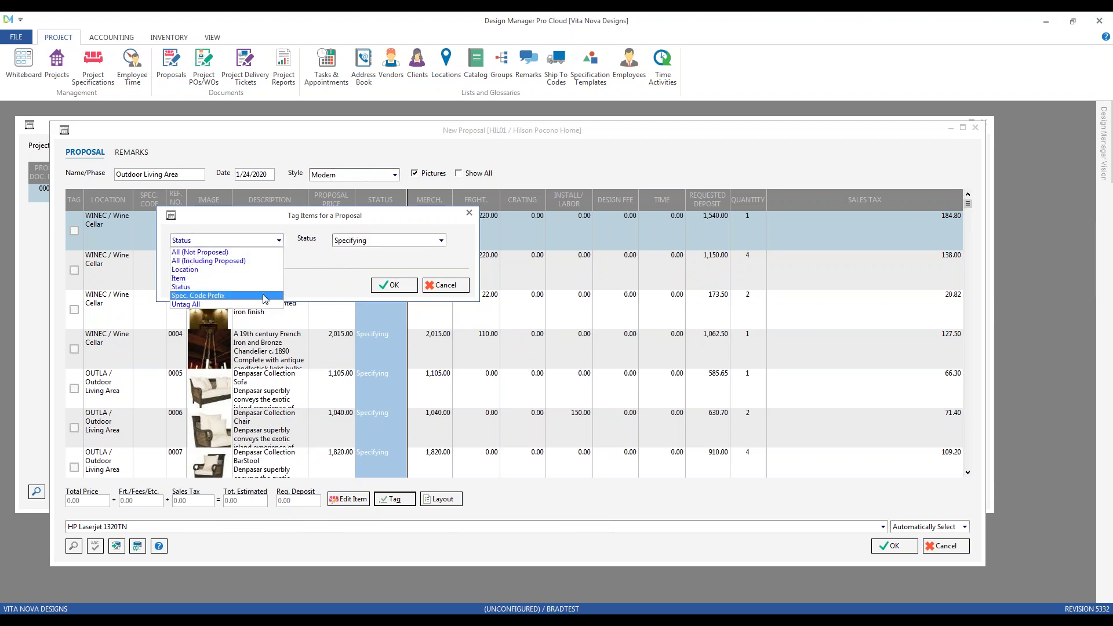
pyautogui.click(265, 296)
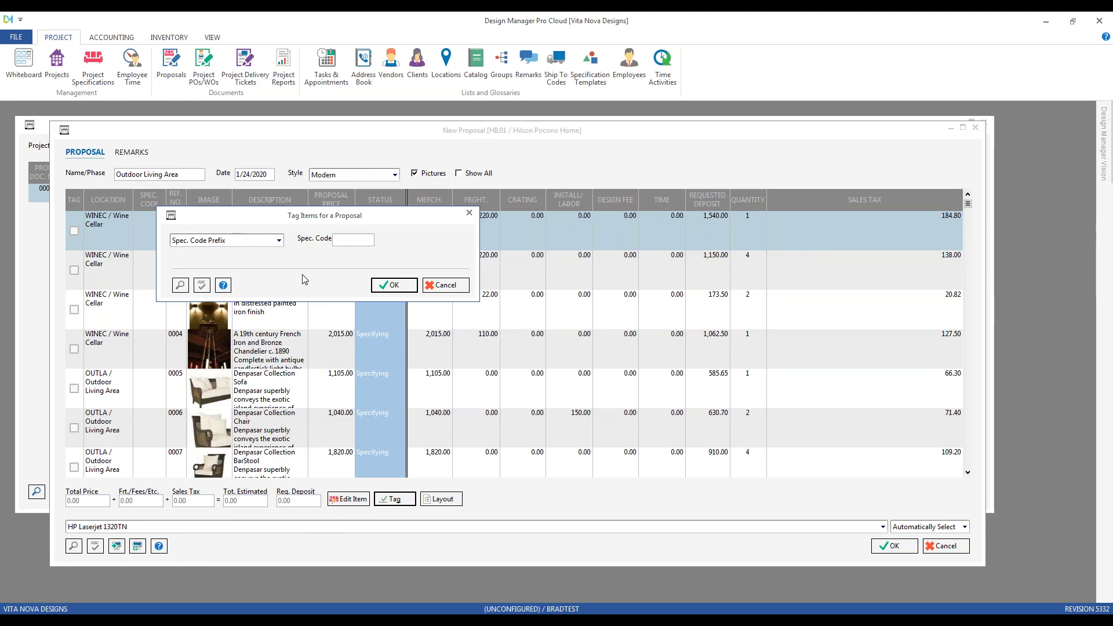
# Tag the proposal items by Location, using Outdoor Living Area [OUTLA].
pyautogui.click(277, 240)
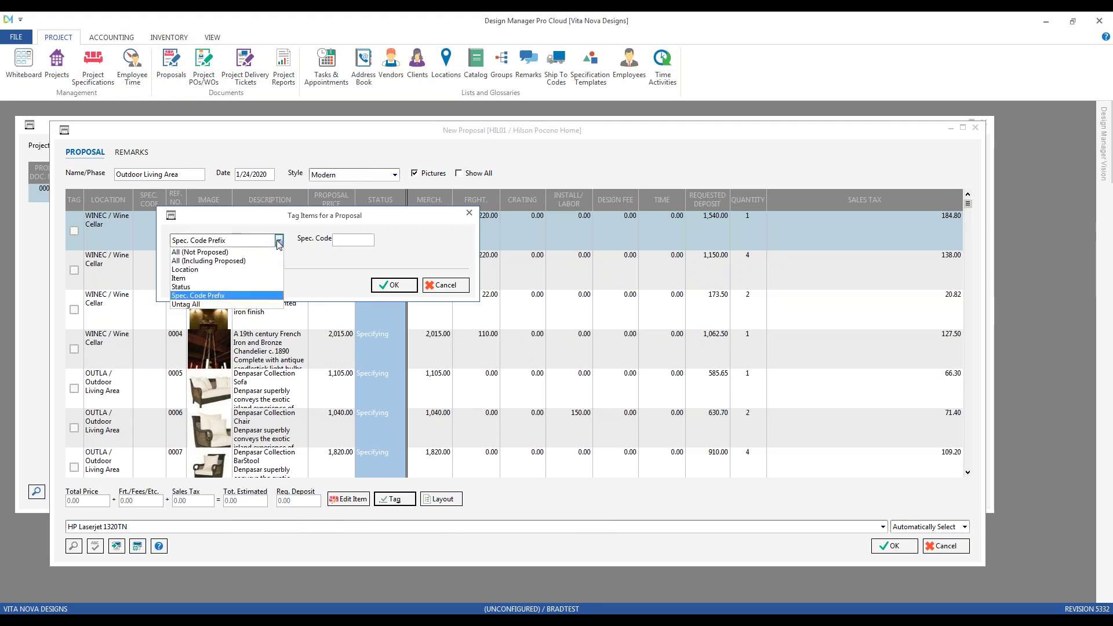
pyautogui.click(236, 270)
pyautogui.write('ou')
pyautogui.press('Return')
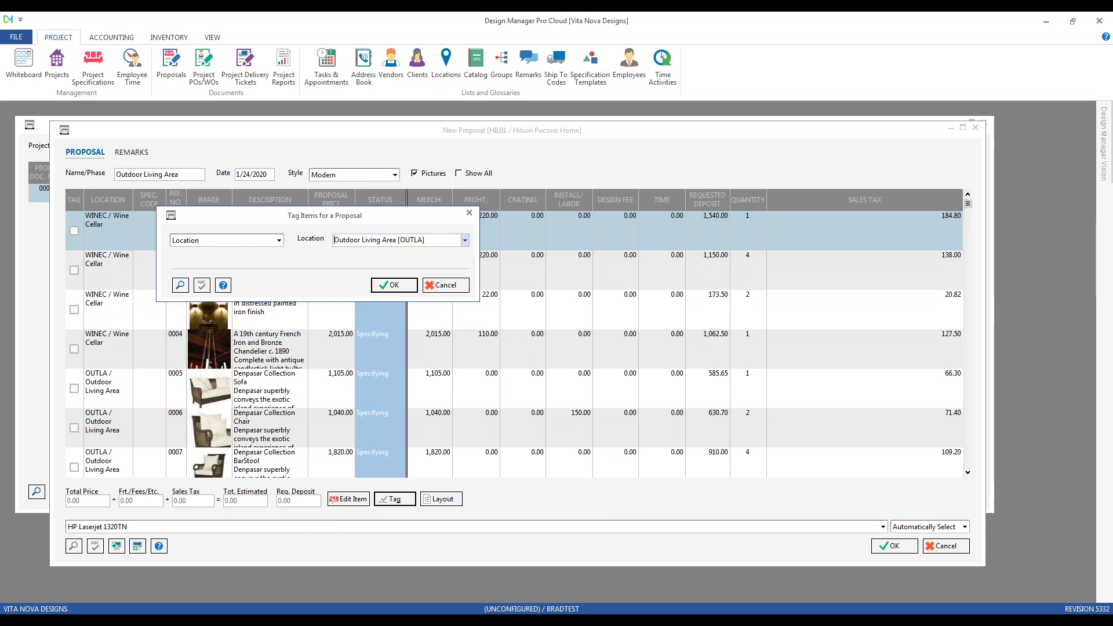
pyautogui.press('Return')
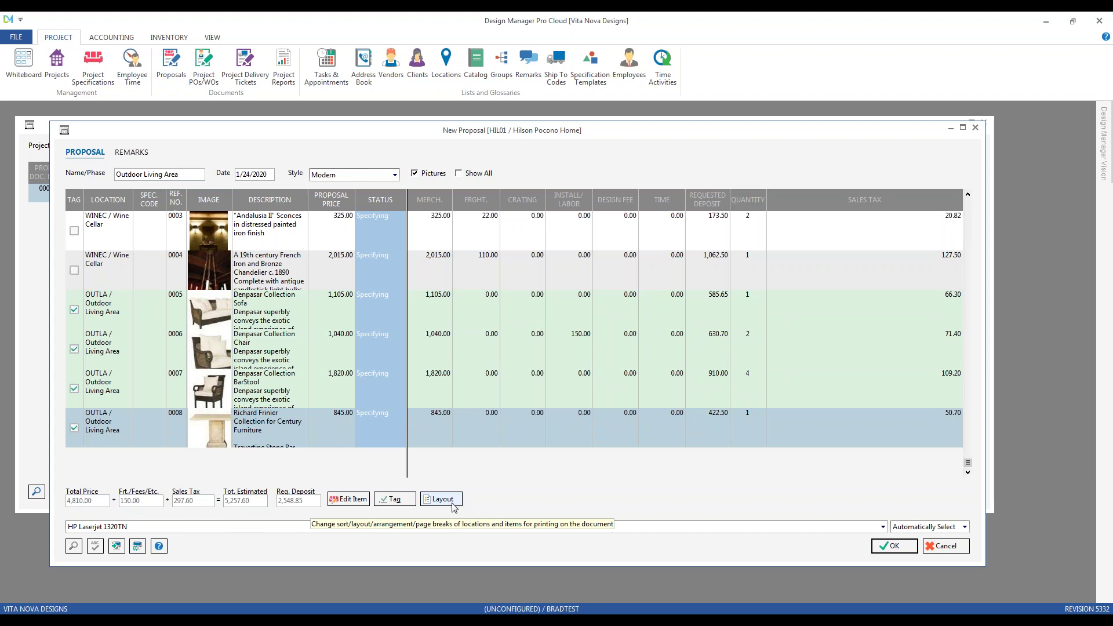
# Open the proposal's item layout, expand all locations, and limit the arrangement to tagged items only.
pyautogui.click(455, 503)
pyautogui.moveTo(332, 130); pyautogui.dragTo(400, 165)
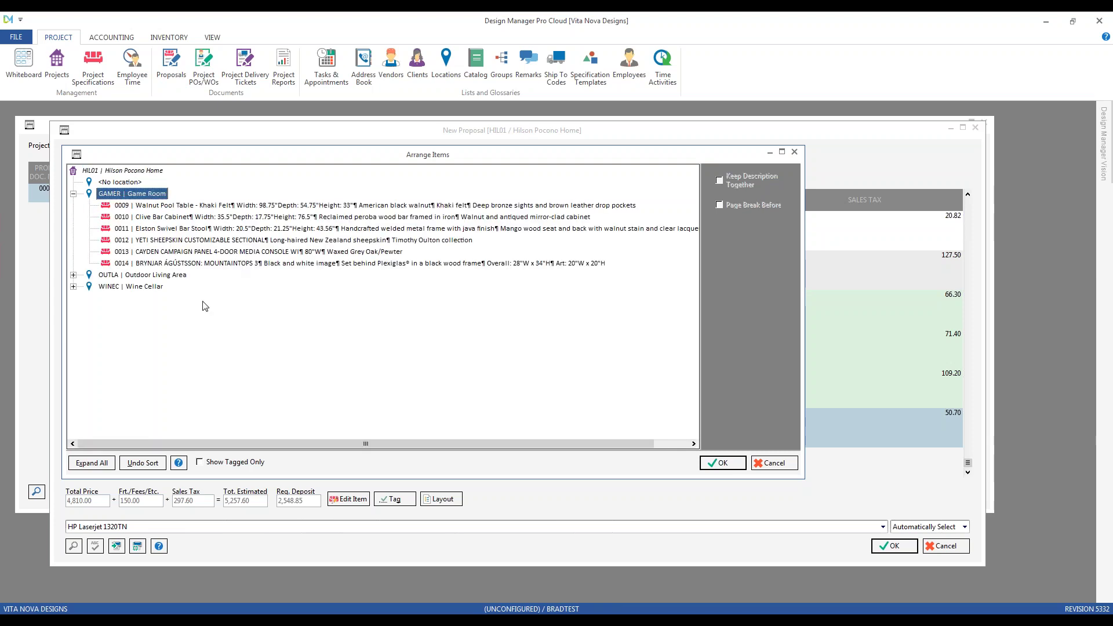
pyautogui.click(100, 465)
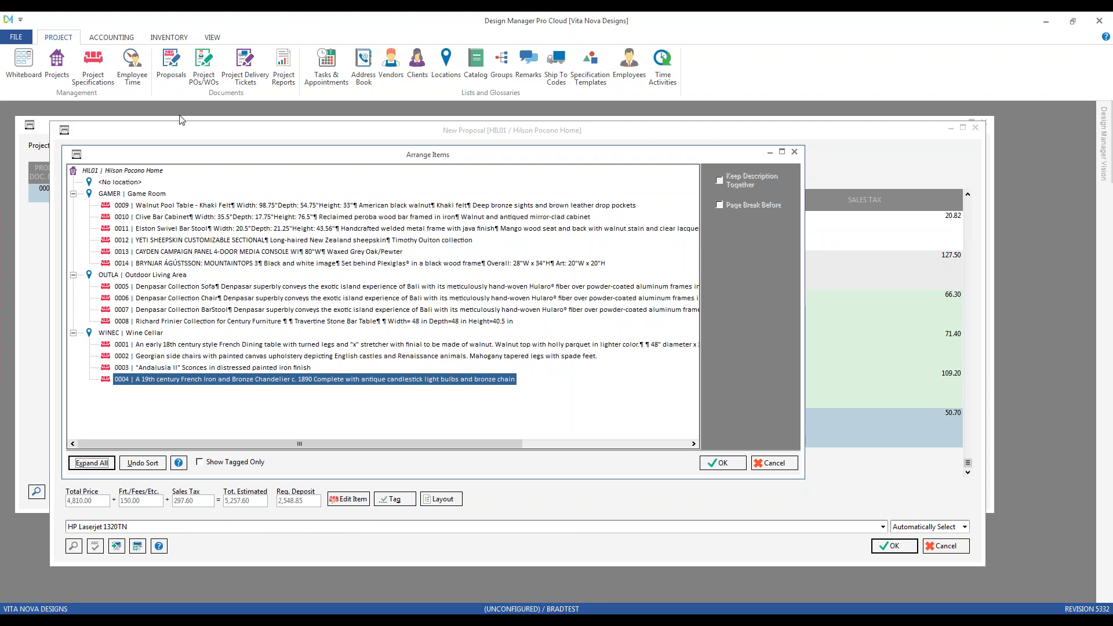
pyautogui.moveTo(186, 160); pyautogui.dragTo(284, 172)
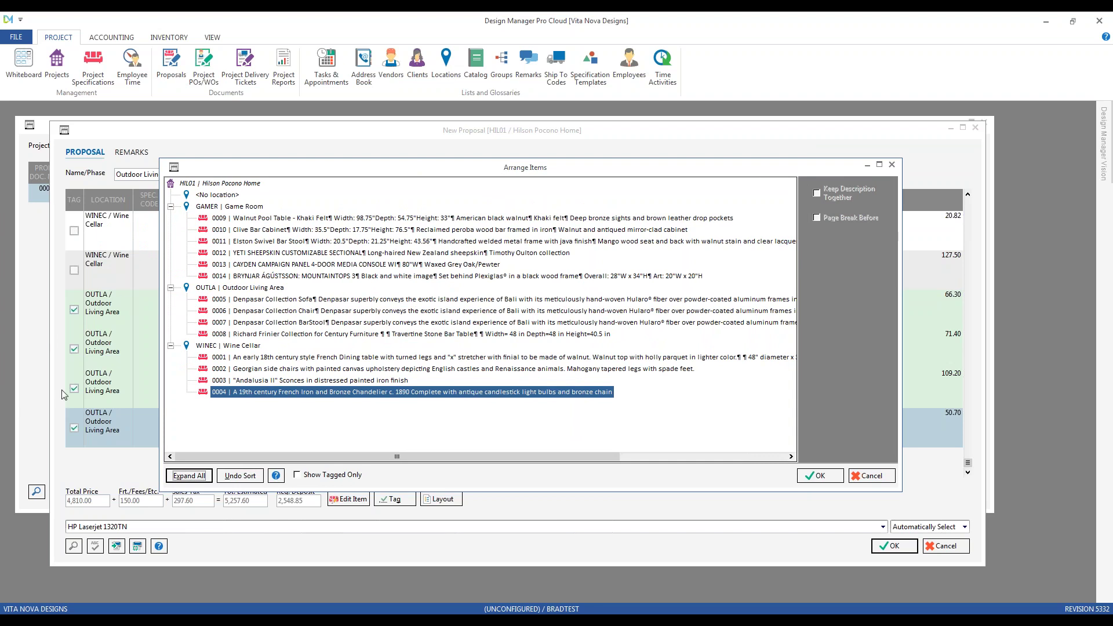
pyautogui.moveTo(218, 166); pyautogui.dragTo(143, 142)
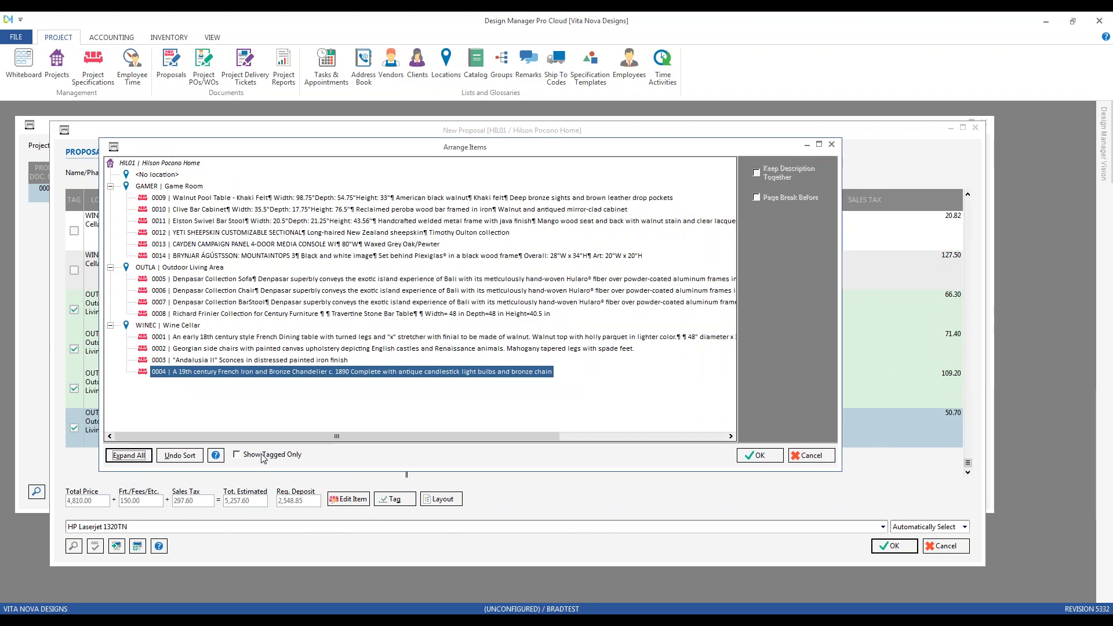
pyautogui.click(237, 454)
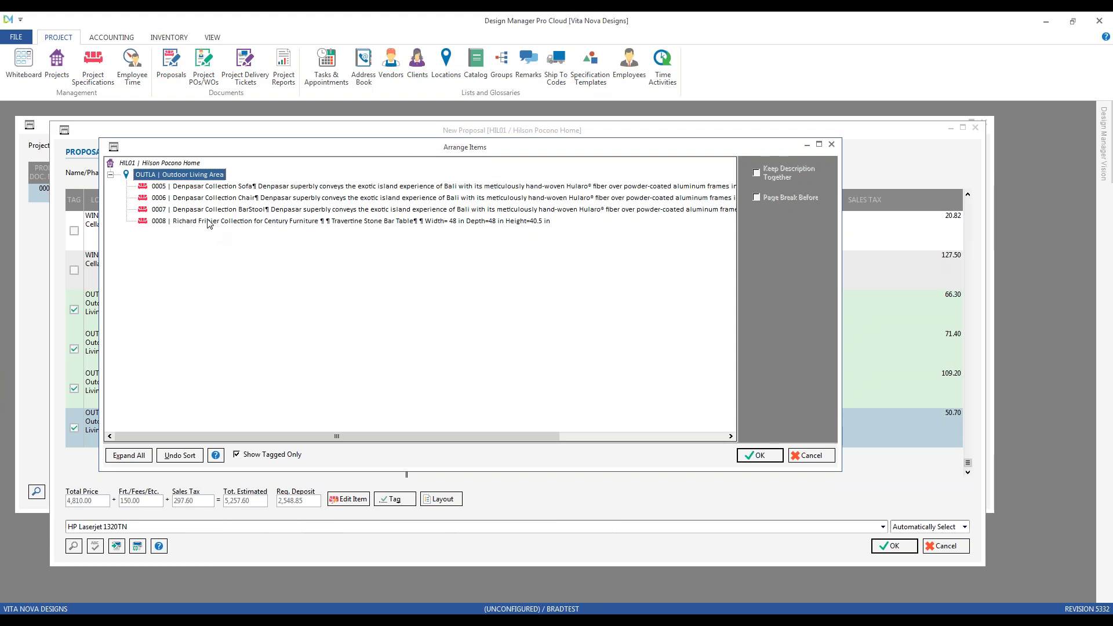
# Move item 0008, the Travertine Stone Bar Table, above the other Outdoor Living Area items.
pyautogui.click(209, 222)
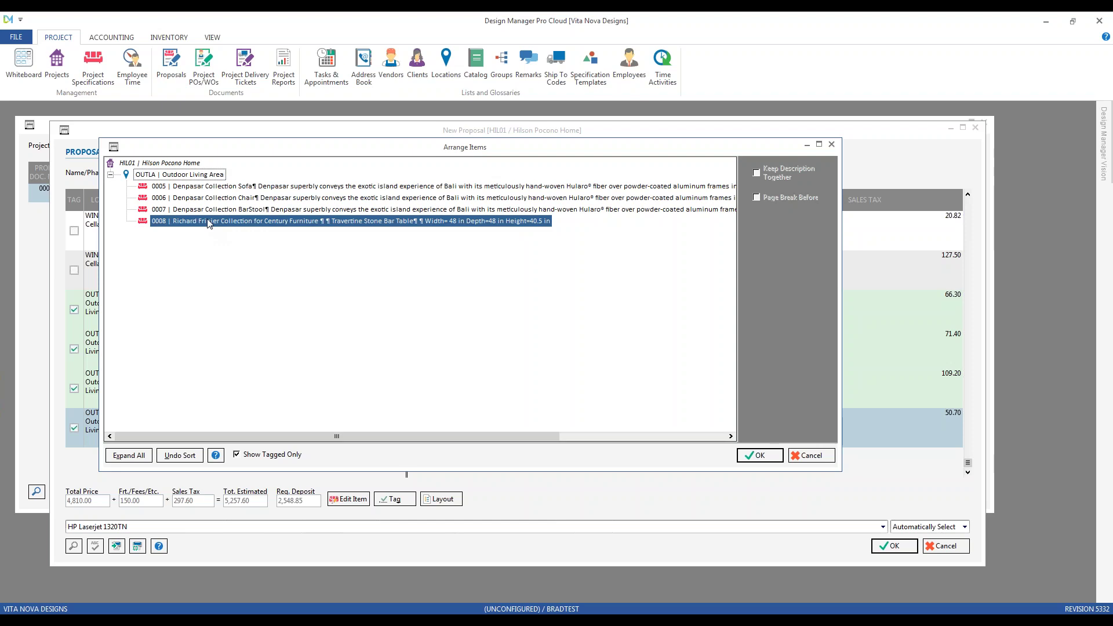
pyautogui.press('Up')
pyautogui.press('Up')
pyautogui.press('Up')
pyautogui.moveTo(209, 222); pyautogui.dragTo(211, 187)
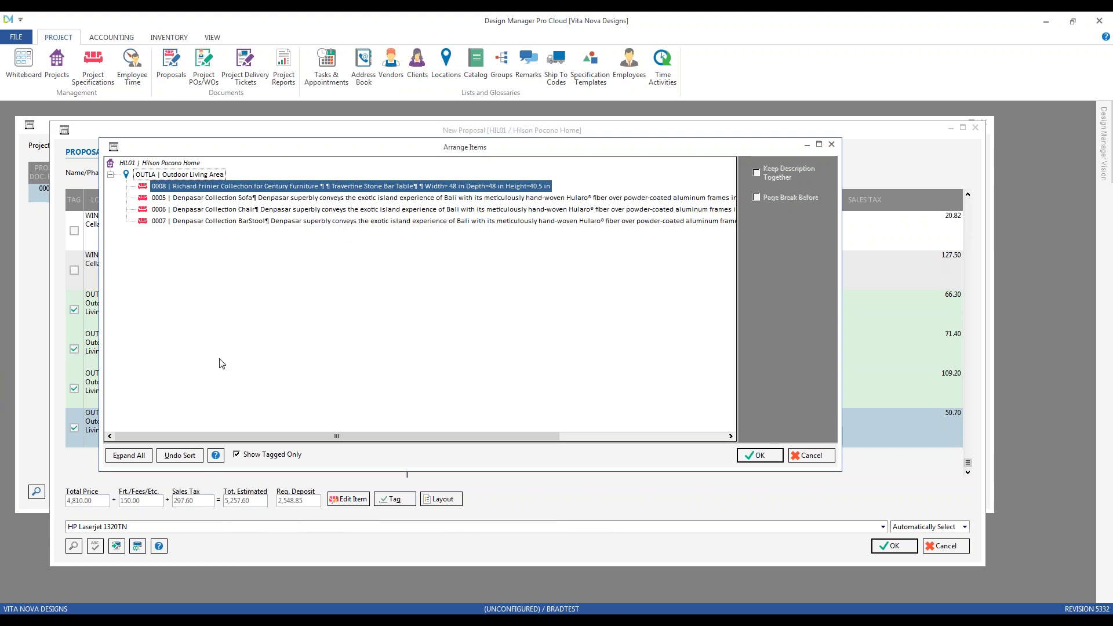
# Undo the item sort and expand the Outdoor Living Area location again.
pyautogui.click(185, 458)
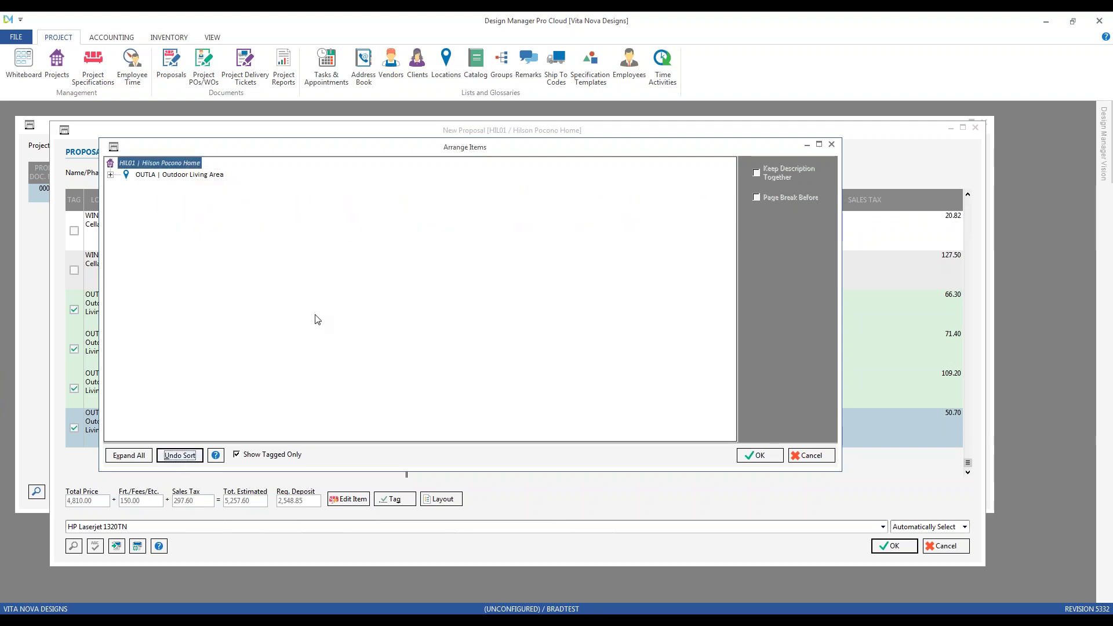
pyautogui.click(111, 177)
pyautogui.click(200, 222)
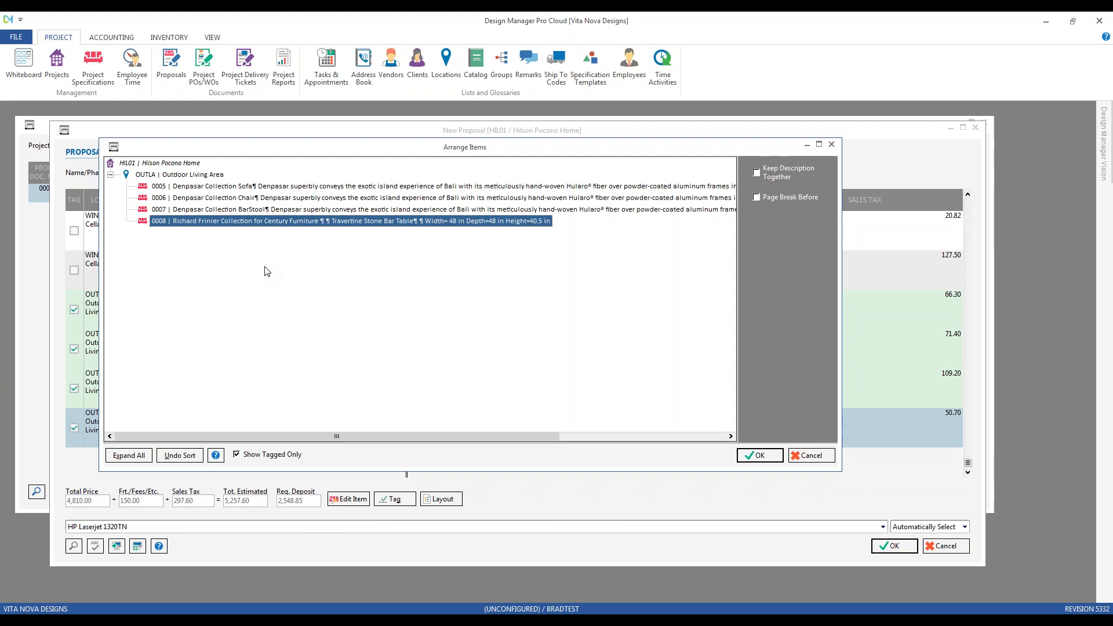
pyautogui.click(323, 188)
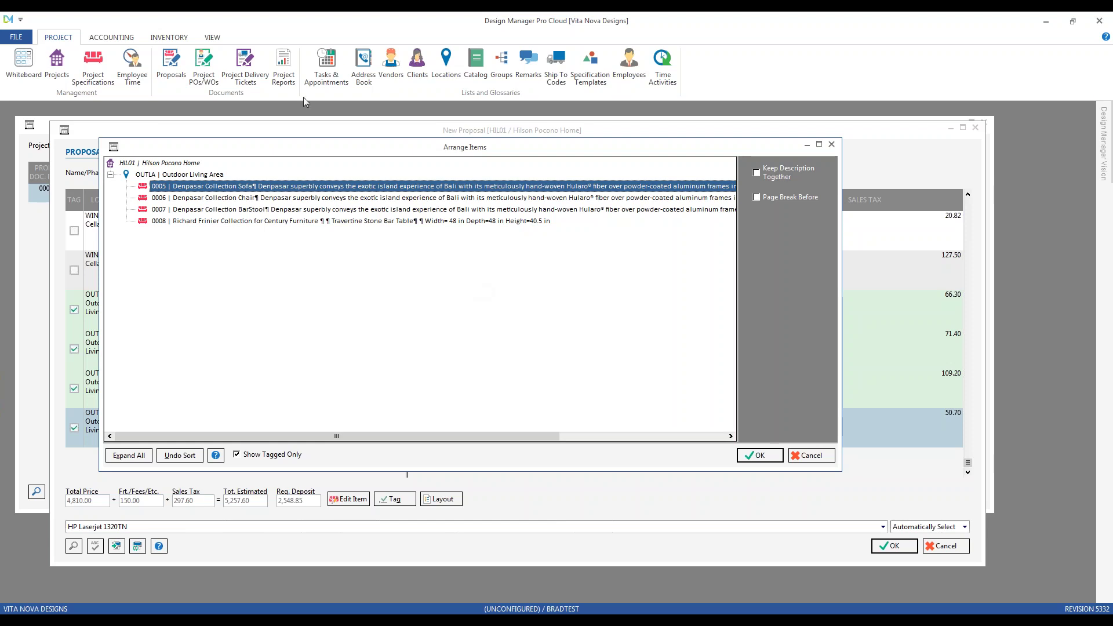
# View the Print settings in the company's advanced options, and close the company information without changes.
pyautogui.click(16, 36)
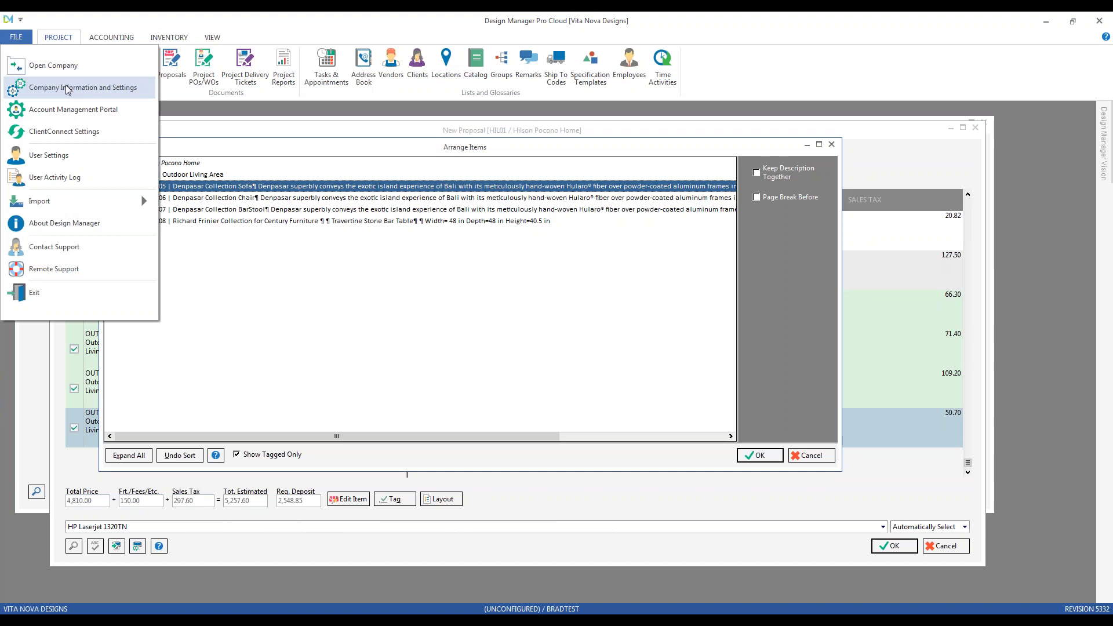
pyautogui.click(66, 89)
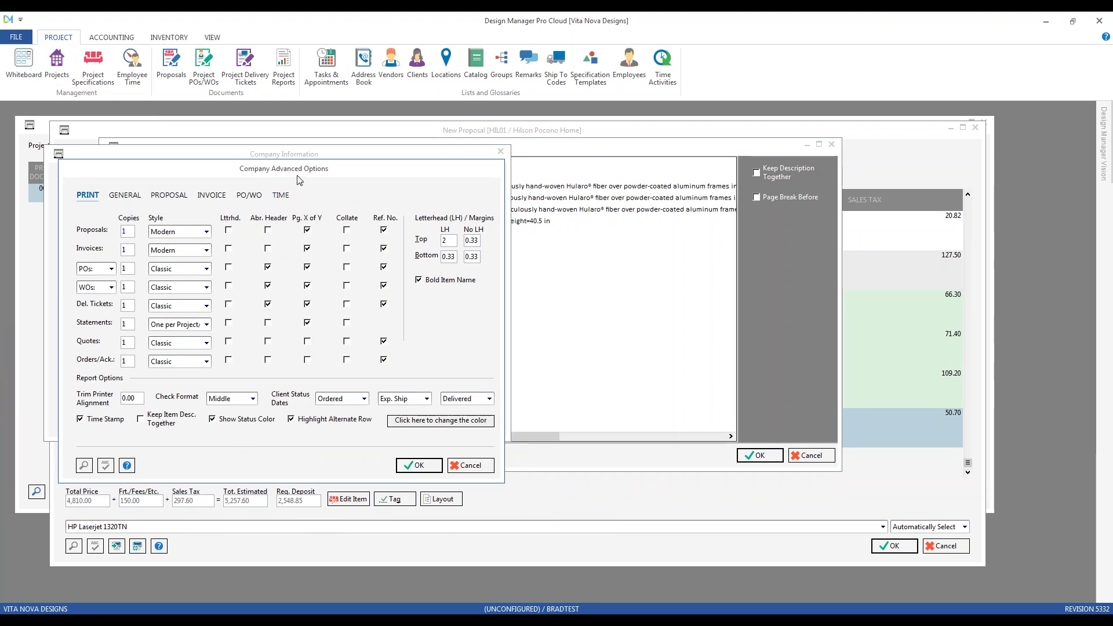
pyautogui.click(474, 465)
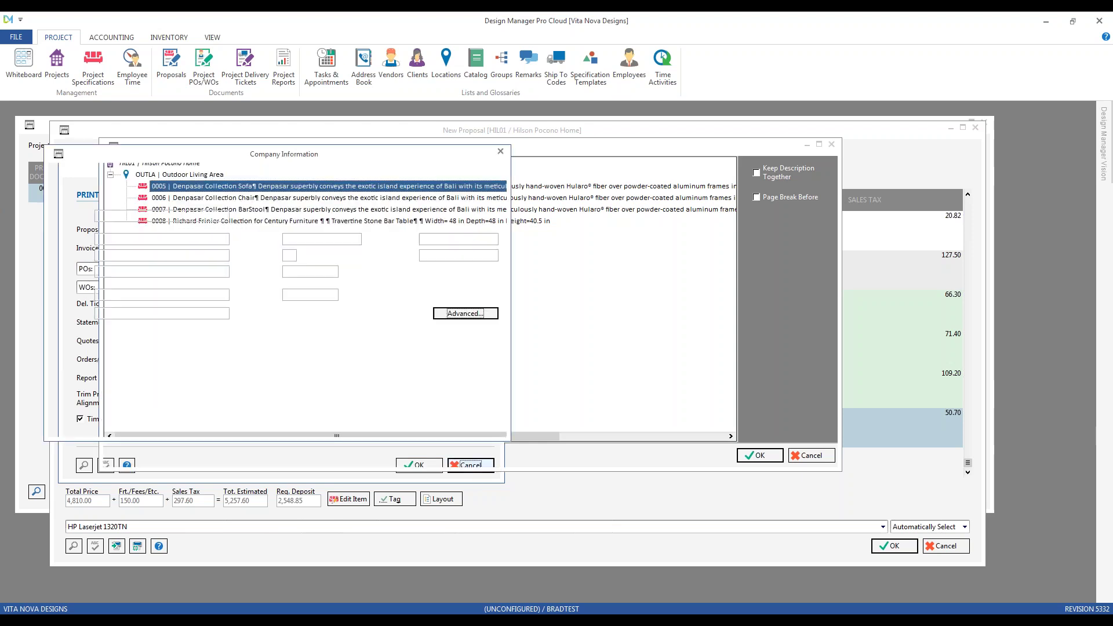
pyautogui.click(477, 425)
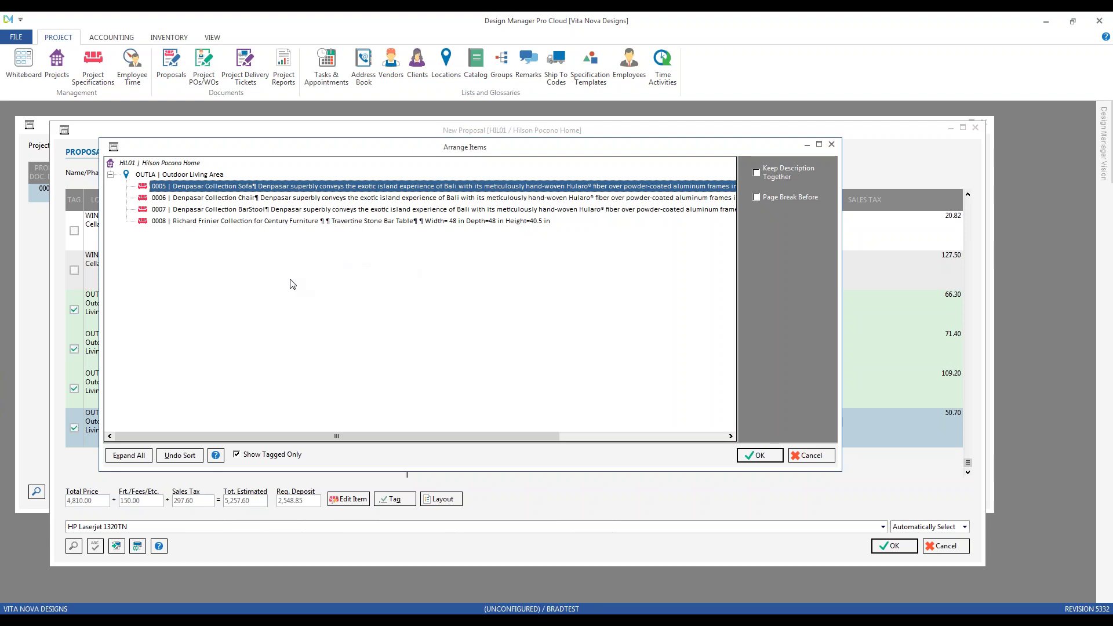
# Show untagged items in the arrangement too, expand every location, and examine the Outdoor Living Area group.
pyautogui.click(272, 458)
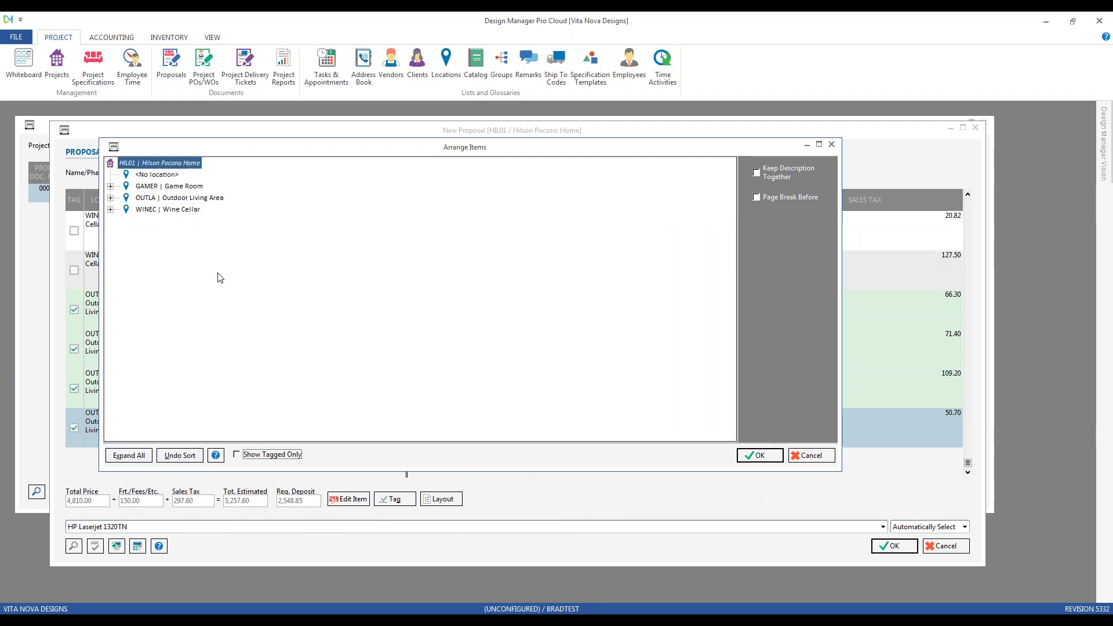
pyautogui.click(129, 455)
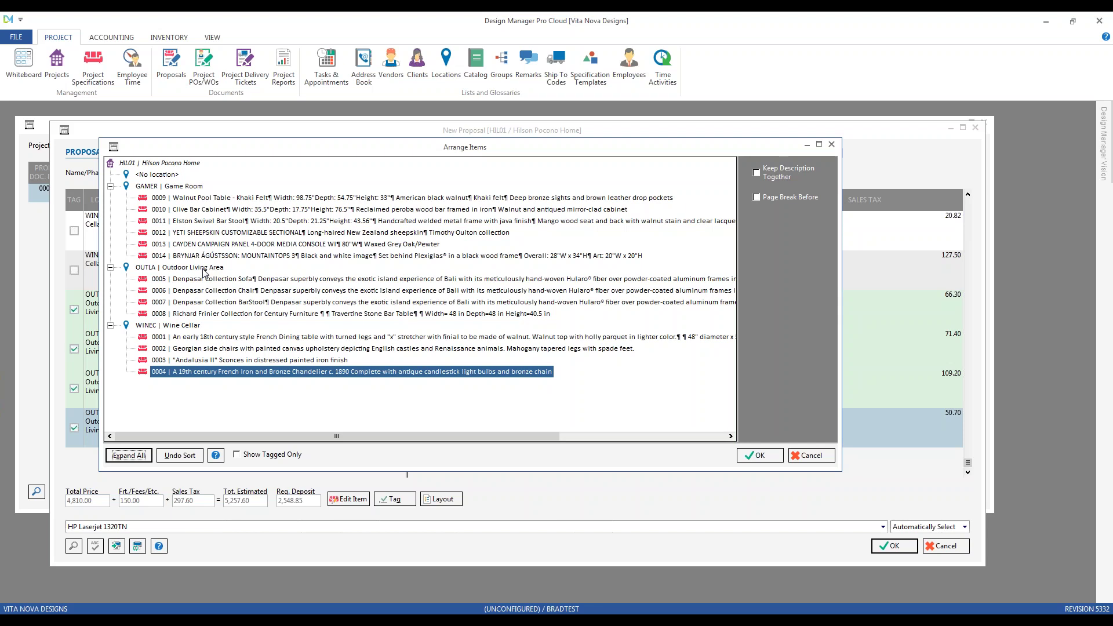
pyautogui.click(204, 271)
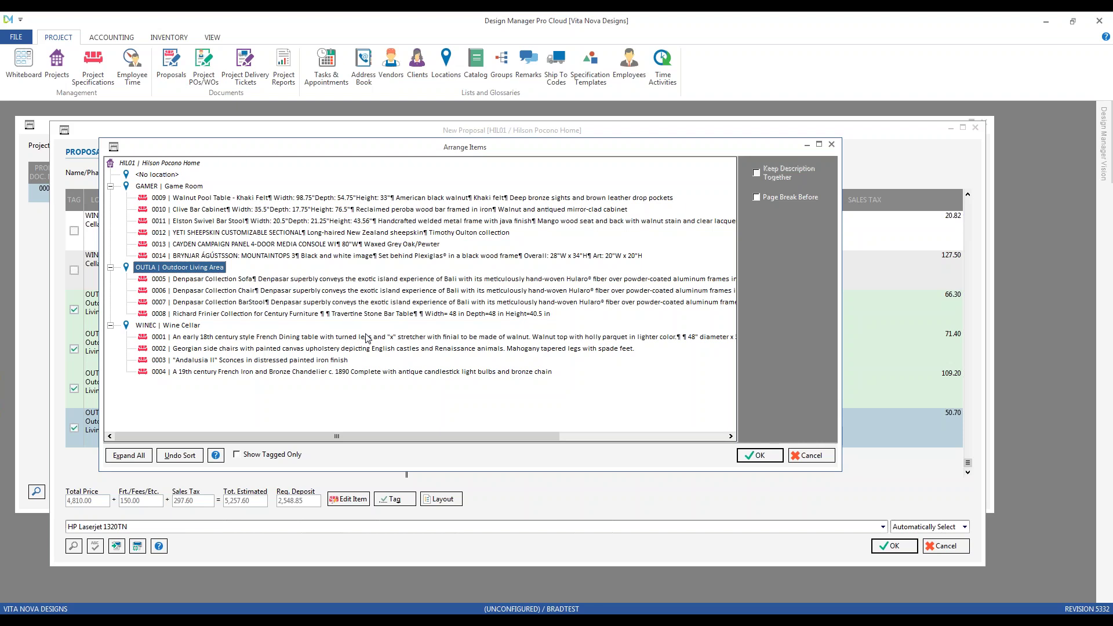
pyautogui.click(378, 281)
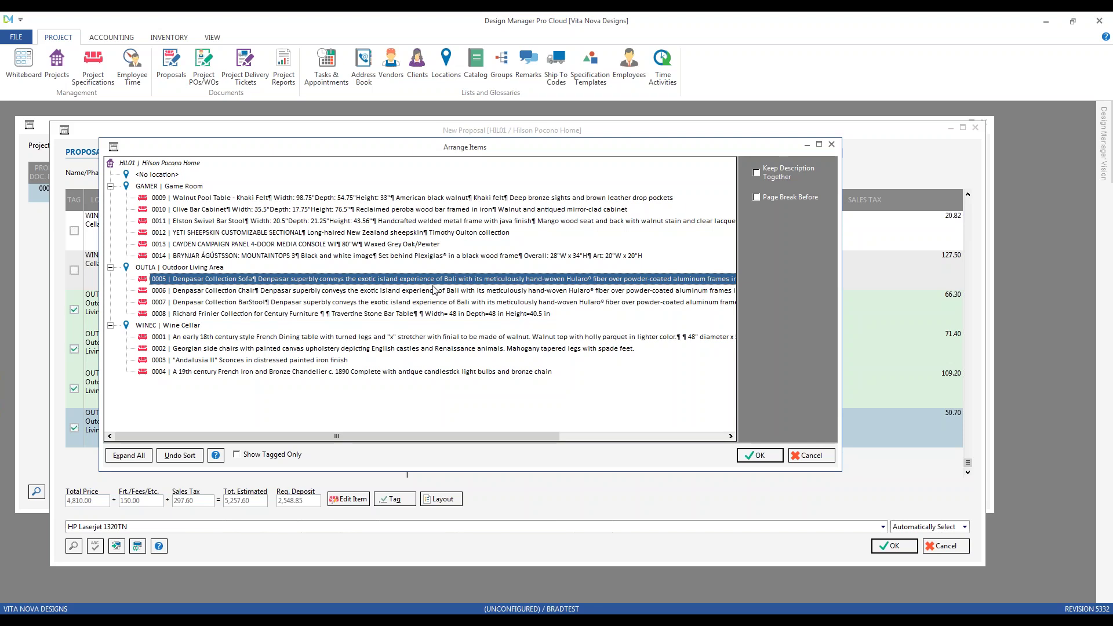
# Show tagged items only, move item 0008 to the top of Outdoor Living Area, and accept the layout.
pyautogui.click(269, 455)
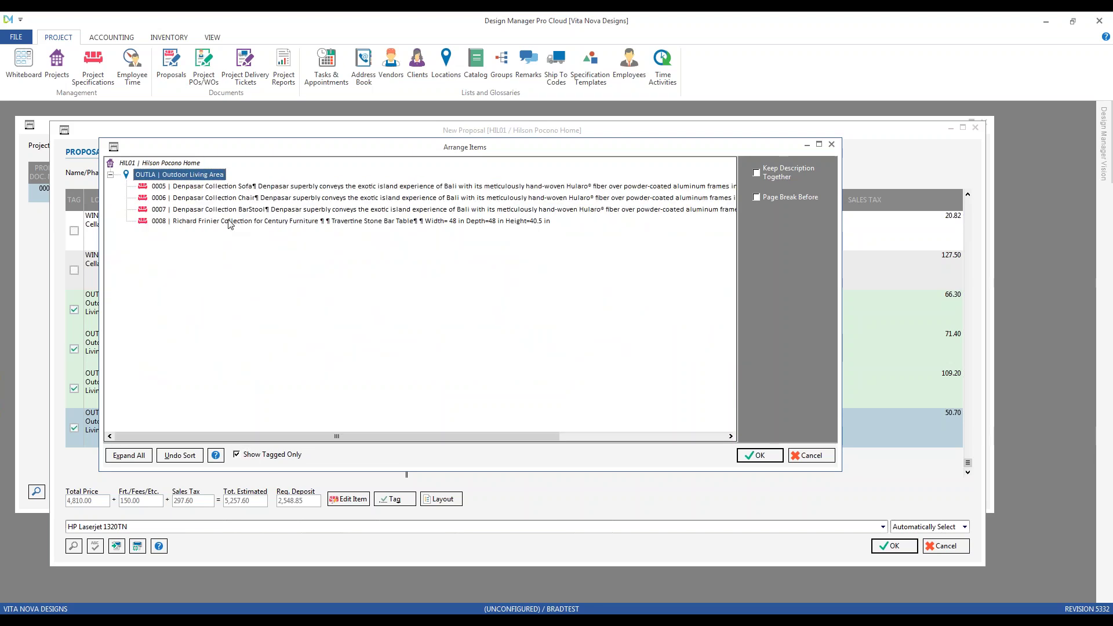
pyautogui.moveTo(190, 221); pyautogui.dragTo(190, 187)
pyautogui.click(760, 456)
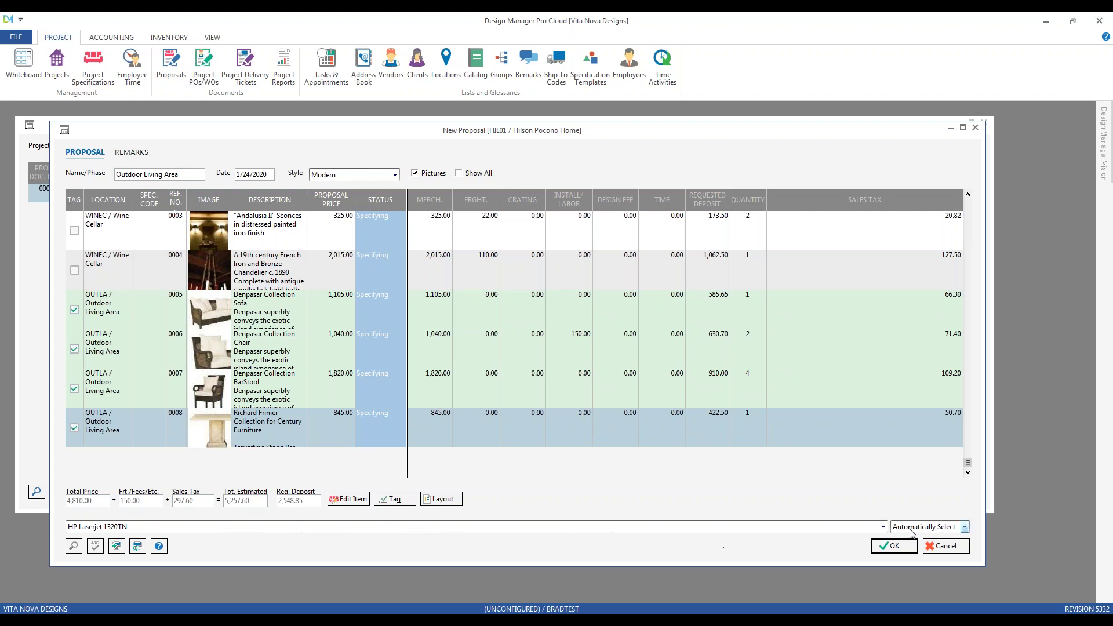
# Generate the proposal with HP Laserjet 1320TN kept as the printer, and review the first page of its print preview.
pyautogui.click(883, 527)
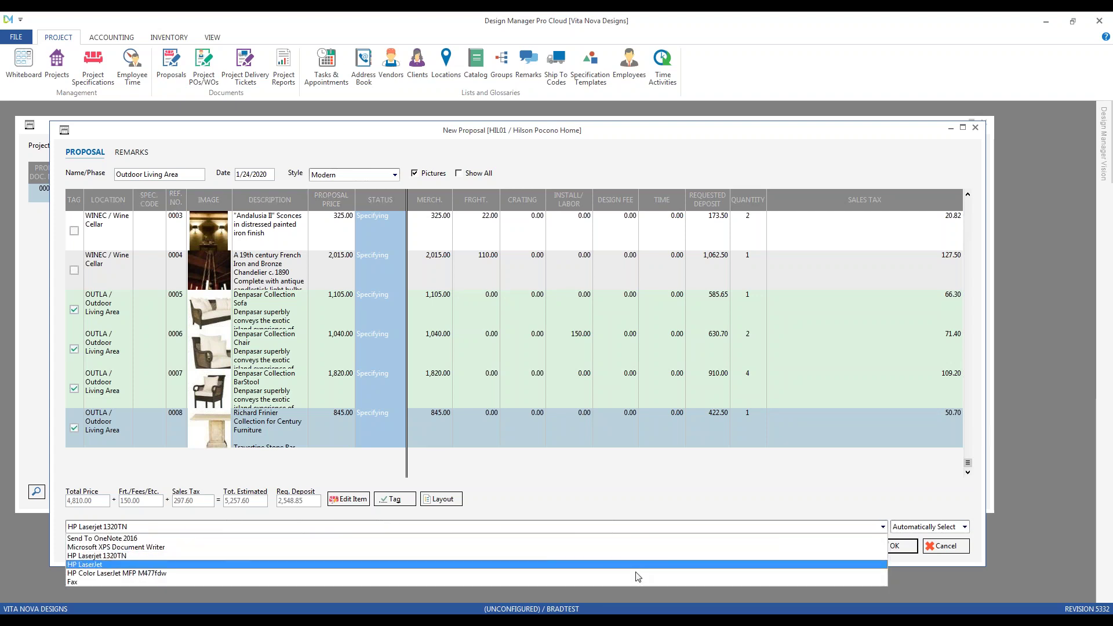
pyautogui.click(645, 527)
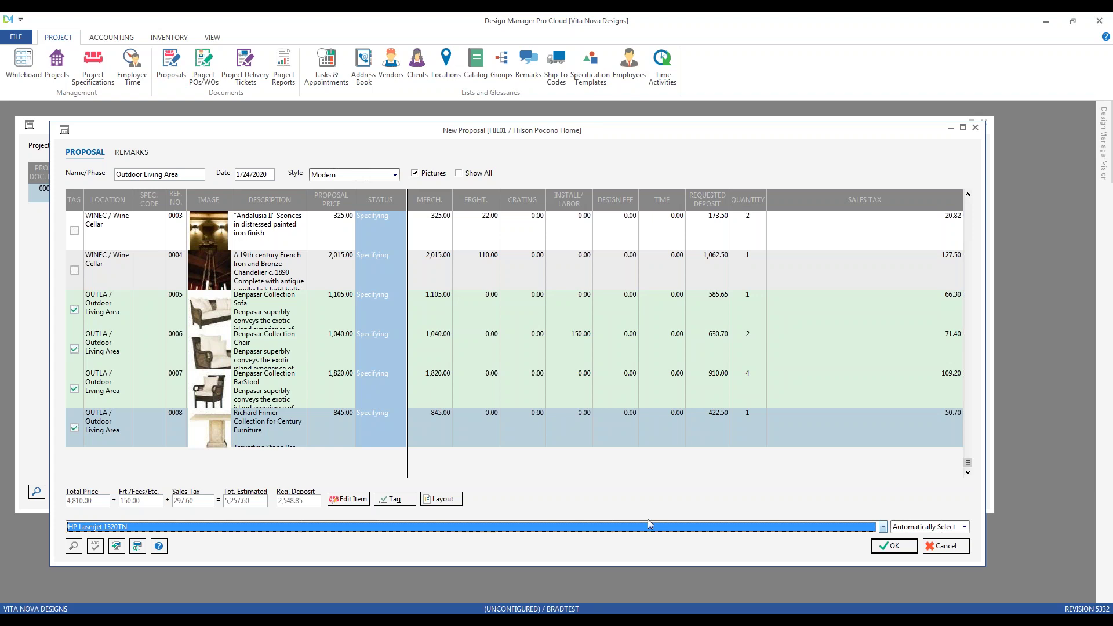
pyautogui.click(893, 546)
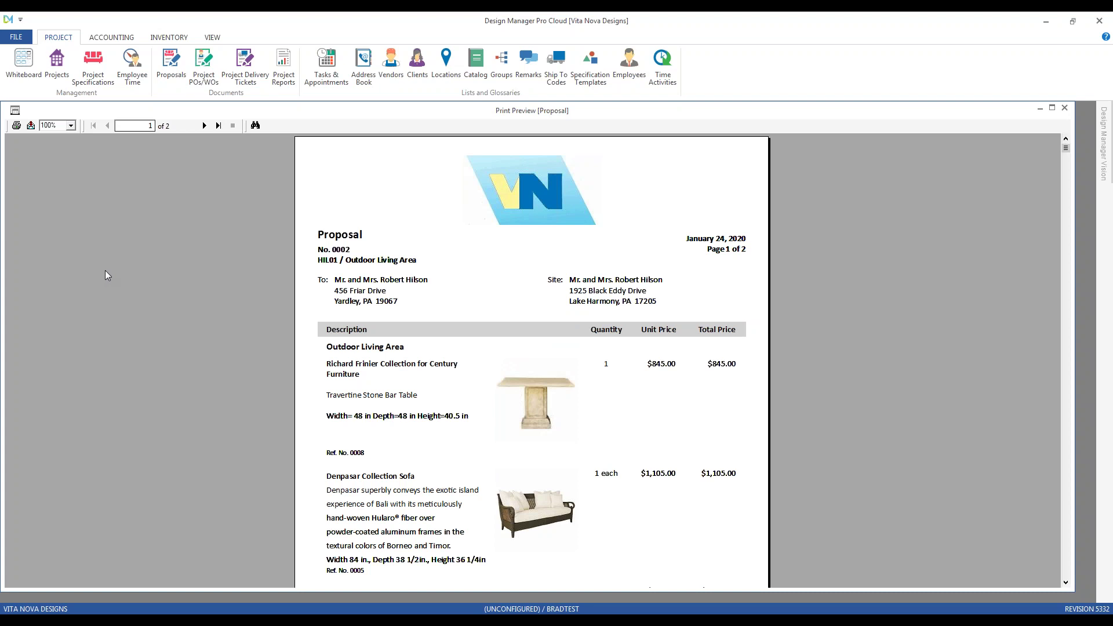
pyautogui.scroll(-3, 160, 281)
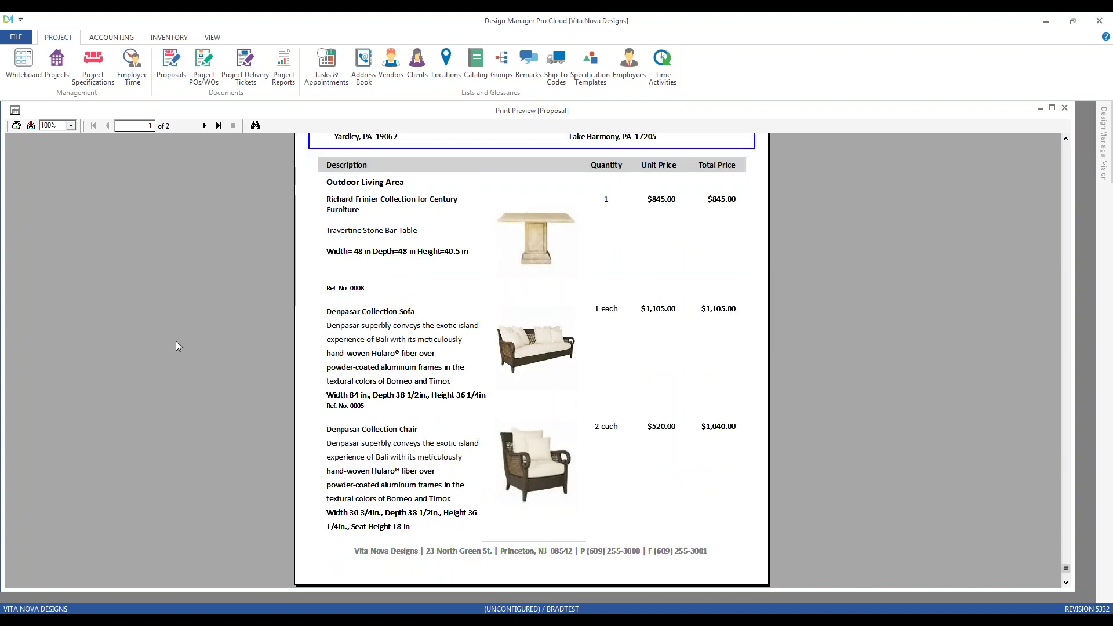
pyautogui.scroll(3, 175, 342)
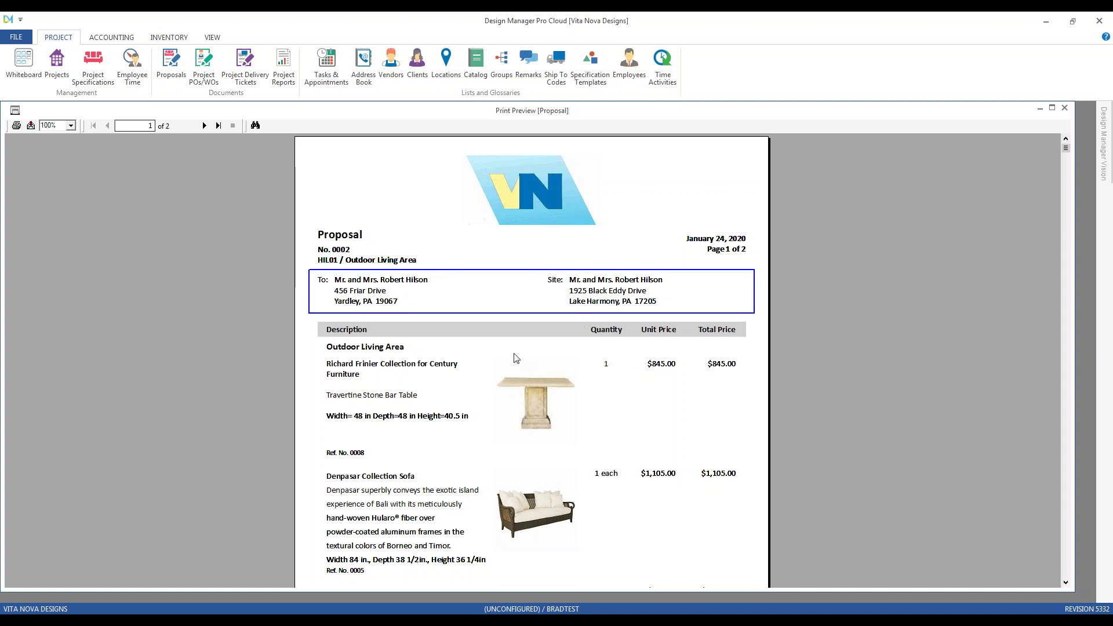
pyautogui.scroll(-1, 516, 358)
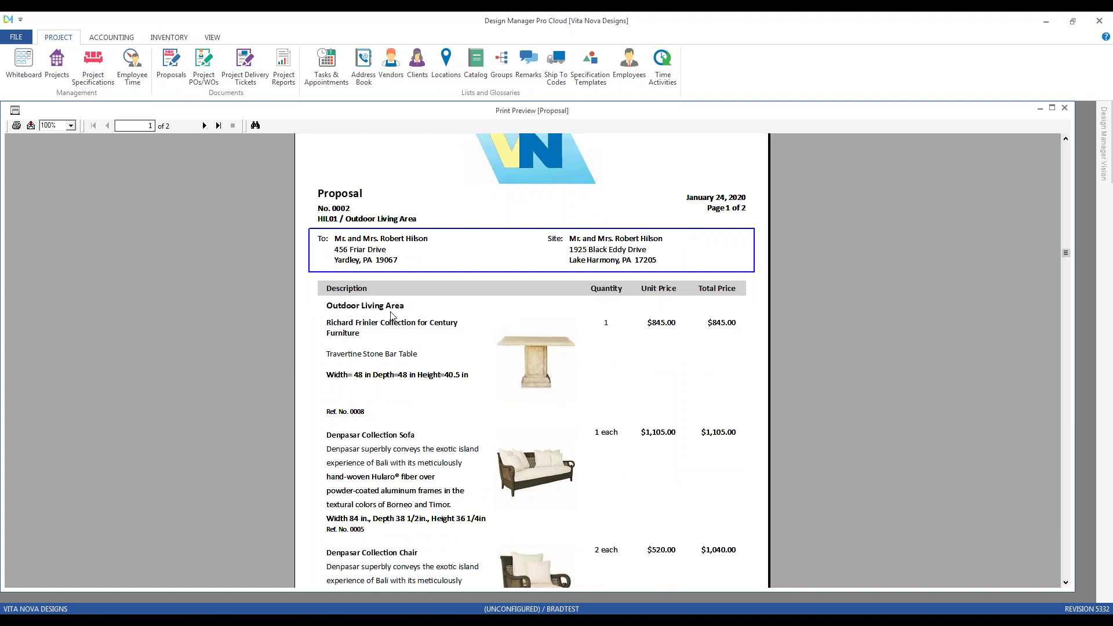
# Review the remaining items of the Outdoor Living Area proposal, and the totals, closing remarks and signature lines on page 2.
pyautogui.scroll(-2, 429, 343)
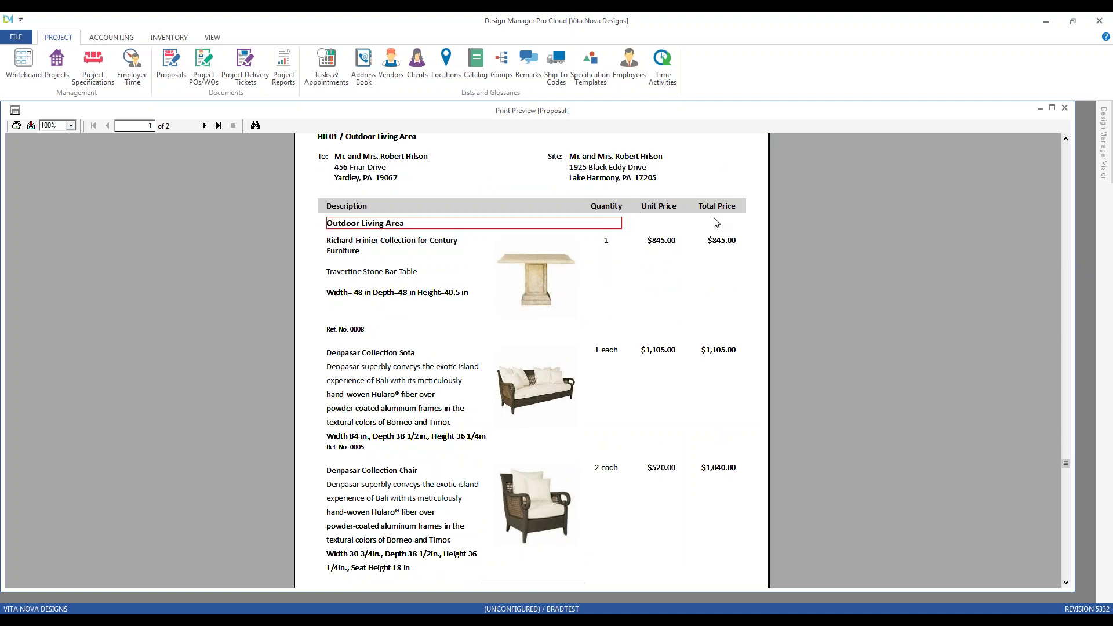
pyautogui.click(204, 125)
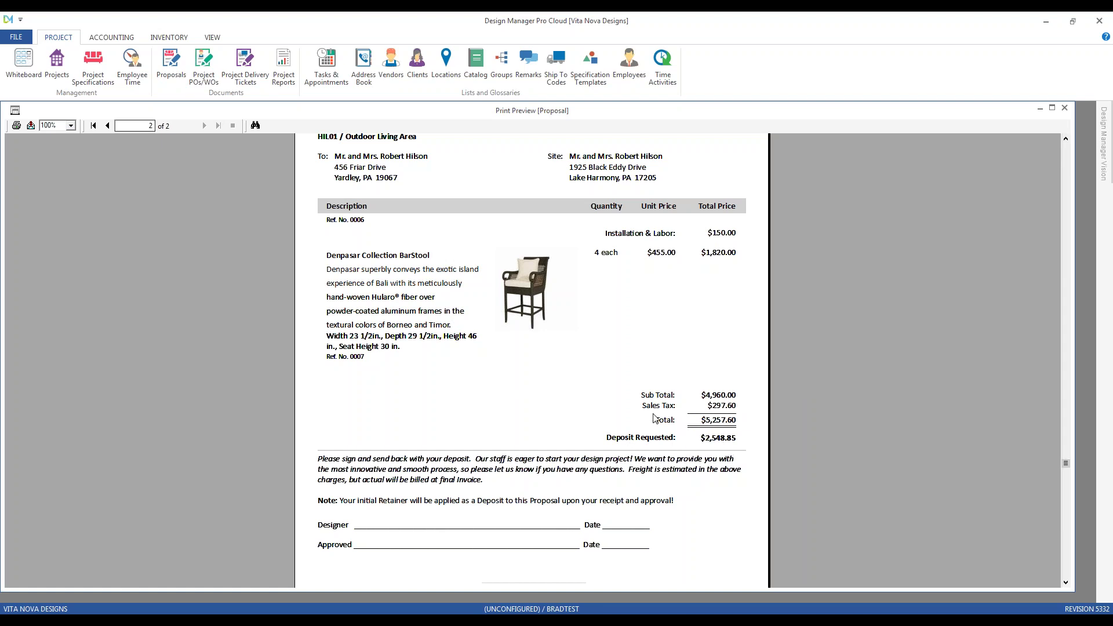
pyautogui.click(598, 484)
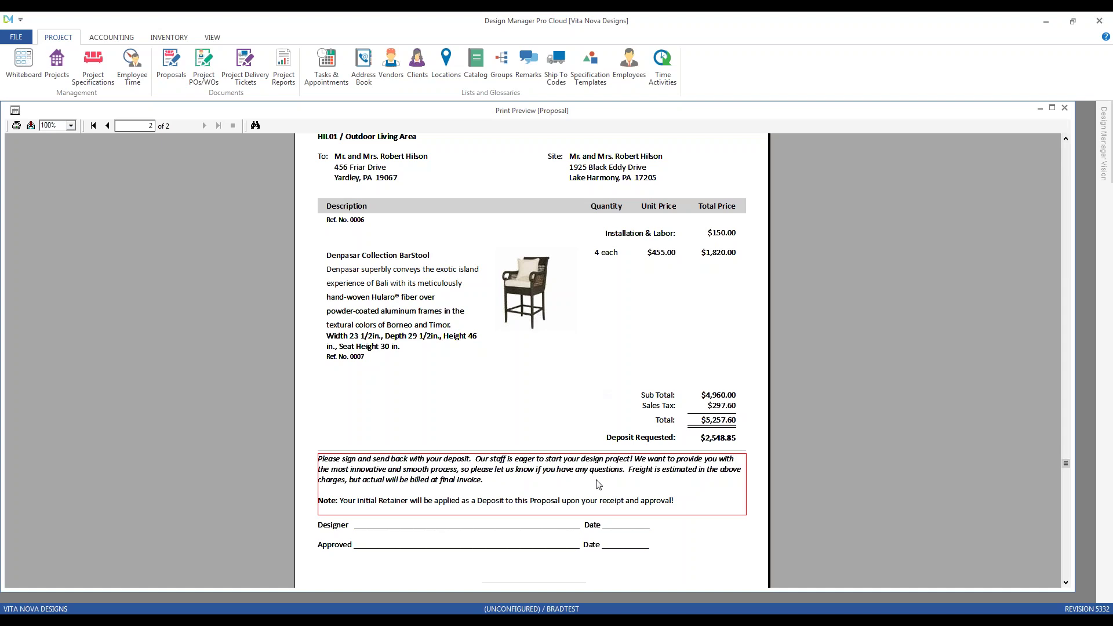
pyautogui.click(423, 544)
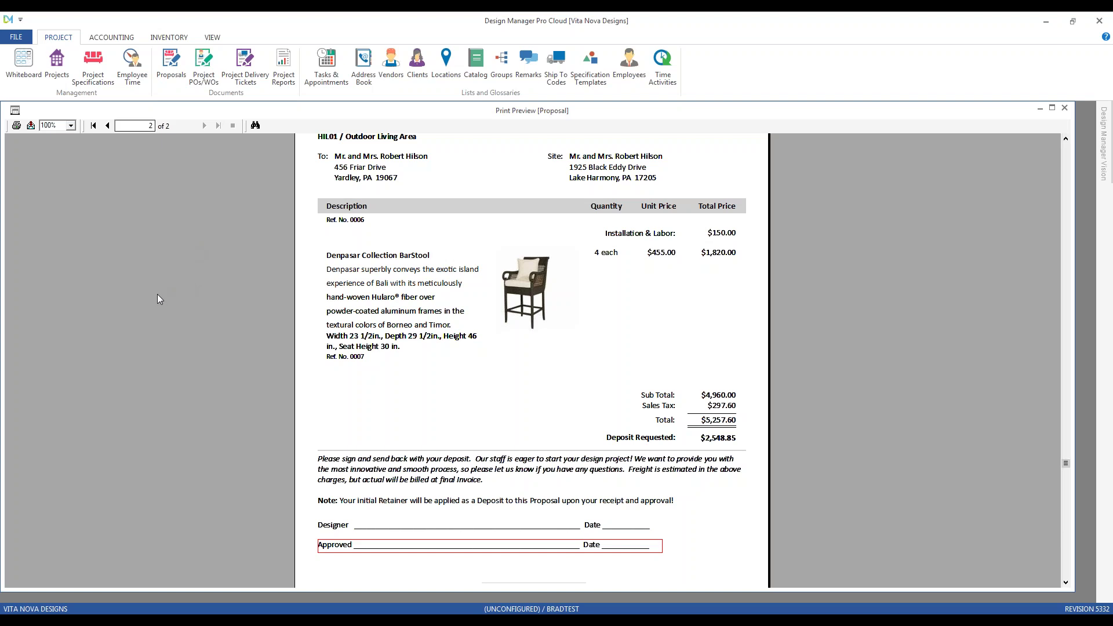
# View the email form for the proposal and the export option, cancelling both without sending or exporting anything.
pyautogui.click(31, 126)
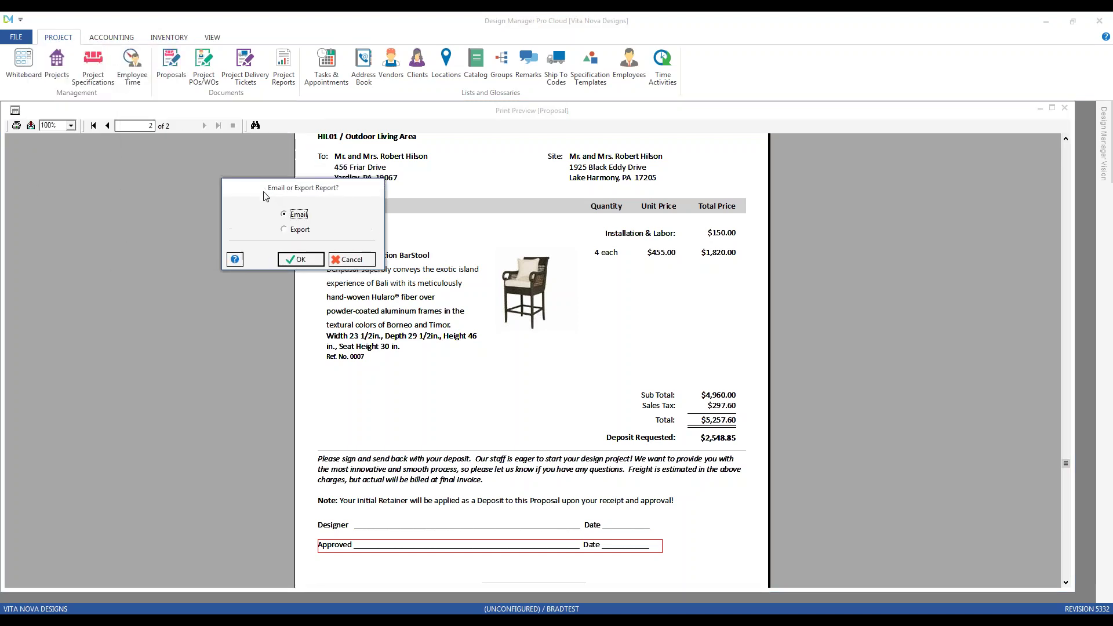
pyautogui.click(300, 257)
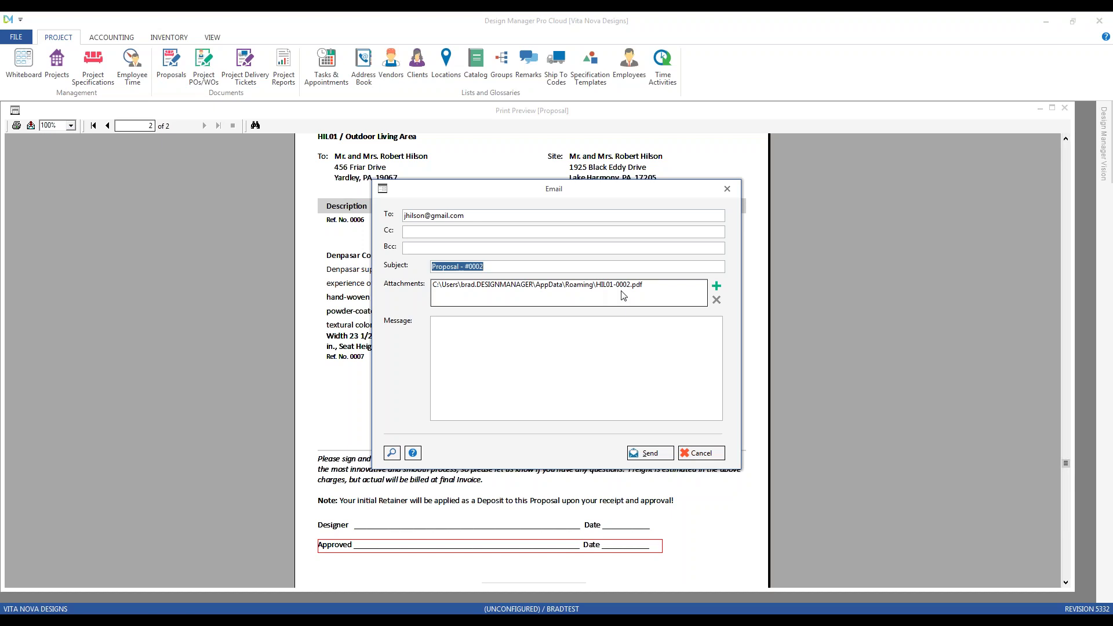
pyautogui.click(702, 453)
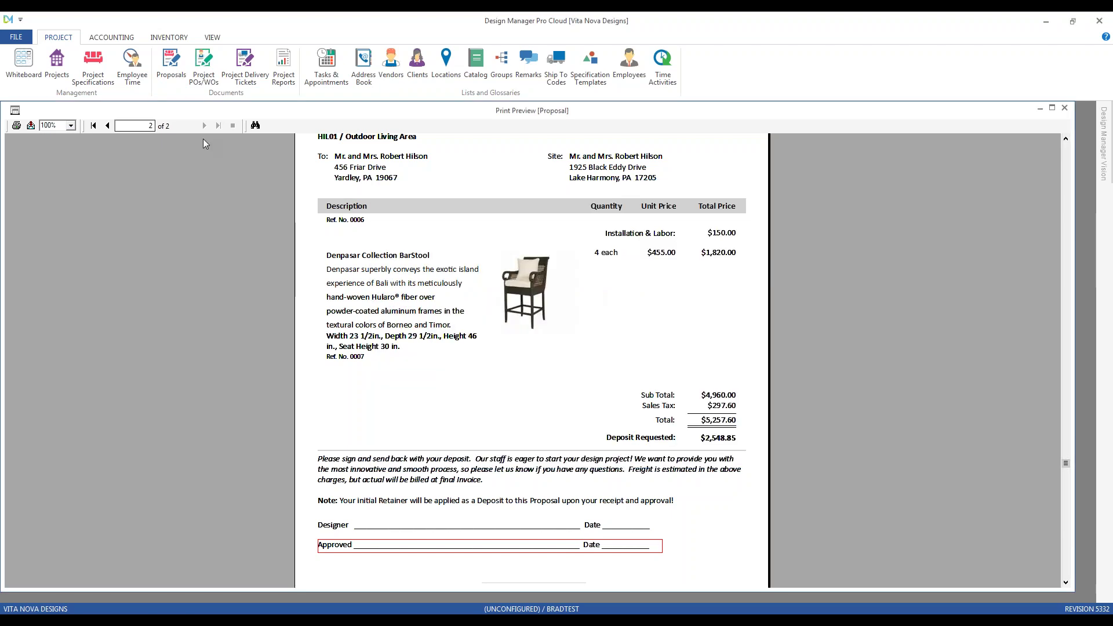
pyautogui.click(30, 125)
pyautogui.click(110, 106)
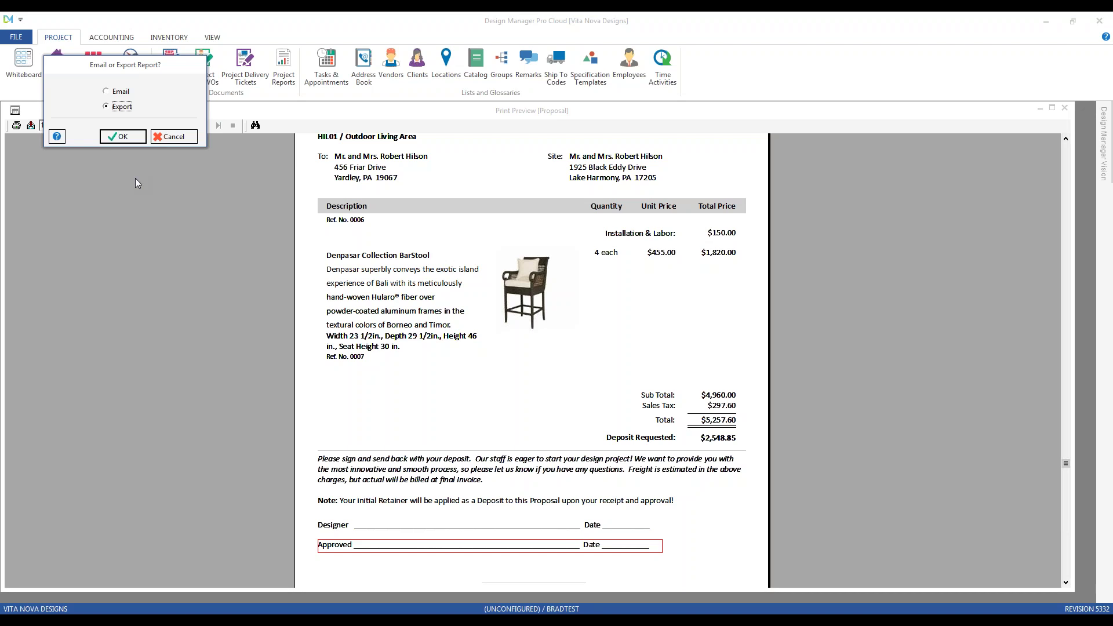
pyautogui.click(190, 137)
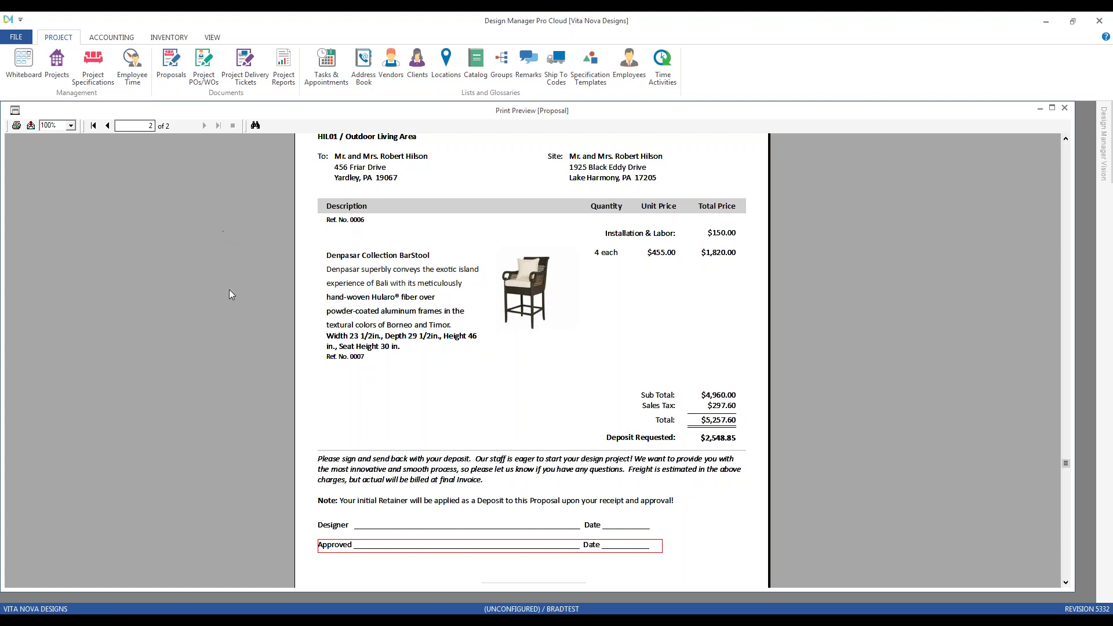
# Close the print preview and accept the Outdoor Living Area proposal.
pyautogui.click(1065, 108)
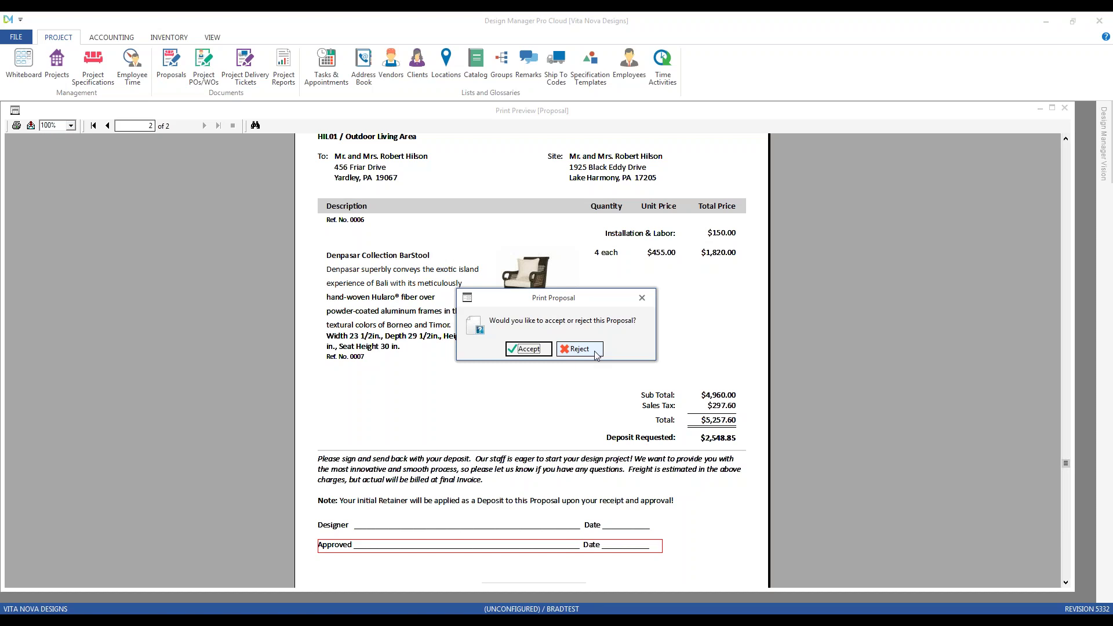
pyautogui.click(528, 349)
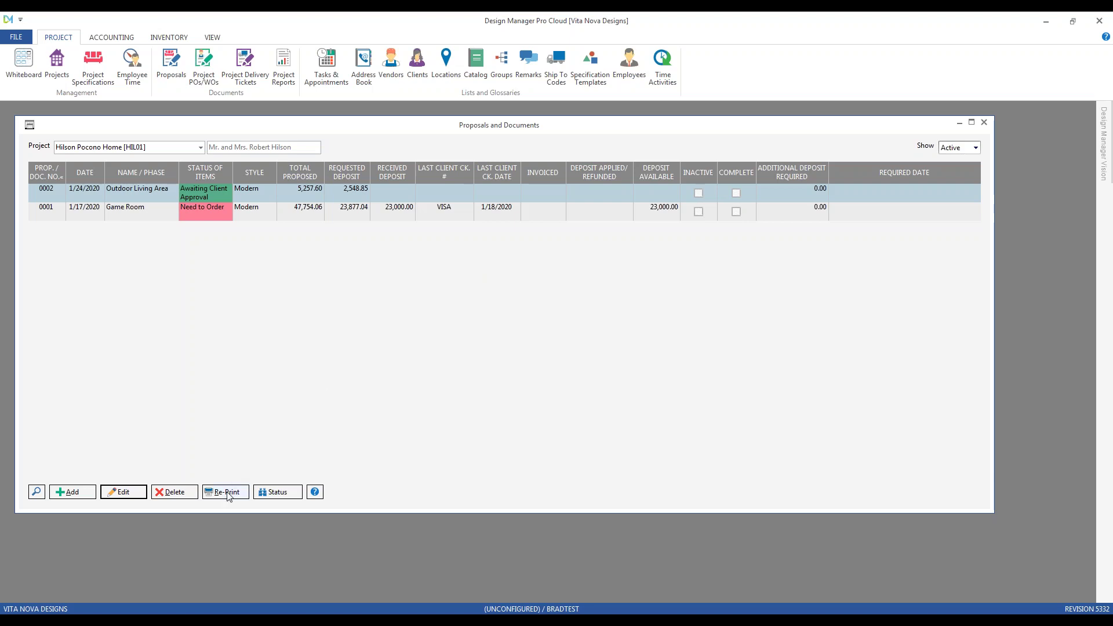
# Switch the proposals list to the Pennington Home project (CAR01).
pyautogui.click(168, 147)
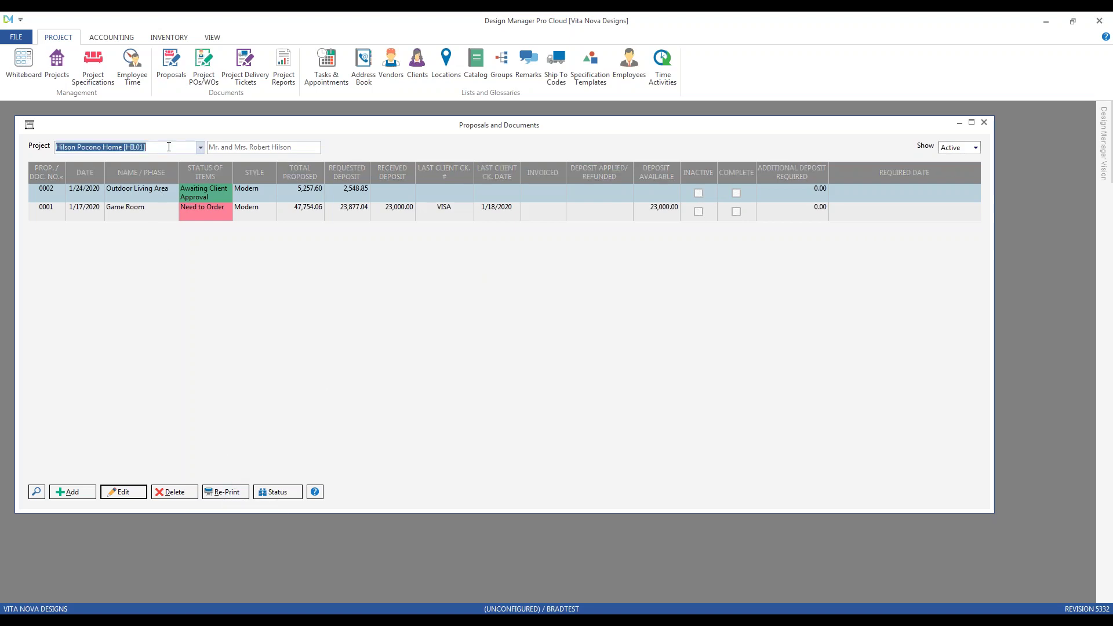
pyautogui.write('ch')
pyautogui.press('Down')
pyautogui.press('Down')
pyautogui.press('Return')
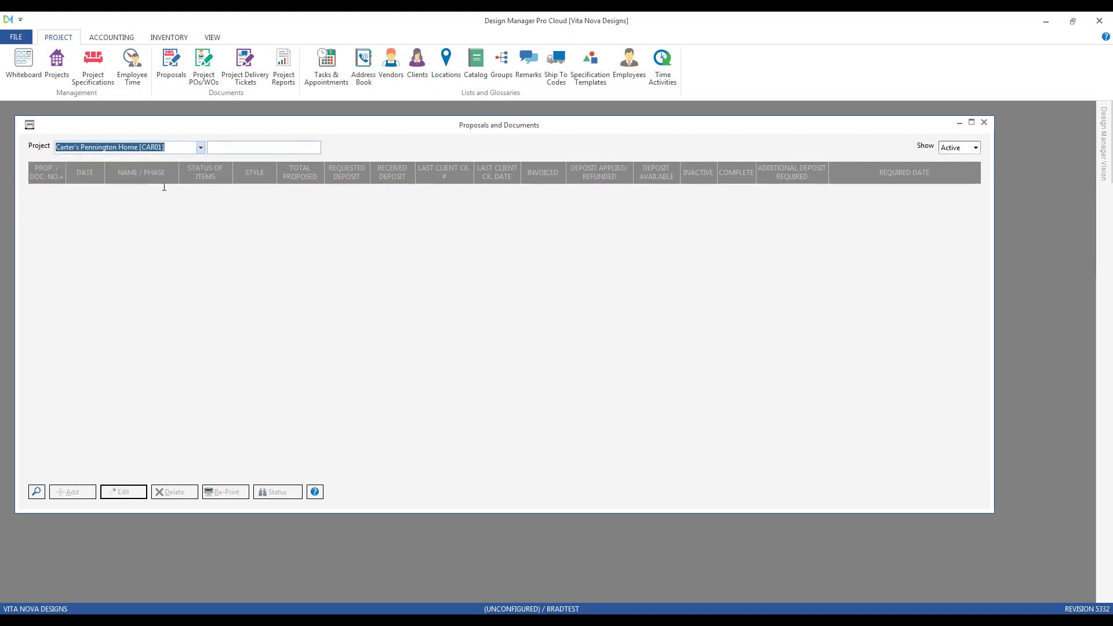
# Open the re-print options for proposal 0001, Master Bedroom and Wine Cellar, and view the styles, keeping Modern and Update Style enabled.
pyautogui.click(275, 215)
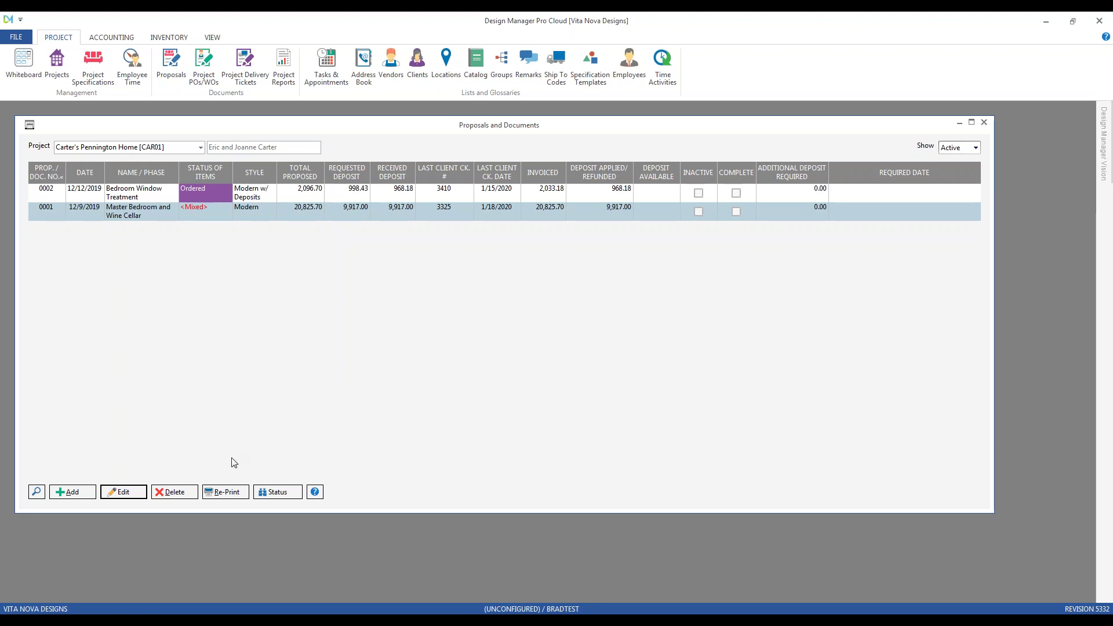
pyautogui.click(227, 492)
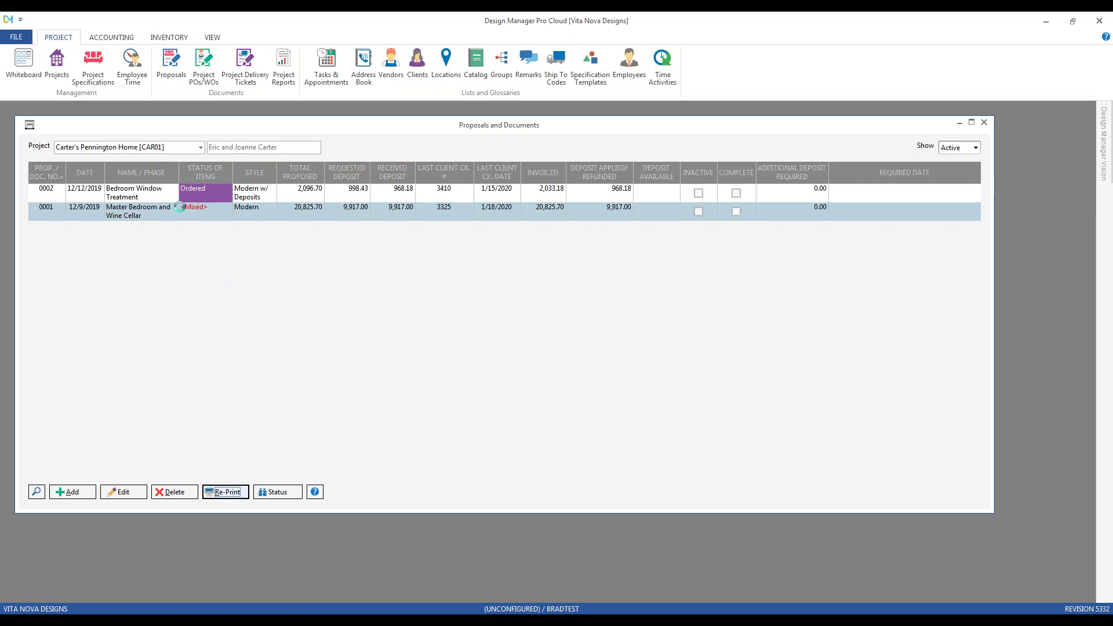
pyautogui.moveTo(211, 202); pyautogui.dragTo(299, 251)
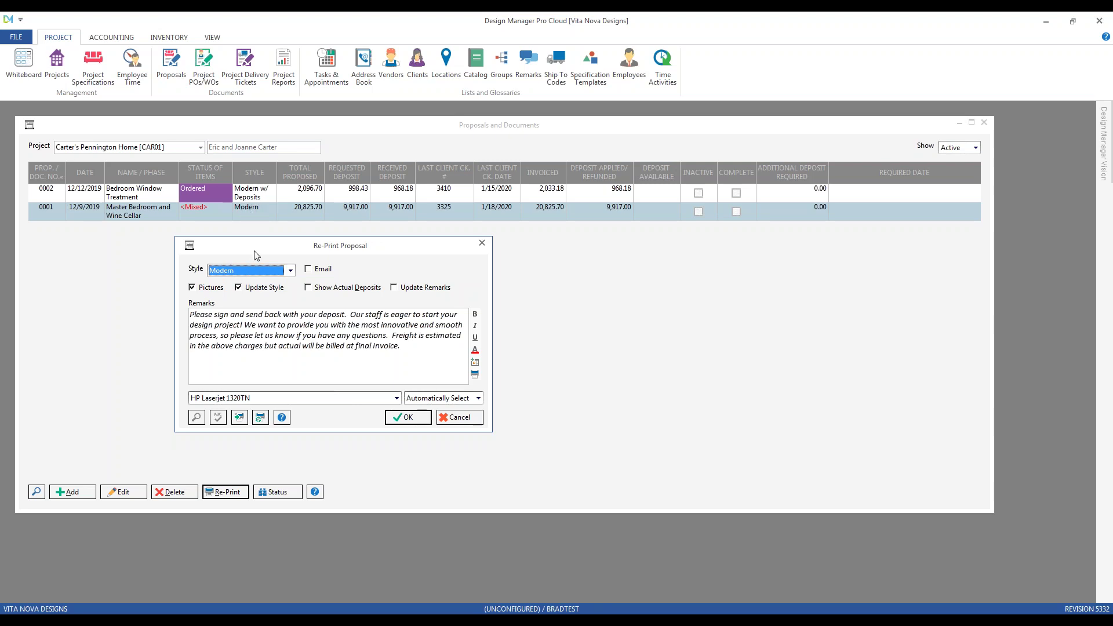
pyautogui.click(290, 271)
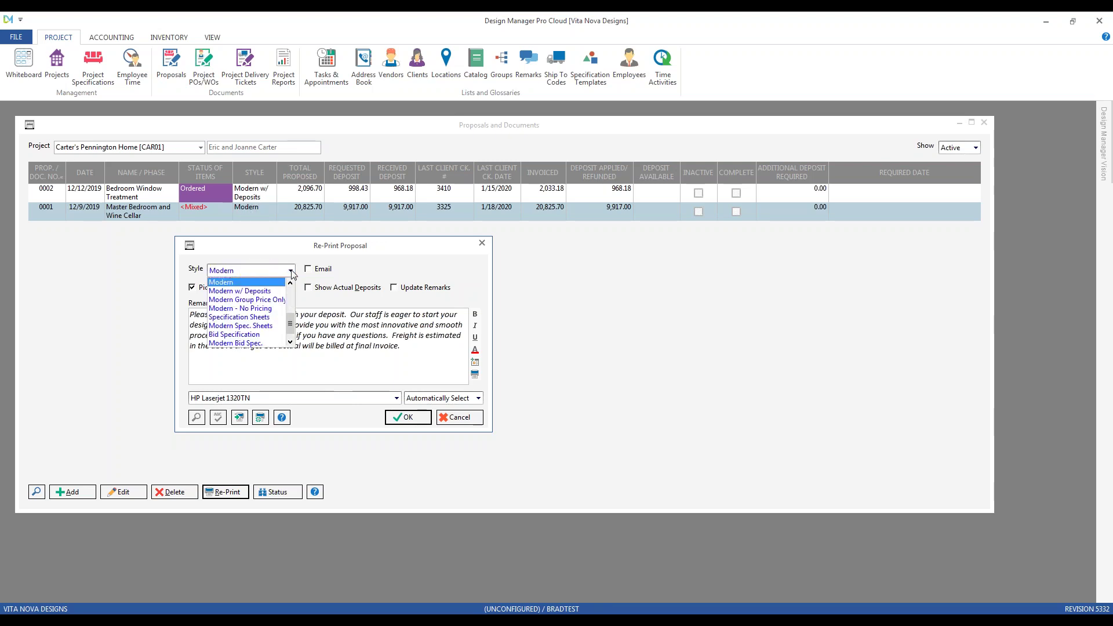
pyautogui.click(273, 256)
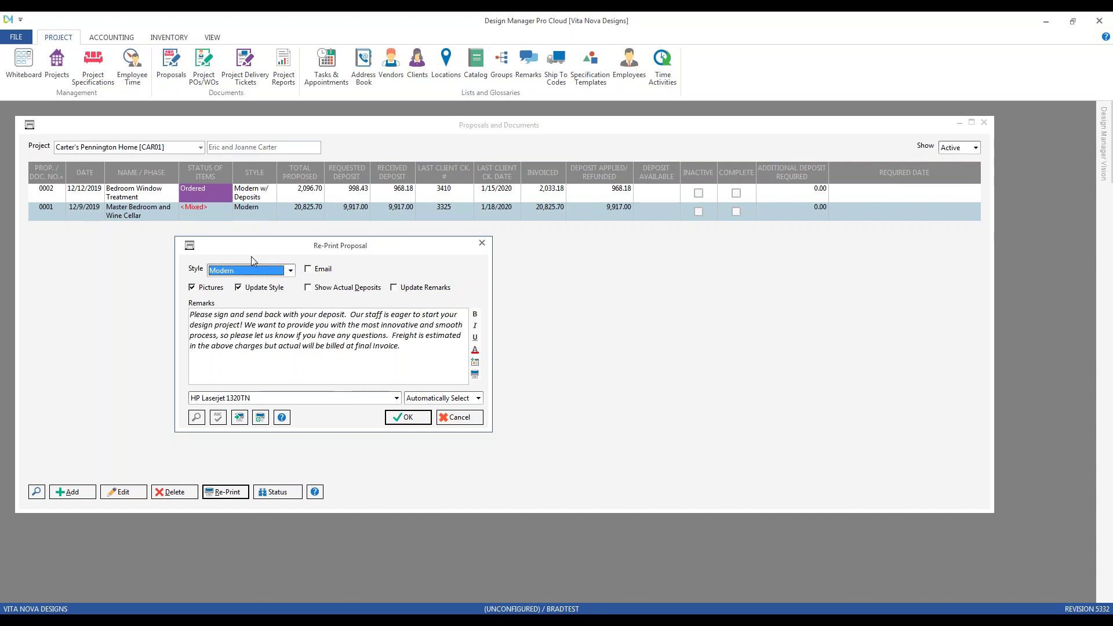
pyautogui.click(269, 291)
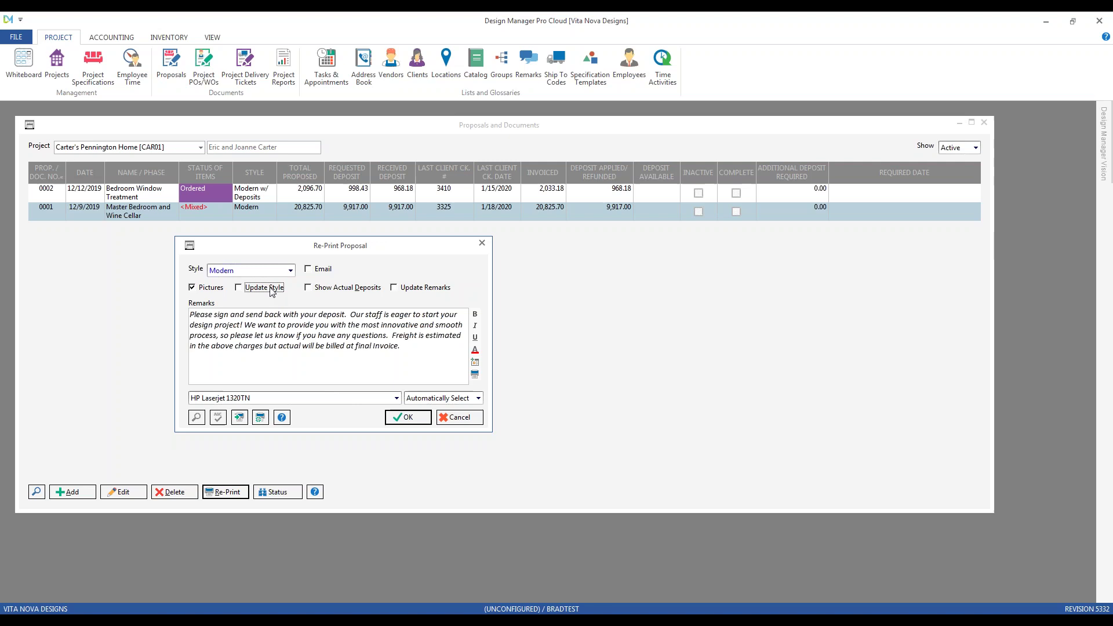
pyautogui.click(271, 290)
# In the remarks, put "Please sign and send back with your deposit." in its own paragraph followed by a blank line, and make it bold.
pyautogui.click(357, 313)
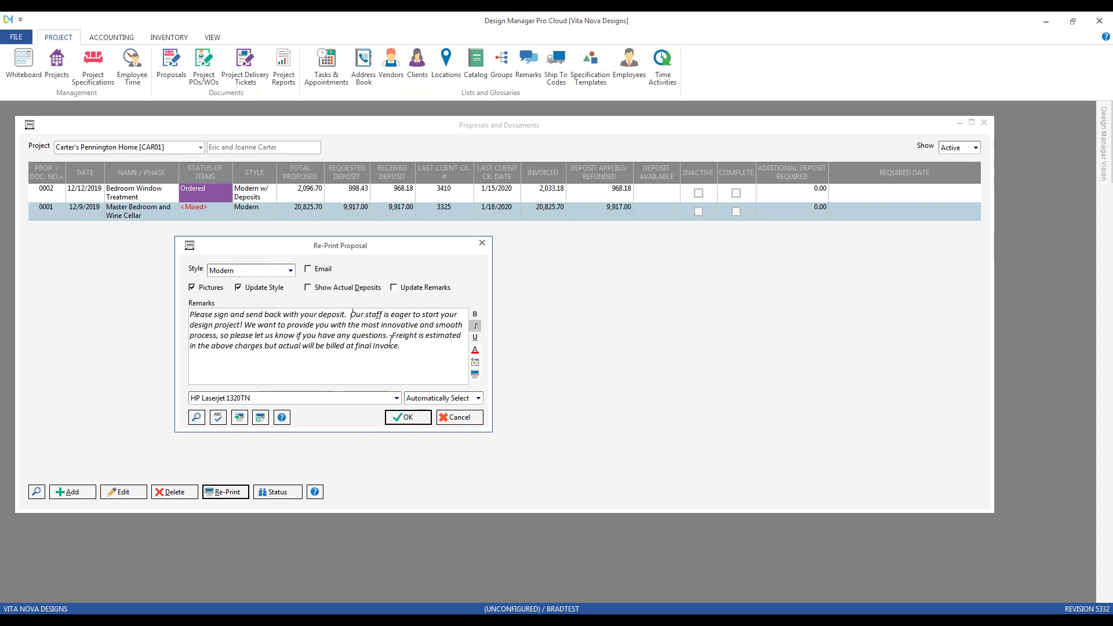
pyautogui.press('Return')
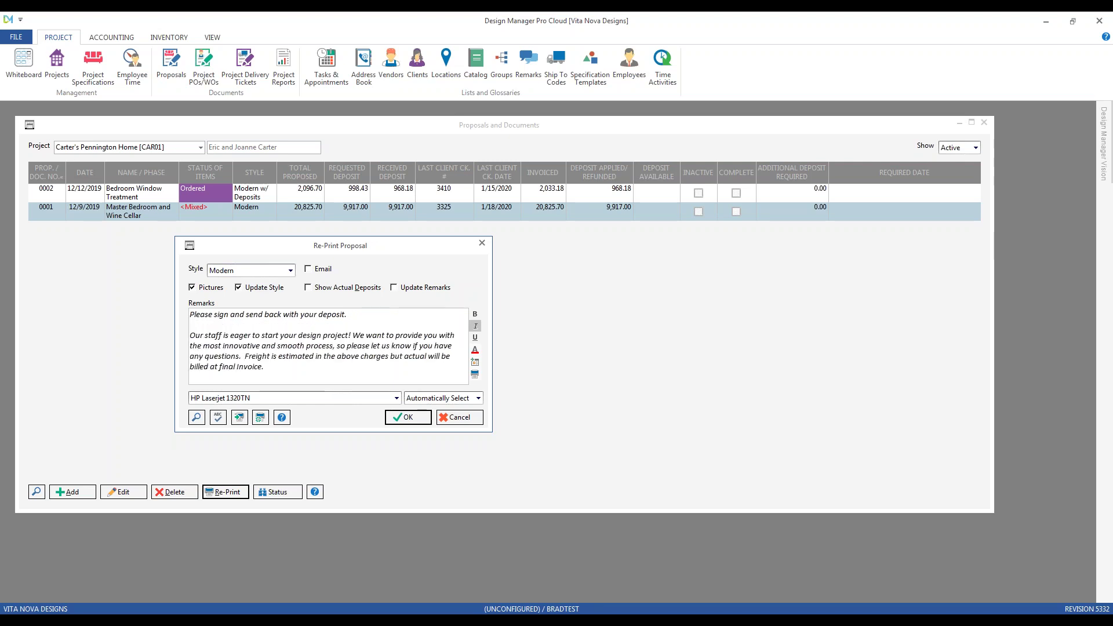
pyautogui.tripleClick(375, 314)
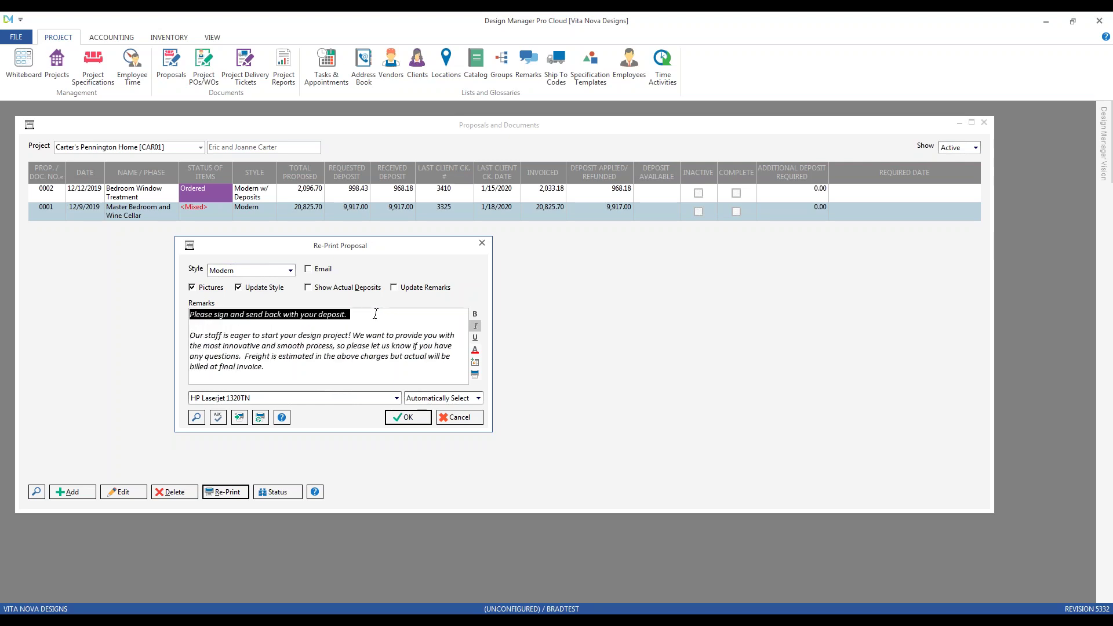
pyautogui.click(475, 314)
pyautogui.click(386, 326)
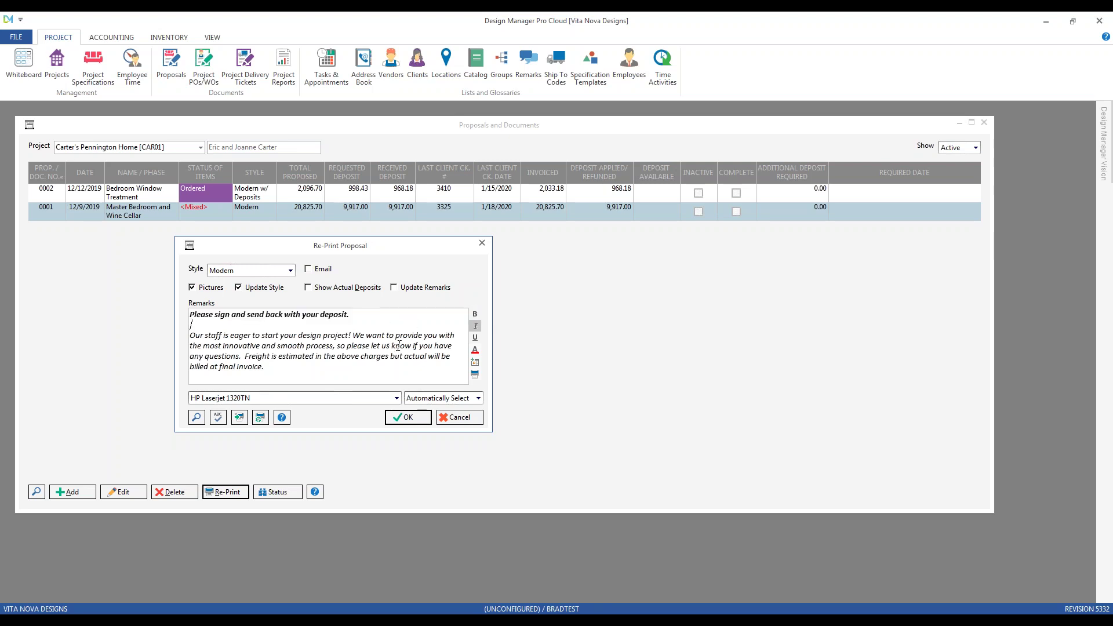
# Re-print the proposal with Update Remarks enabled, and show the last page of its preview.
pyautogui.click(394, 287)
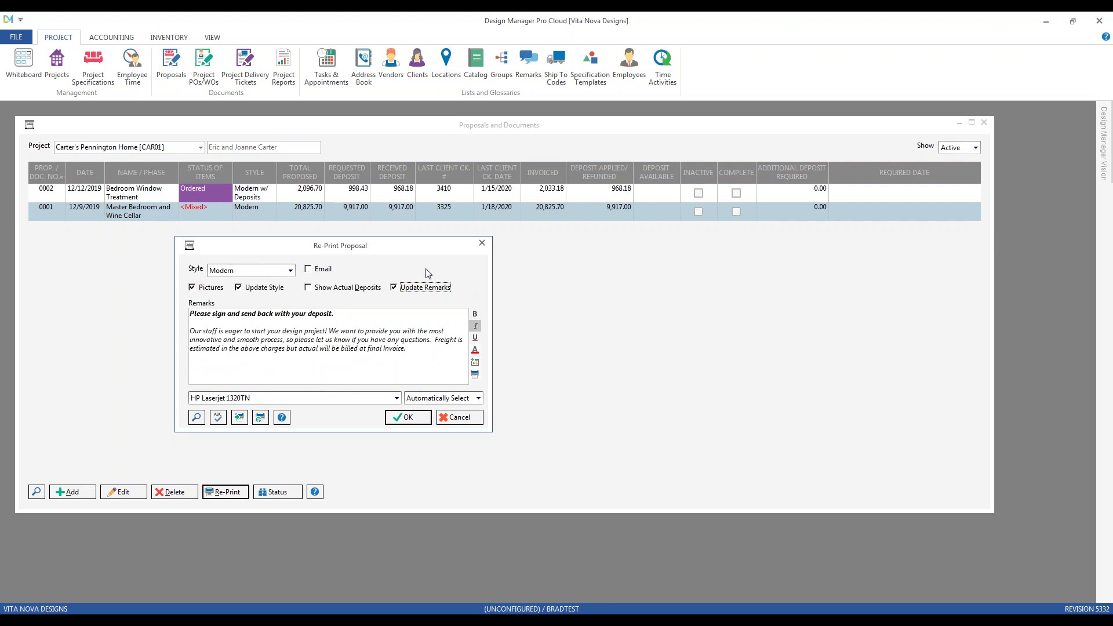
pyautogui.click(408, 421)
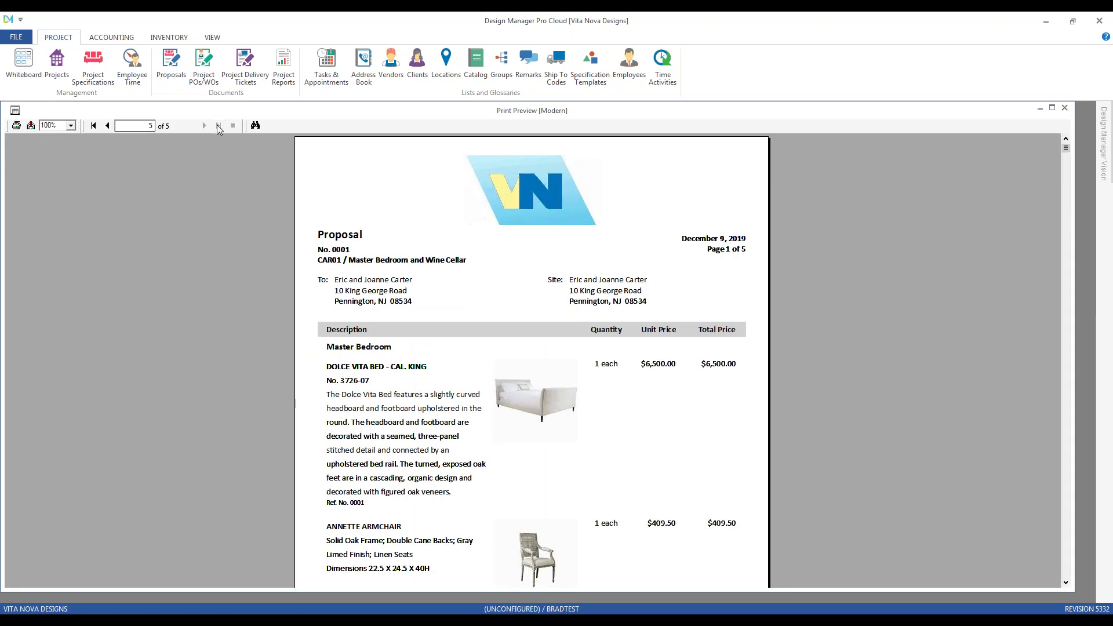
pyautogui.click(218, 126)
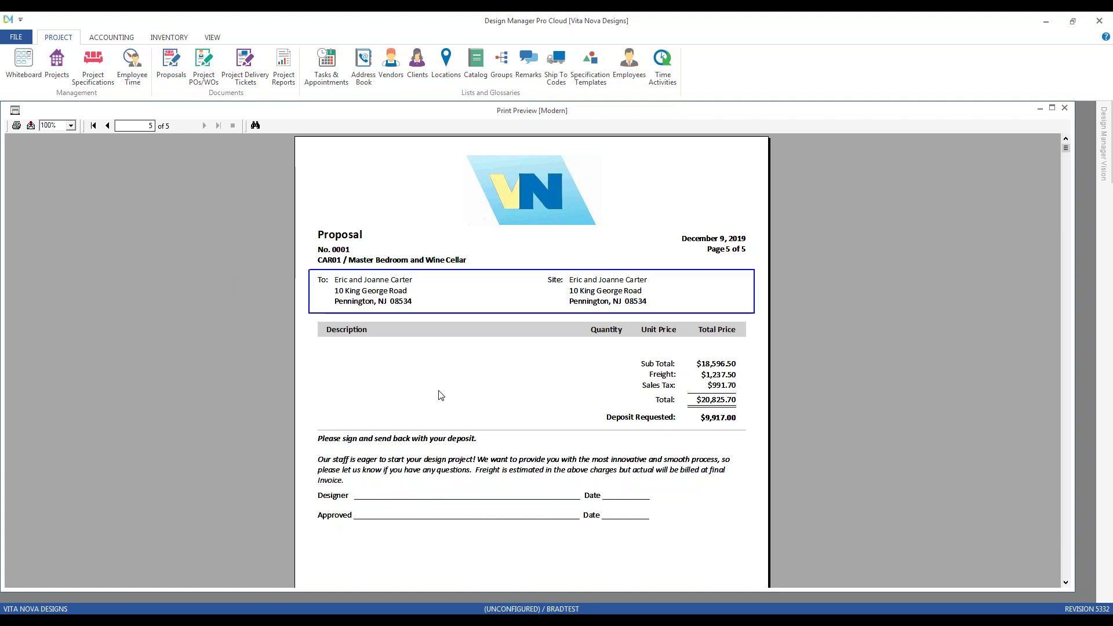
pyautogui.scroll(-1, 440, 394)
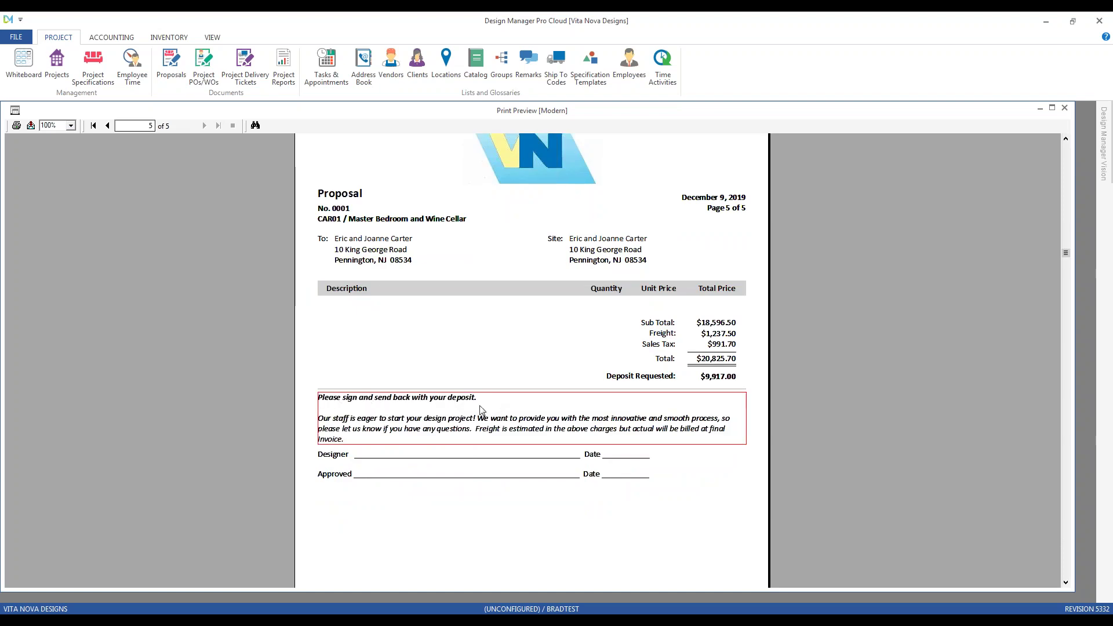
# Magnify the preview to 150%, examine the totals, remarks and signature lines on the last page, and close the preview.
pyautogui.click(70, 126)
pyautogui.click(65, 176)
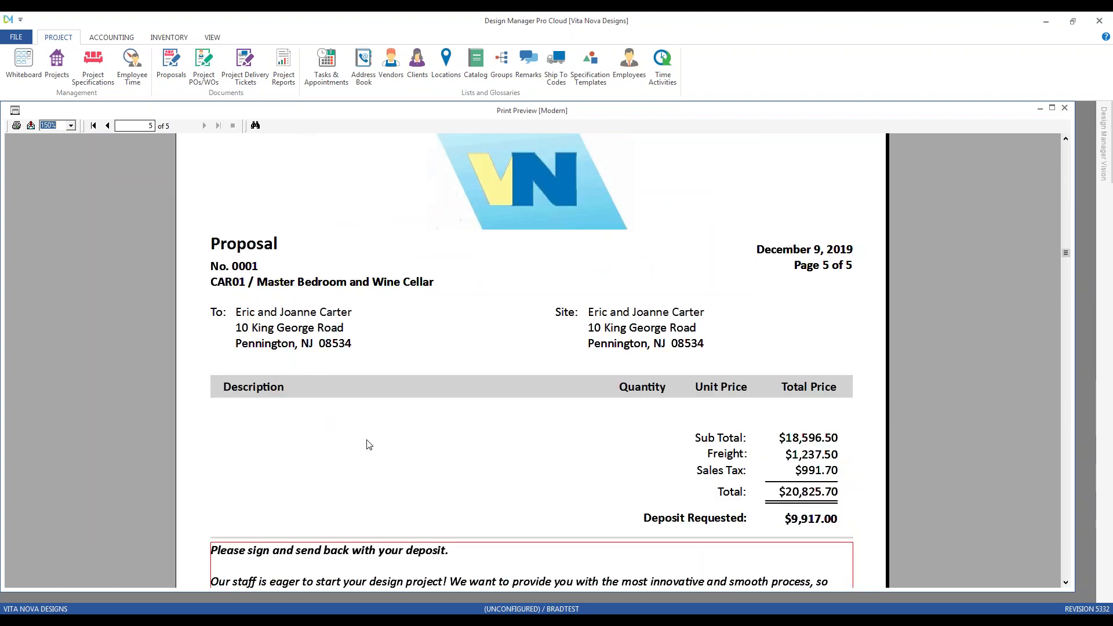
pyautogui.scroll(-1, 378, 462)
pyautogui.scroll(1, 334, 435)
pyautogui.click(251, 409)
pyautogui.scroll(-3, 285, 413)
pyautogui.click(347, 364)
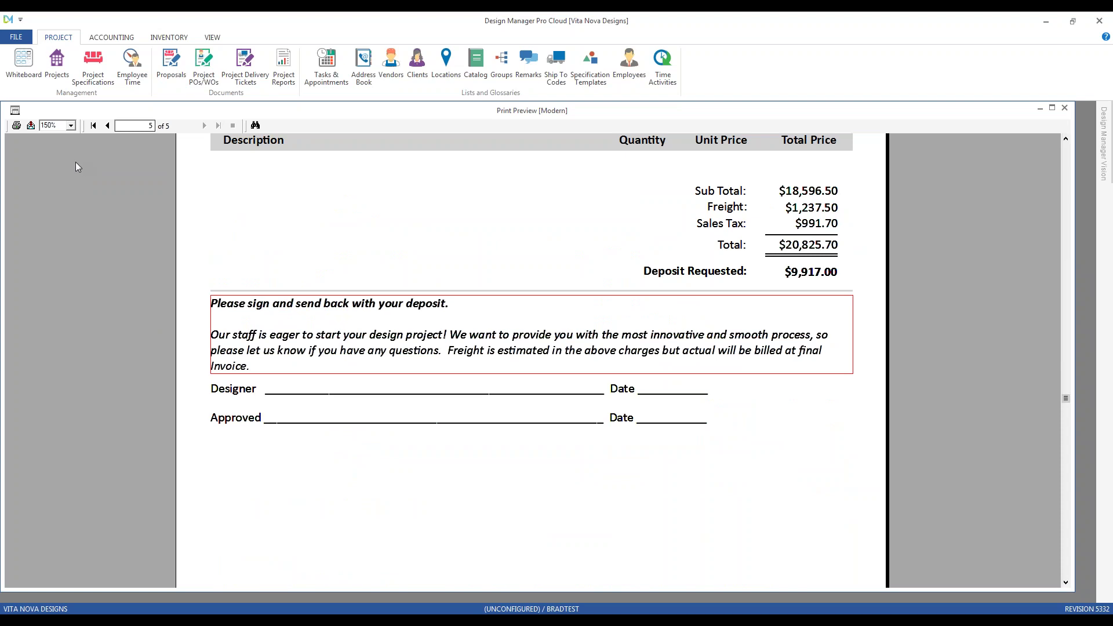
pyautogui.scroll(3, 75, 162)
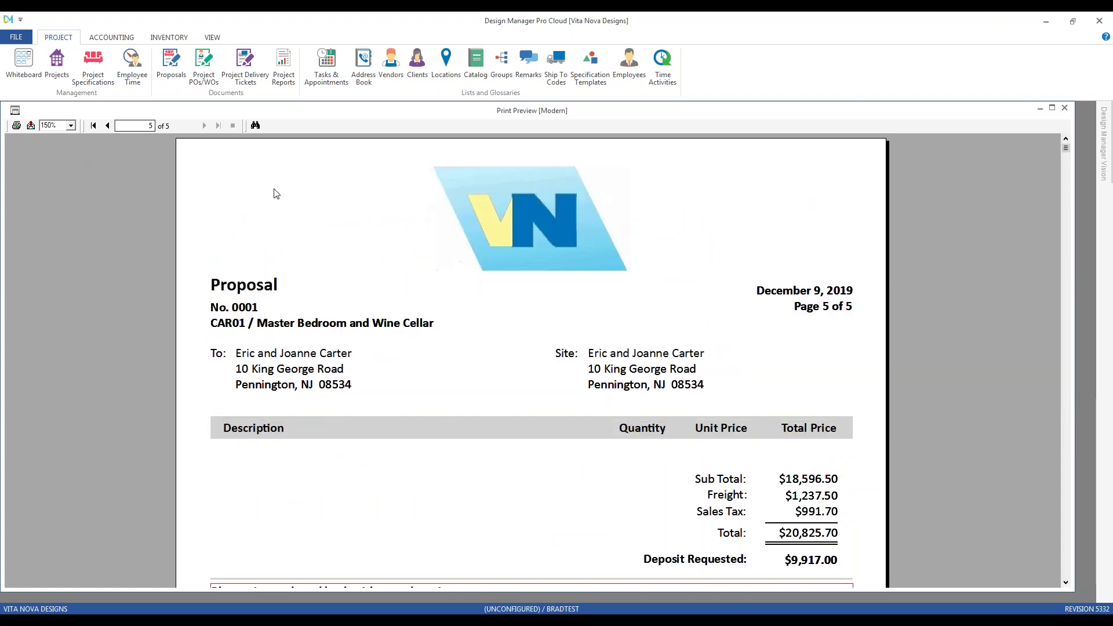
pyautogui.click(1065, 108)
# Re-print proposal 0001 in the Modern w/ Deposits style with Show Actual Deposits enabled.
pyautogui.click(223, 492)
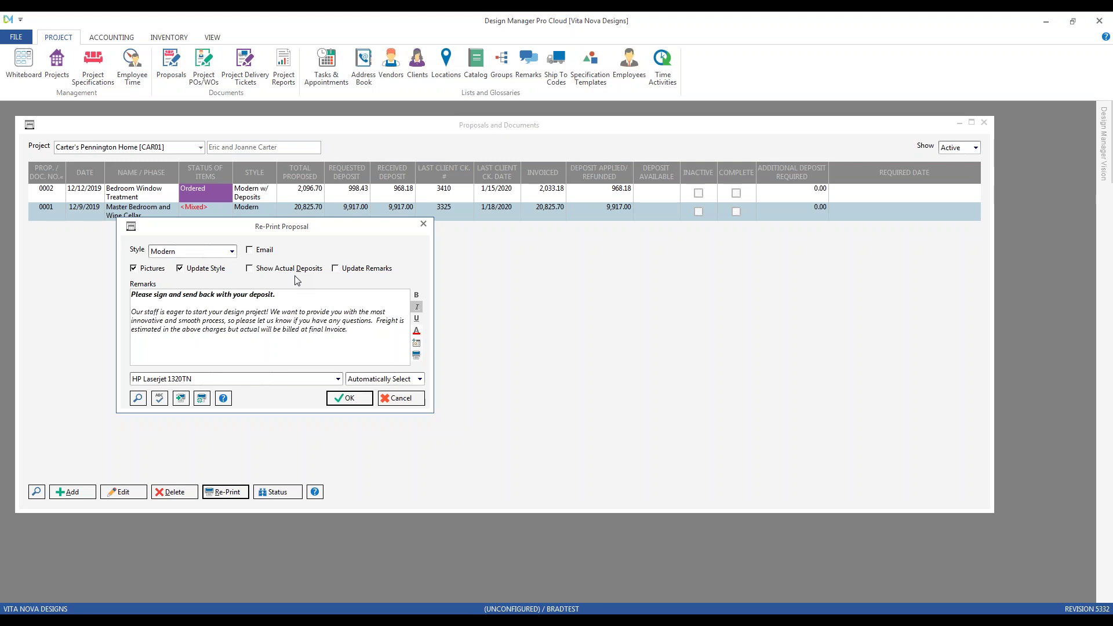
pyautogui.click(232, 253)
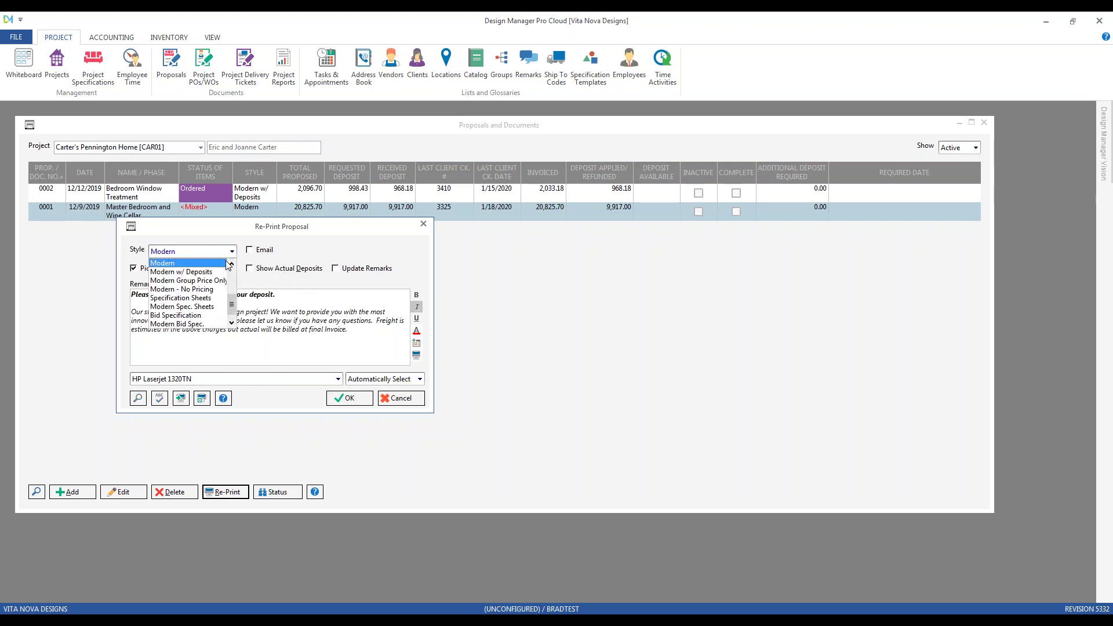
pyautogui.click(223, 272)
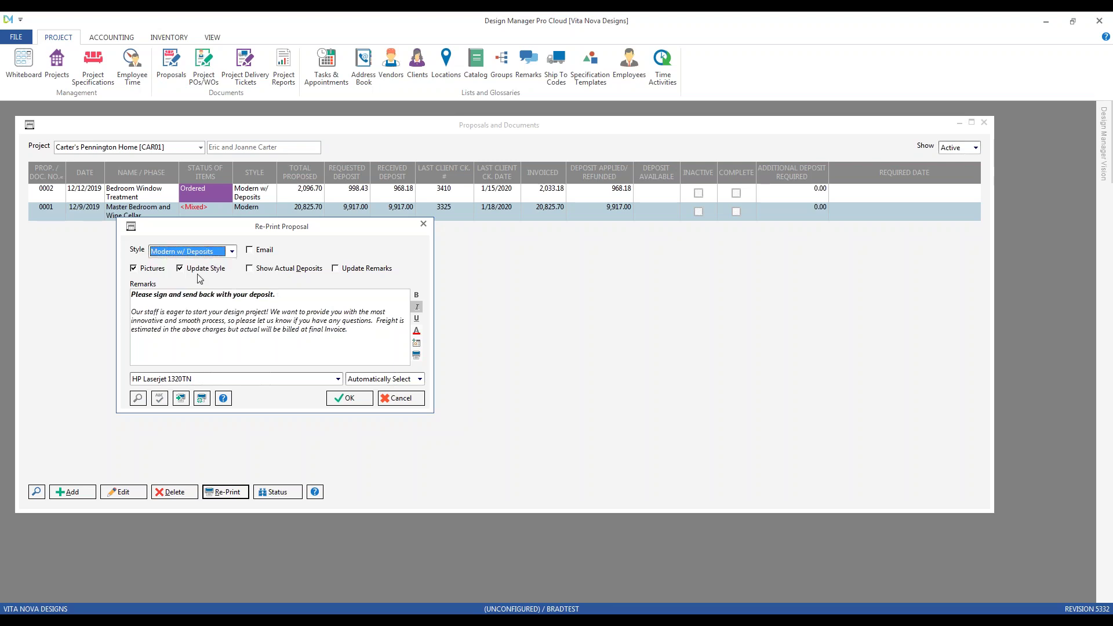
pyautogui.click(265, 270)
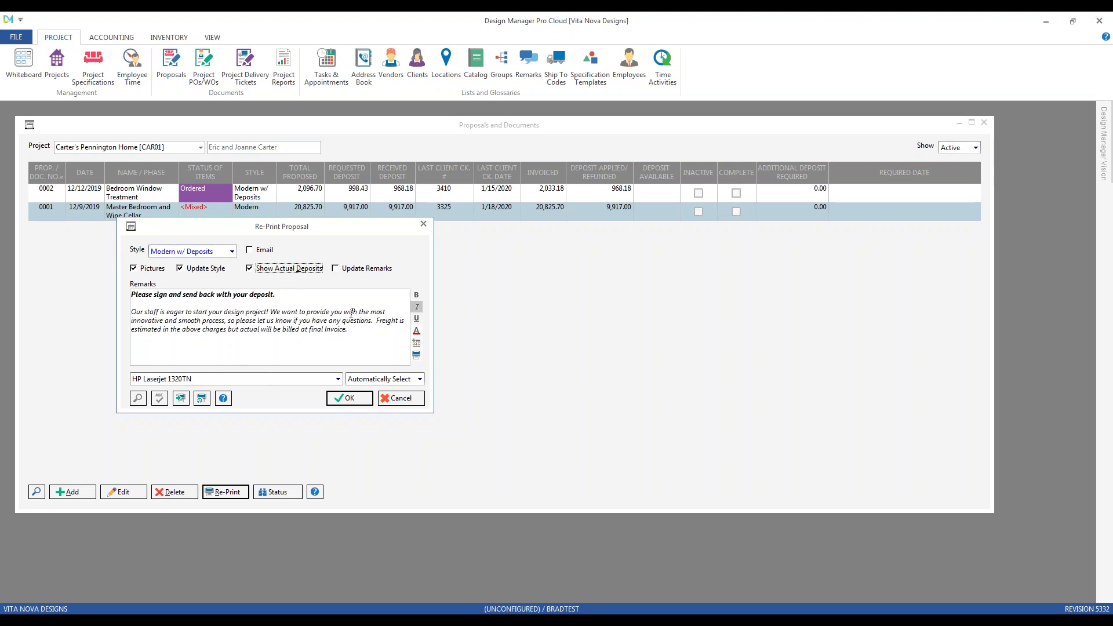
pyautogui.click(350, 398)
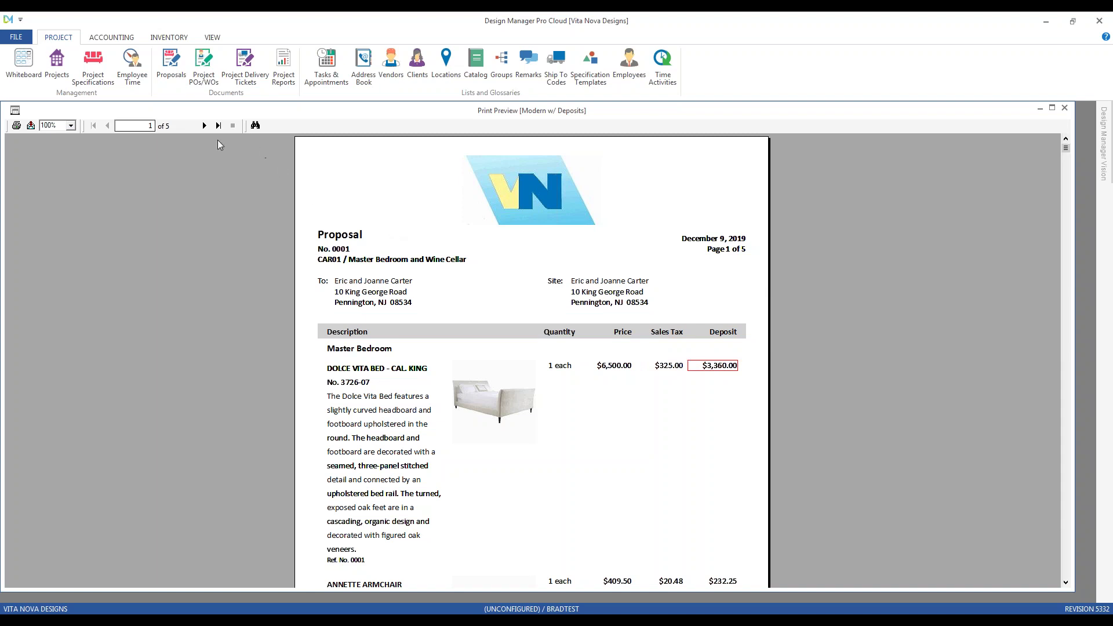
# Review the first page and the totals on the last page of the Modern w/ Deposits preview, and close the preview.
pyautogui.scroll(-3, 504, 355)
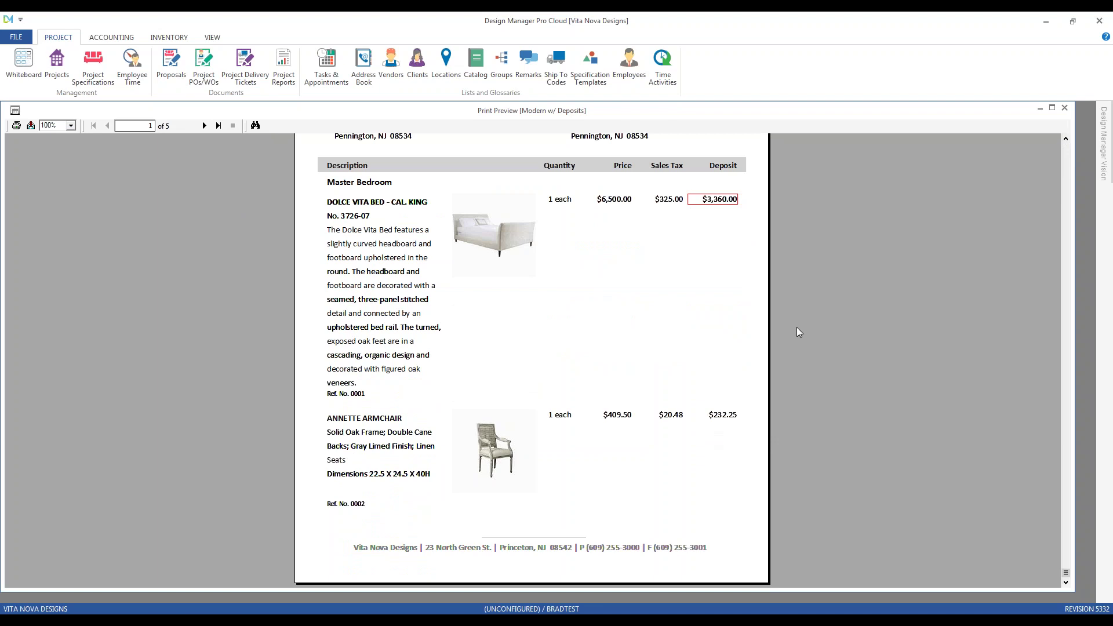
pyautogui.click(218, 126)
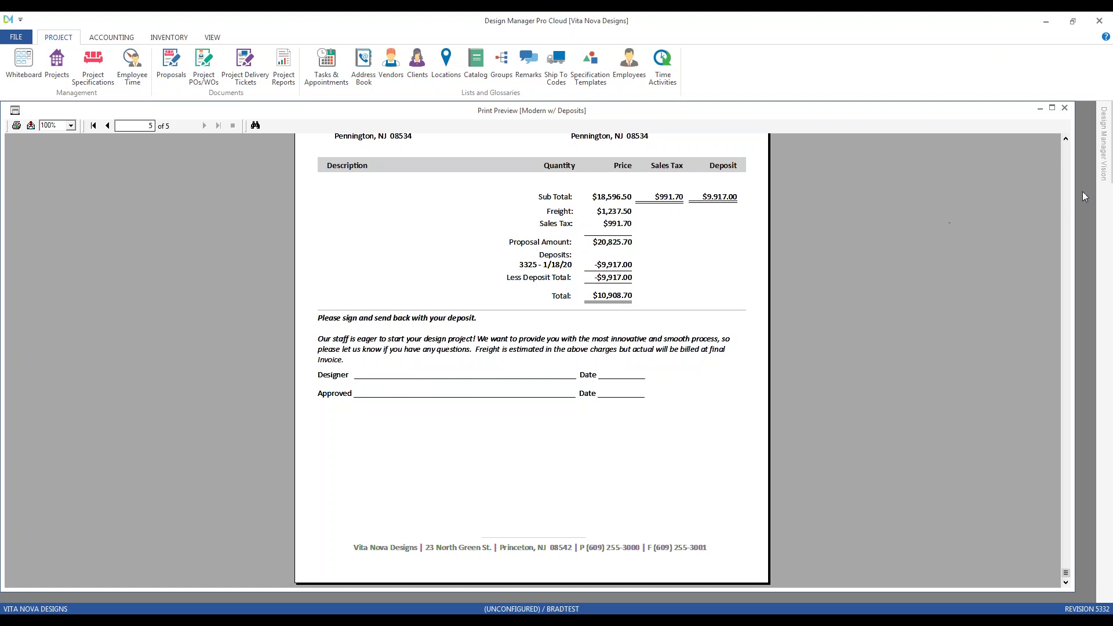
pyautogui.click(1064, 108)
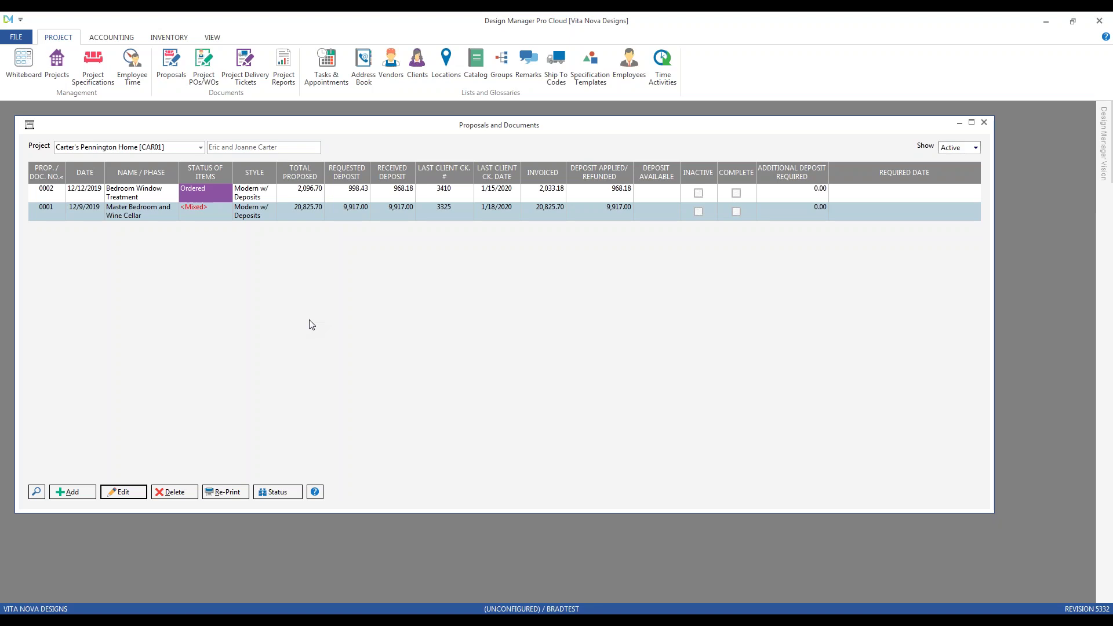
# Switch the proposals list to the Brigantine Beach Home project (CAR02) and open proposal 0002, Patio Furnishings, for editing.
pyautogui.click(201, 147)
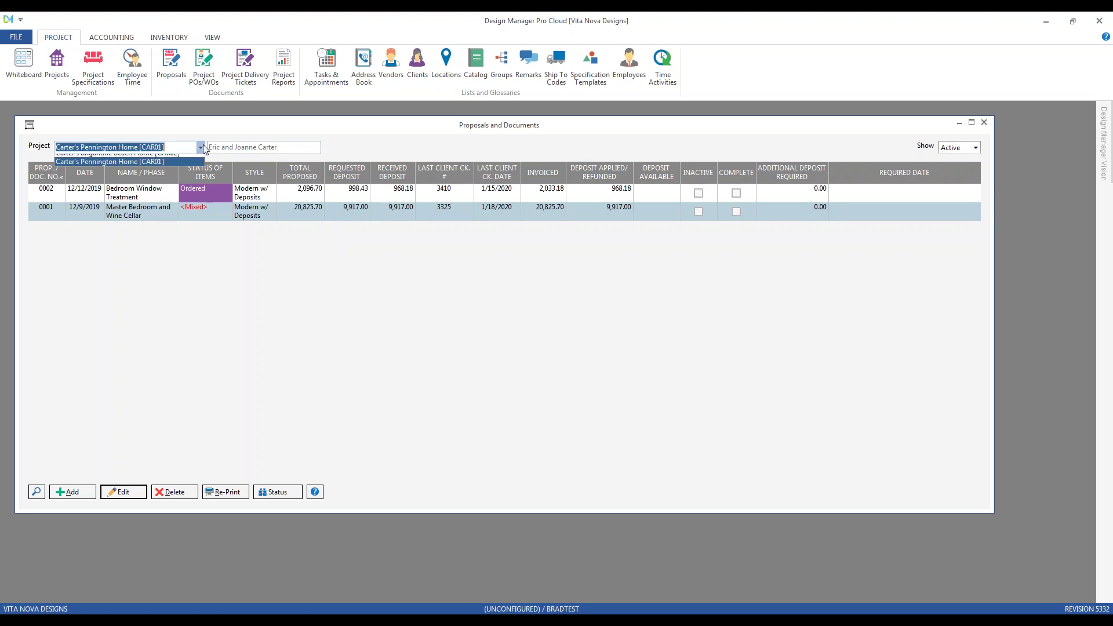
pyautogui.click(188, 161)
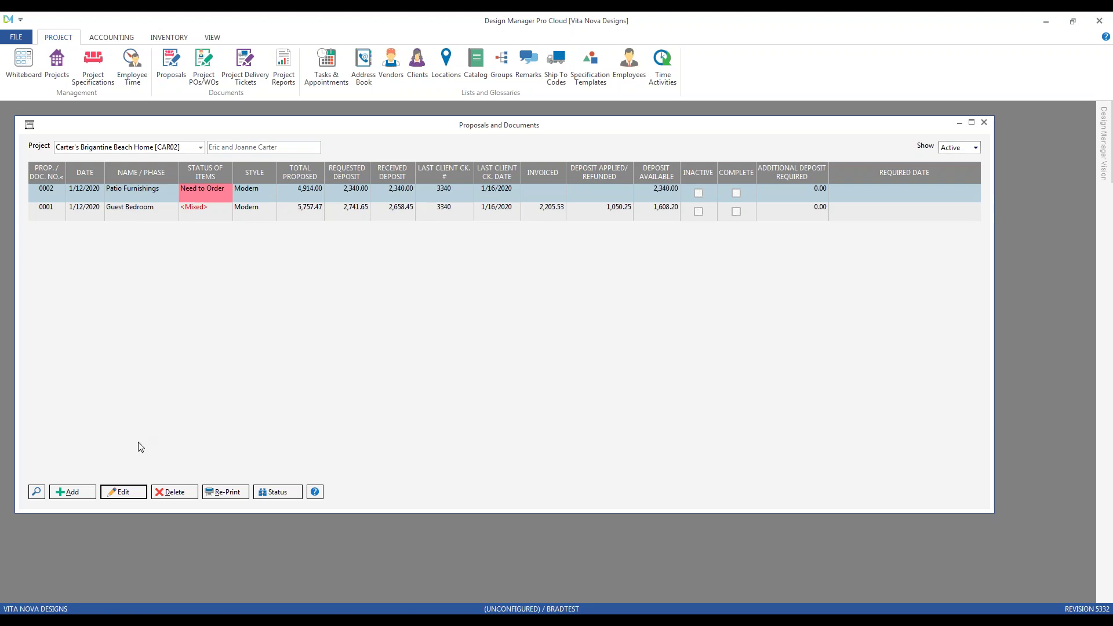
pyautogui.click(131, 495)
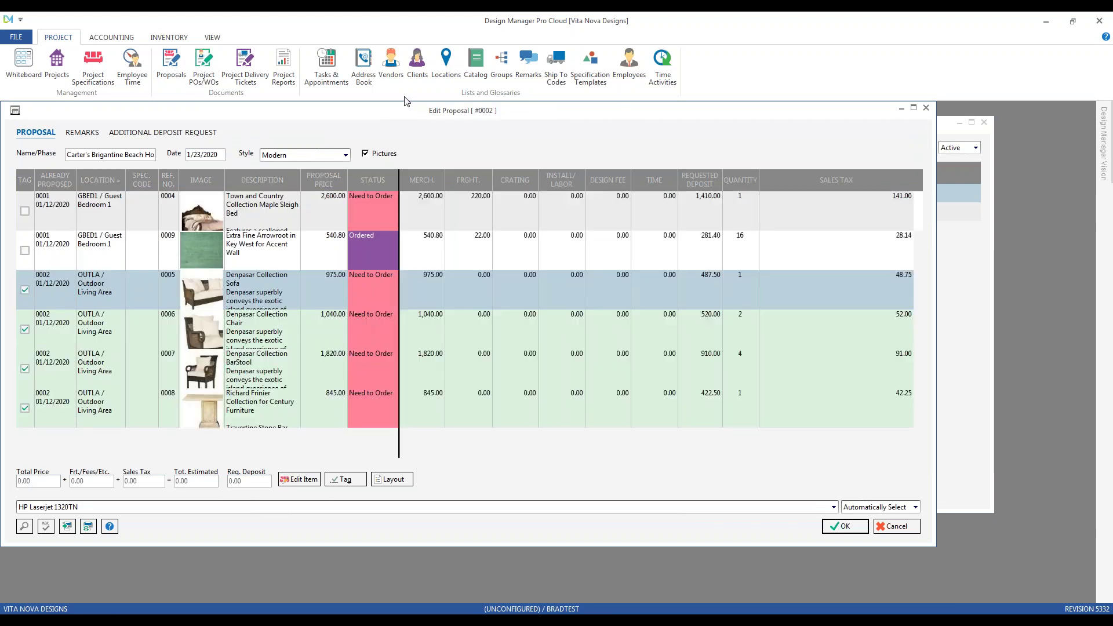
pyautogui.moveTo(389, 110); pyautogui.dragTo(432, 136)
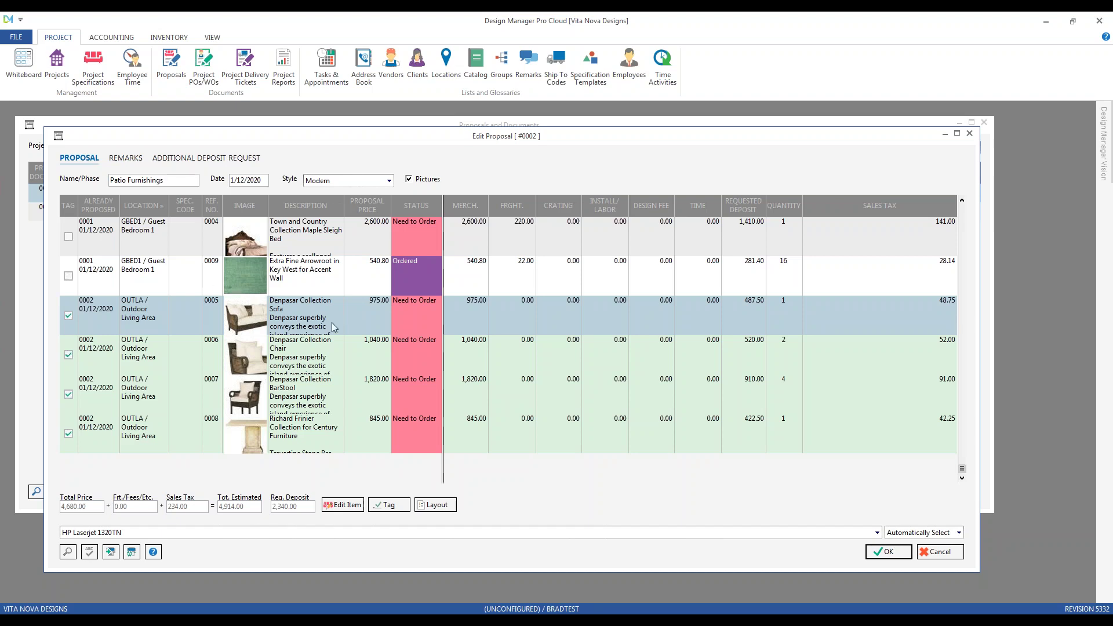
# Set the unit cost of the Denpasar Collection Sofa's merchandise component to 850.
pyautogui.doubleClick(357, 316)
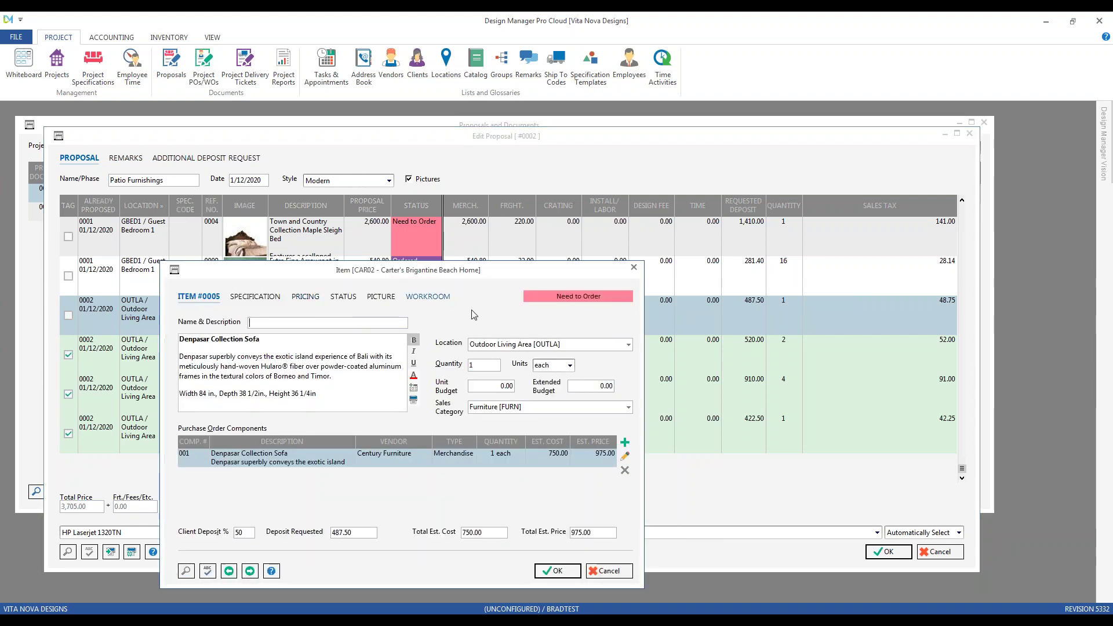
pyautogui.click(625, 457)
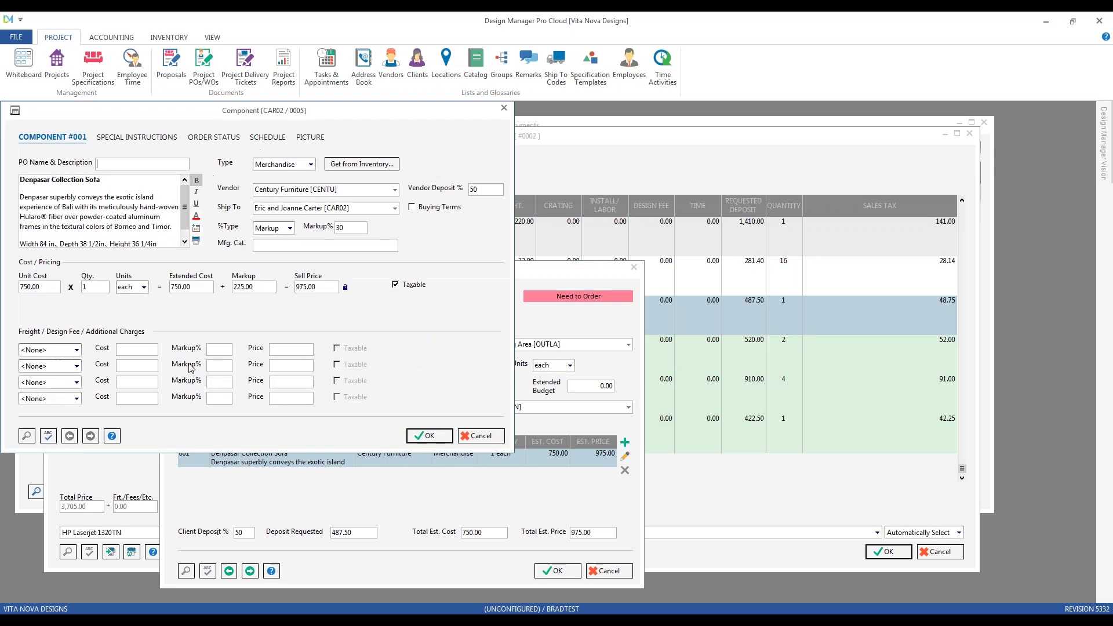
pyautogui.click(58, 292)
pyautogui.write('850')
pyautogui.click(429, 436)
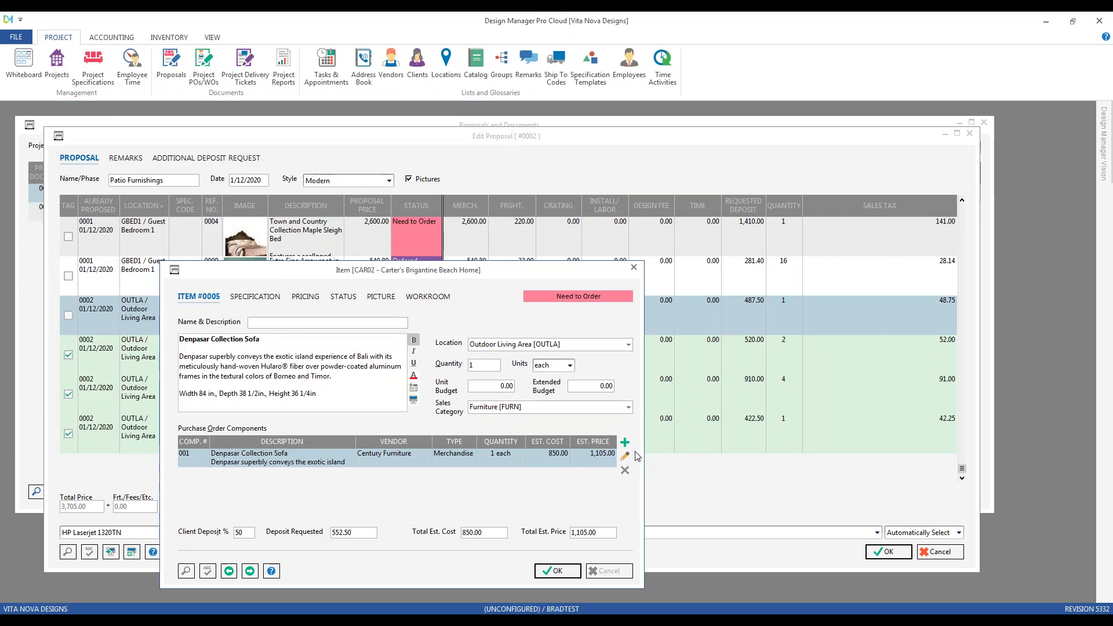
# Add a Freight charge with a cost of 100 to the sofa's component, and save the component and the item.
pyautogui.click(105, 380)
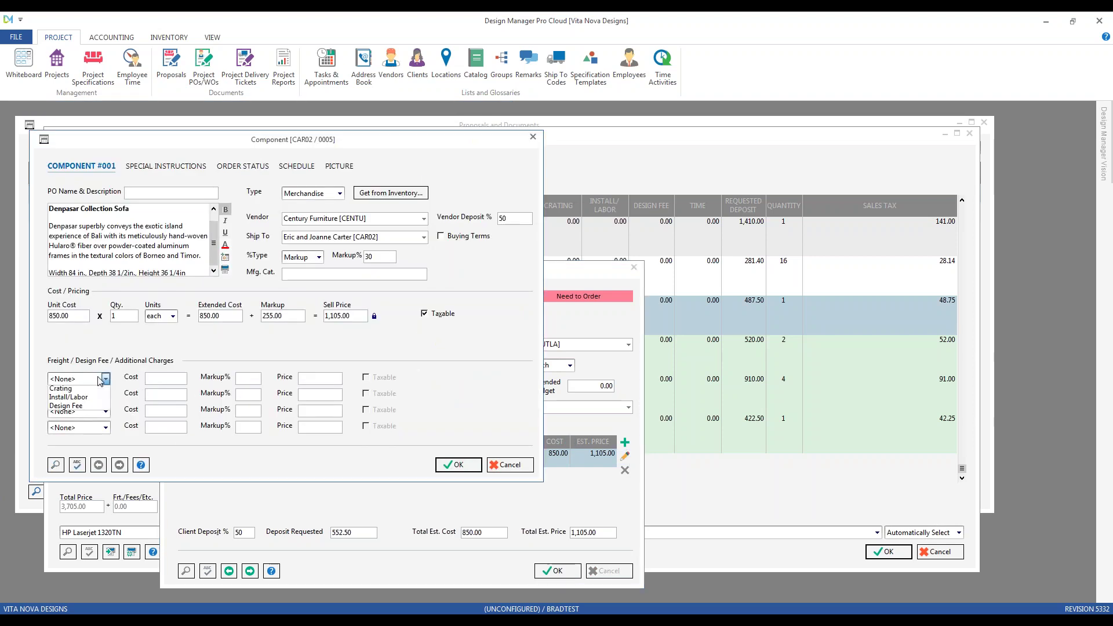
pyautogui.click(67, 399)
pyautogui.click(178, 379)
pyautogui.write('100')
pyautogui.press('Tab')
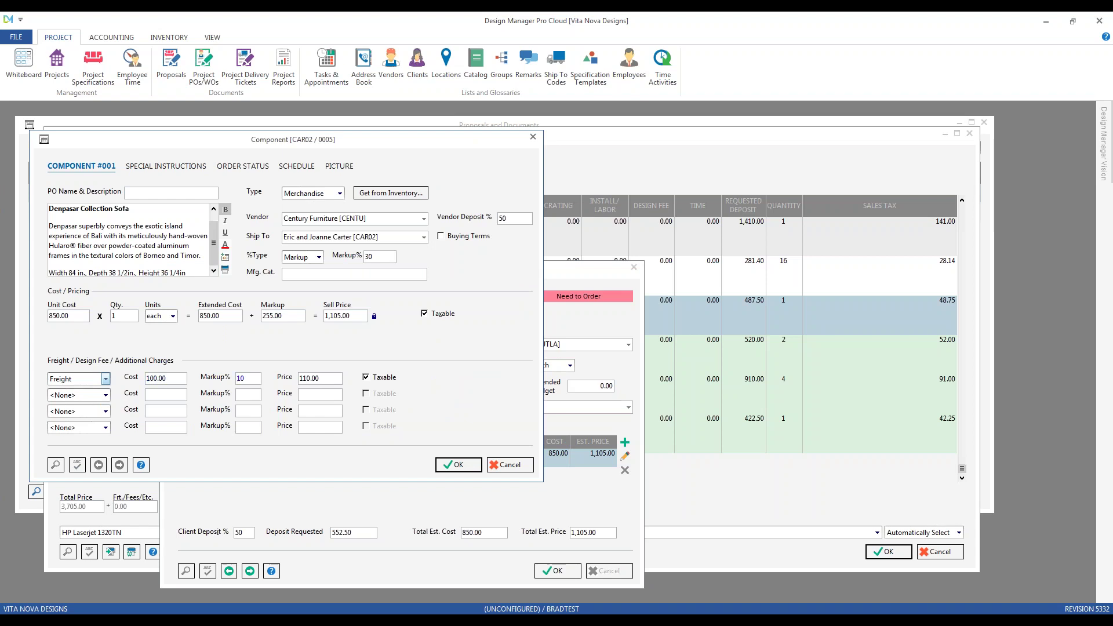
pyautogui.click(458, 464)
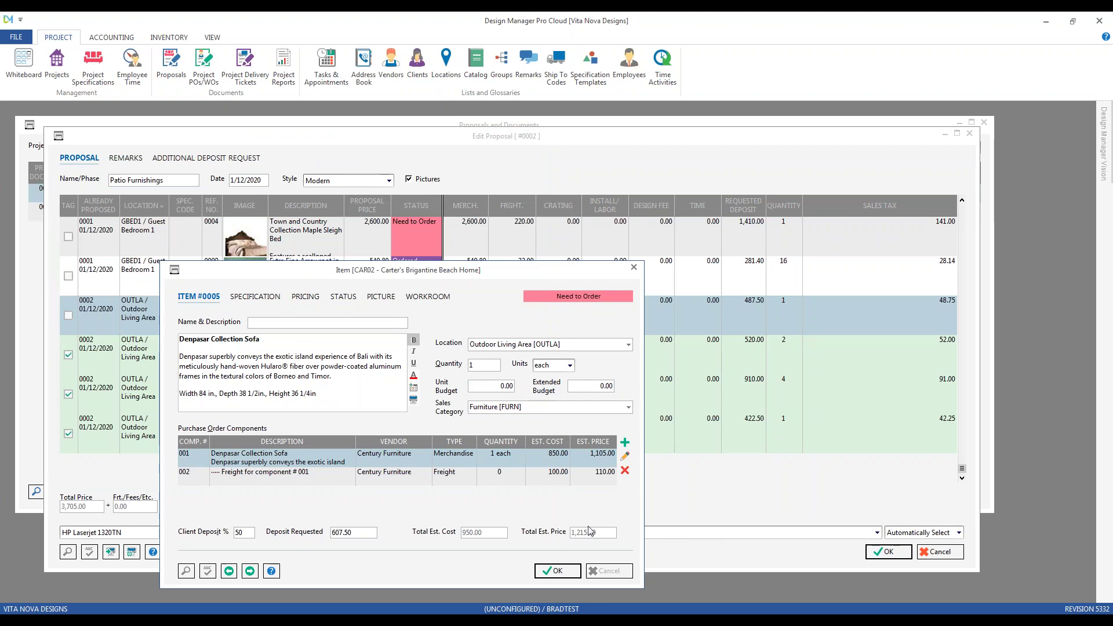
pyautogui.moveTo(420, 275); pyautogui.dragTo(387, 190)
pyautogui.click(588, 500)
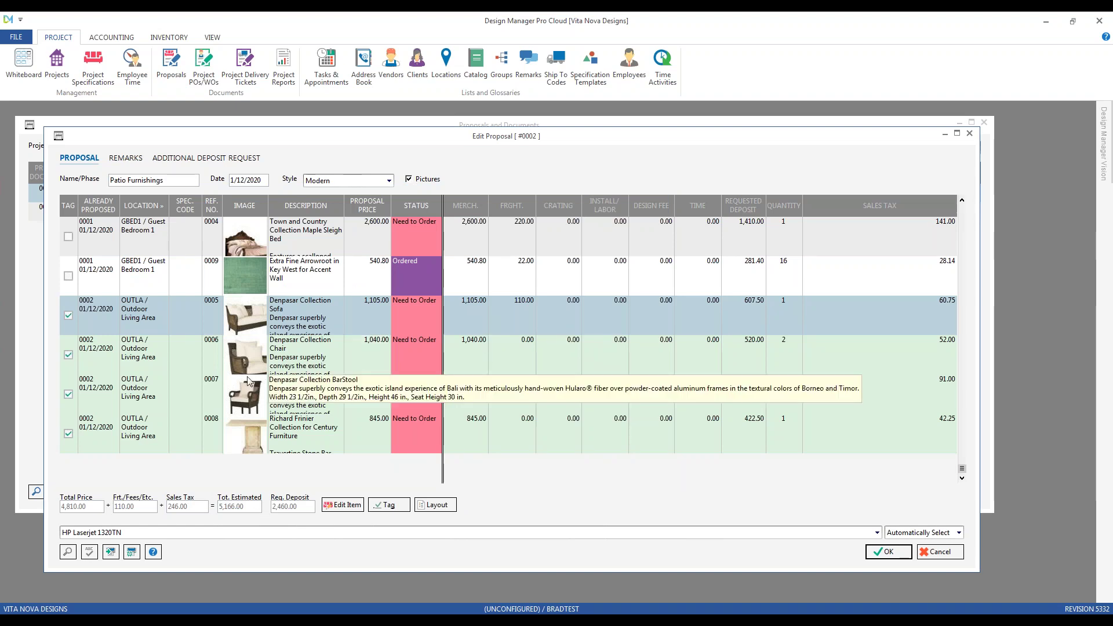
# Append "-Rev.1" to the Patio Furnishings proposal name and generate the revised proposal's preview.
pyautogui.click(178, 179)
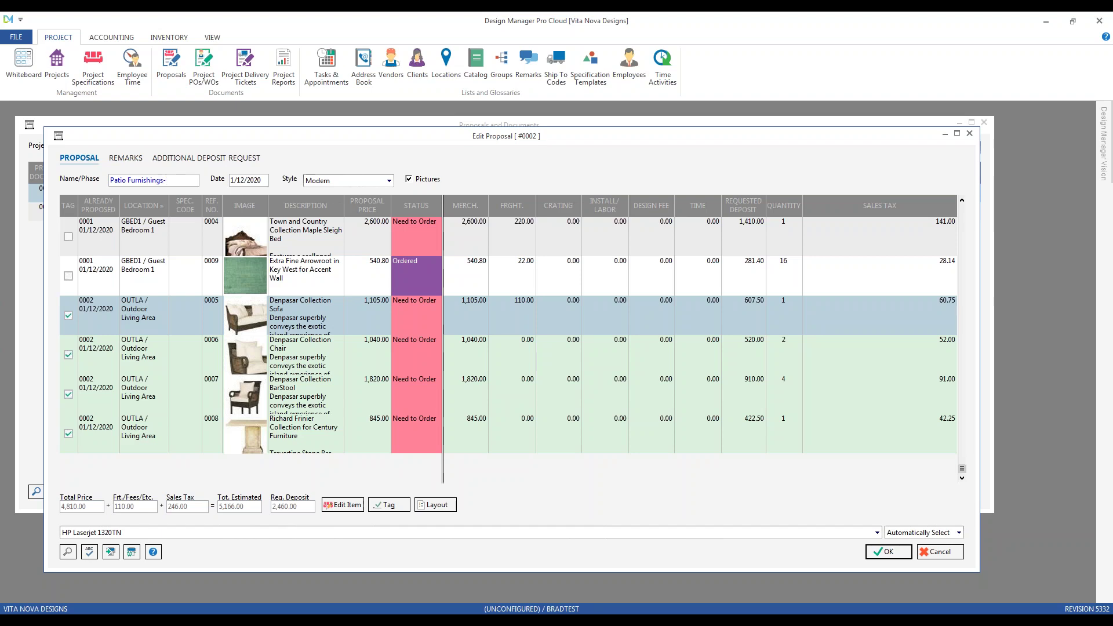
pyautogui.write('-Rev.1')
pyautogui.click(887, 551)
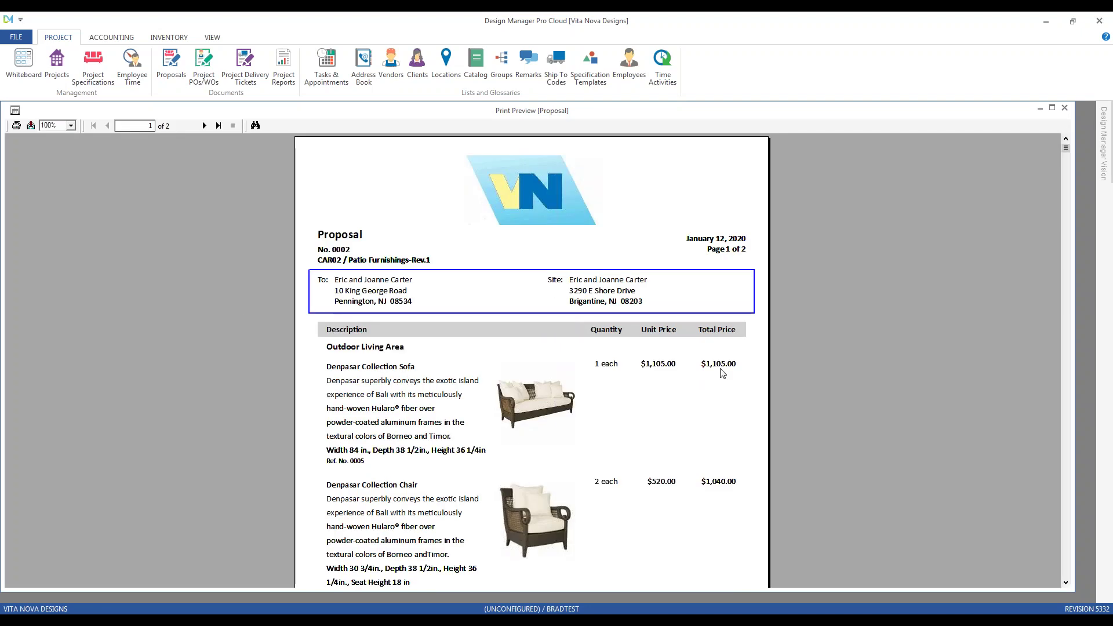
# Check the totals and freight on the preview's last page, close the preview, and accept the revised proposal.
pyautogui.click(203, 126)
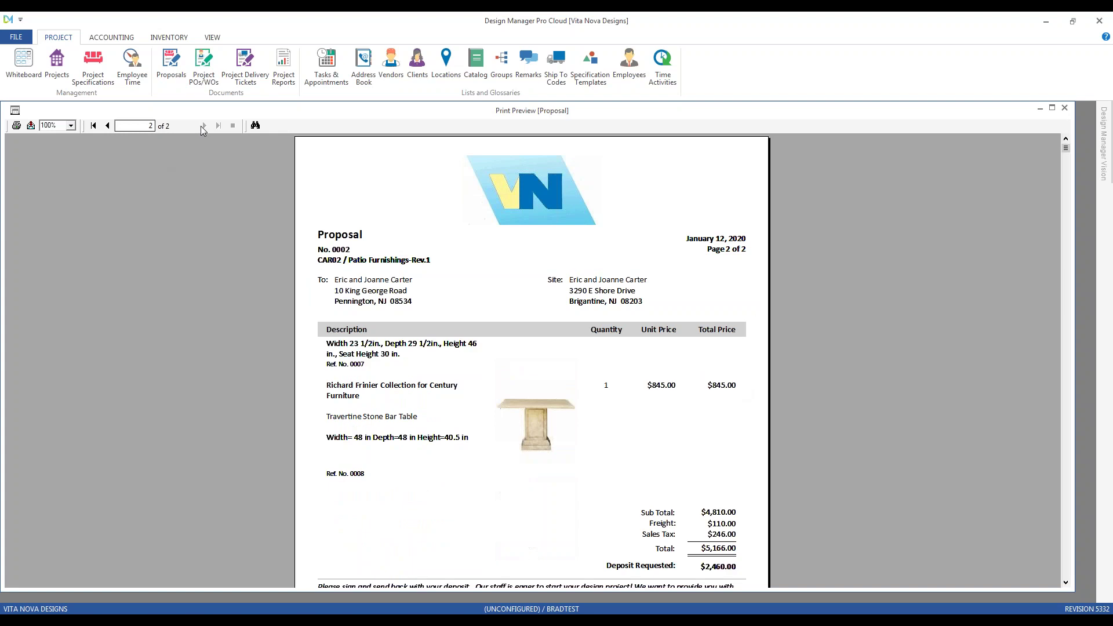
pyautogui.scroll(-3, 371, 331)
pyautogui.click(729, 358)
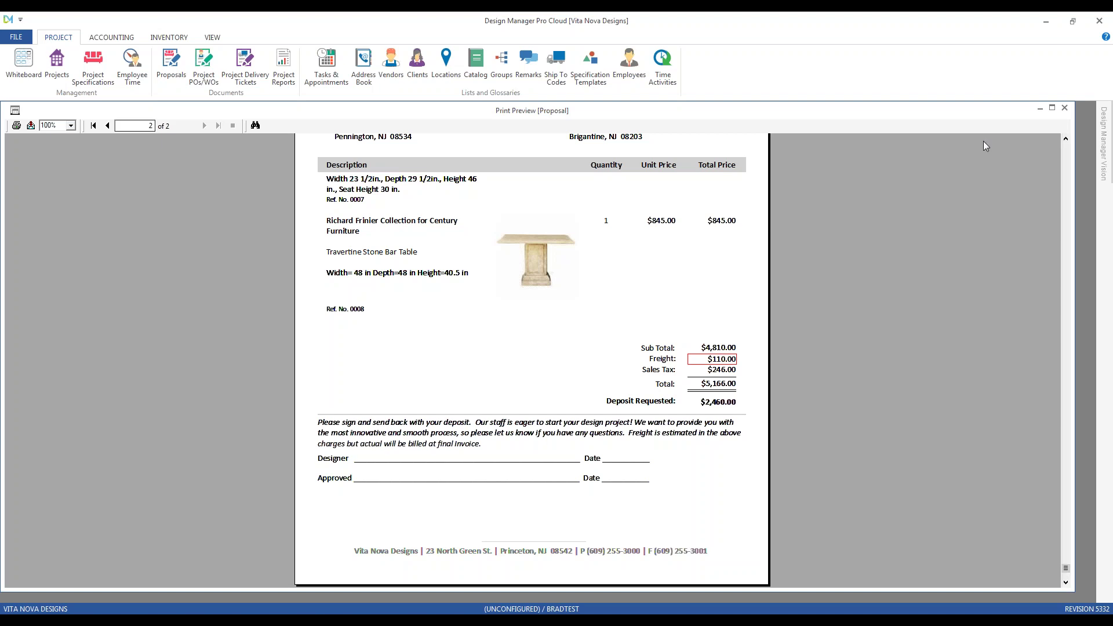
pyautogui.click(1065, 109)
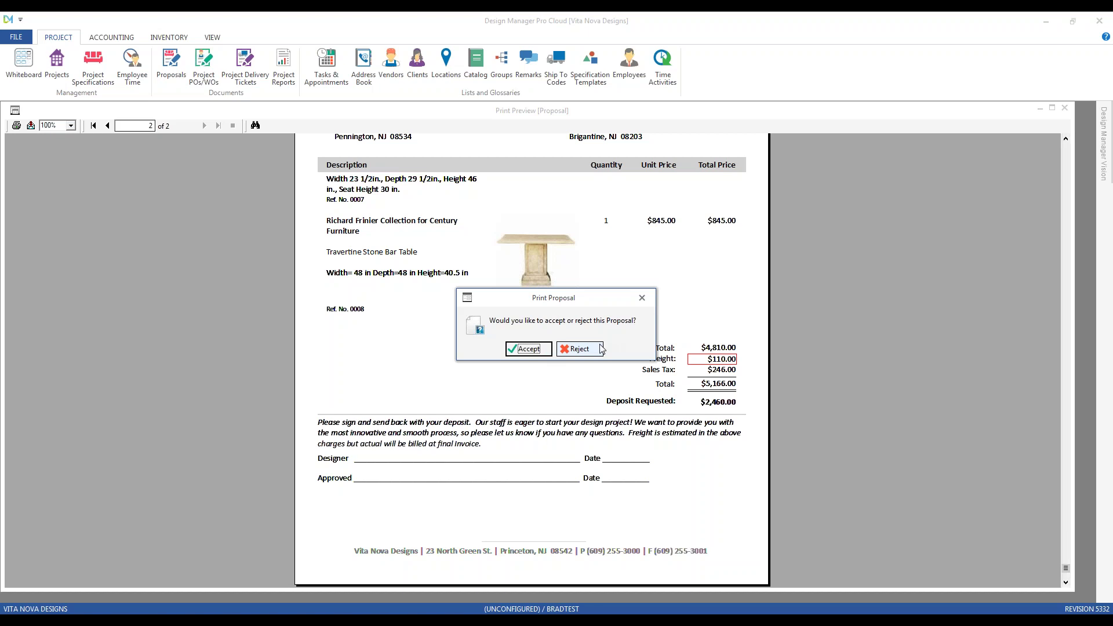
pyautogui.click(529, 349)
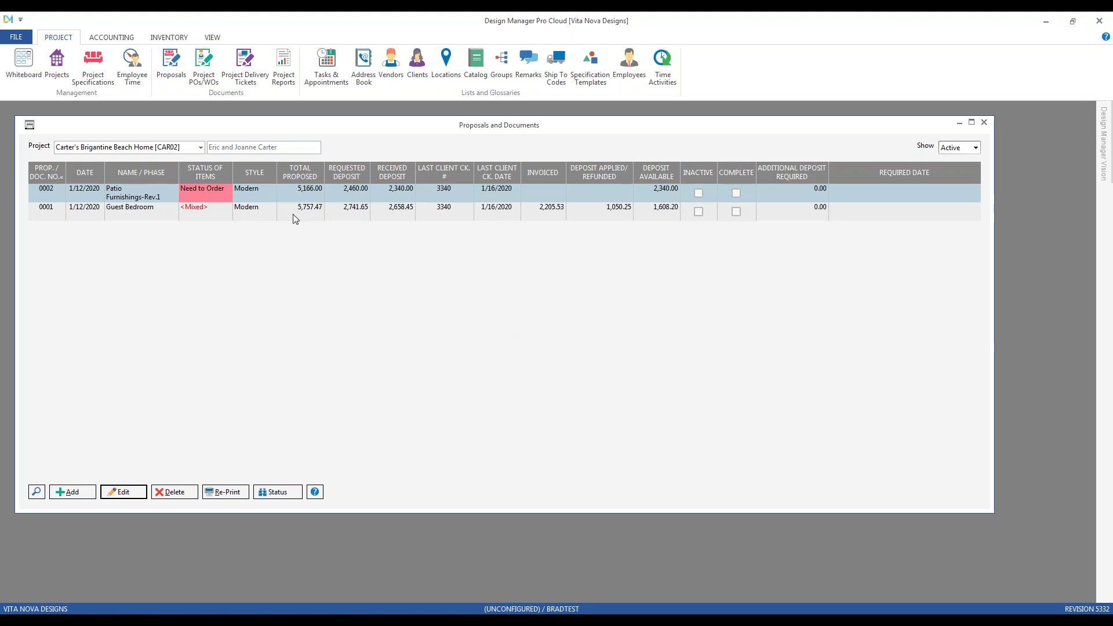
# Show the project specifications for CAR02, inspect the Denpasar Collection Sofa's component costs and prices, and close the item without changes.
pyautogui.click(103, 61)
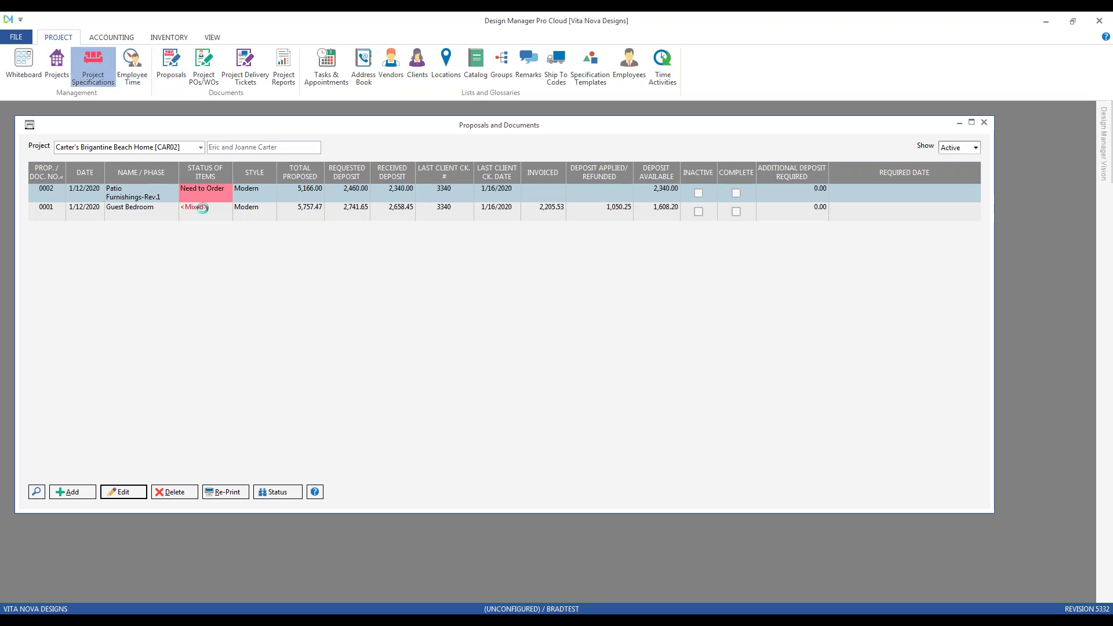
pyautogui.write("Carter's Brigantine Beach Home [CAR02]")
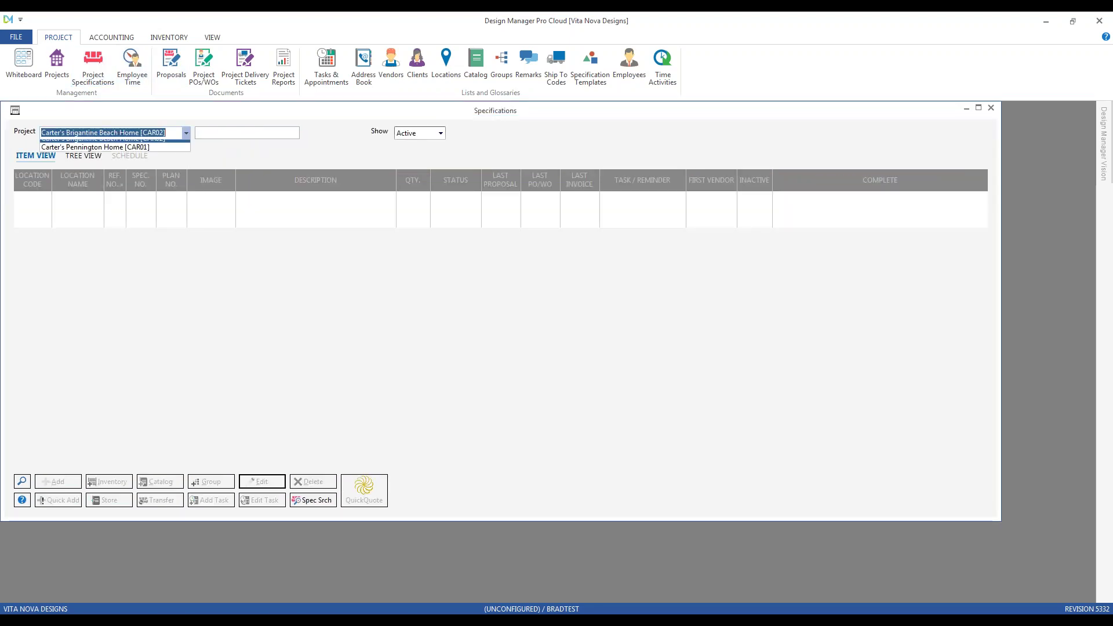
pyautogui.press('Return')
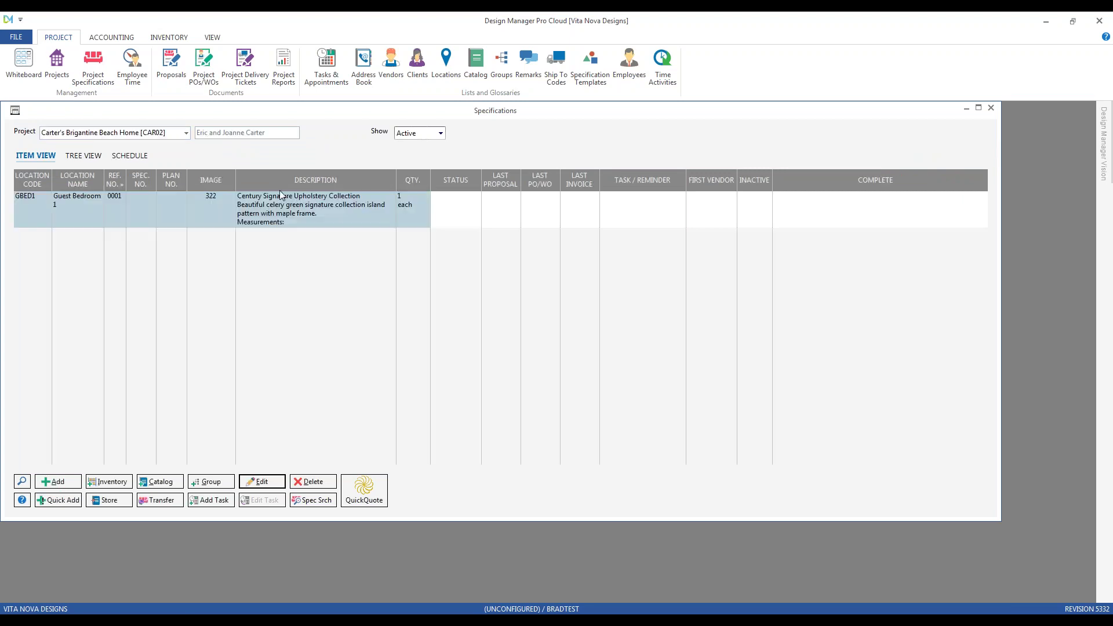
pyautogui.doubleClick(361, 366)
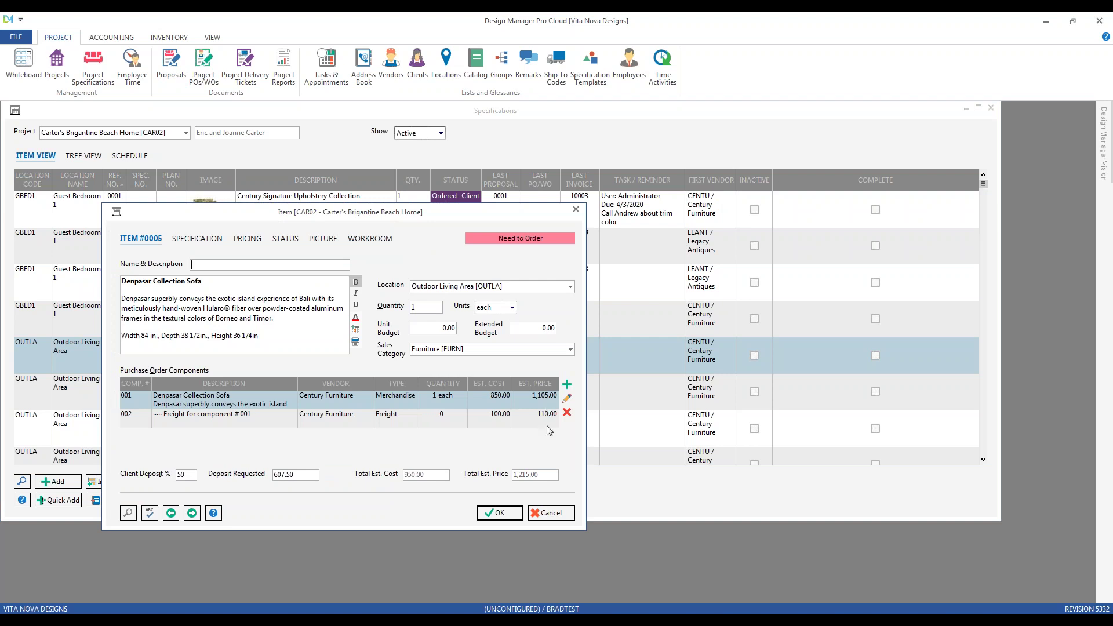
pyautogui.click(549, 514)
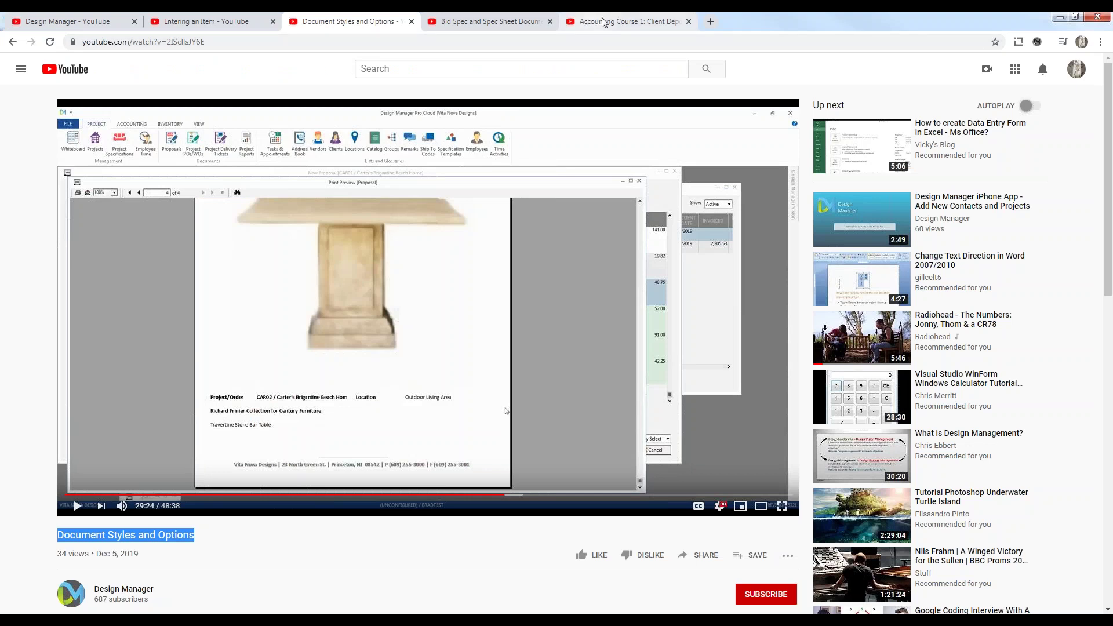
# In the browser, show the "Accounting Course 1: Client Deposits and Retainers" video page, then return to Design Manager.
pyautogui.click(616, 25)
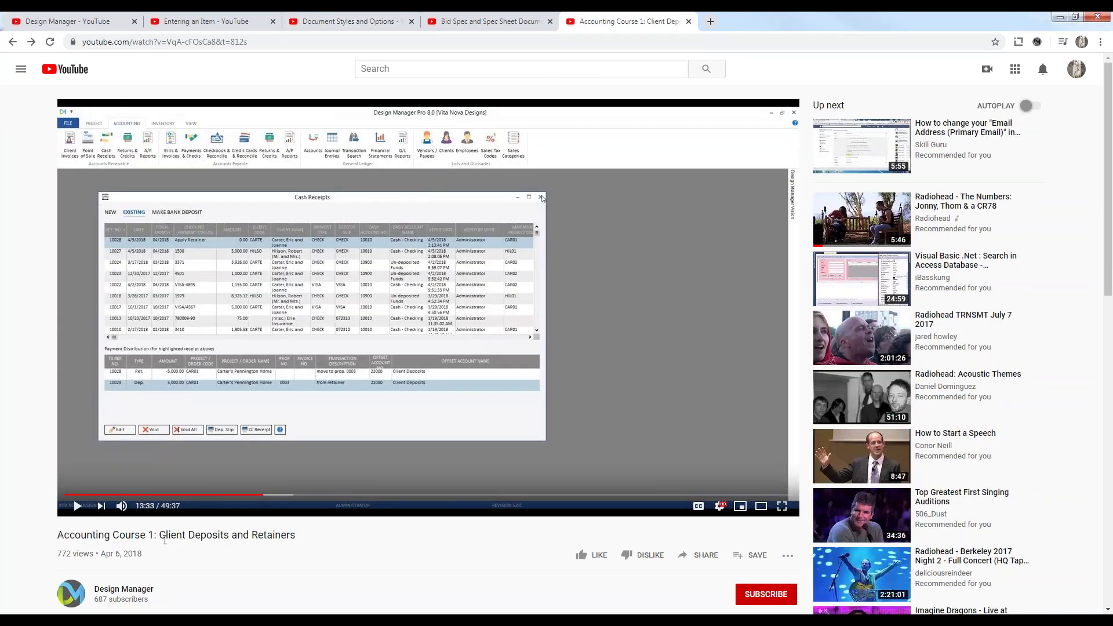
pyautogui.moveTo(59, 533); pyautogui.dragTo(192, 545)
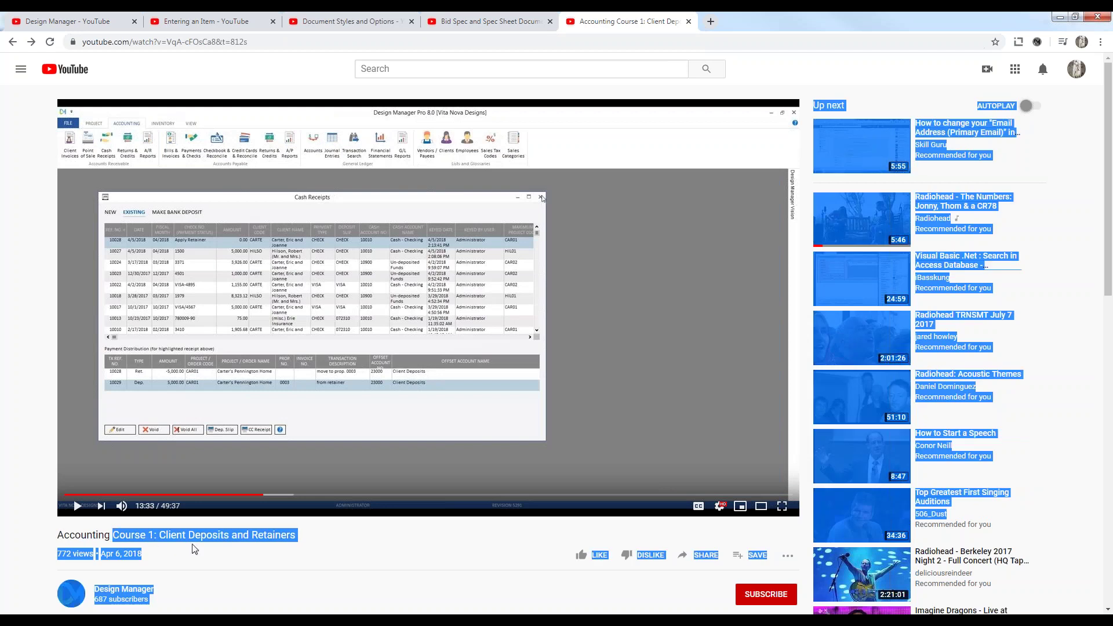
pyautogui.click(305, 537)
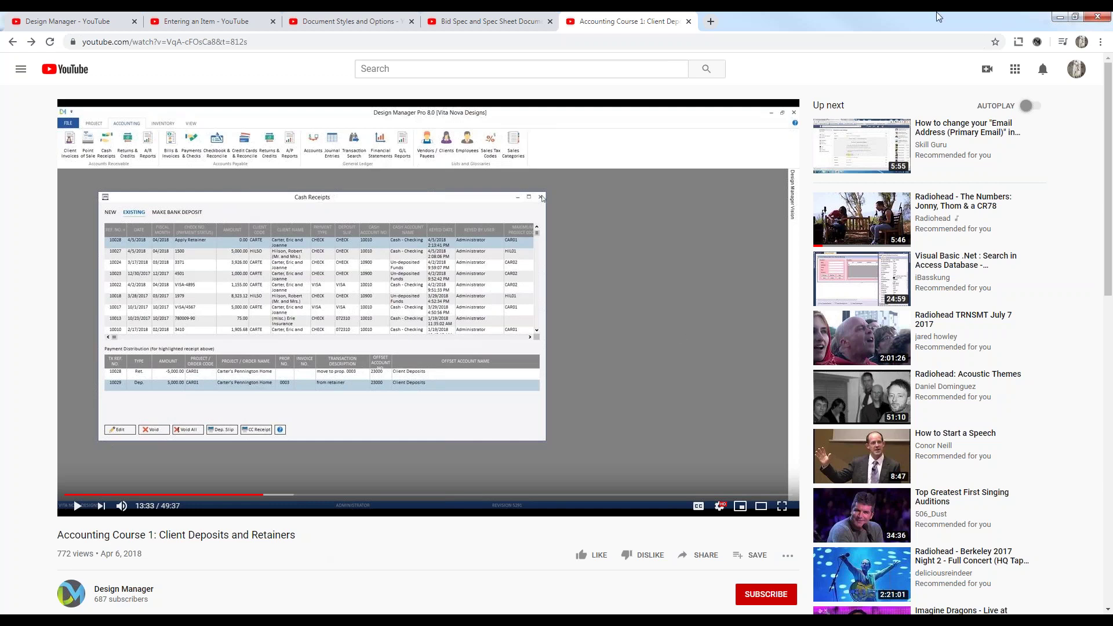
pyautogui.click(1059, 20)
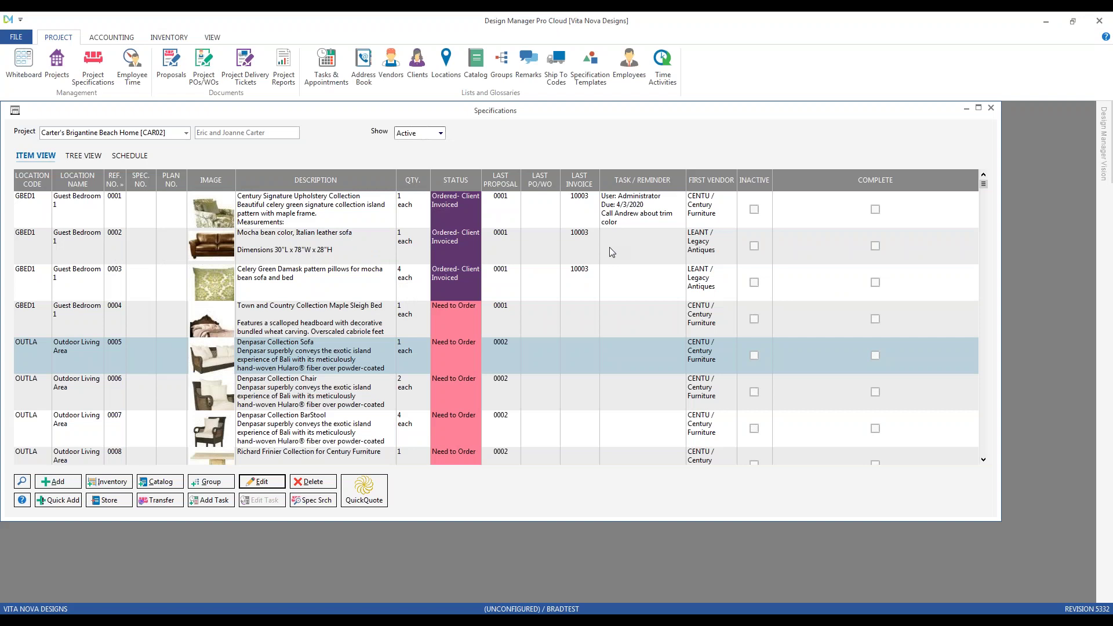
# Close the specifications and switch the proposals list to the Pocono Home project (HIL01).
pyautogui.click(994, 109)
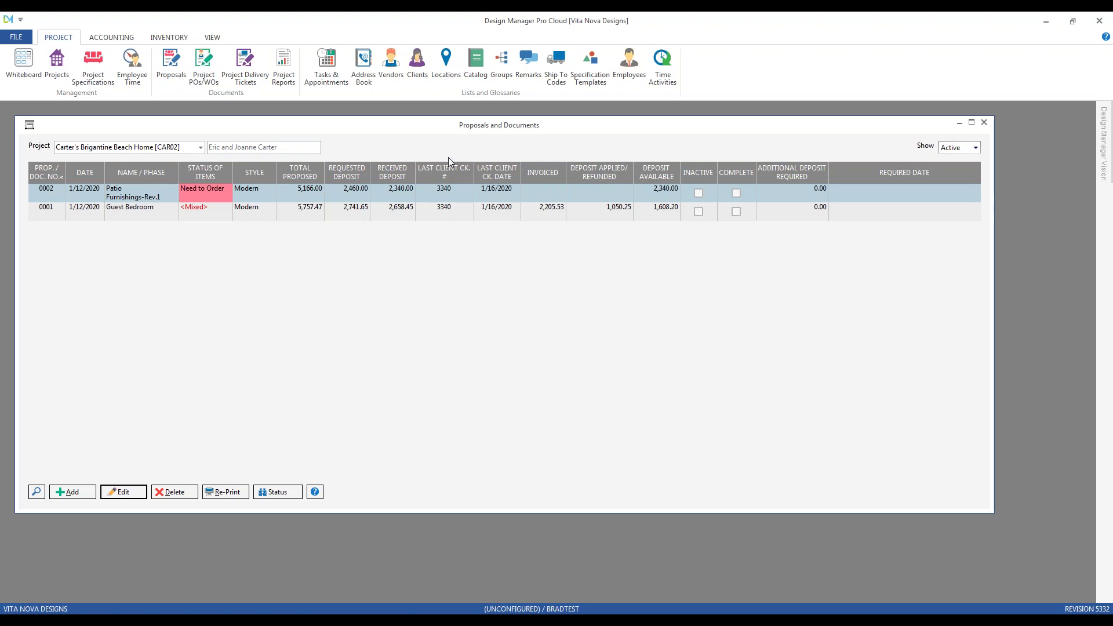
pyautogui.click(151, 146)
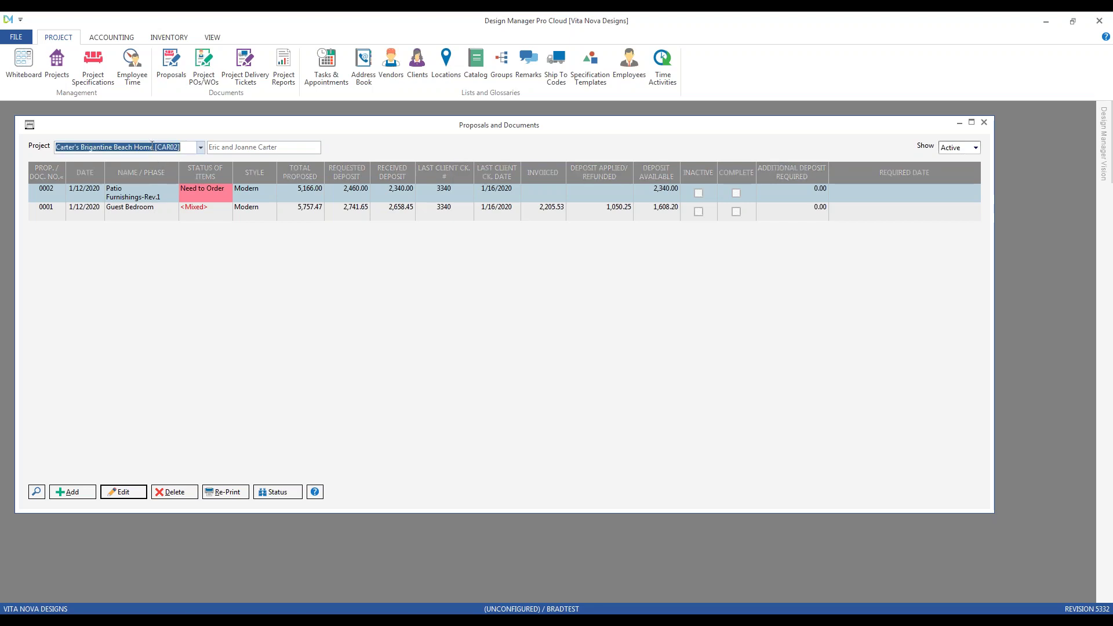
pyautogui.write('h')
pyautogui.press('Down')
pyautogui.press('Return')
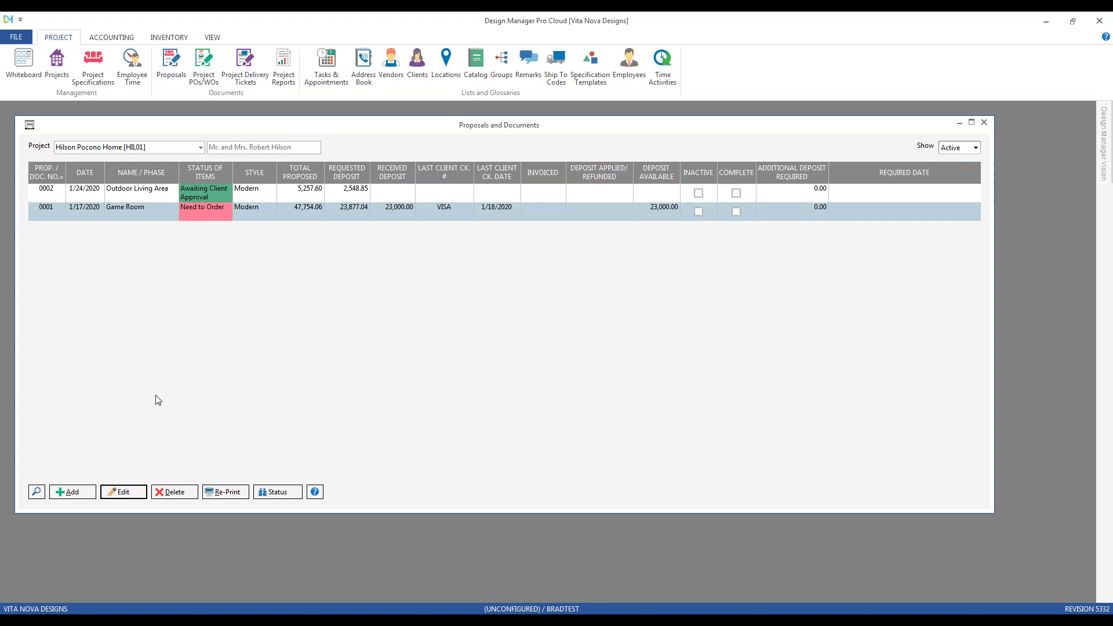
# Open proposal 0001, Game Room, for editing and show its additional deposit request settings.
pyautogui.click(123, 492)
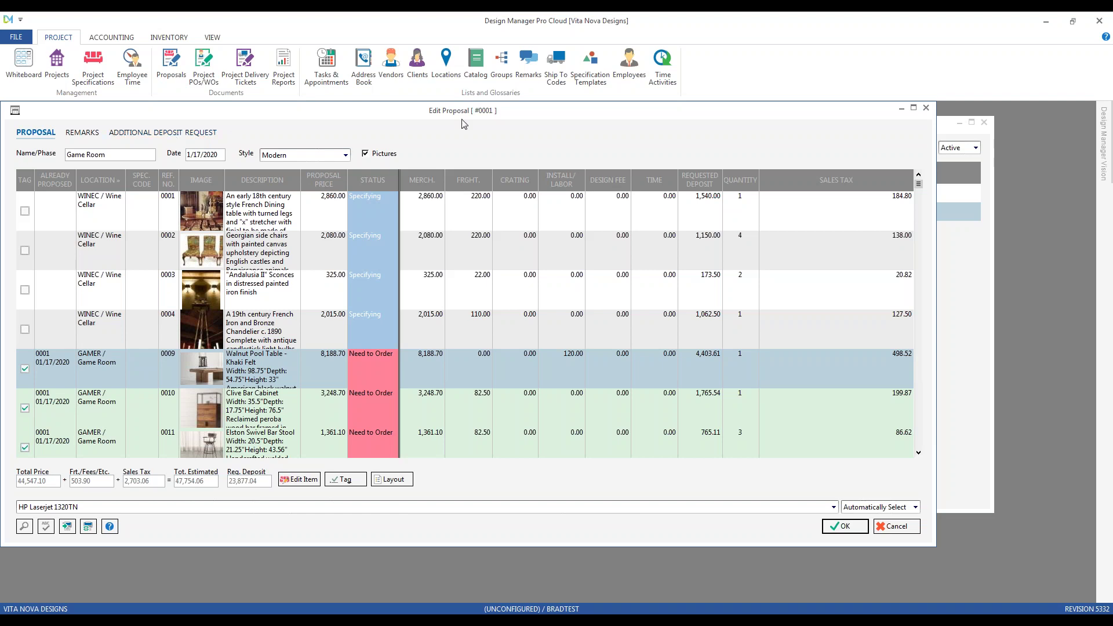
pyautogui.moveTo(375, 119); pyautogui.dragTo(409, 133)
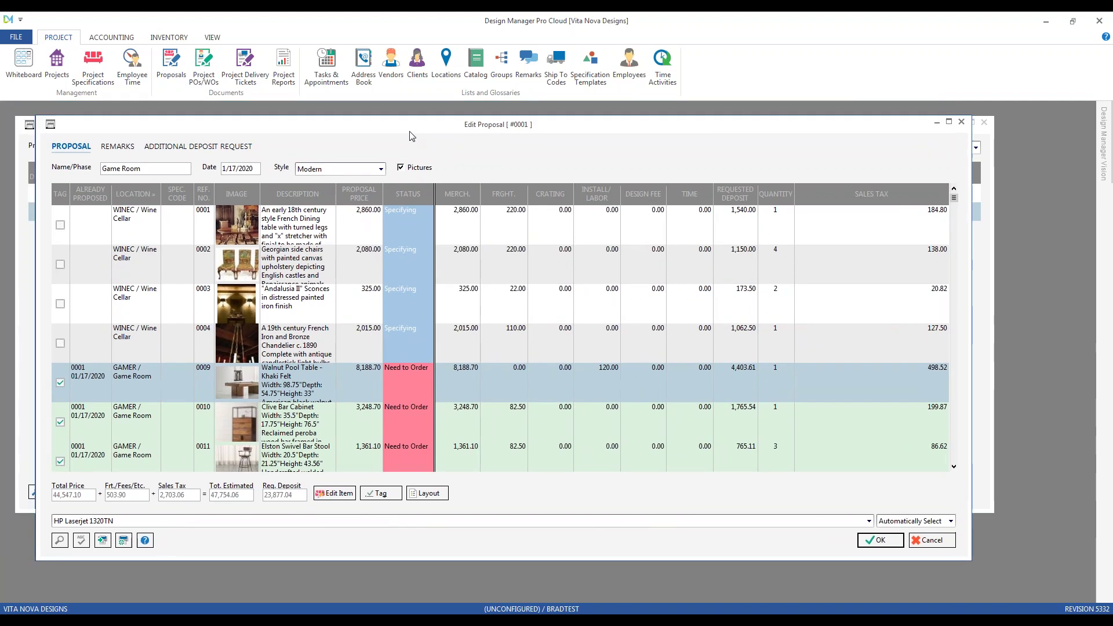
pyautogui.click(209, 143)
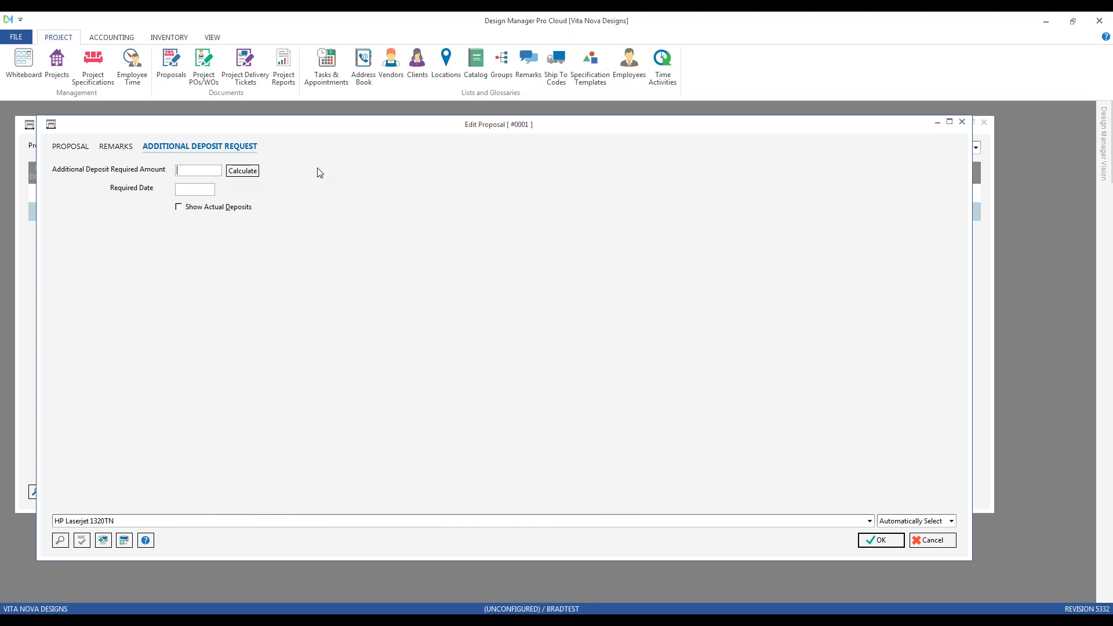
# Calculate the additional deposit required for the Game Room proposal as 25 percent of its total amount.
pyautogui.click(253, 174)
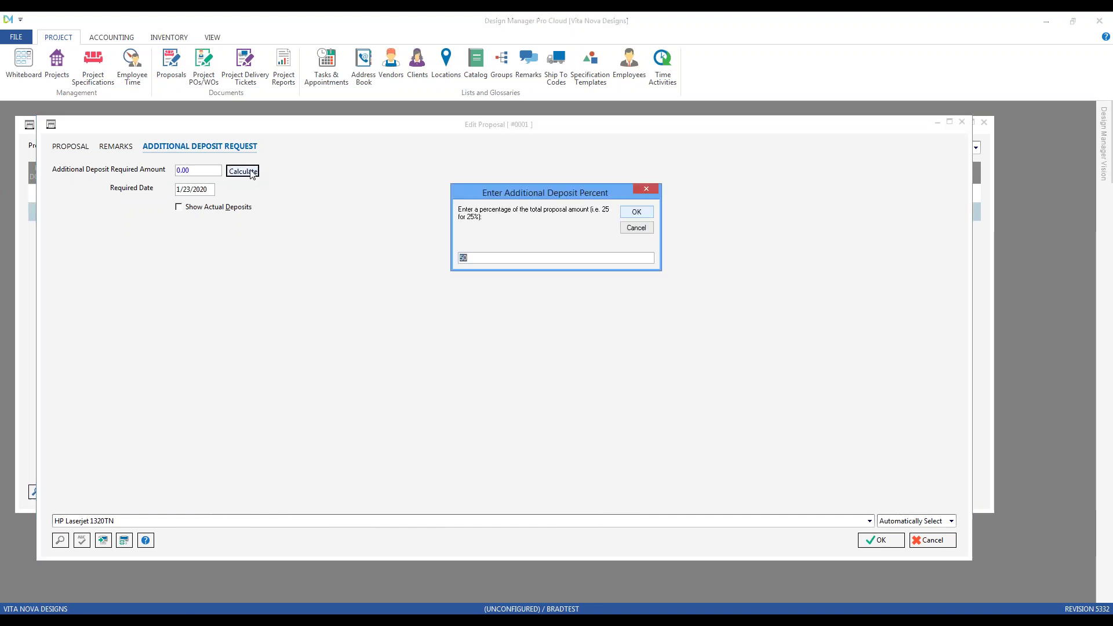
pyautogui.write('25')
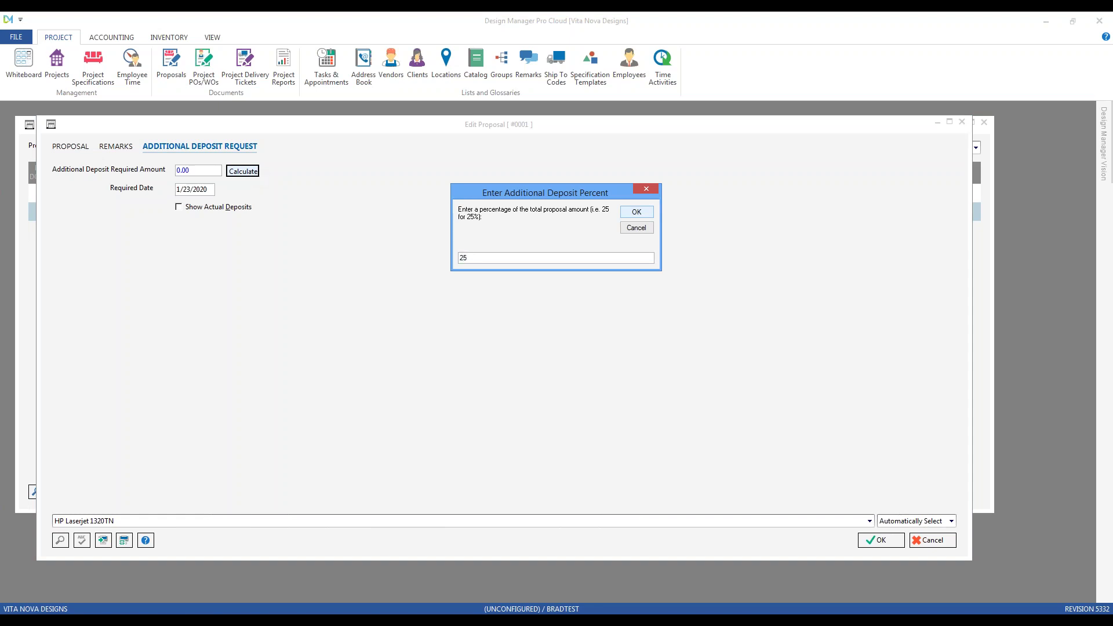
pyautogui.click(636, 211)
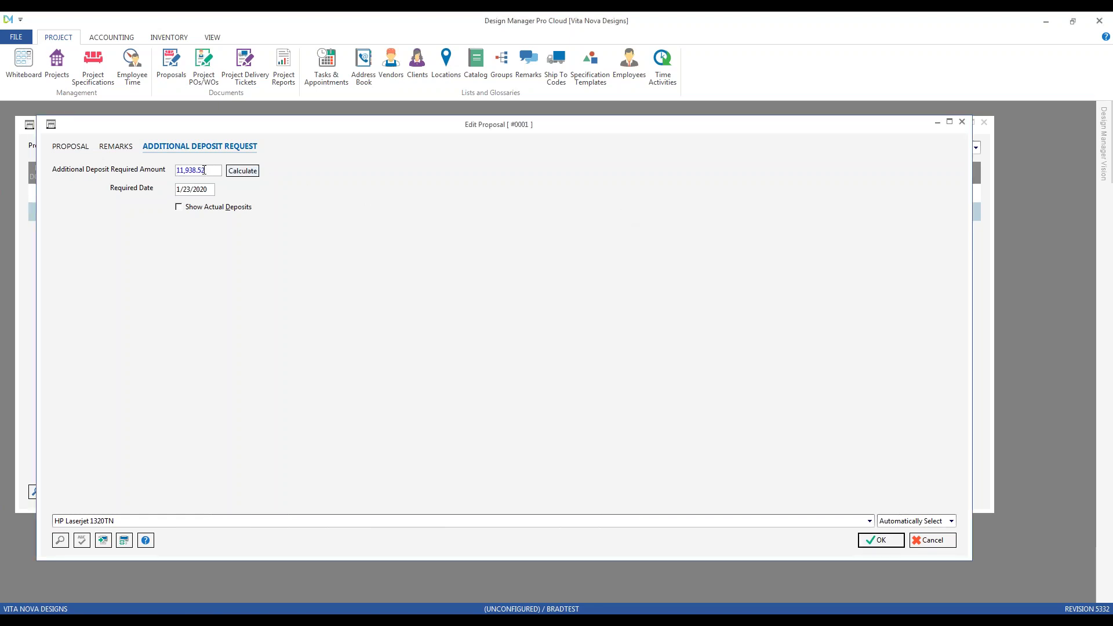
pyautogui.moveTo(203, 128); pyautogui.dragTo(224, 266)
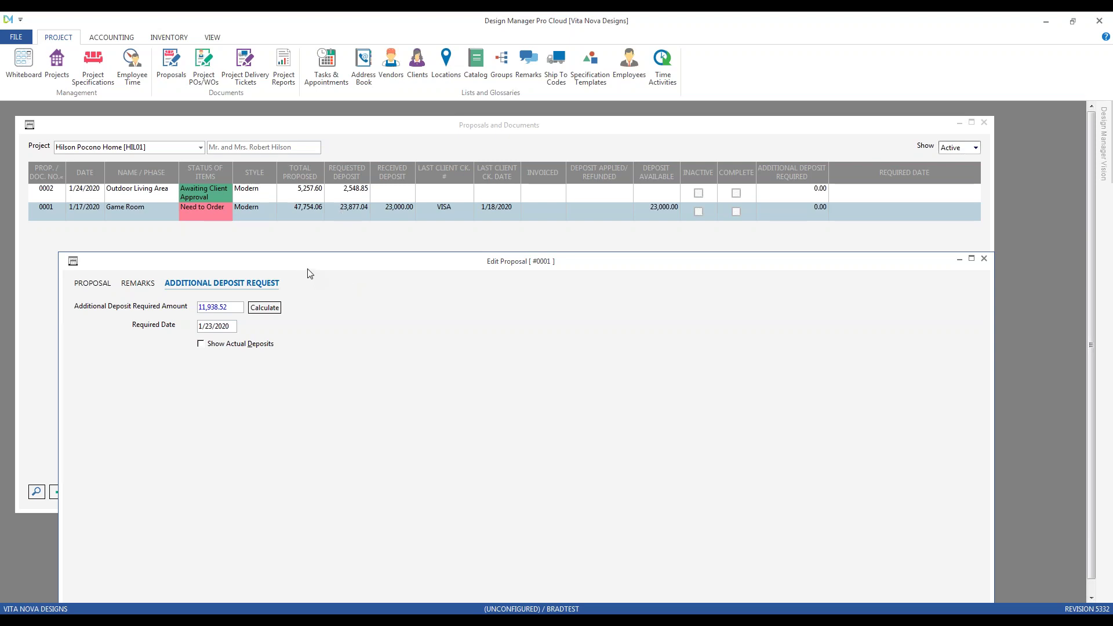
# Set the additional deposit required to 10,000.00, include the actual deposits, and generate the Game Room proposal preview.
pyautogui.moveTo(226, 205); pyautogui.dragTo(109, 189)
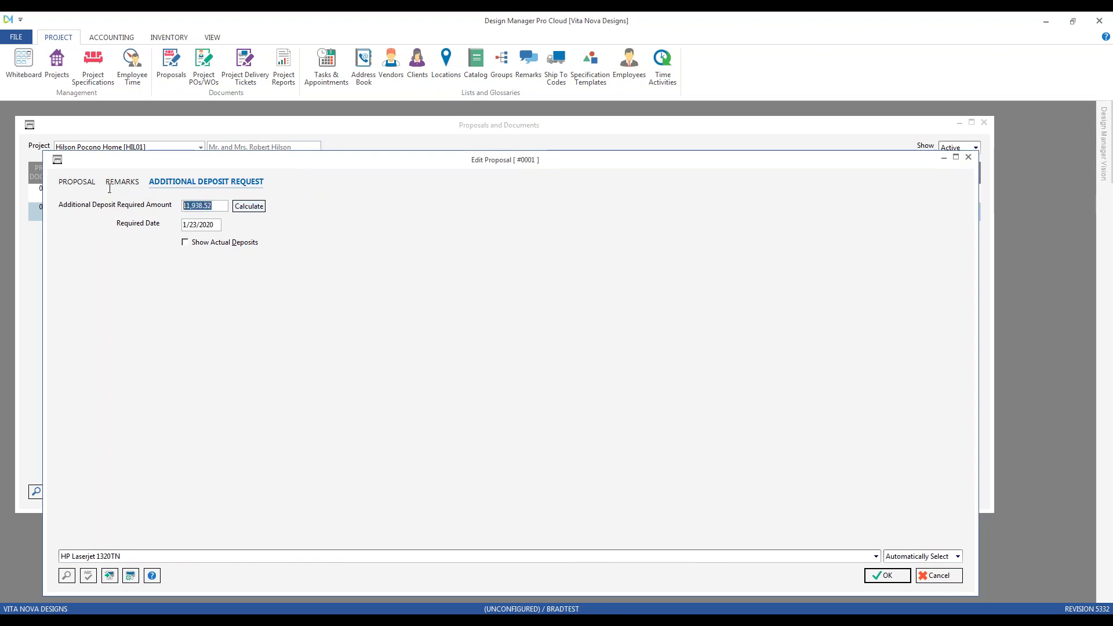
pyautogui.write('10000')
pyautogui.press('Tab')
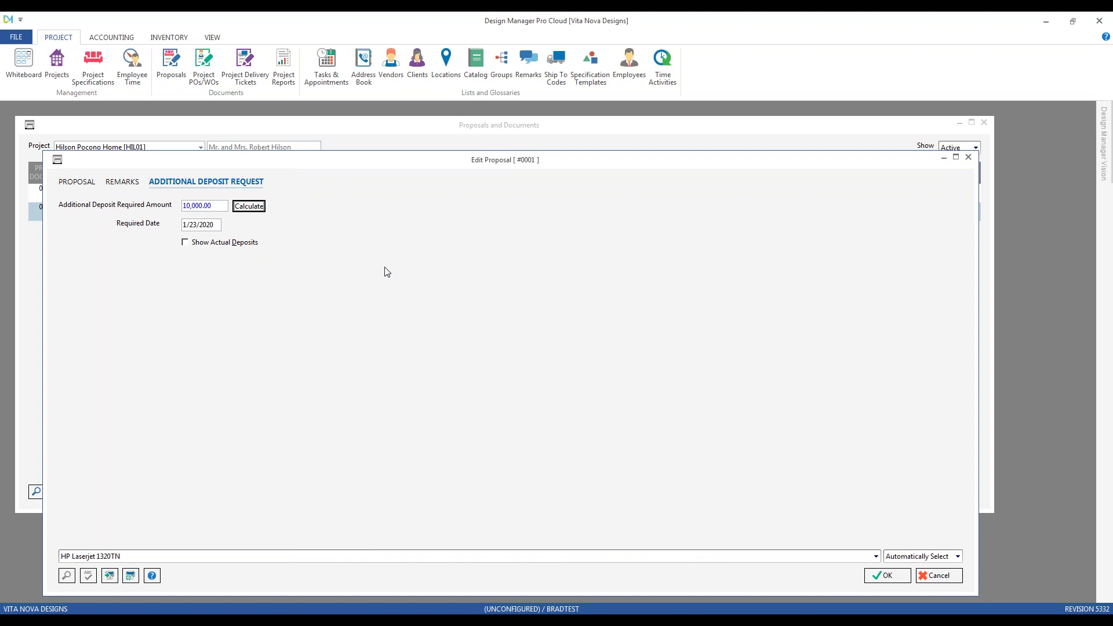
pyautogui.click(214, 224)
pyautogui.click(246, 249)
pyautogui.click(894, 577)
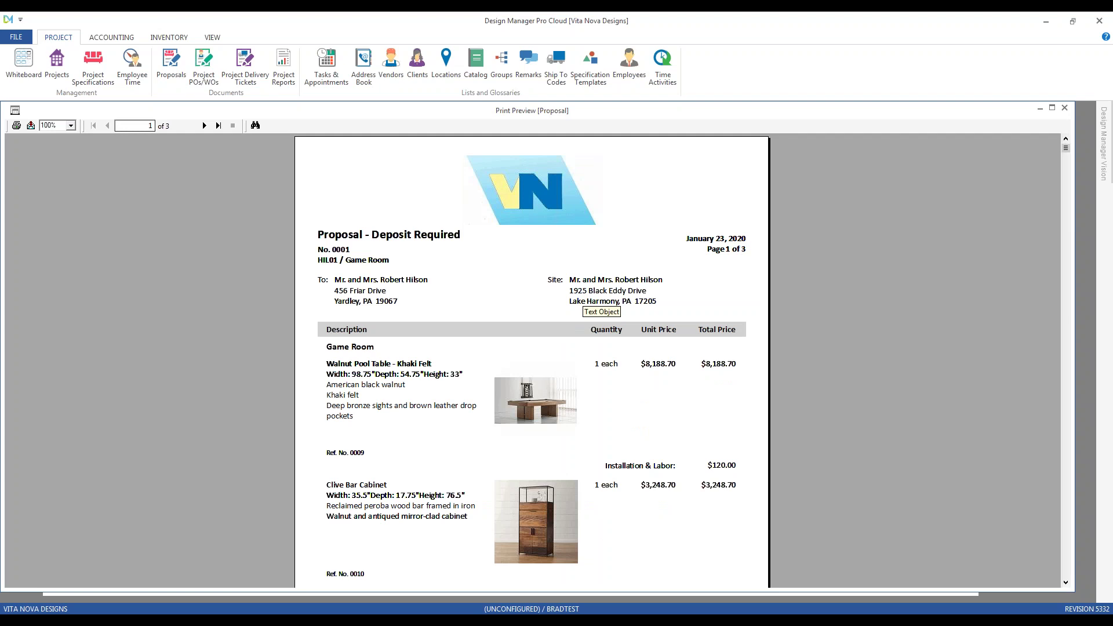
# Review the proposal preview from its deposit title through the totals on page 3, and accept the proposal.
pyautogui.click(444, 237)
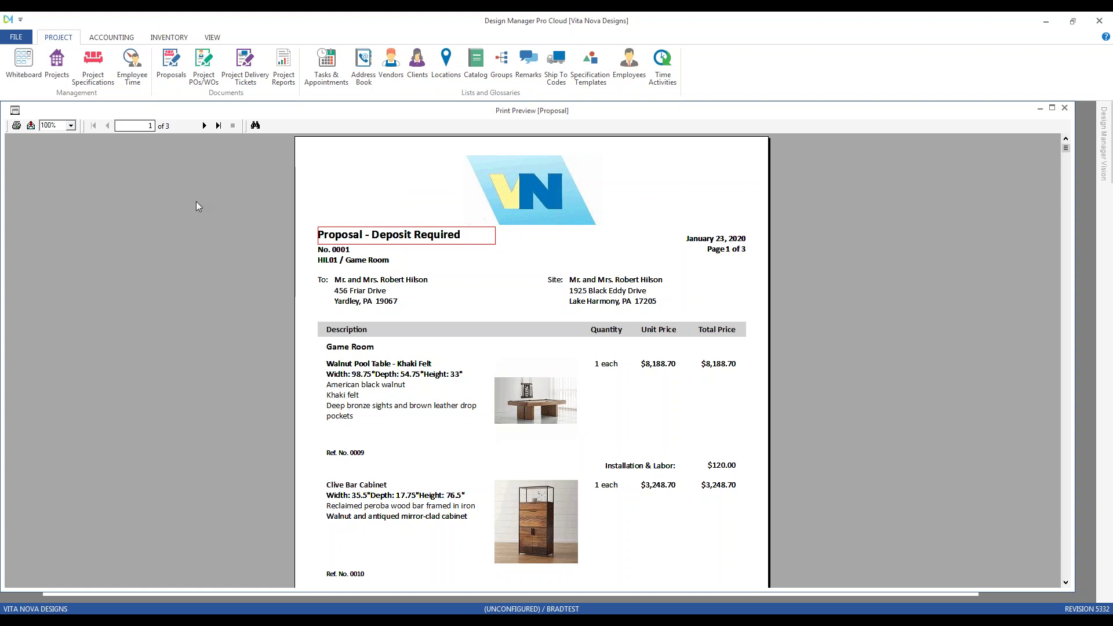
pyautogui.scroll(-3, 195, 201)
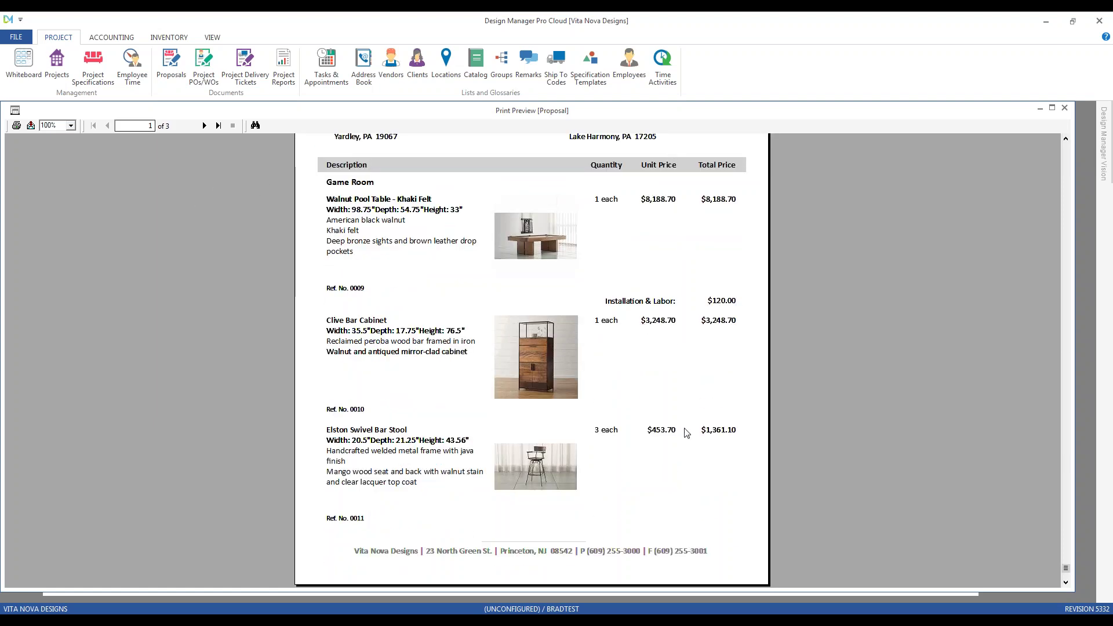
pyautogui.click(204, 125)
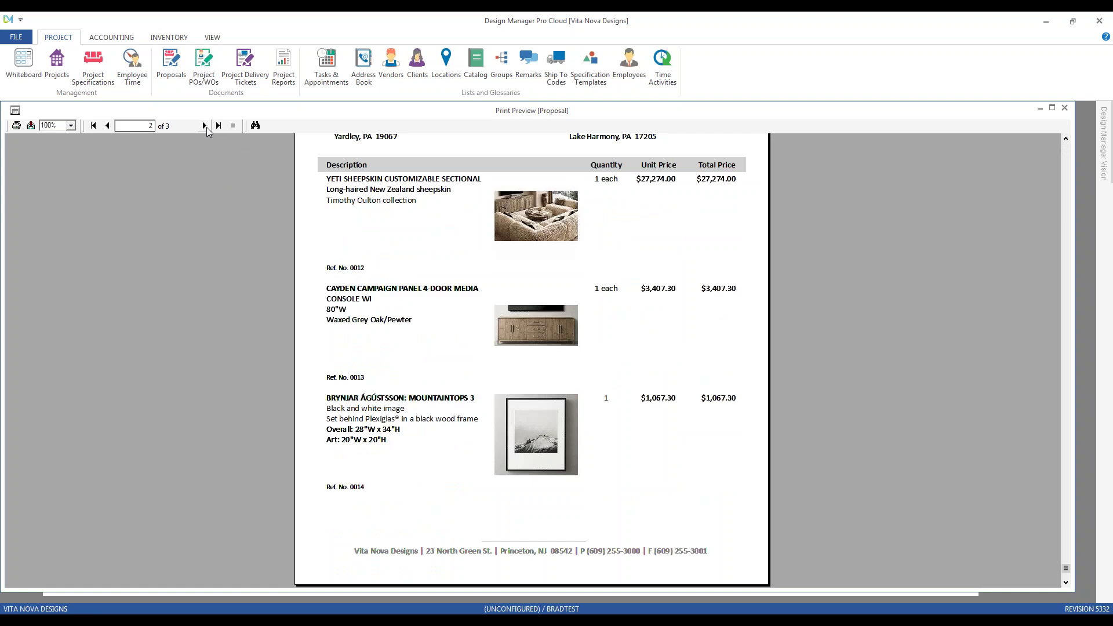
pyautogui.click(204, 125)
pyautogui.scroll(3, 158, 288)
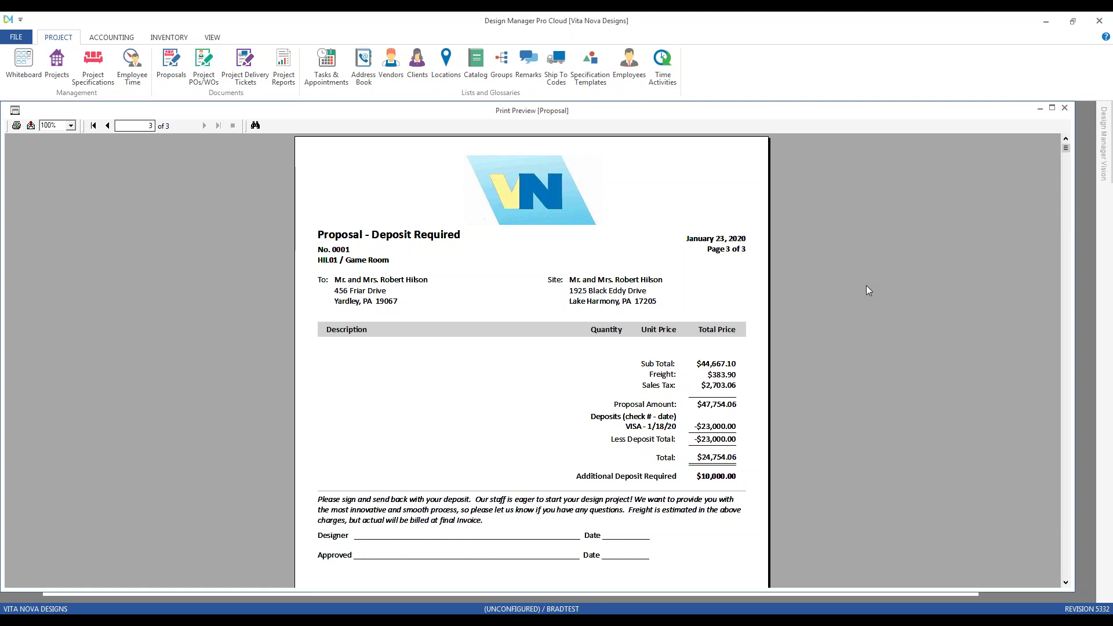
pyautogui.click(1064, 108)
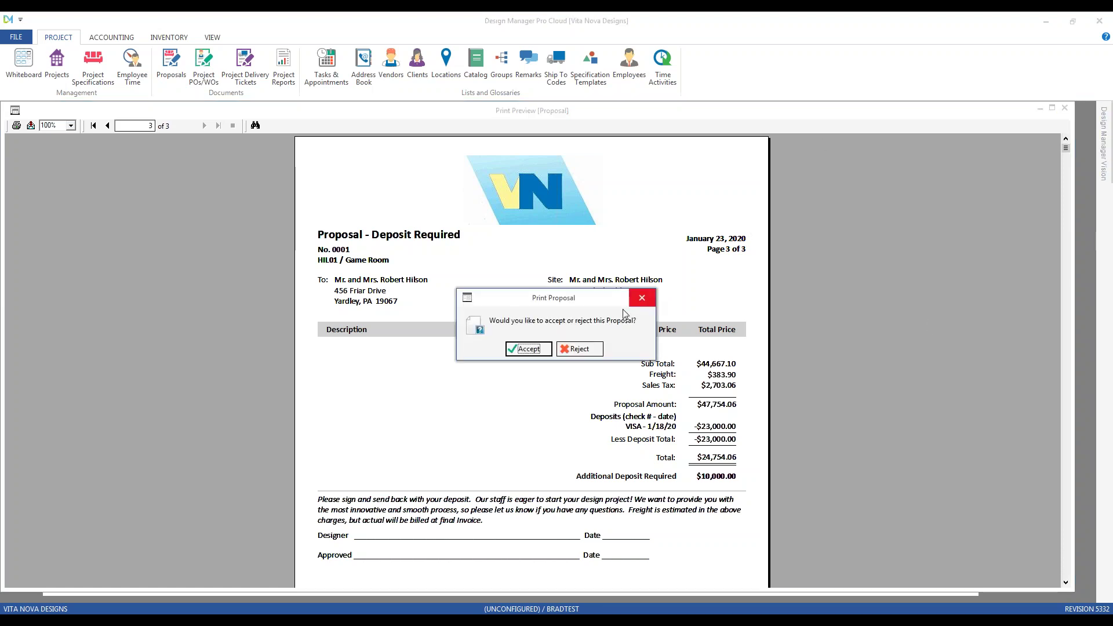
pyautogui.click(540, 350)
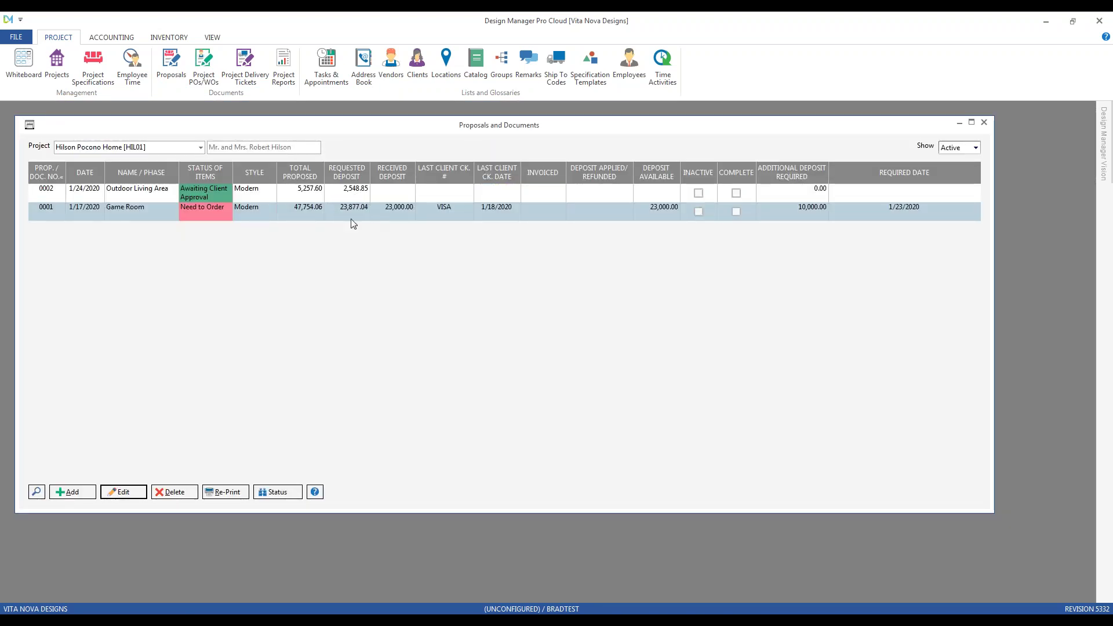
# Examine the requested deposit and additional deposit required for the Game Room proposal in the proposals list.
pyautogui.click(353, 224)
pyautogui.click(815, 214)
pyautogui.click(812, 218)
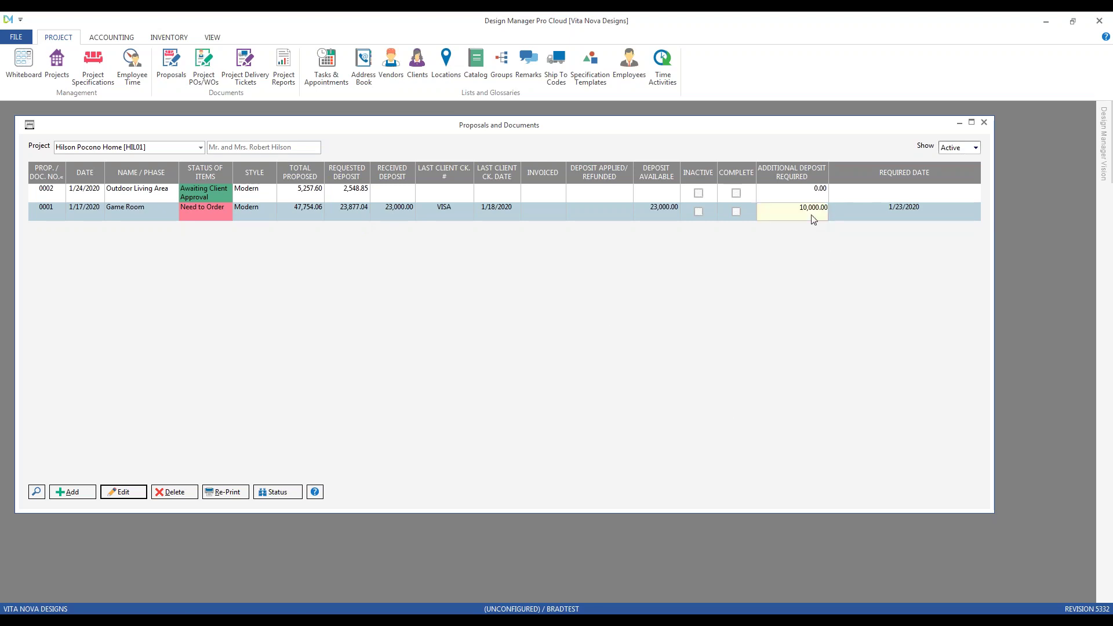
pyautogui.press('Return')
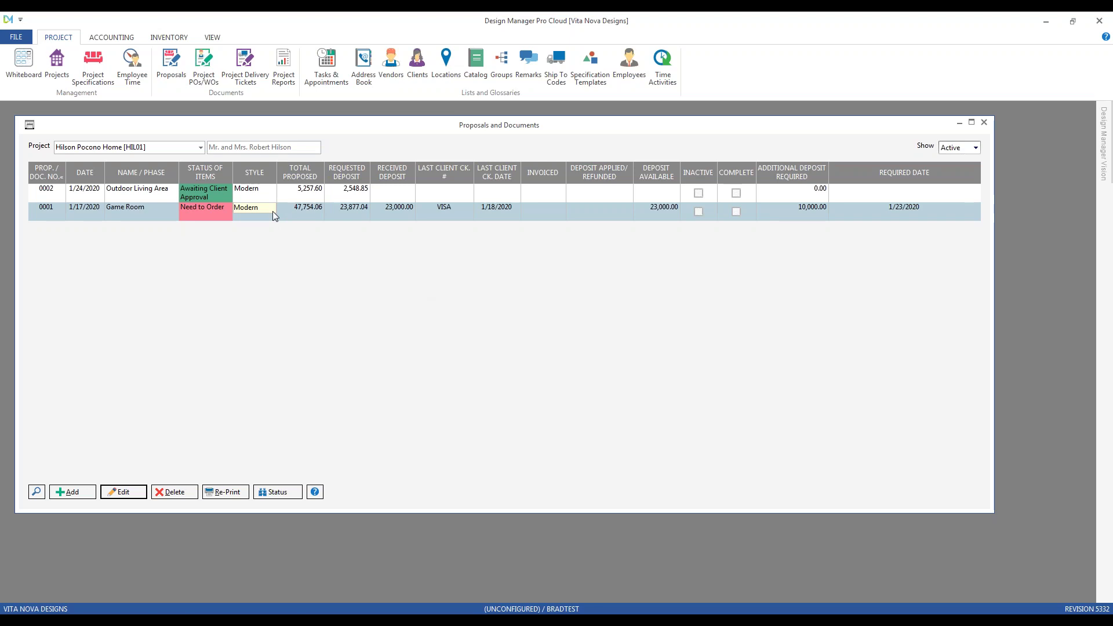
# Open the status of proposal 0001, Game Room, and examine its items' estimates and invoicing state.
pyautogui.click(281, 494)
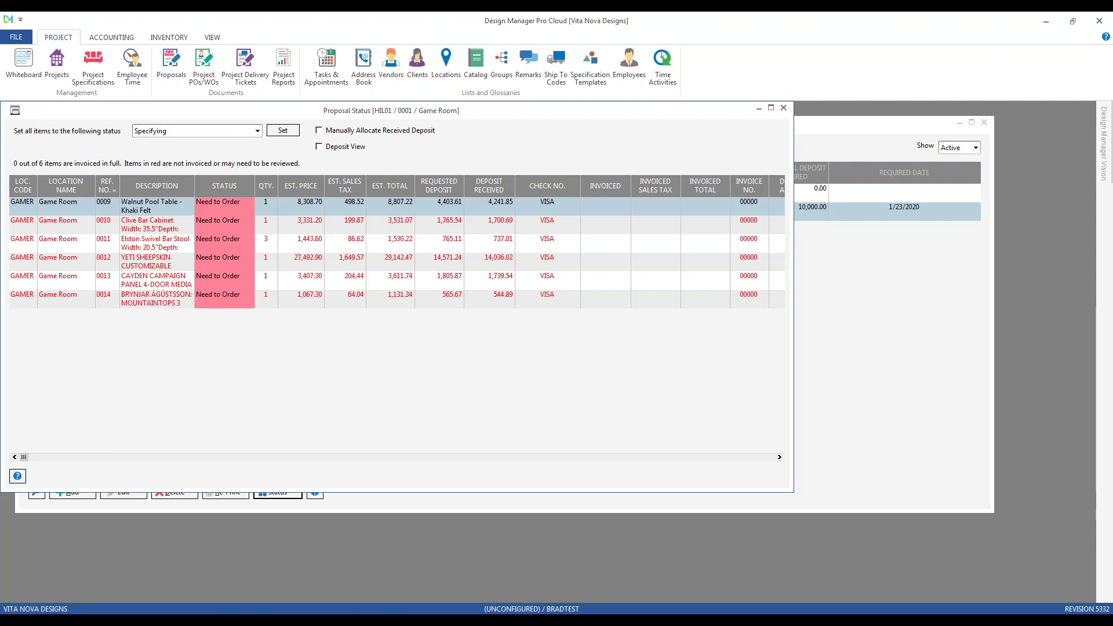
pyautogui.click(362, 259)
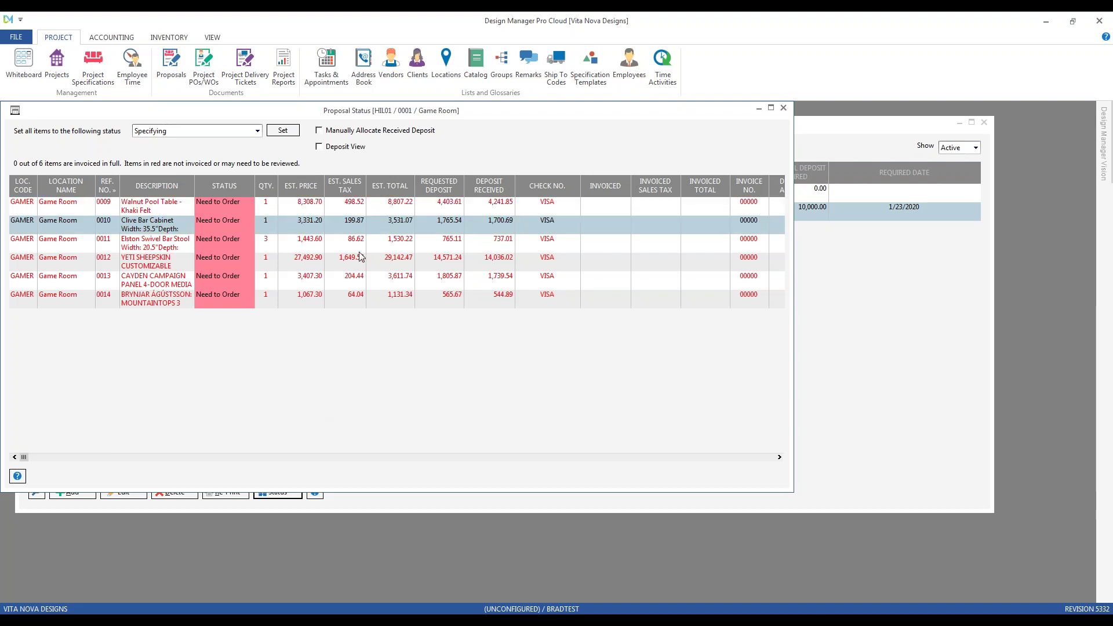
pyautogui.moveTo(274, 111); pyautogui.dragTo(302, 117)
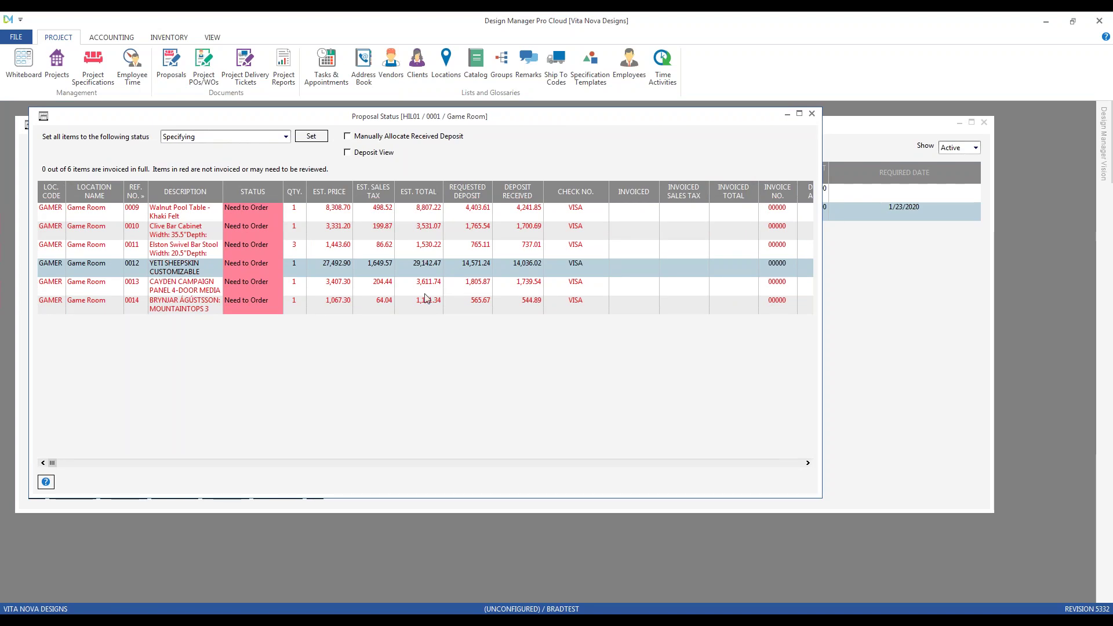
pyautogui.click(395, 304)
pyautogui.click(394, 279)
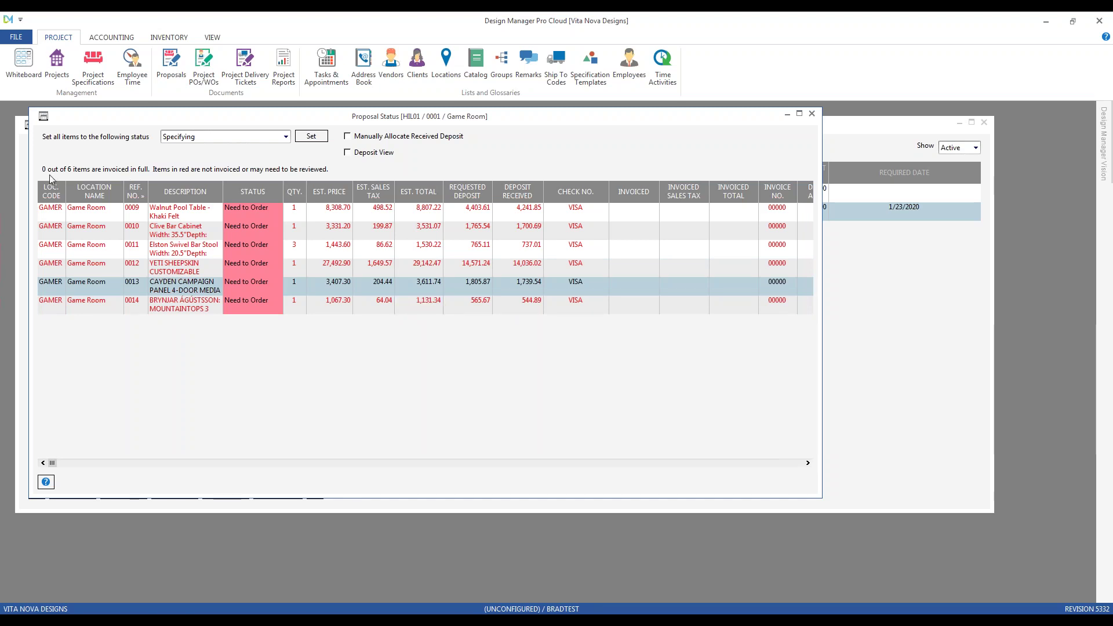
pyautogui.click(80, 226)
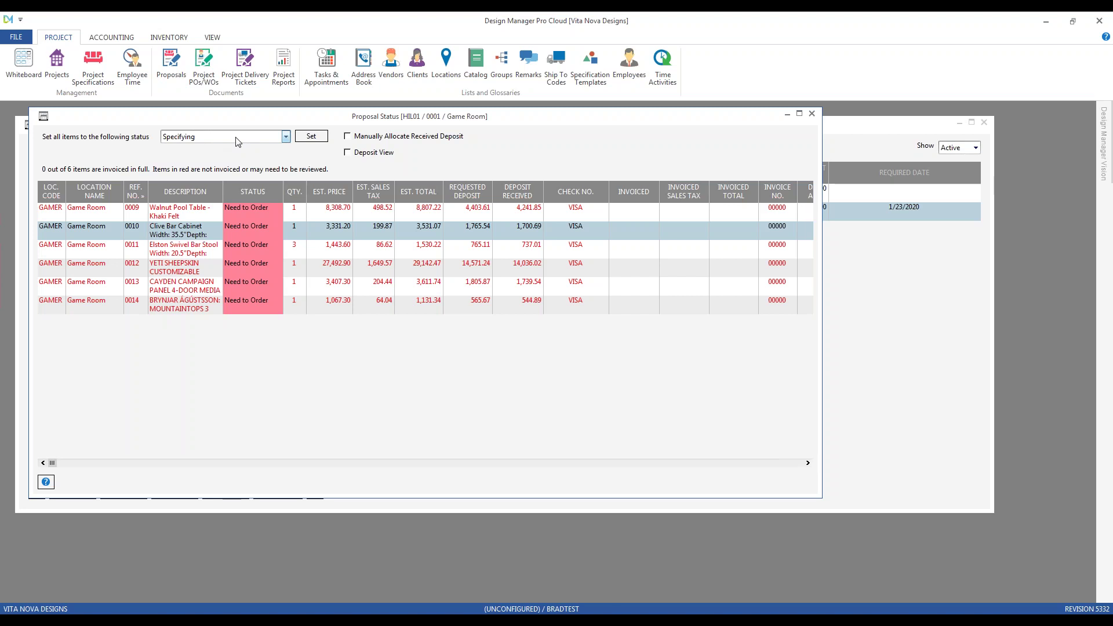
# Change the status of all items on the Game Room proposal to Ordered.
pyautogui.click(286, 137)
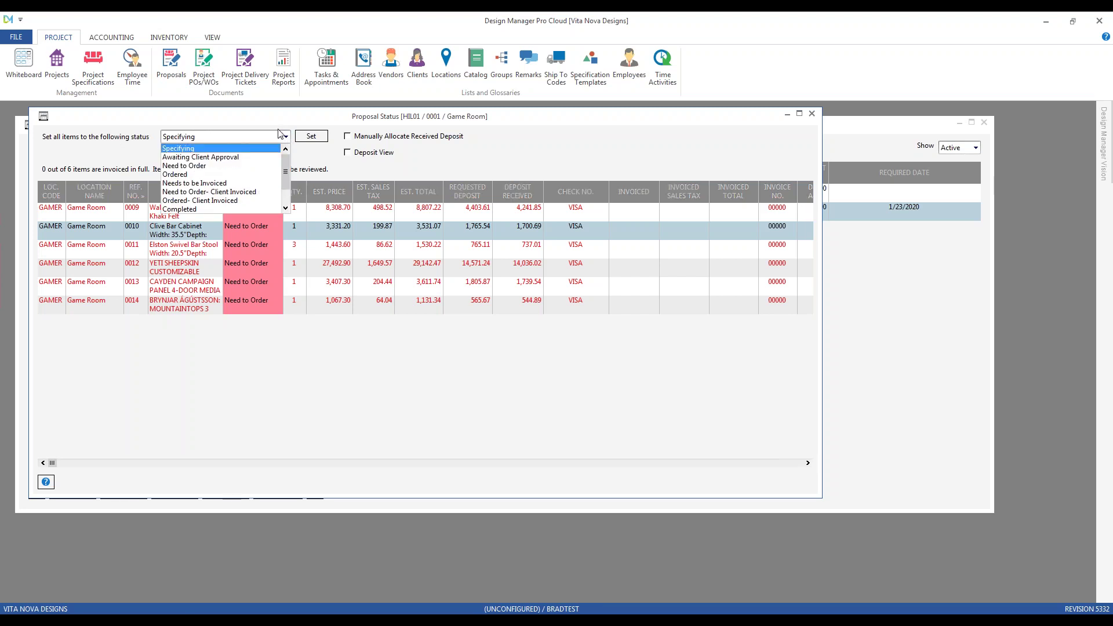
pyautogui.click(227, 174)
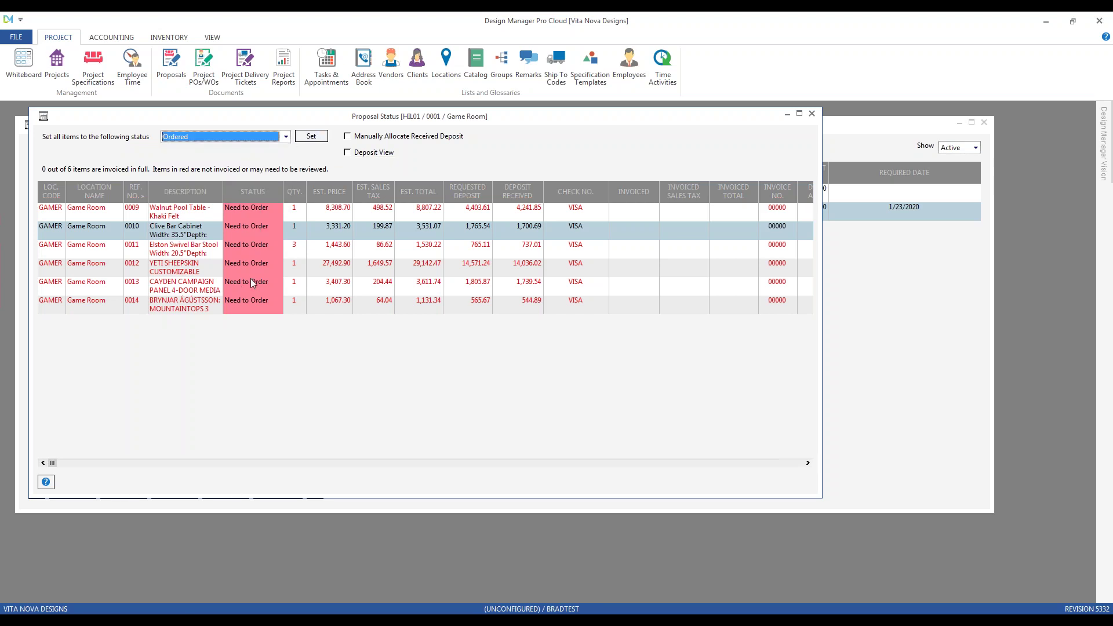
pyautogui.click(314, 140)
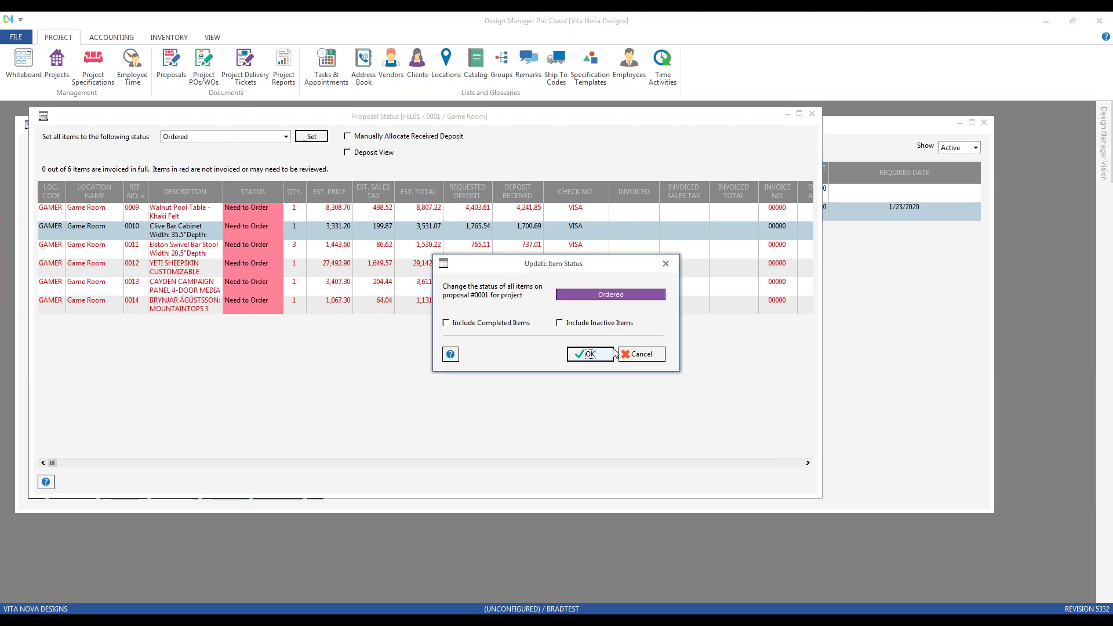
pyautogui.click(603, 354)
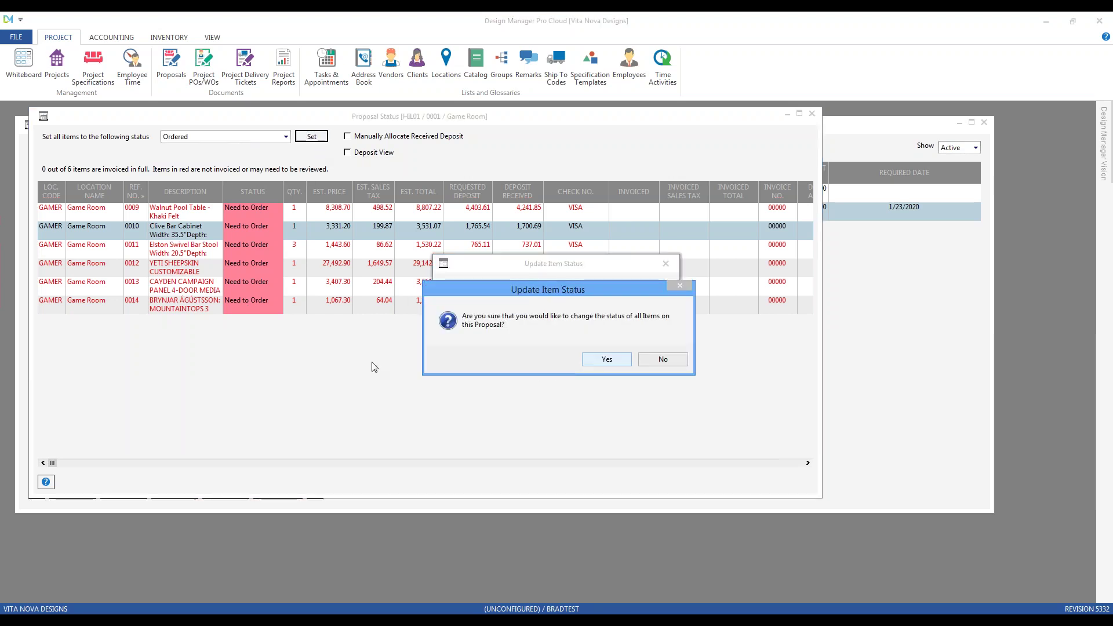
pyautogui.click(585, 358)
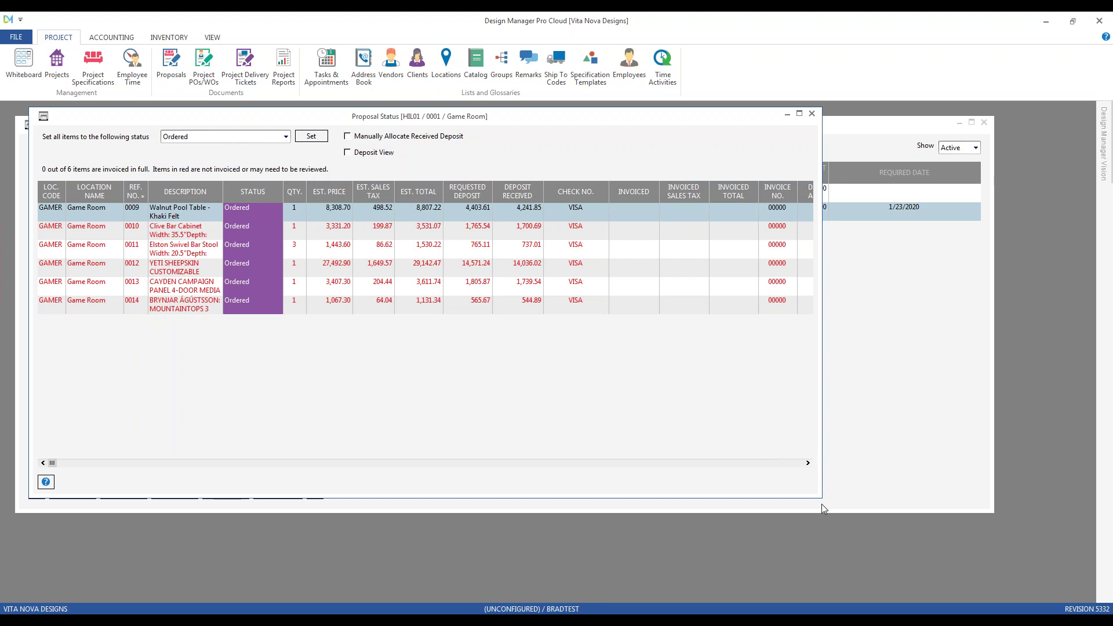
# Enlarge the proposal status window and compare each item's received deposit with the Game Room proposal's total received deposit.
pyautogui.moveTo(824, 505); pyautogui.dragTo(1067, 580)
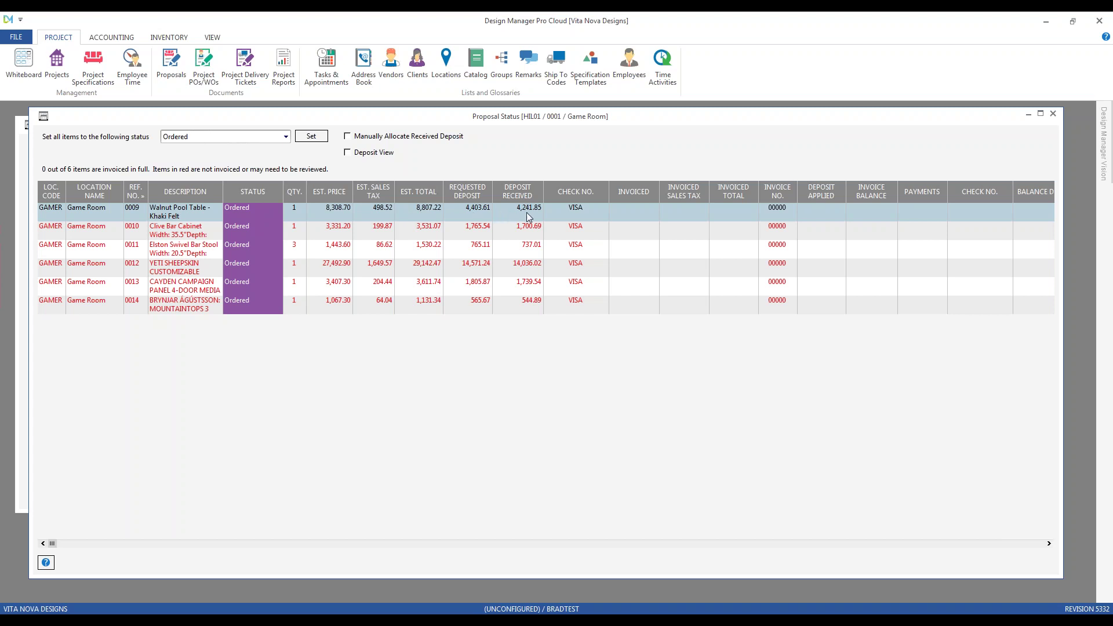
pyautogui.moveTo(476, 120); pyautogui.dragTo(464, 279)
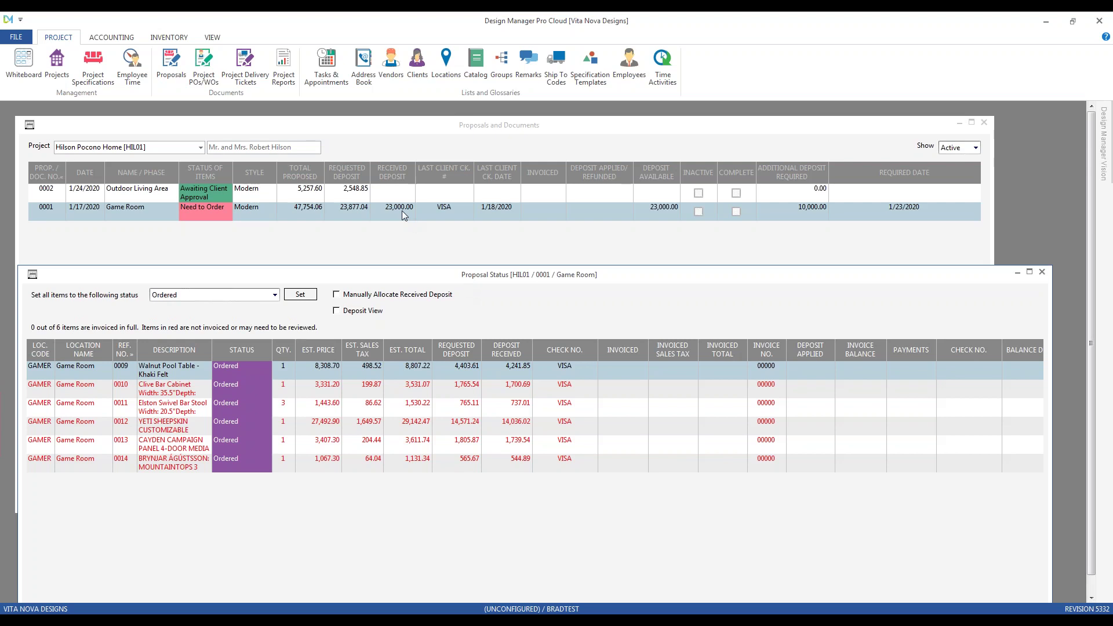
pyautogui.moveTo(372, 274); pyautogui.dragTo(373, 155)
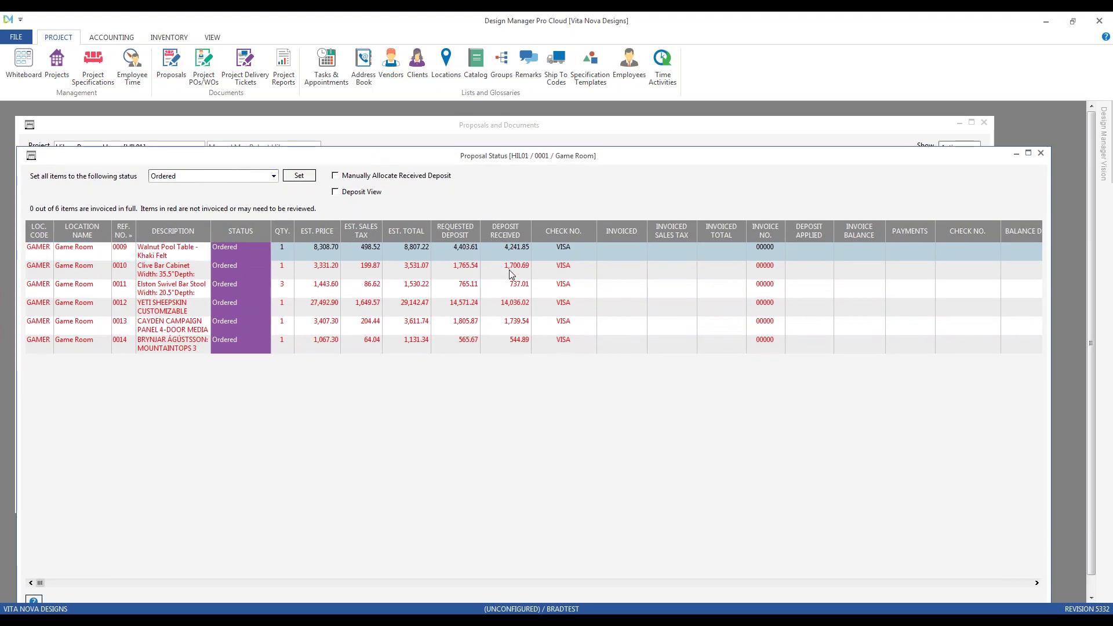
pyautogui.click(509, 271)
pyautogui.click(511, 288)
pyautogui.click(513, 312)
pyautogui.click(516, 326)
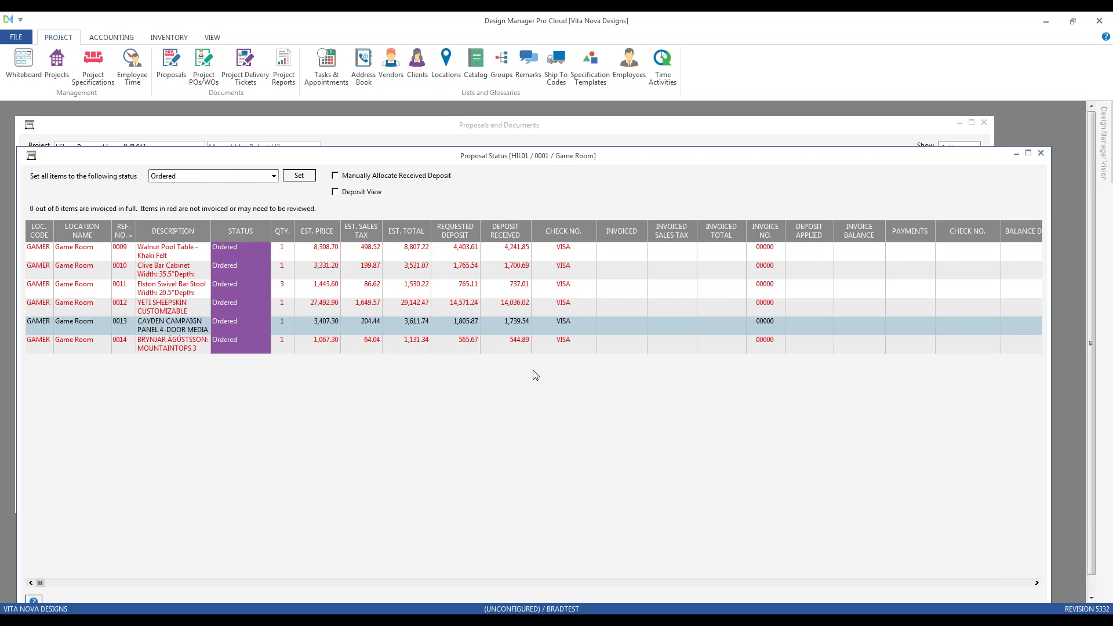
pyautogui.click(521, 252)
pyautogui.click(520, 269)
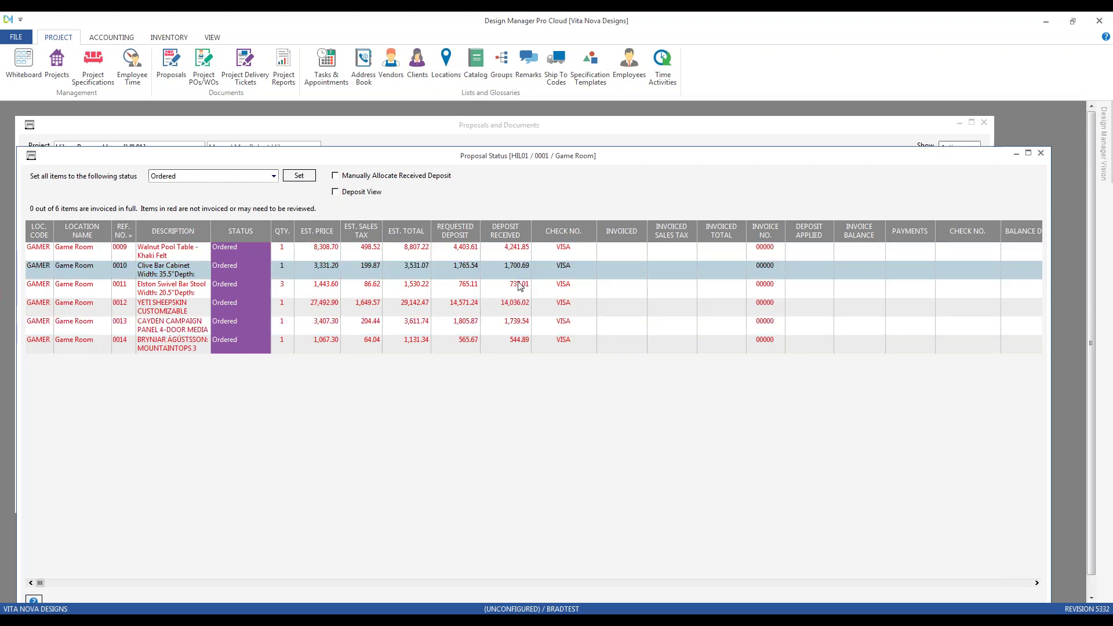
pyautogui.click(520, 287)
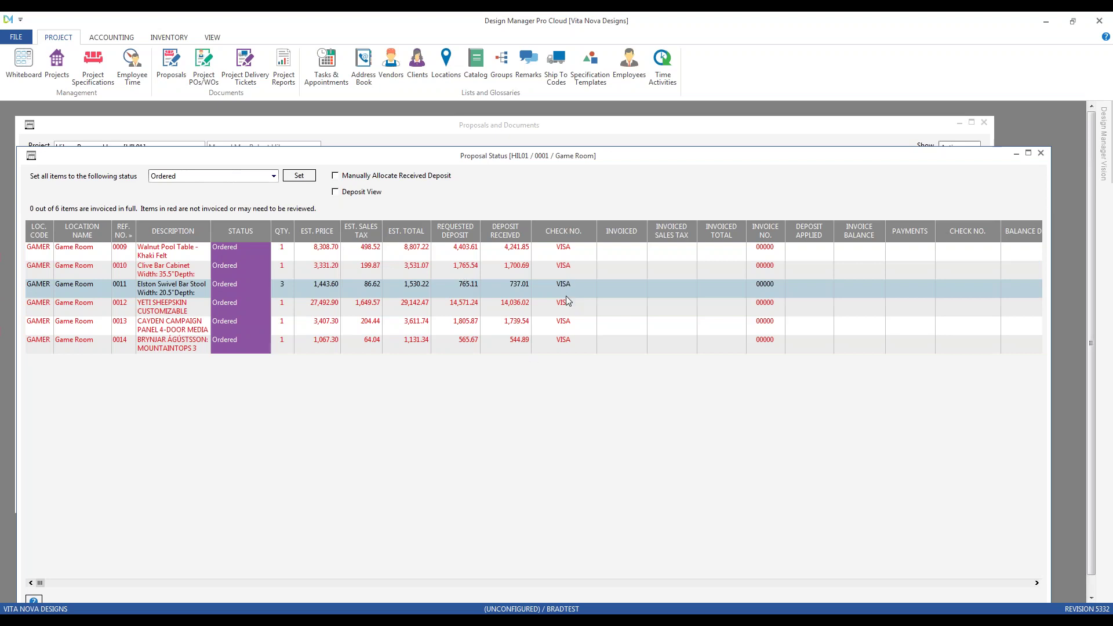
pyautogui.moveTo(576, 158); pyautogui.dragTo(569, 136)
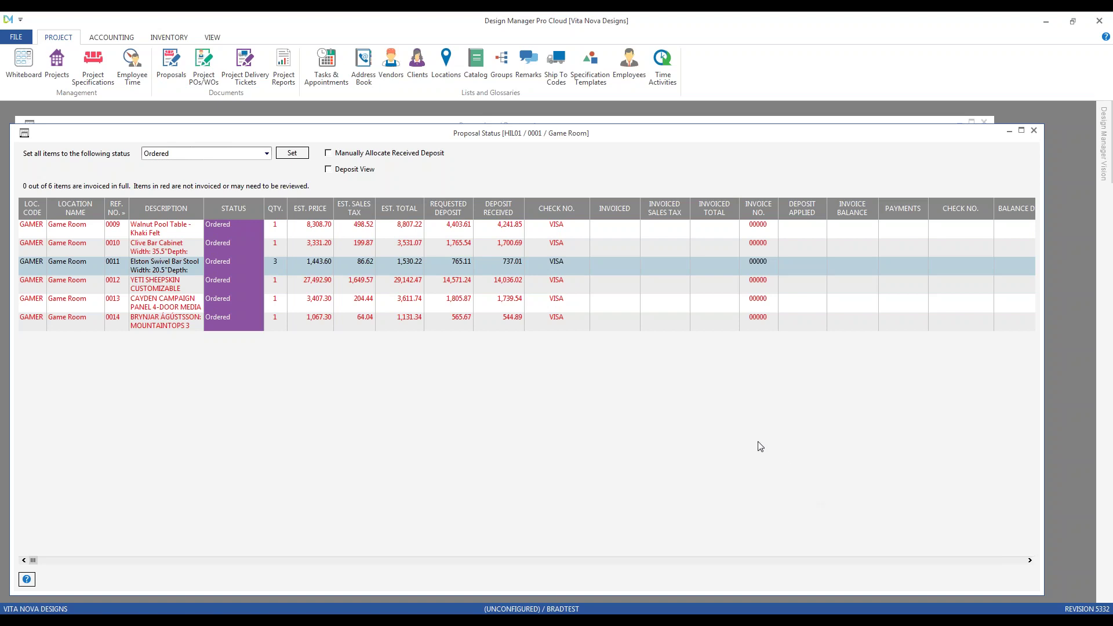
# Switch the Game Room proposal status to Deposit View, narrow its window, and examine the deposit available per item.
pyautogui.click(359, 170)
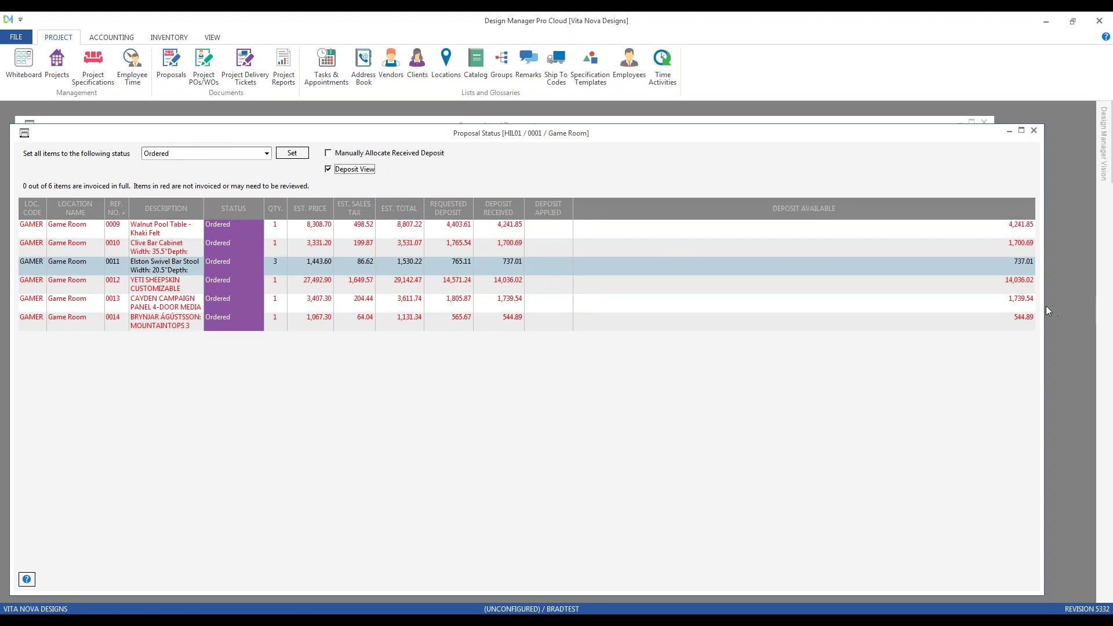
pyautogui.moveTo(1044, 306); pyautogui.dragTo(673, 272)
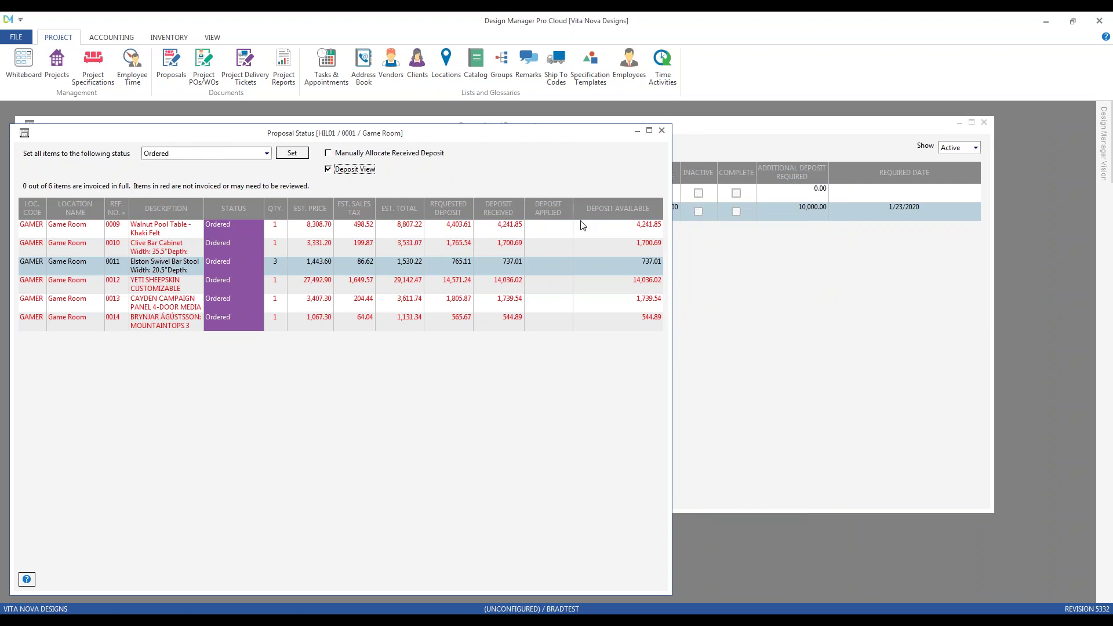
pyautogui.click(623, 234)
pyautogui.moveTo(486, 139); pyautogui.dragTo(487, 131)
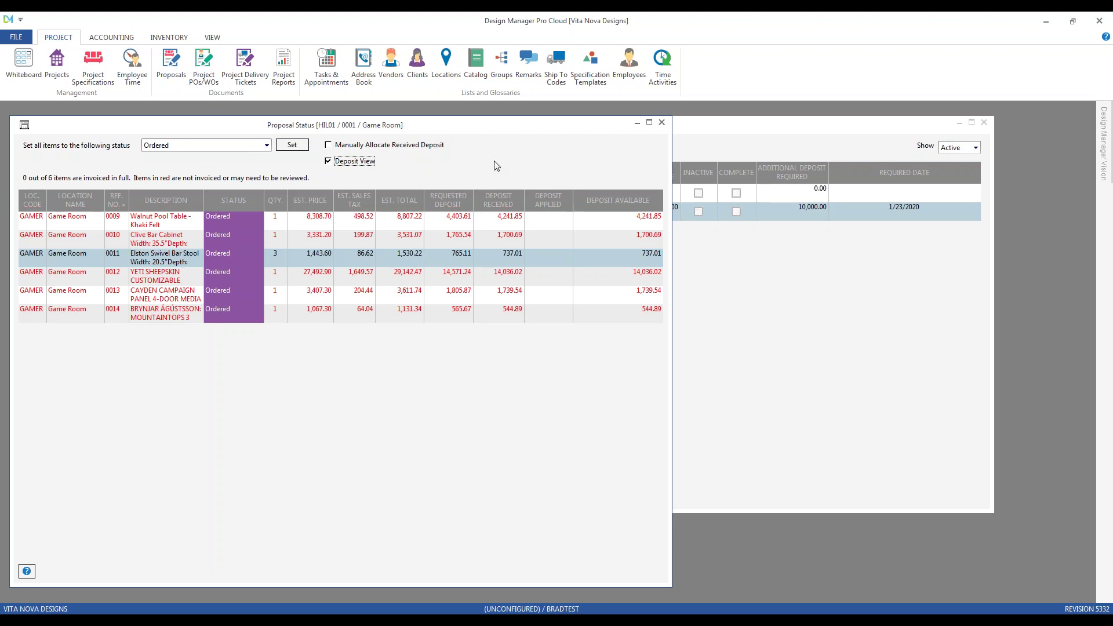
# Compare the Game Room items' deposits, select item 0014, and turn on manual allocation of the received deposit.
pyautogui.click(562, 272)
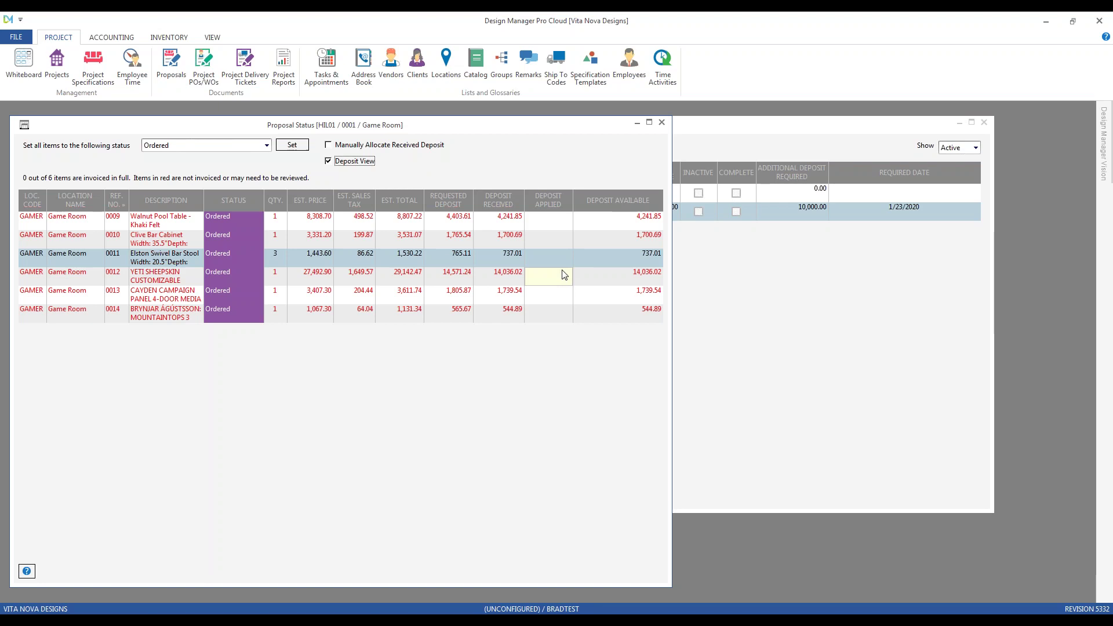
pyautogui.click(518, 318)
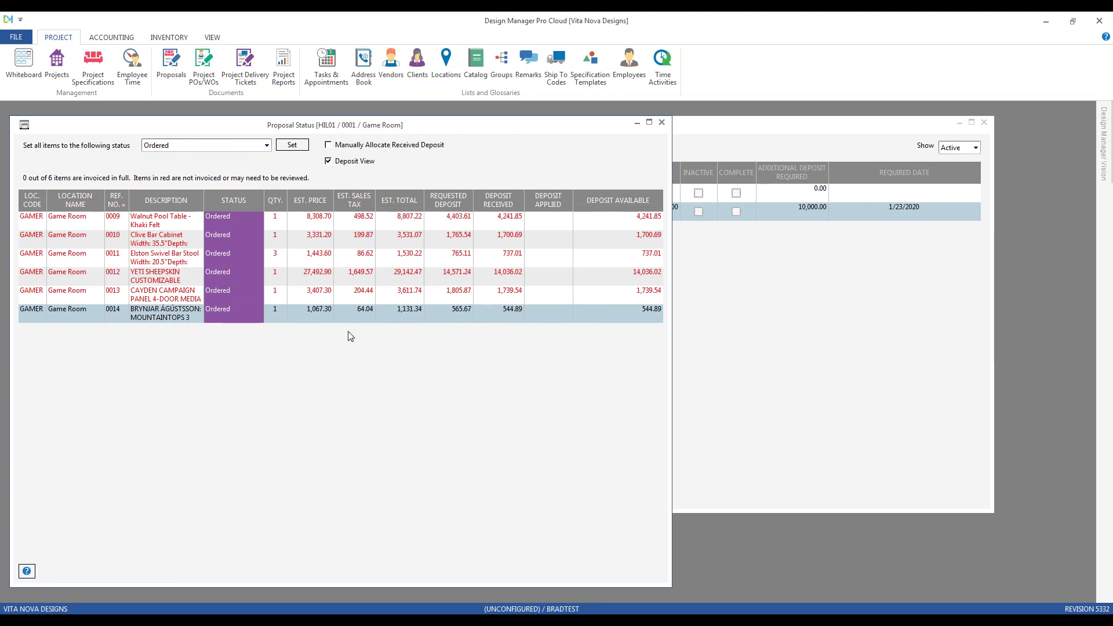
pyautogui.click(366, 279)
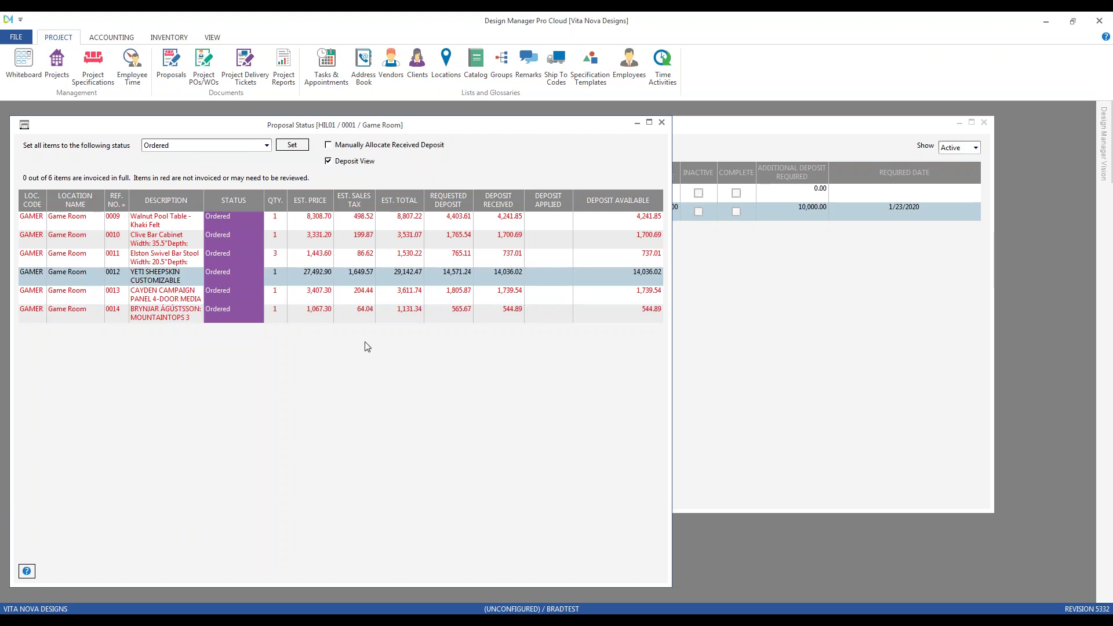
pyautogui.click(384, 315)
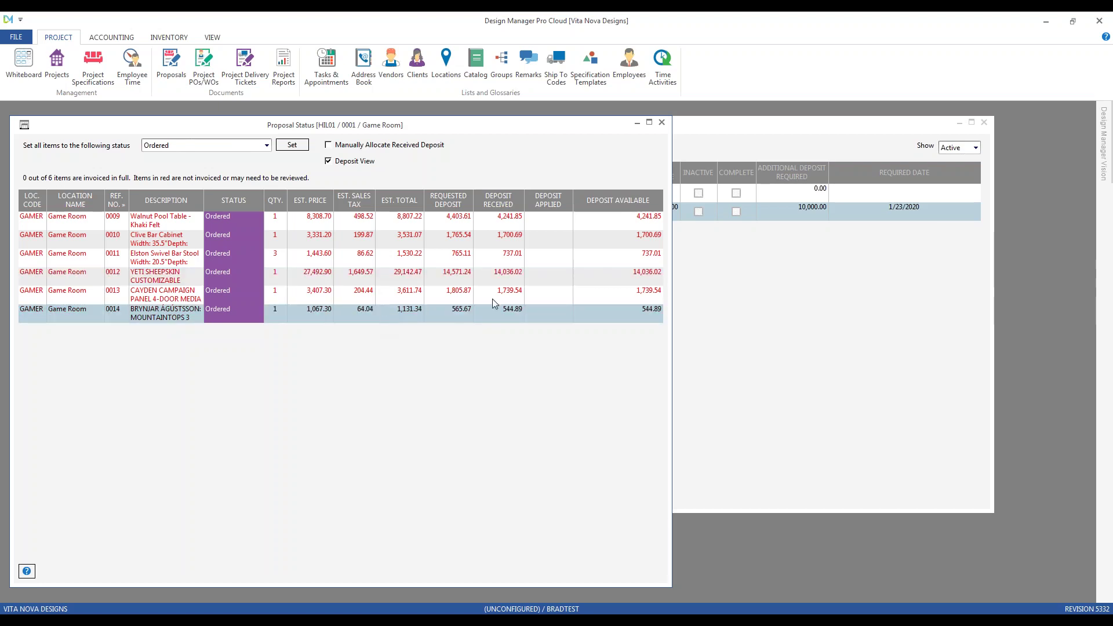
pyautogui.click(411, 148)
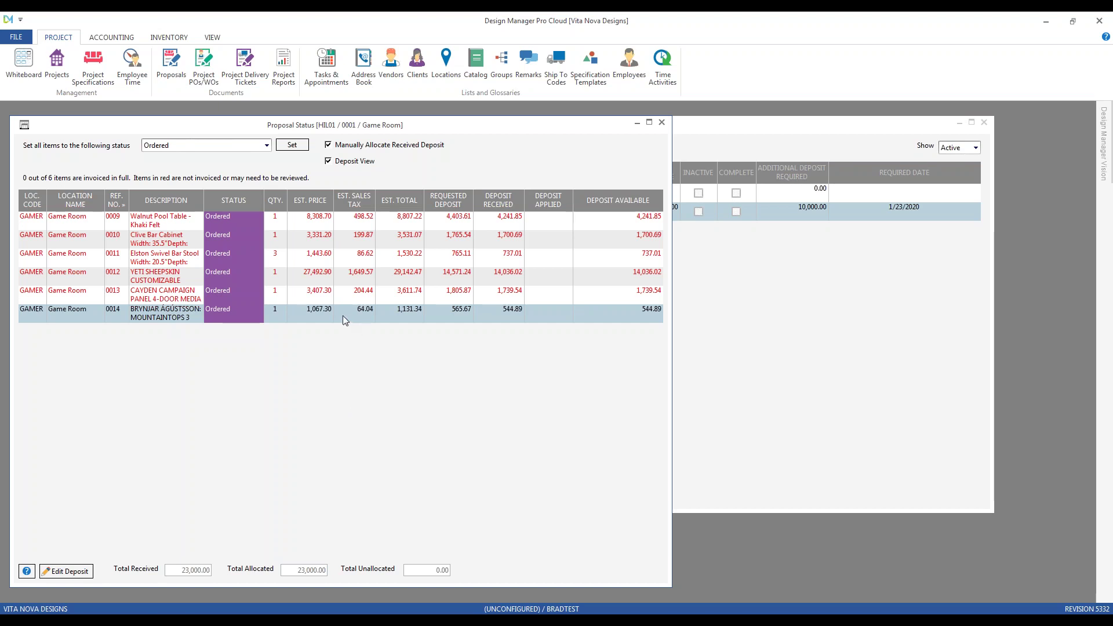
# Set item 0014's received deposit to 0, then try to close the proposal status and decline to exit.
pyautogui.click(58, 573)
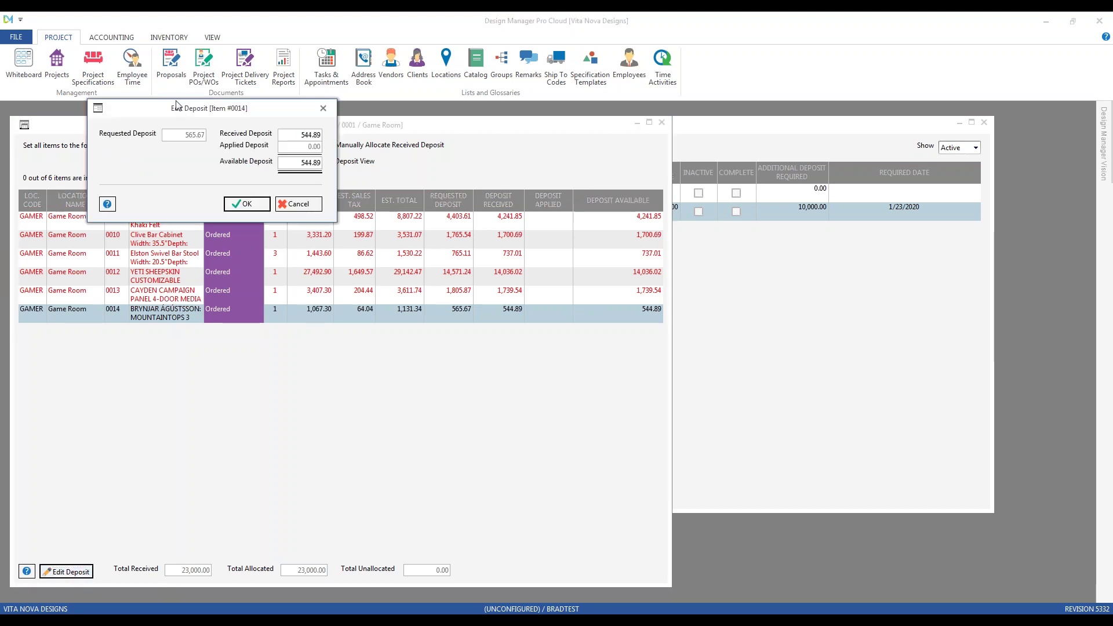
pyautogui.moveTo(176, 120); pyautogui.dragTo(262, 320)
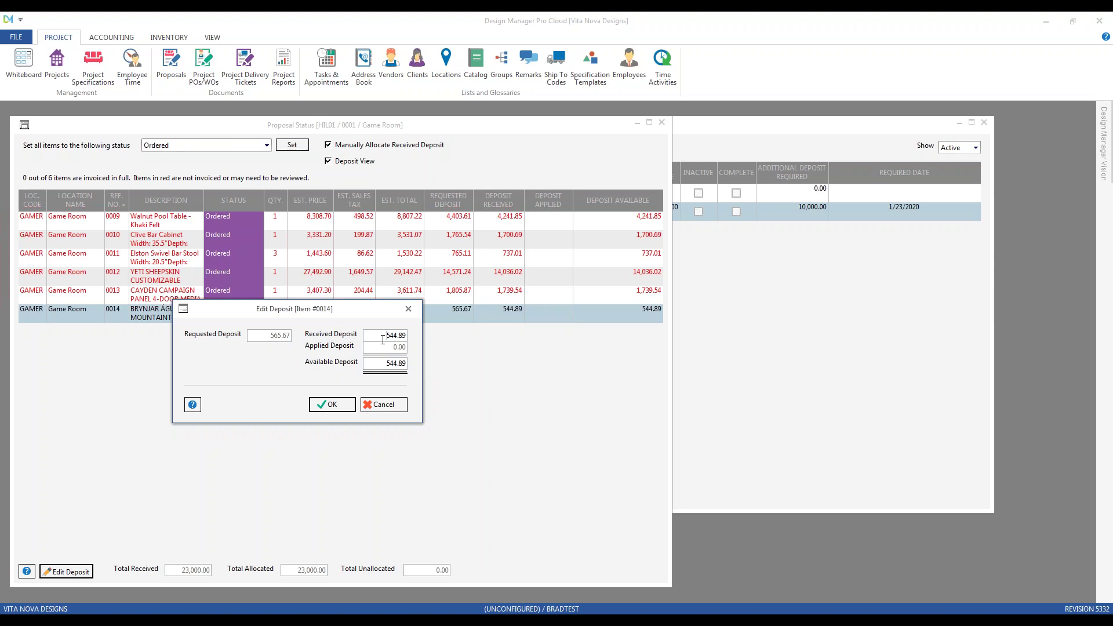
pyautogui.moveTo(383, 336); pyautogui.dragTo(421, 340)
pyautogui.write('0')
pyautogui.click(394, 363)
pyautogui.click(341, 405)
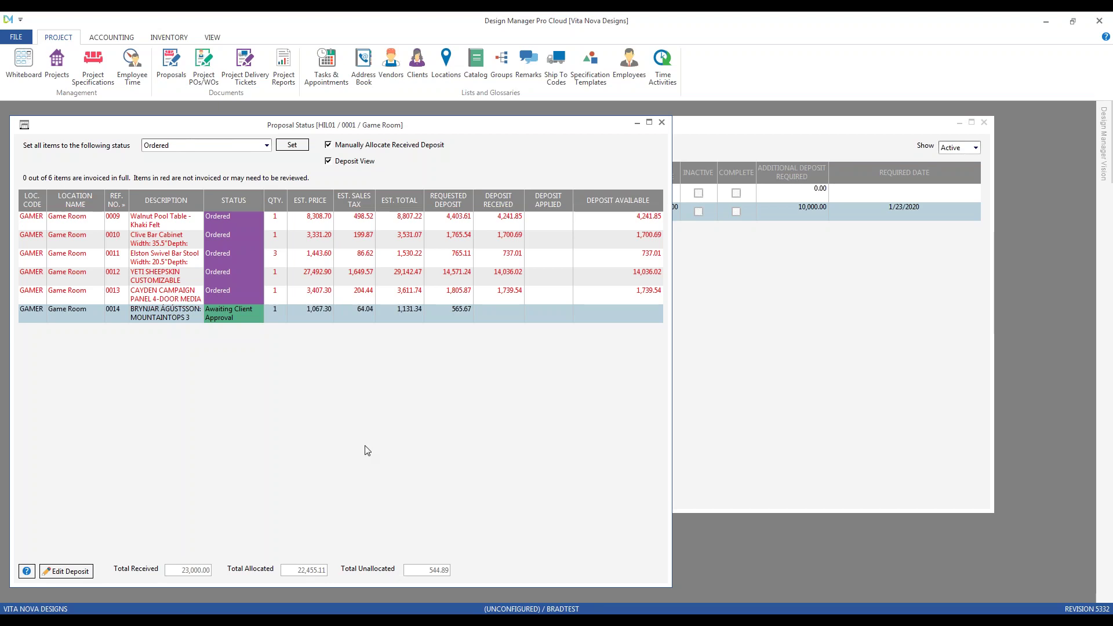
pyautogui.click(661, 123)
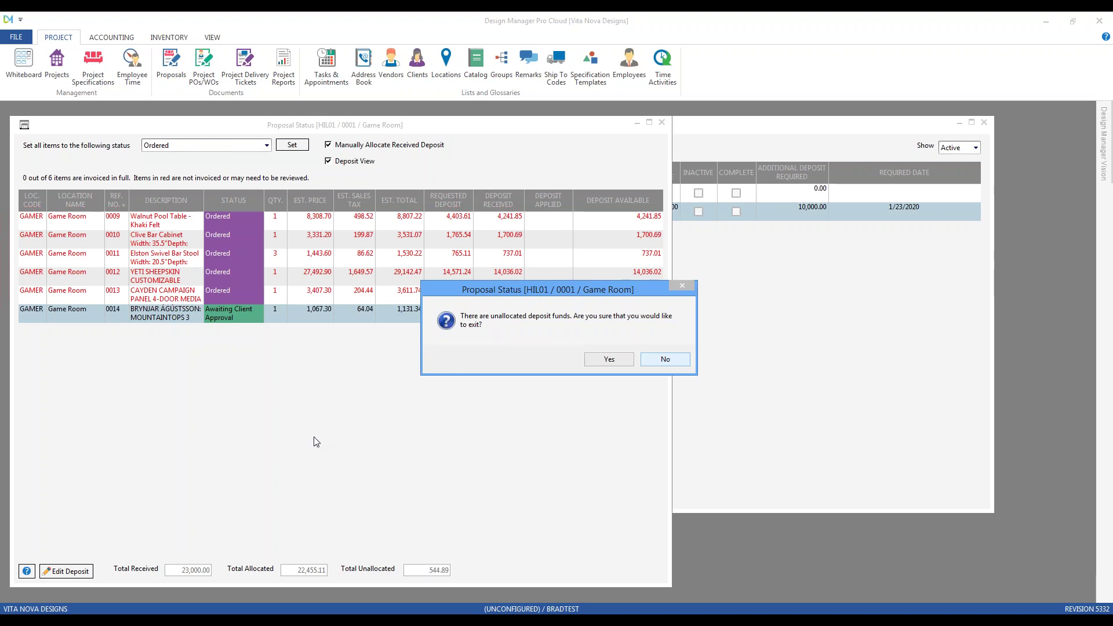
pyautogui.click(674, 362)
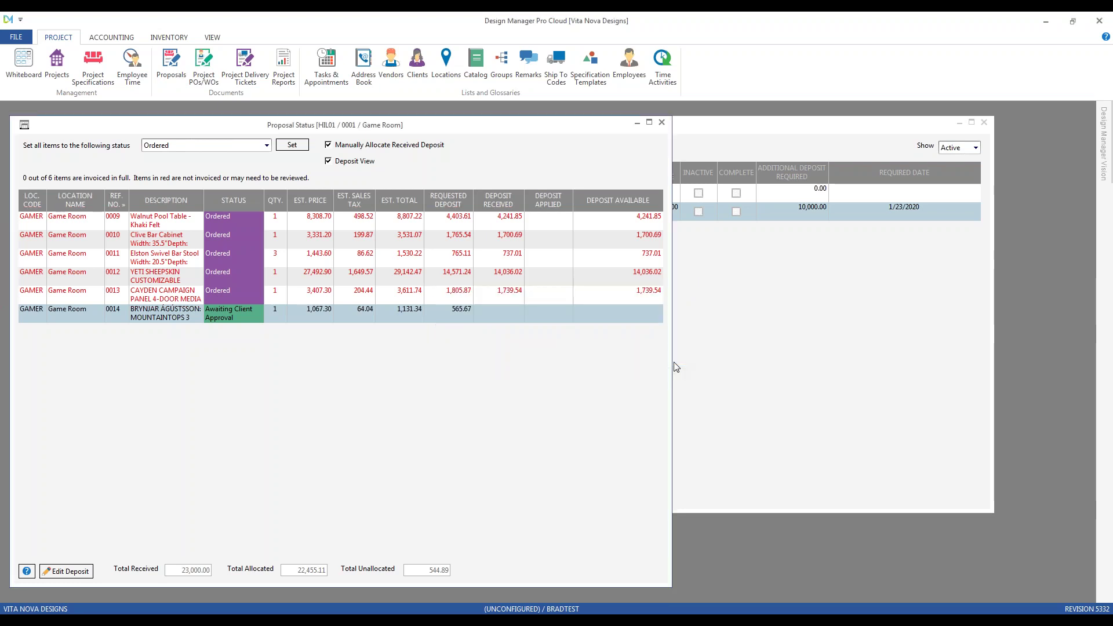
# Set the received deposit of item 0012, the Yeti sheepskin, to 14,580.91.
pyautogui.click(392, 280)
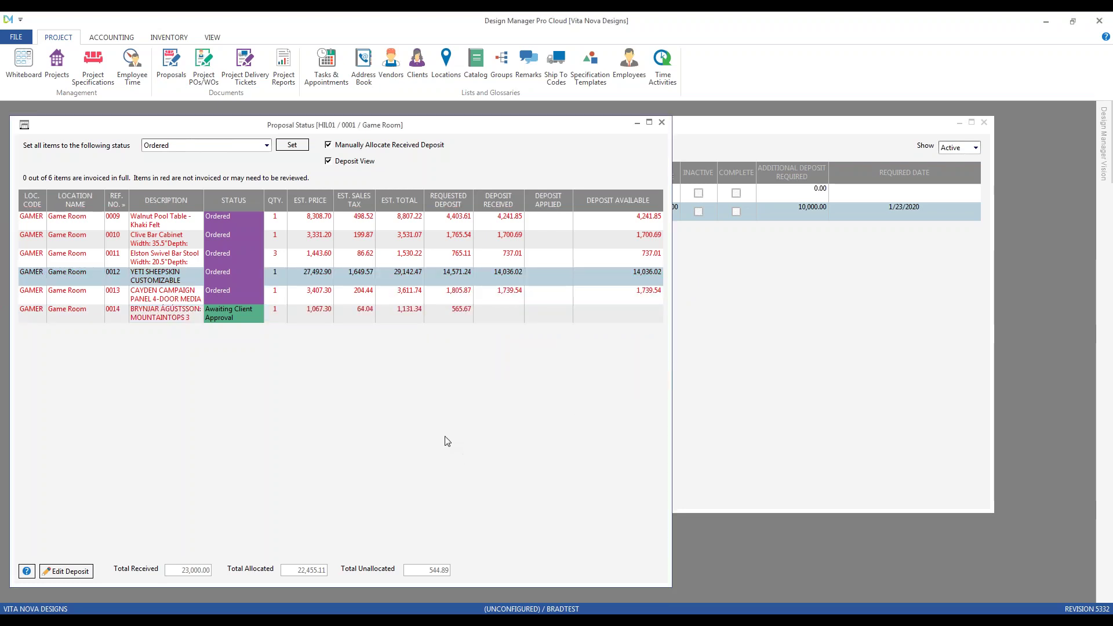
pyautogui.click(68, 571)
pyautogui.moveTo(307, 149); pyautogui.dragTo(377, 161)
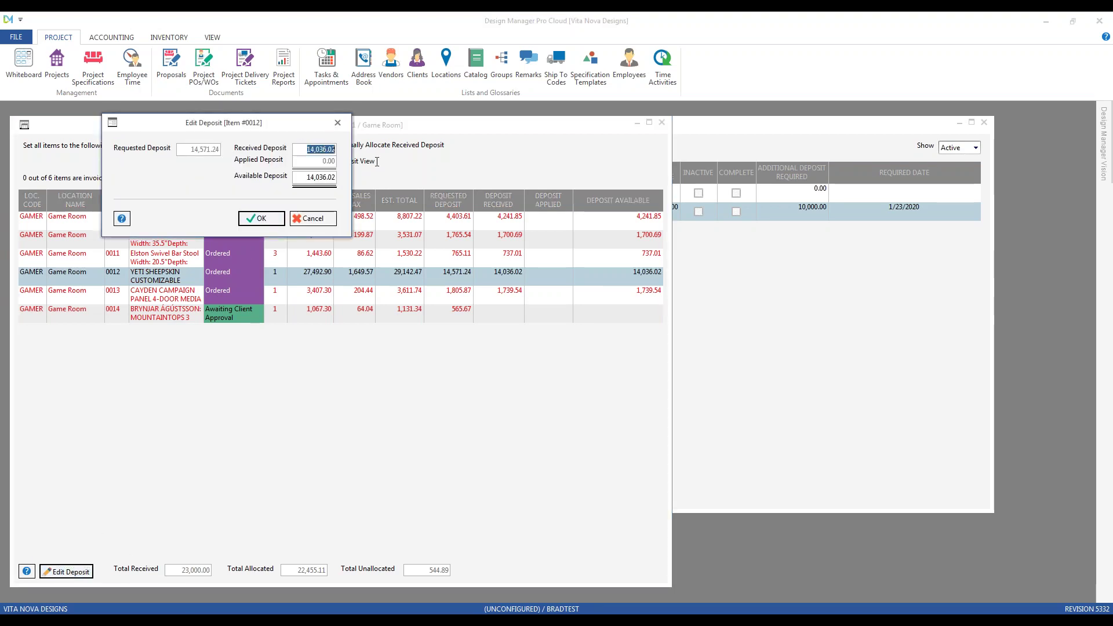
pyautogui.write('1')
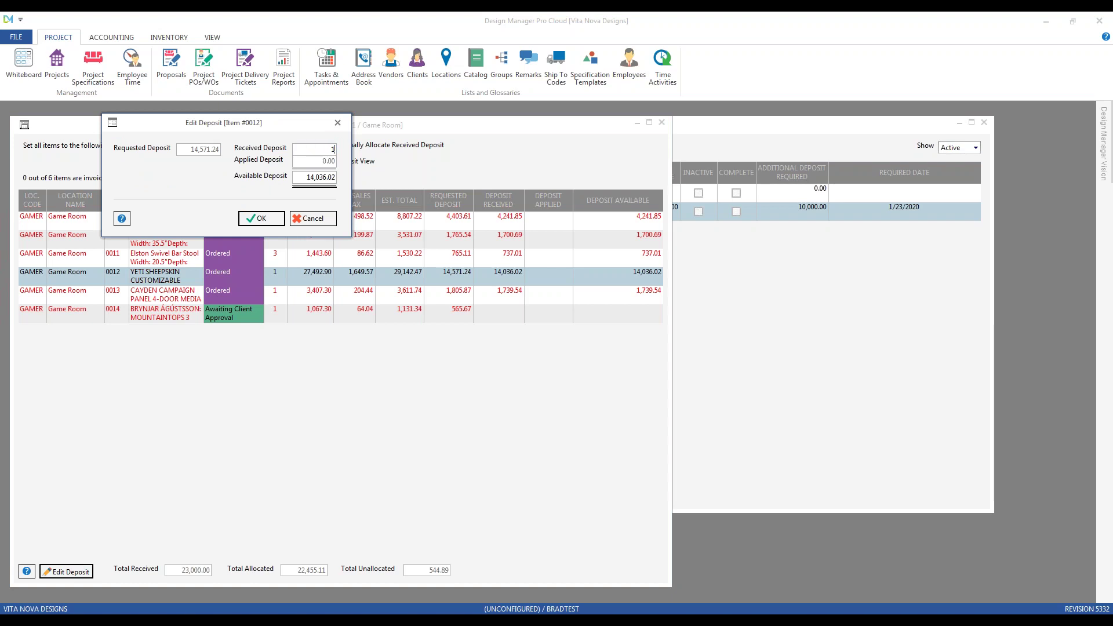
pyautogui.write('4580.91')
pyautogui.press('Tab')
pyautogui.click(261, 219)
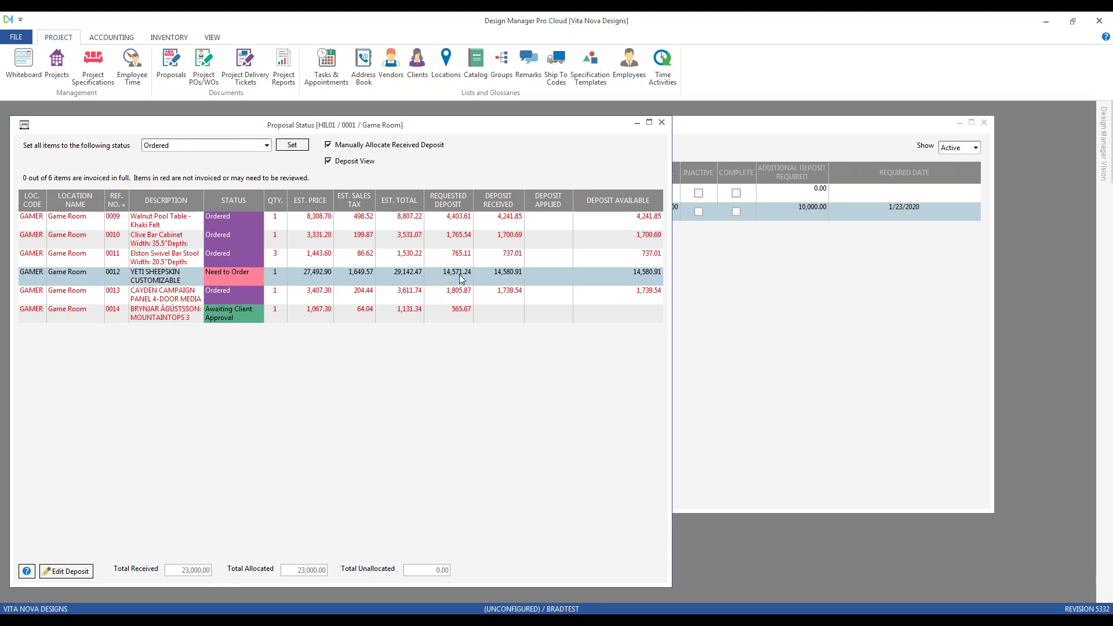
# Check item 0012's received deposit, and close the Game Room proposal status and the Proposals and Documents window.
pyautogui.click(506, 283)
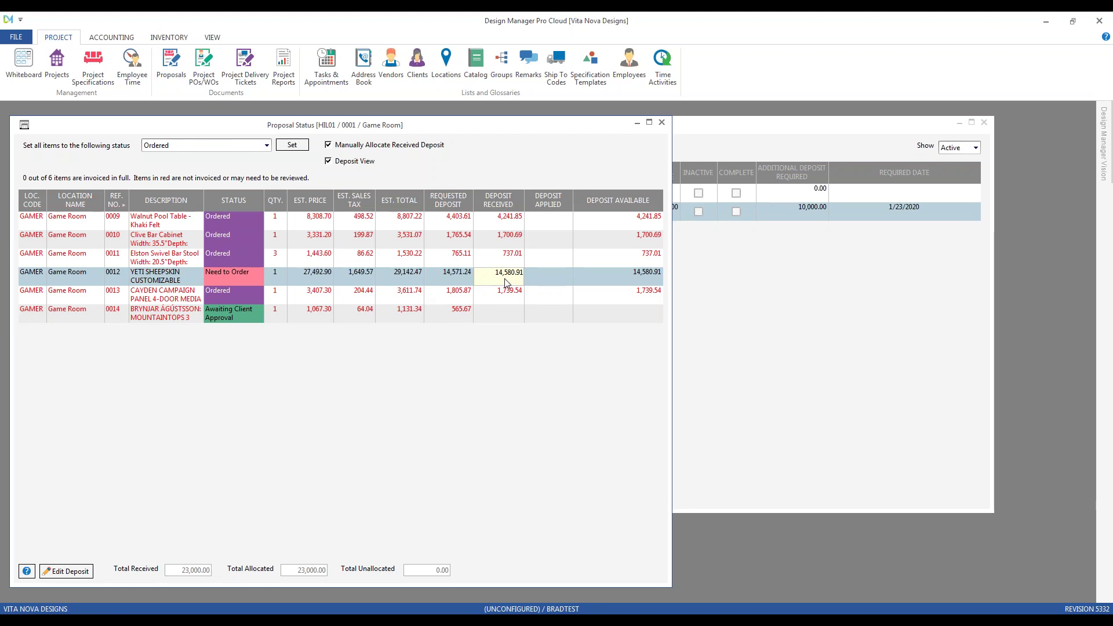
pyautogui.click(661, 122)
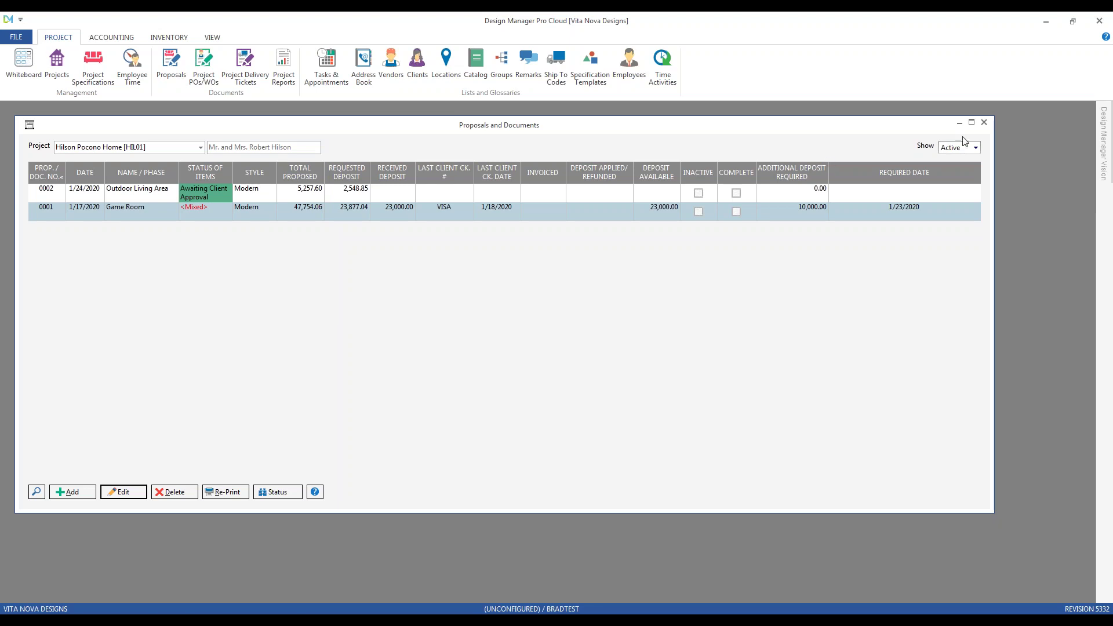
pyautogui.click(983, 122)
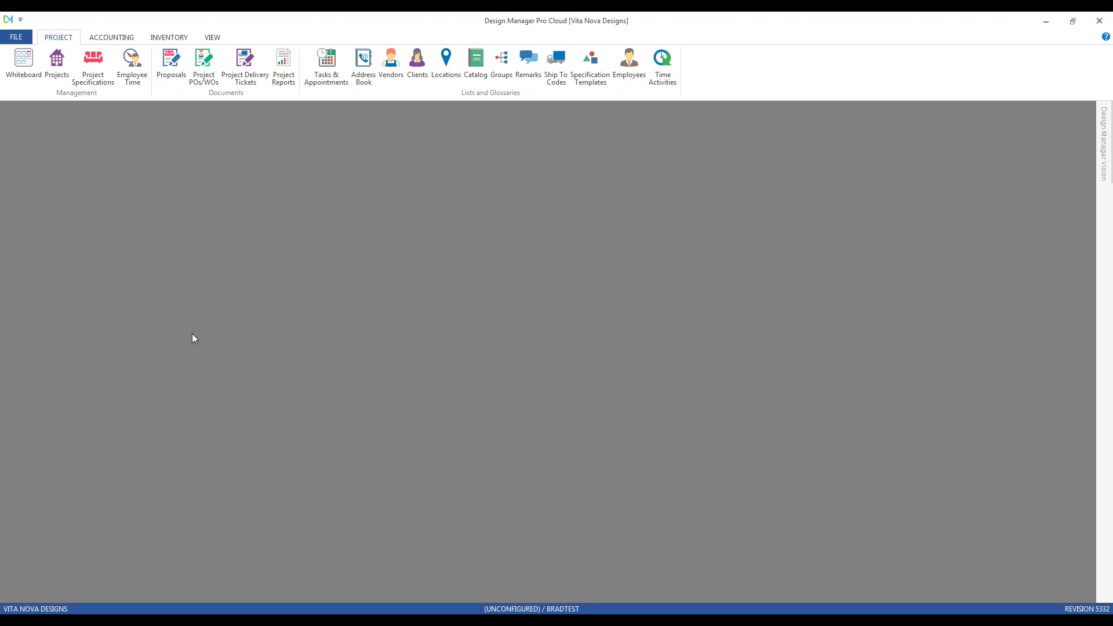
# Open the project reports, enlarge the window, and add the Proposal Listing report from Order Tracking to the favorites.
pyautogui.click(284, 67)
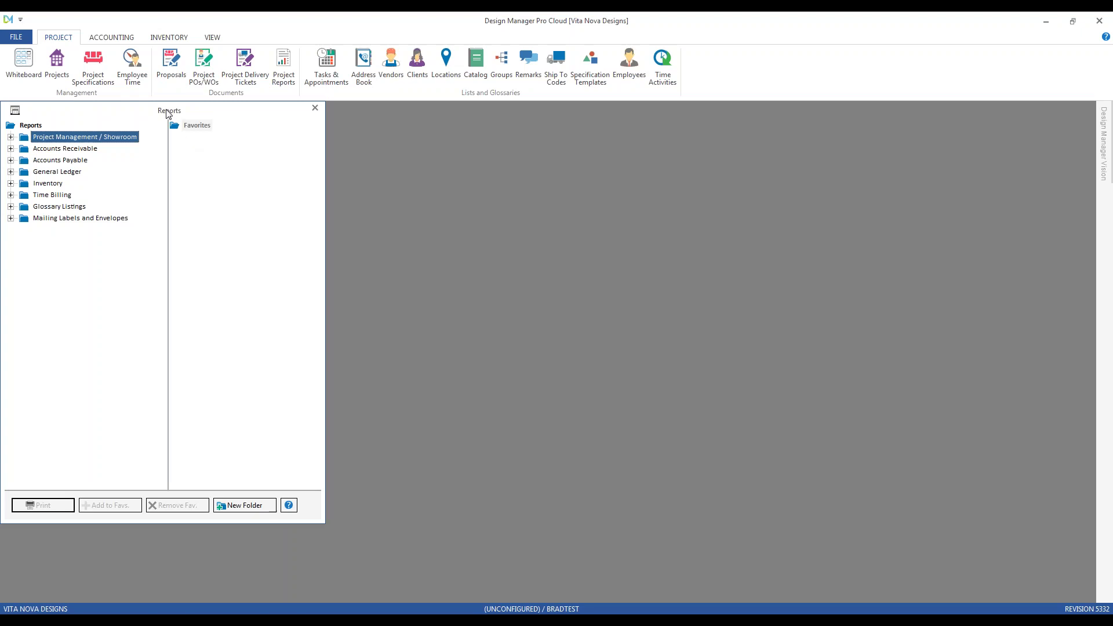
pyautogui.click(82, 160)
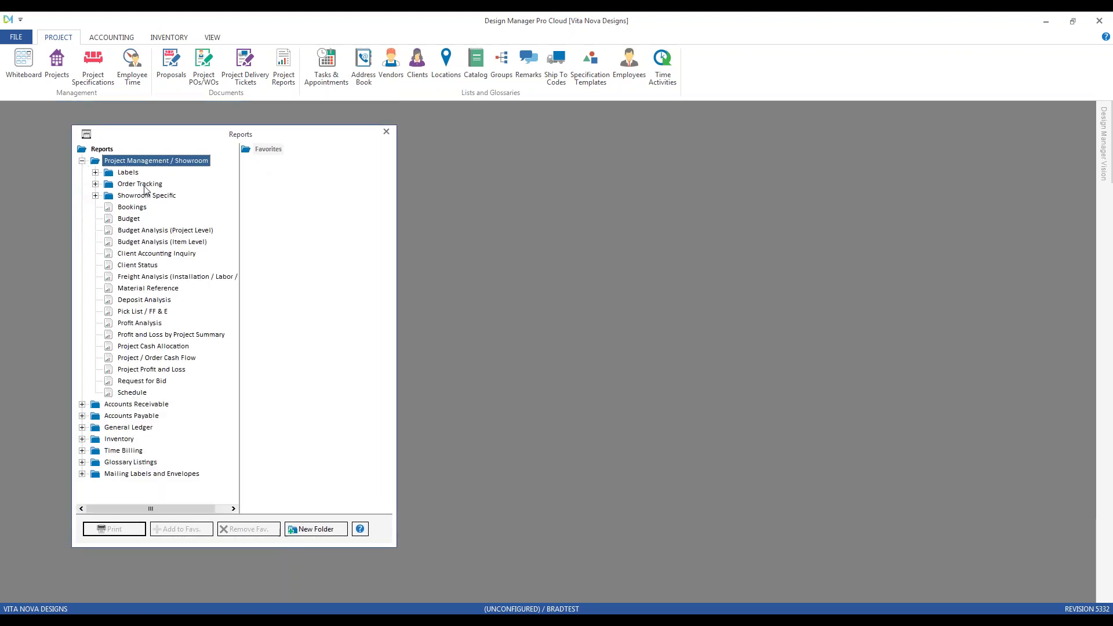
pyautogui.click(95, 184)
pyautogui.click(167, 289)
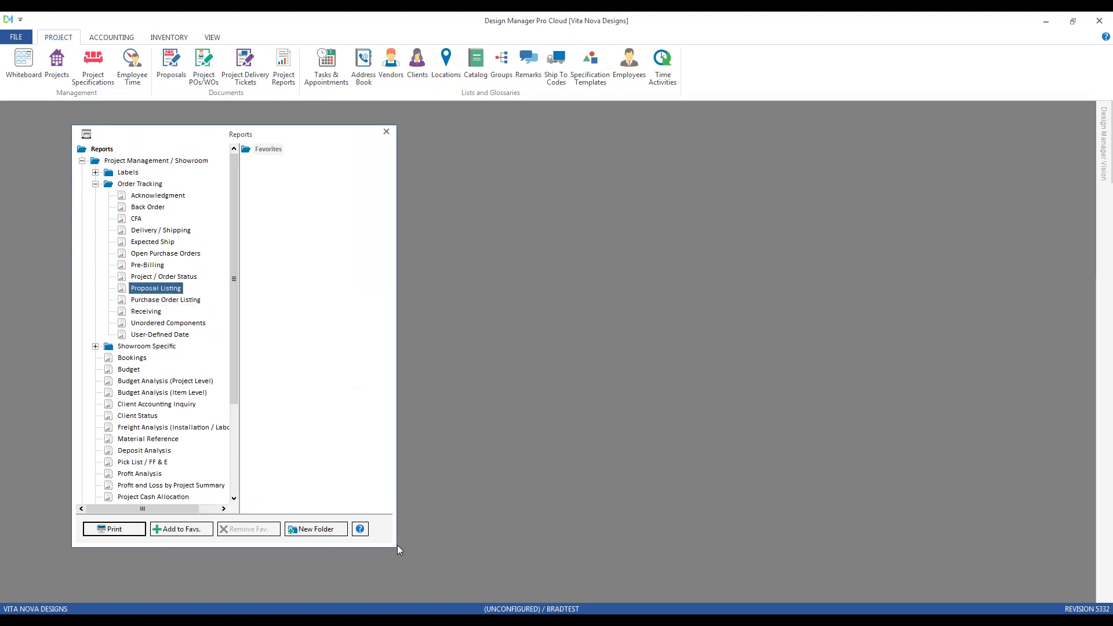
pyautogui.moveTo(397, 546); pyautogui.dragTo(459, 573)
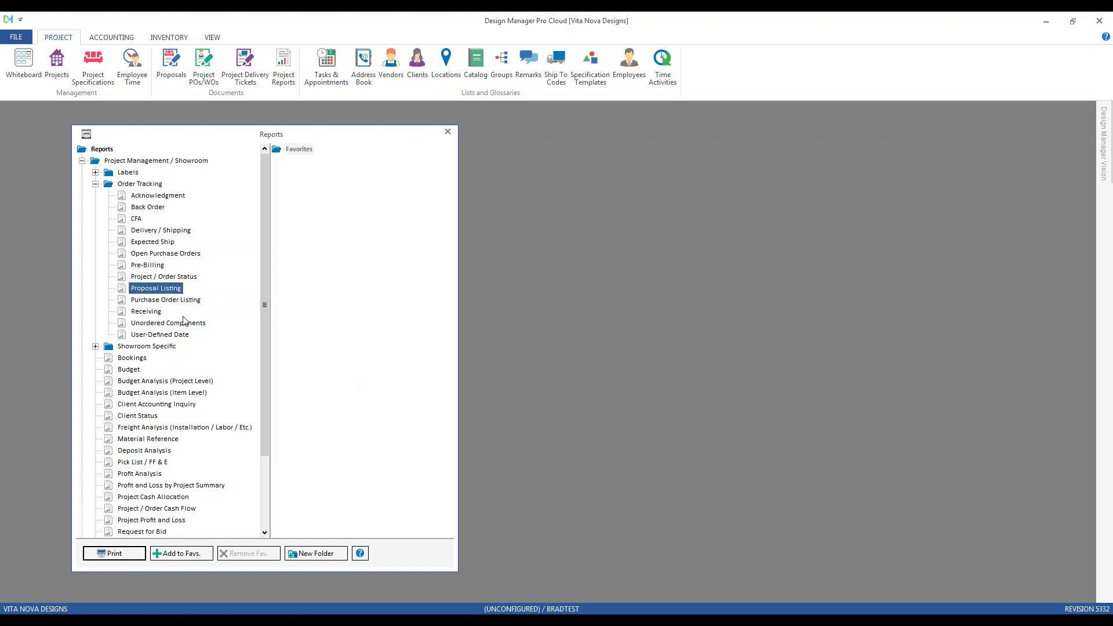
pyautogui.click(174, 555)
pyautogui.click(314, 162)
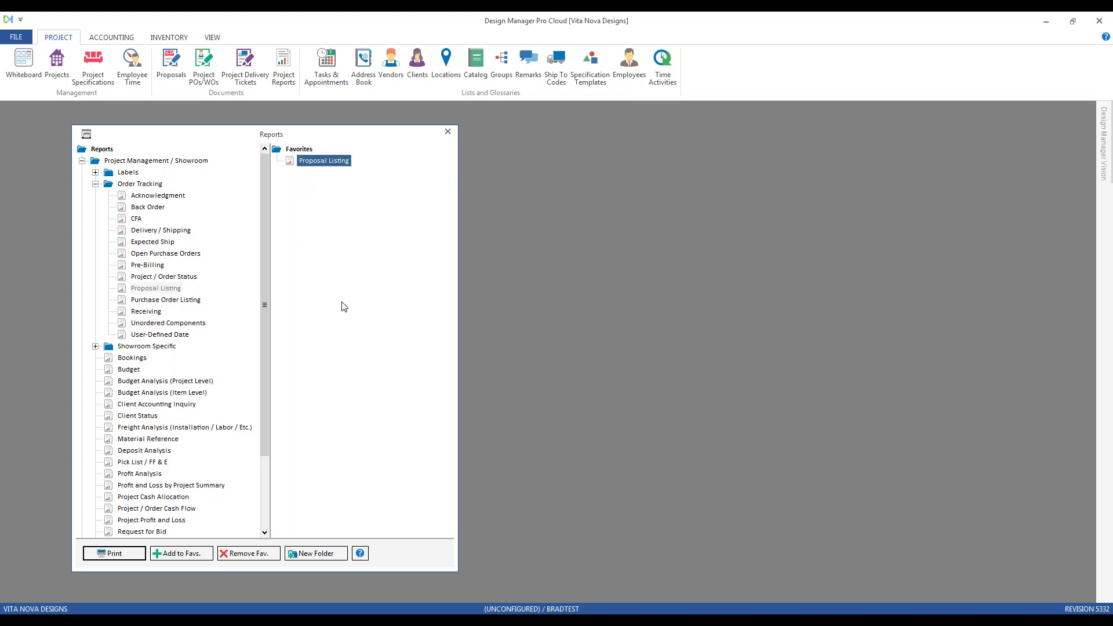
# Open the favorite Proposal Listing report and review its format, proposal status and proposal deposit options.
pyautogui.doubleClick(335, 162)
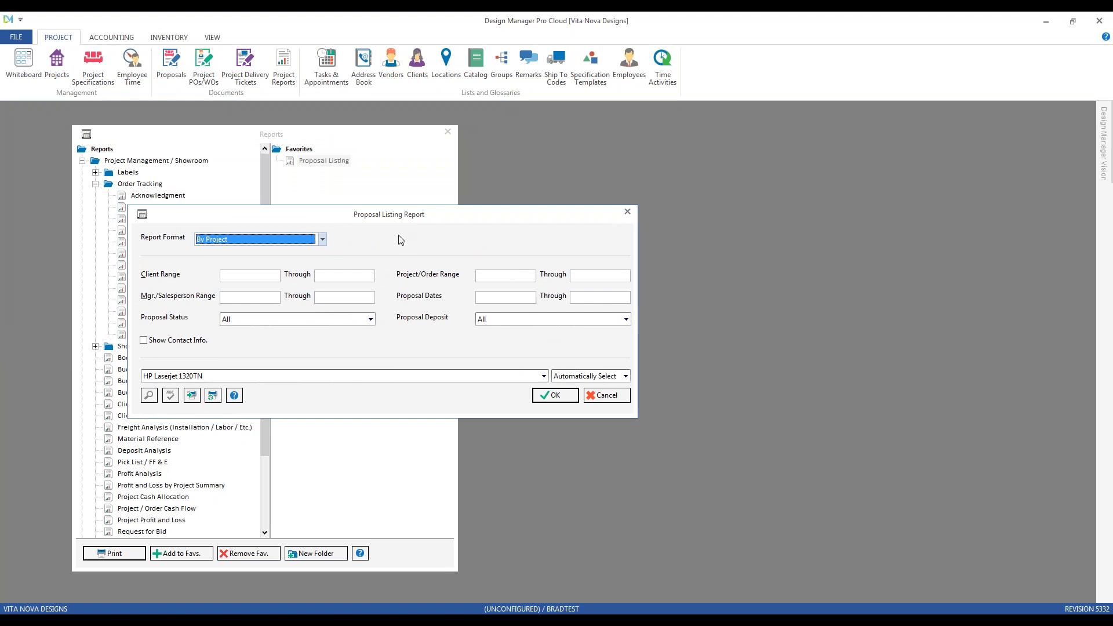
pyautogui.click(258, 241)
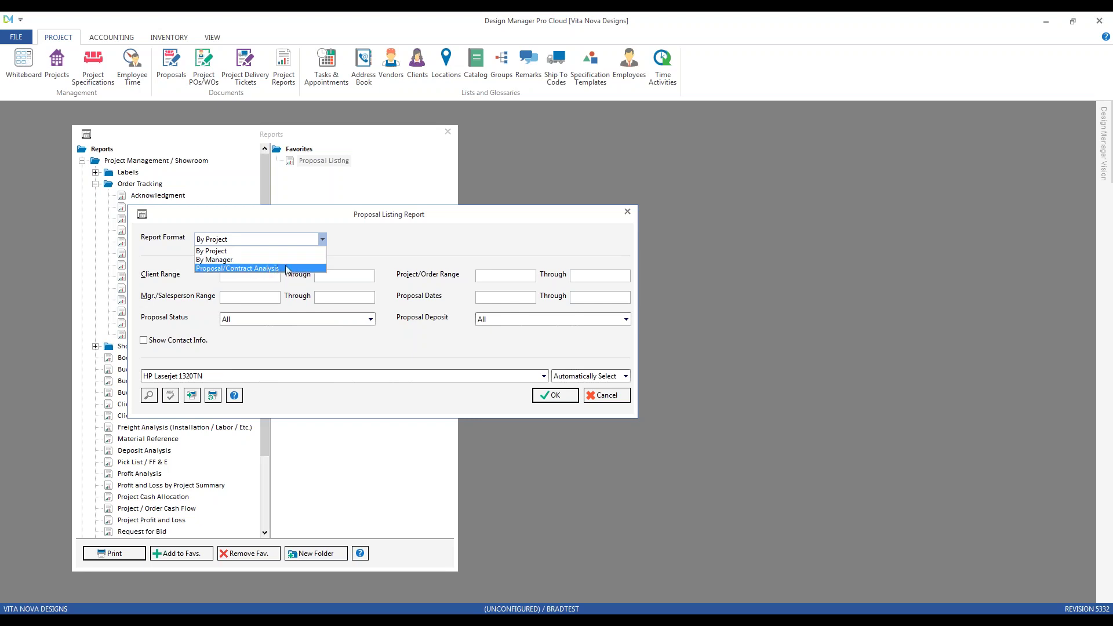
pyautogui.press('Escape')
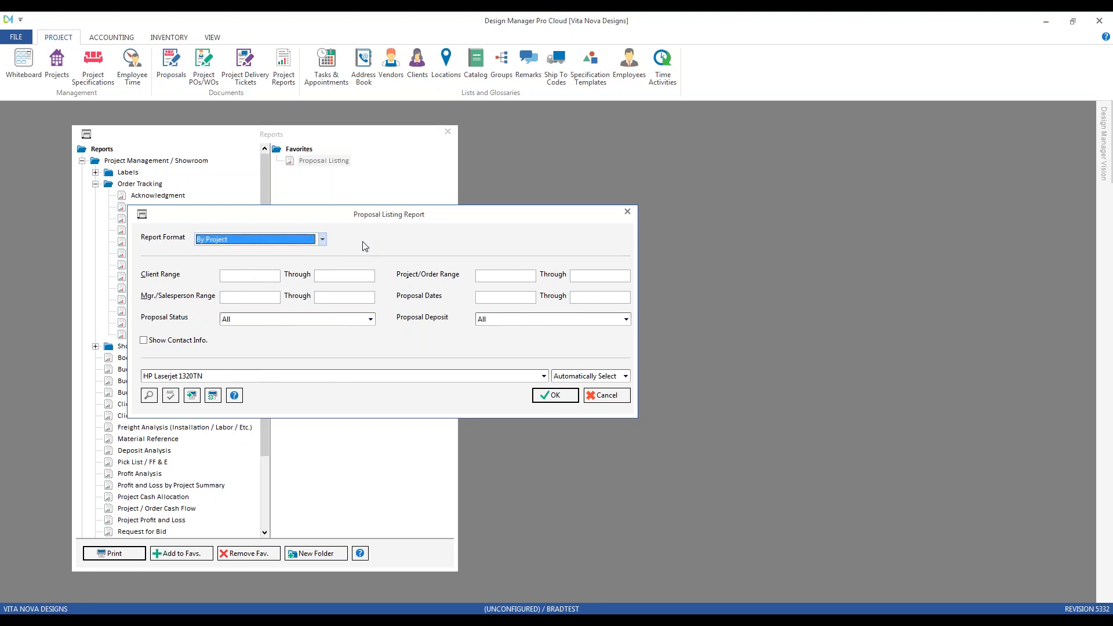
pyautogui.click(370, 319)
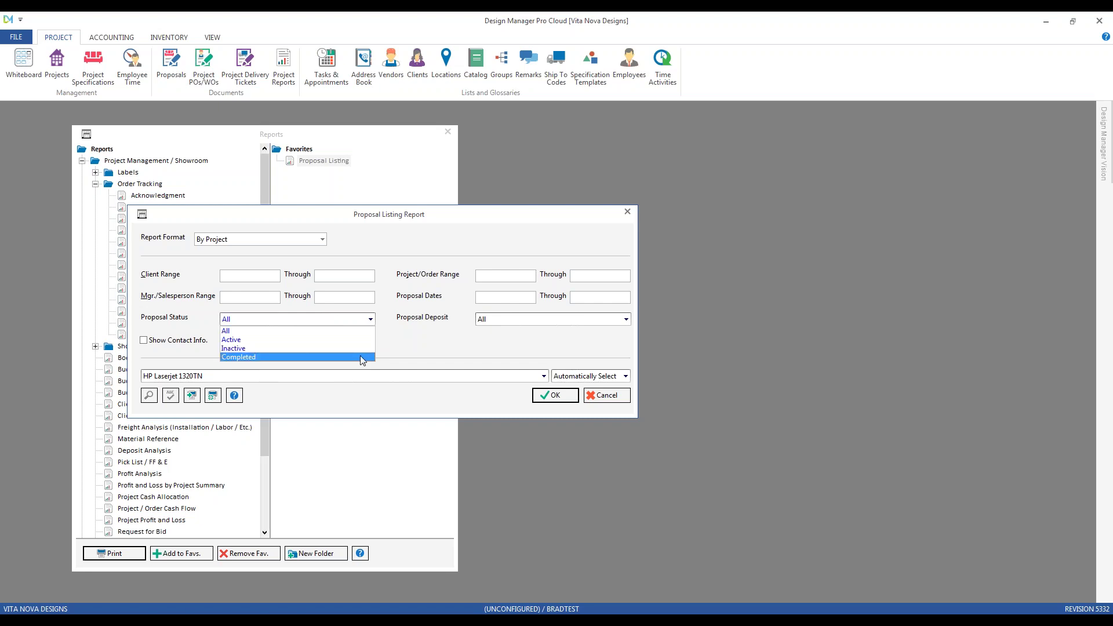
pyautogui.click(404, 344)
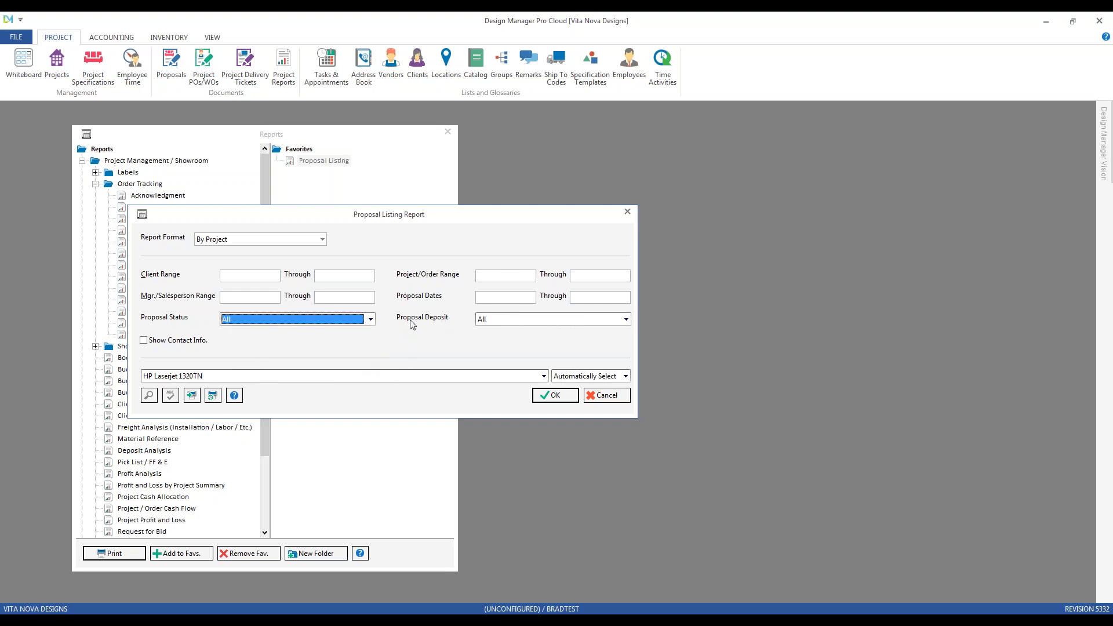
pyautogui.click(627, 321)
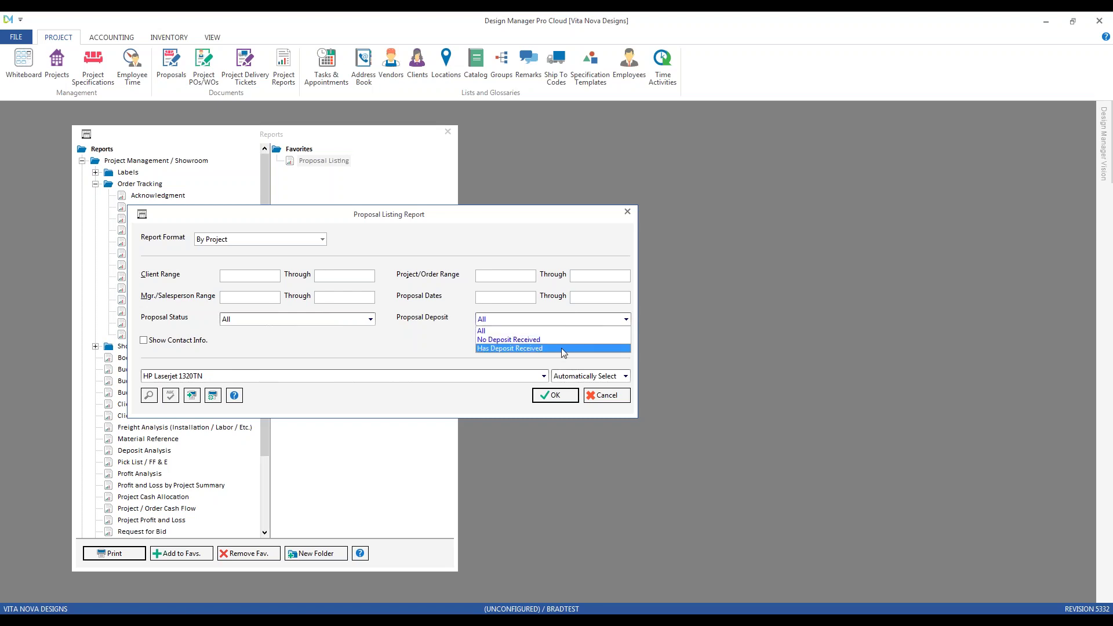
pyautogui.click(439, 337)
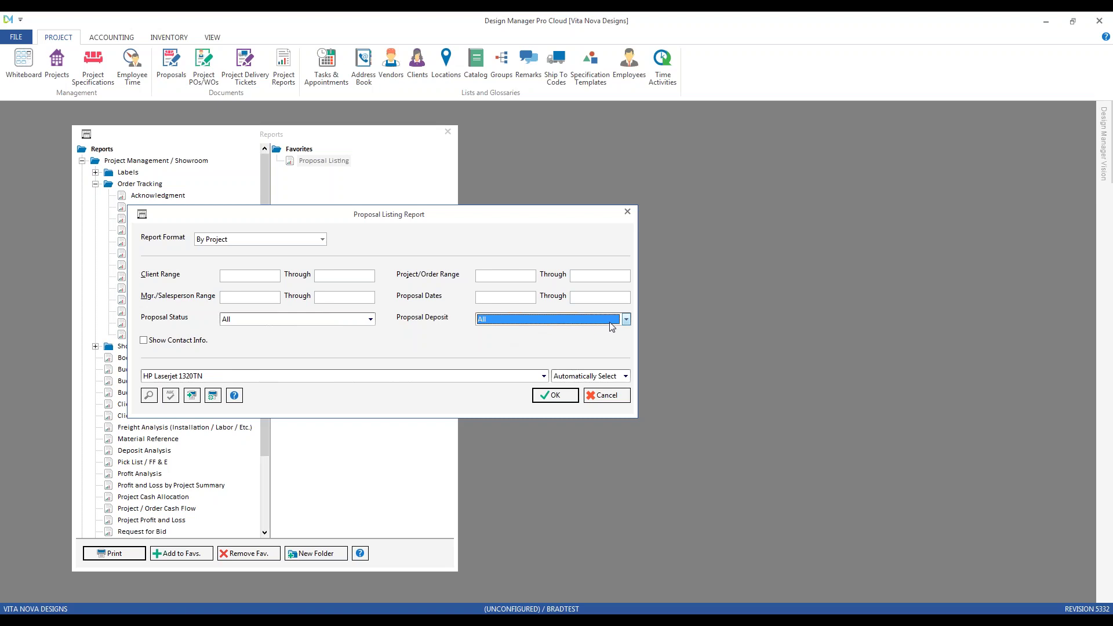
# Preview the Proposal Listing report by project with the proposal deposit filter set to Has Deposit Received.
pyautogui.click(627, 318)
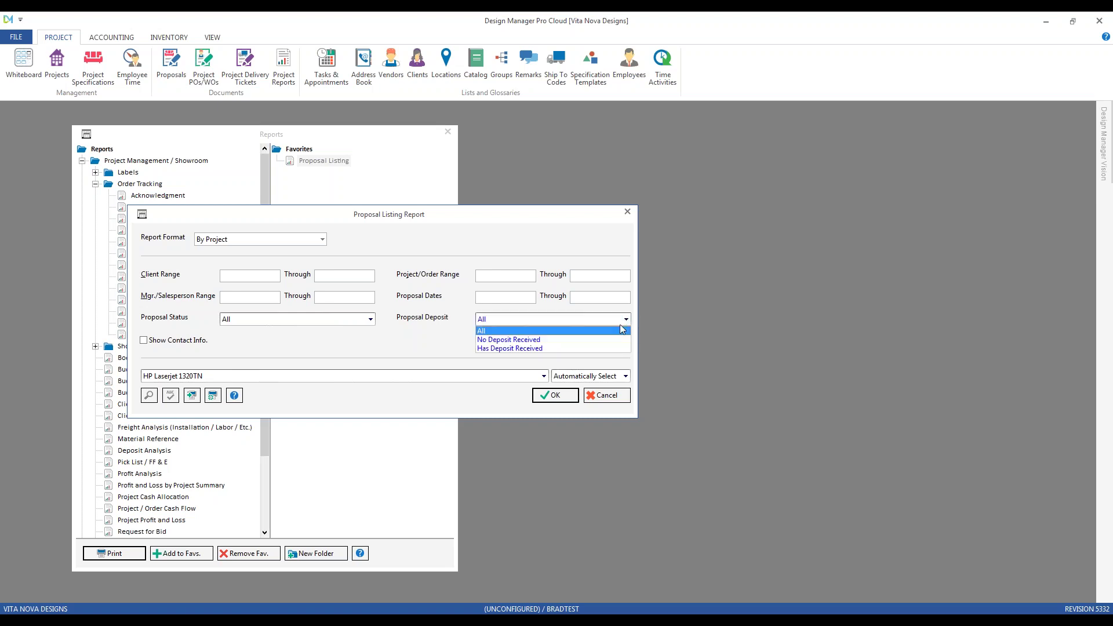
pyautogui.click(595, 348)
pyautogui.click(276, 275)
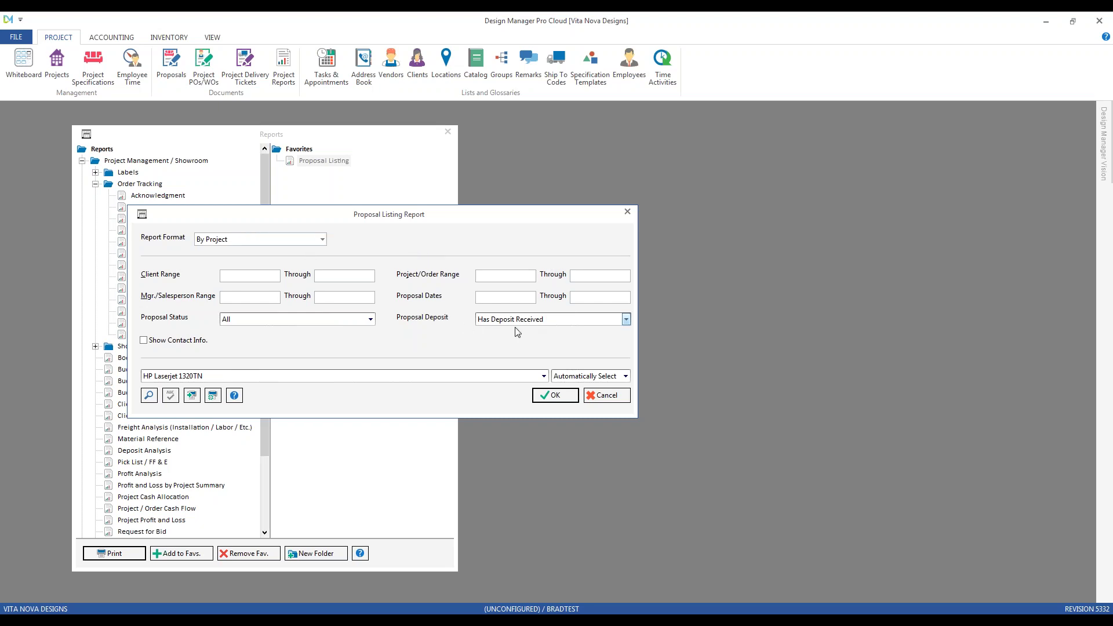
pyautogui.click(553, 399)
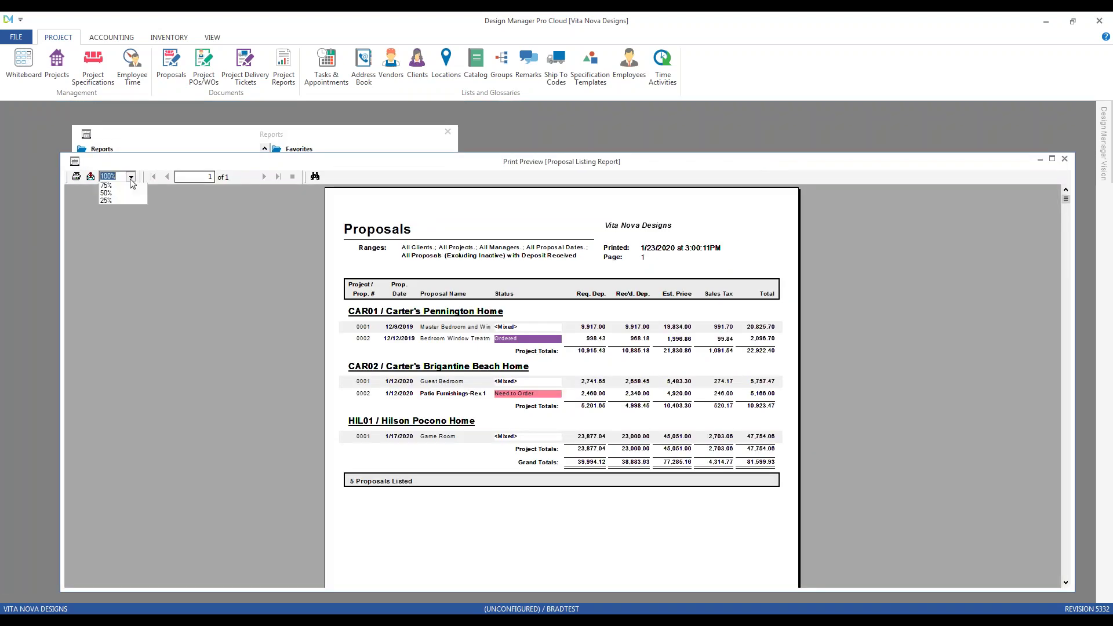
# Enlarge the report preview to 150%, compare requested and received deposits per project, and close the preview.
pyautogui.click(130, 176)
pyautogui.click(126, 225)
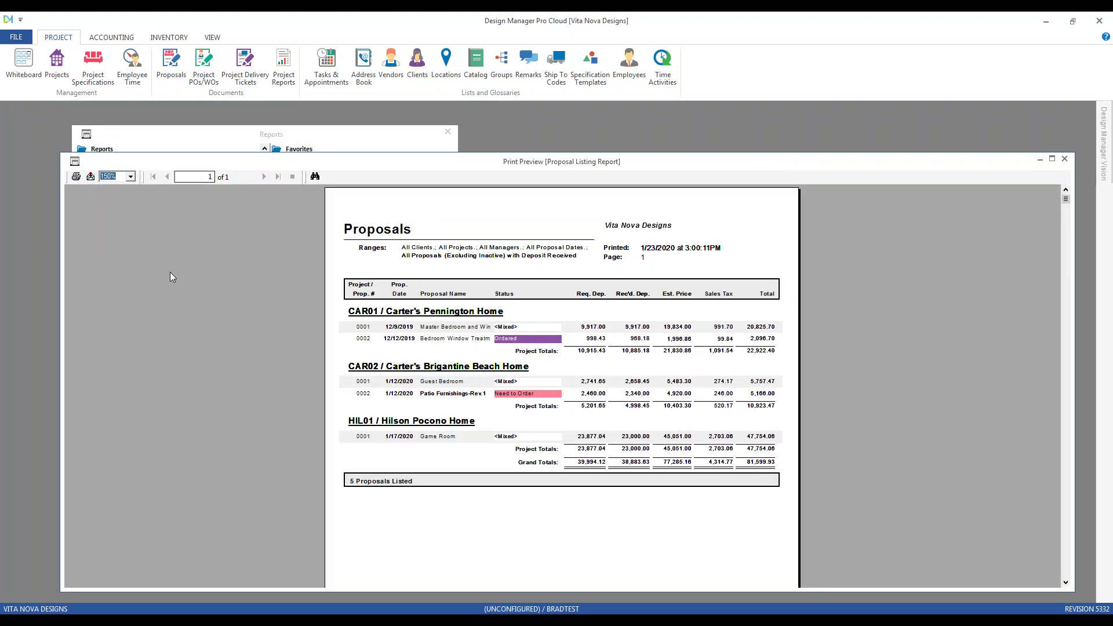
pyautogui.scroll(-1, 183, 288)
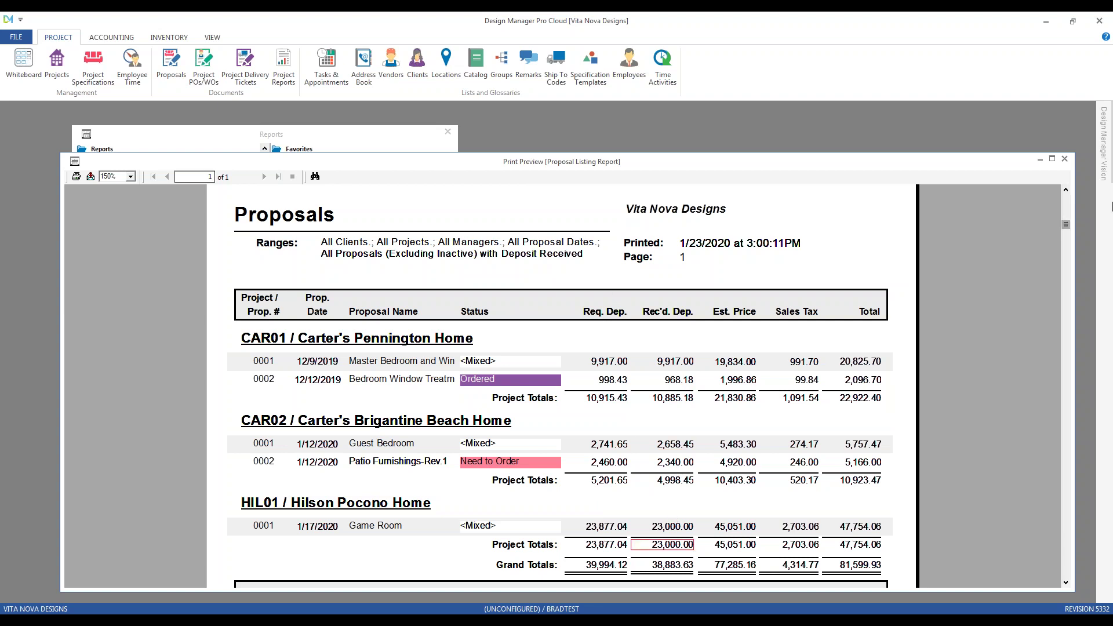
pyautogui.click(1064, 158)
# Open the favorite Proposal Listing report and preview it by project with the proposal deposit filter set to No Deposit Received.
pyautogui.doubleClick(332, 165)
pyautogui.moveTo(286, 151); pyautogui.dragTo(359, 229)
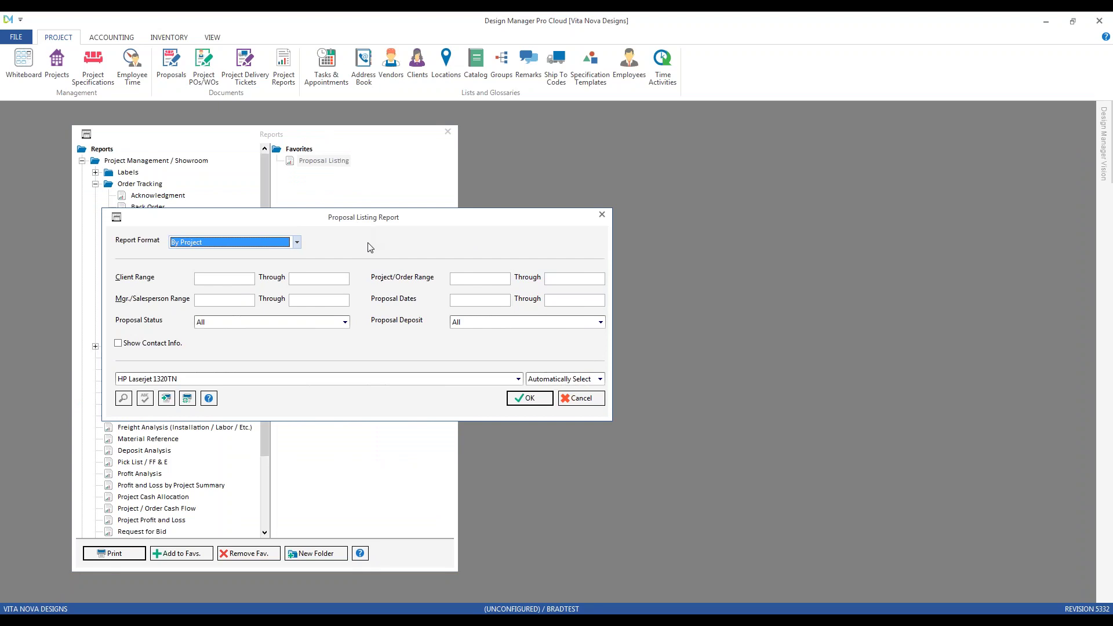
pyautogui.click(600, 323)
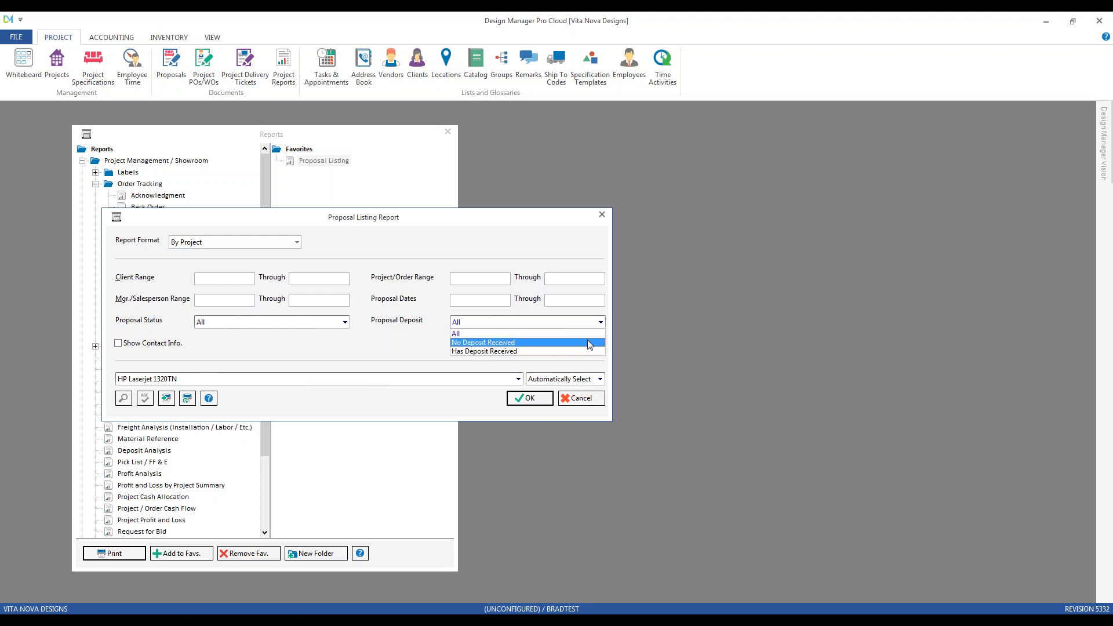
pyautogui.click(590, 343)
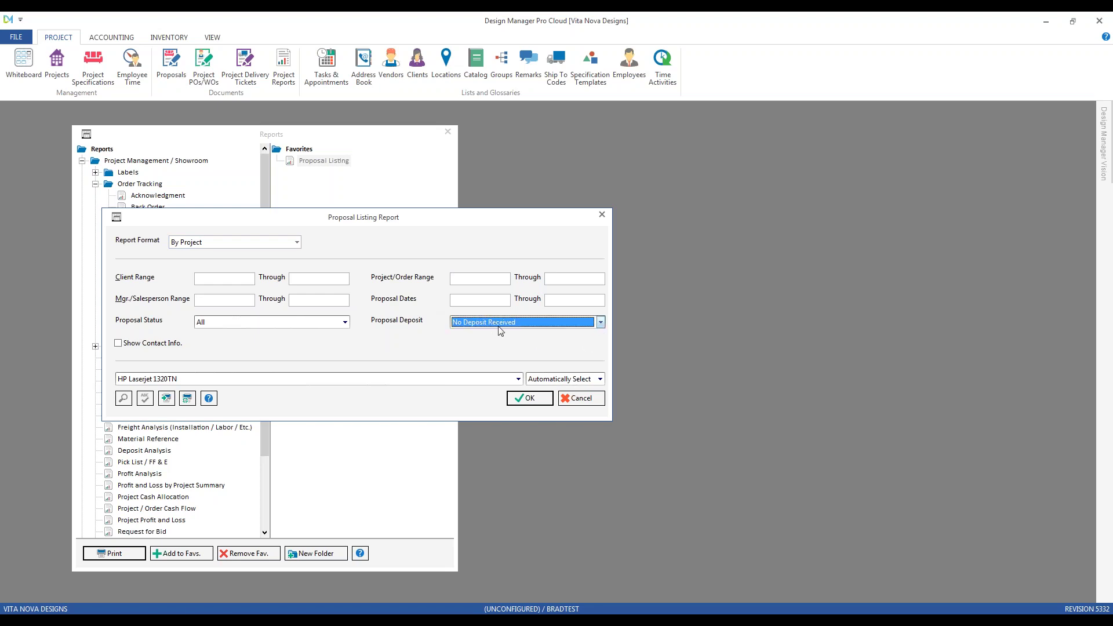
pyautogui.click(526, 399)
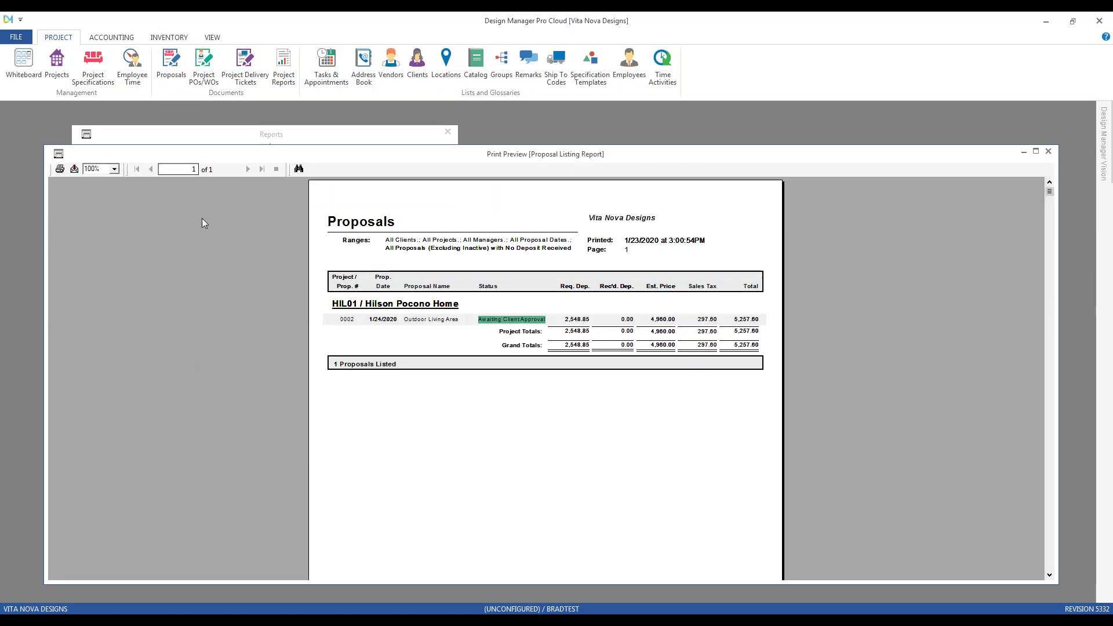
# Enlarge the report preview to 150%, examine the proposals without a received deposit, and close the preview.
pyautogui.click(114, 168)
pyautogui.click(103, 225)
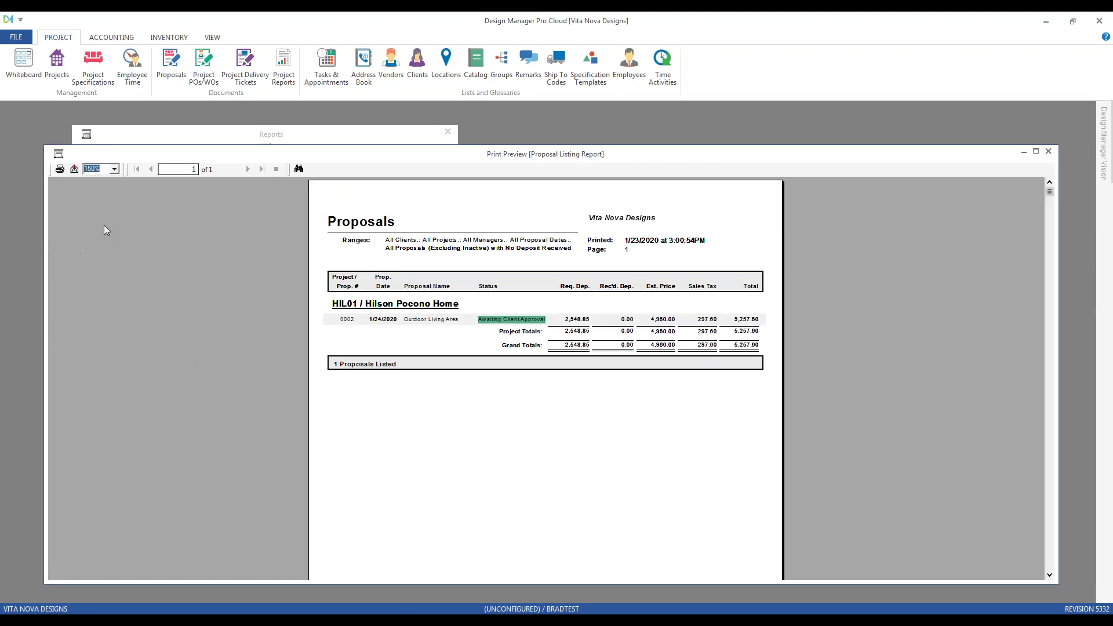
pyautogui.click(405, 395)
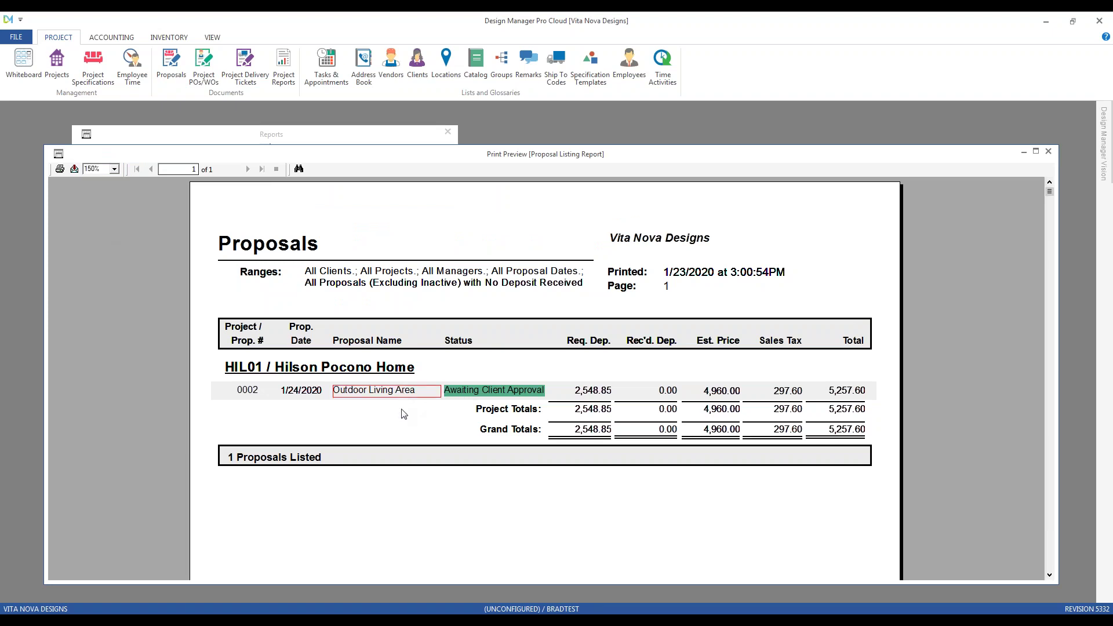
pyautogui.click(517, 478)
pyautogui.click(1049, 152)
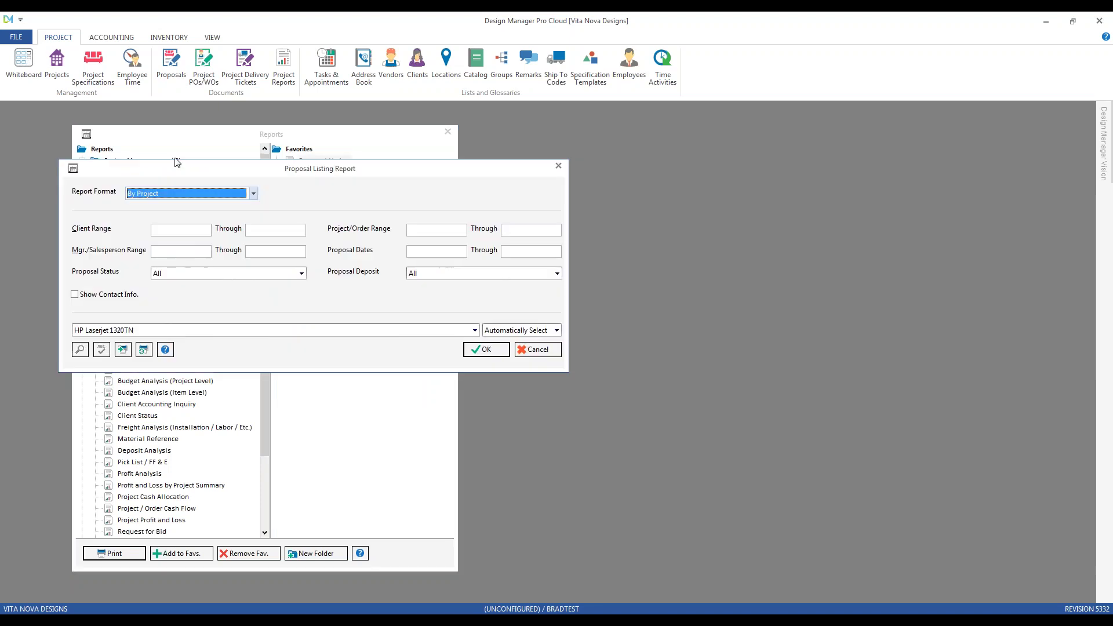
# Reopen the Proposal Listing report and preview it in the Proposal/Contract Analysis format for all proposals.
pyautogui.click(259, 223)
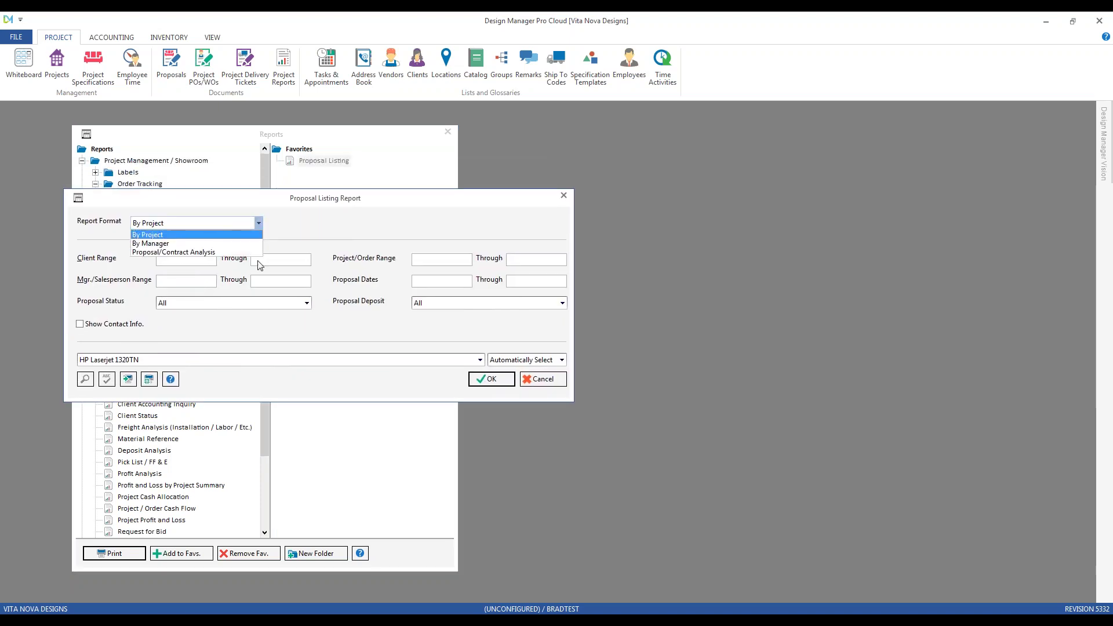
pyautogui.click(182, 255)
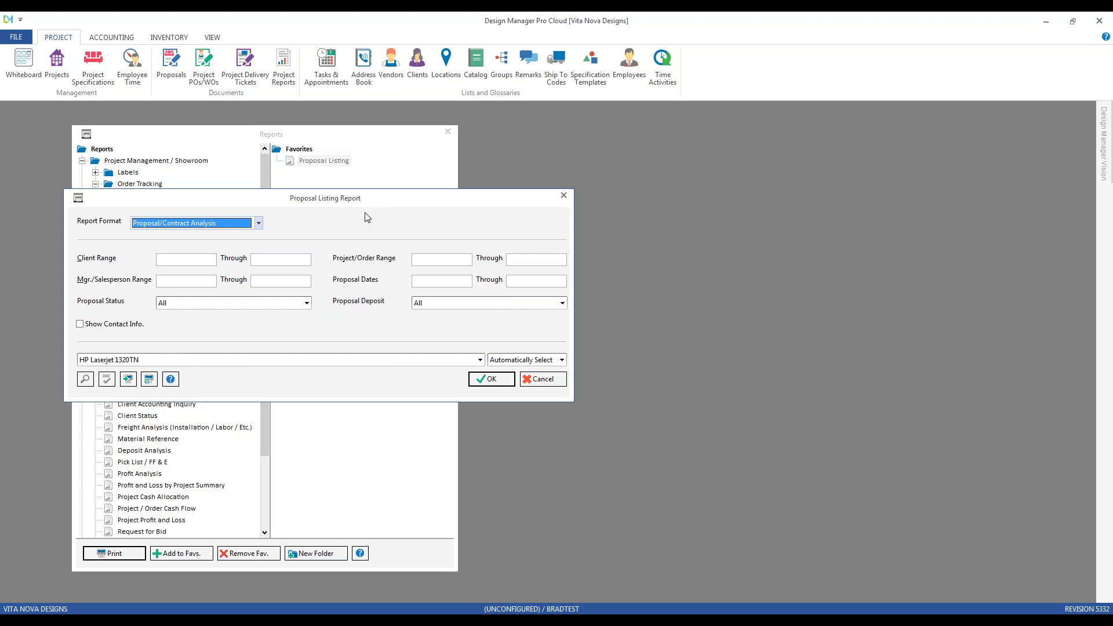
pyautogui.click(485, 381)
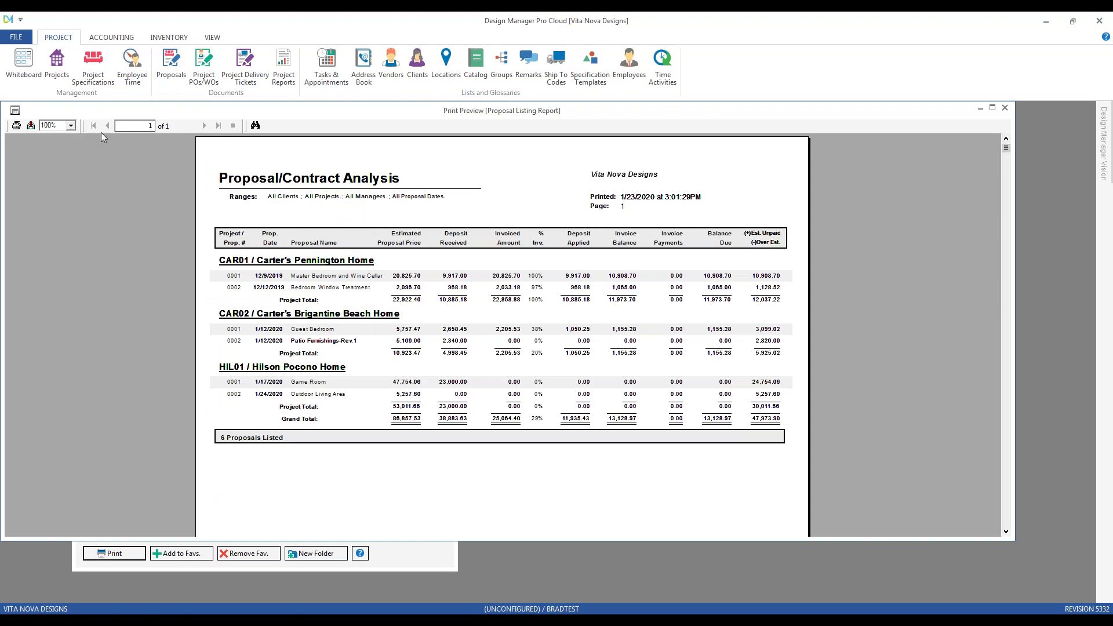
# Enlarge the Proposal/Contract Analysis preview to 150%, review each proposal's deposits, invoicing, balances due and estimated unpaid amounts, and close it.
pyautogui.click(66, 127)
pyautogui.click(54, 174)
pyautogui.click(365, 346)
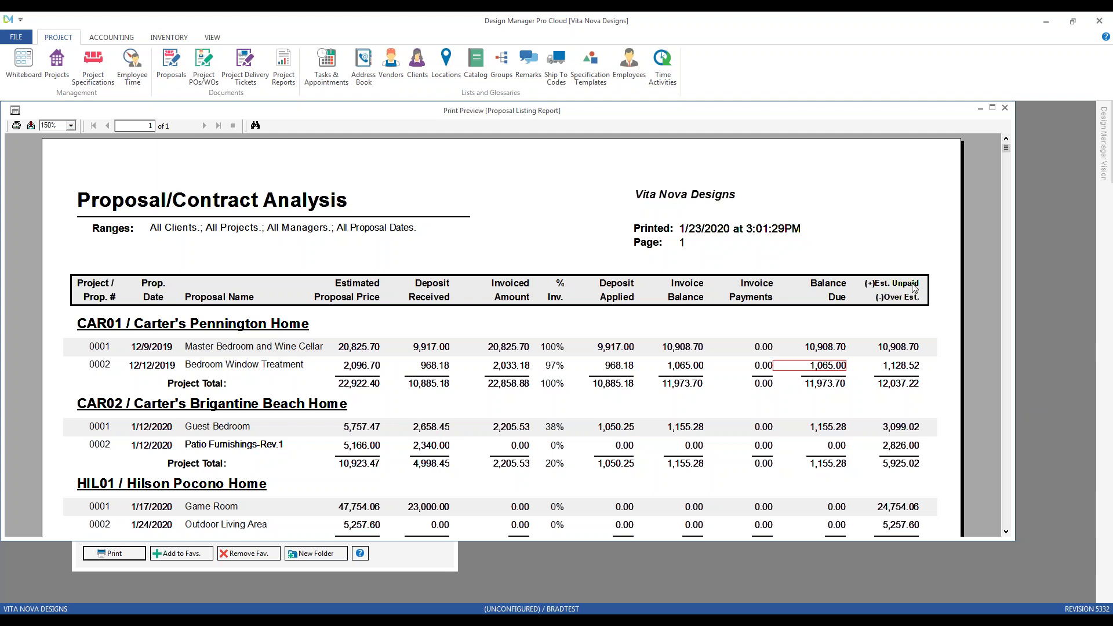
pyautogui.scroll(-3, 904, 365)
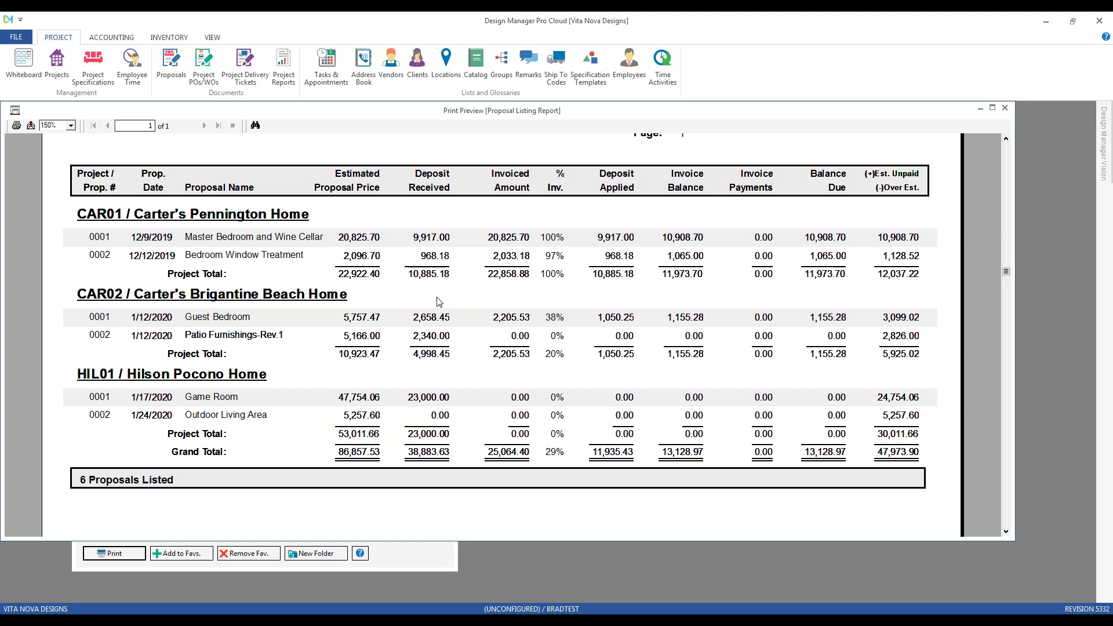
pyautogui.click(1006, 107)
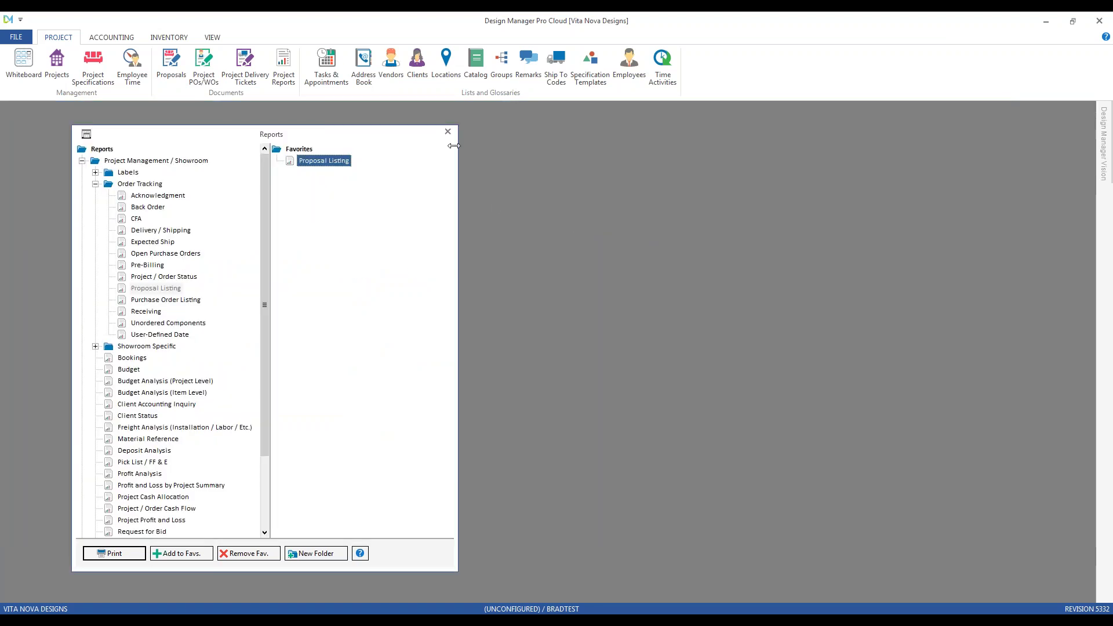